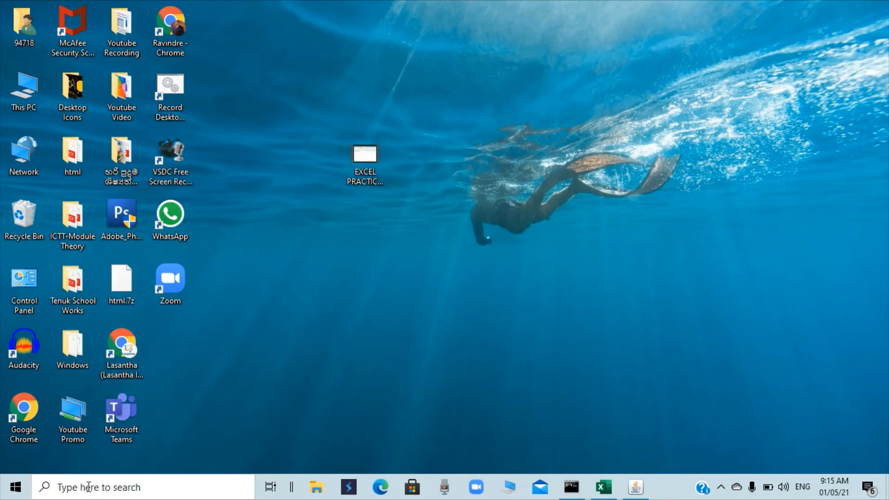
Step: Find Excel through the Windows search, launch it and maximise its window
{"action": "left_click", "coordinate": [89, 488]}
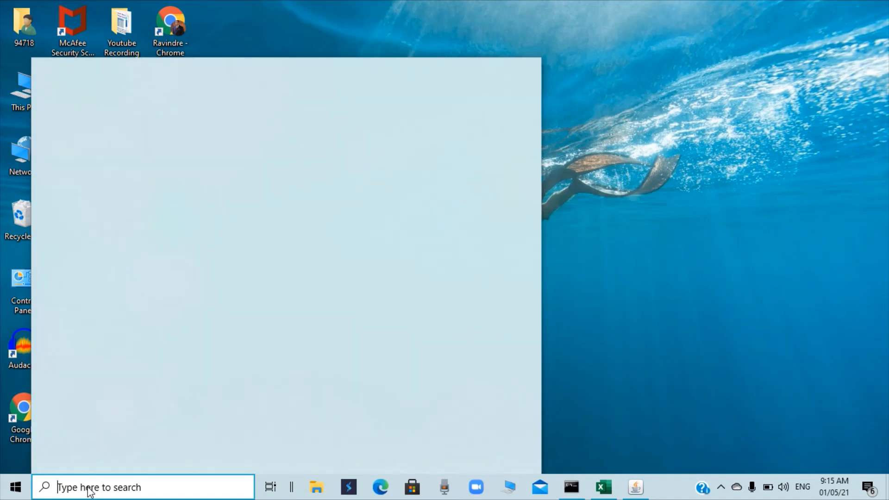
{"action": "type", "text": "e"}
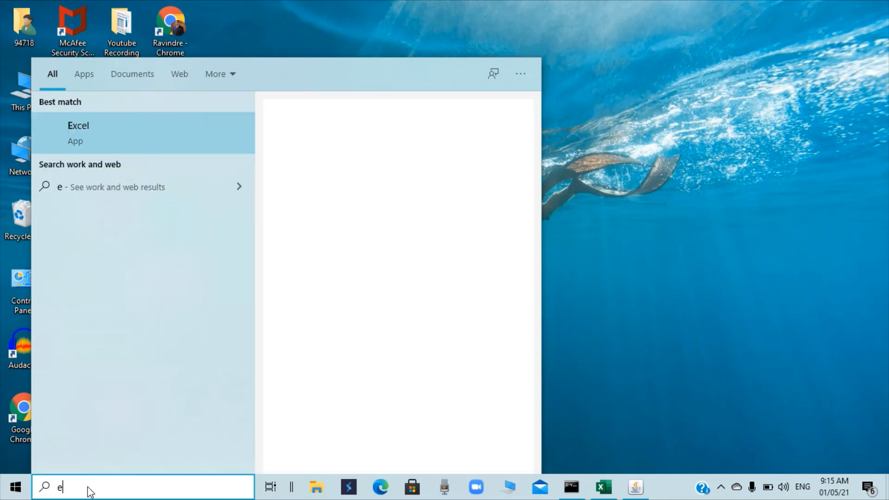
{"action": "type", "text": "xcel"}
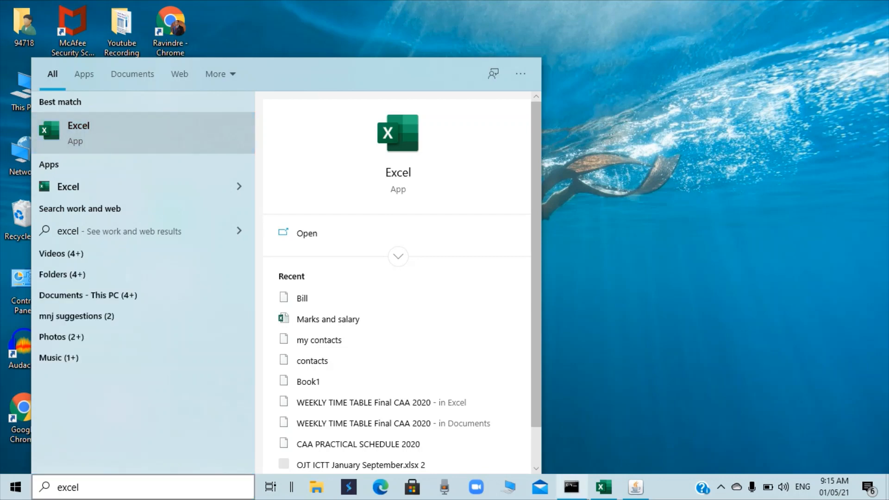
{"action": "mouse_move", "coordinate": [603, 487]}
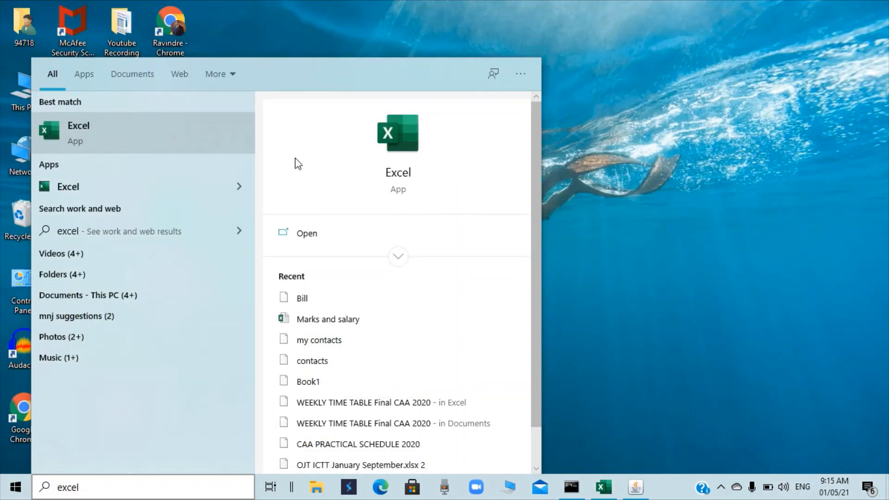
{"action": "left_click", "coordinate": [396, 171]}
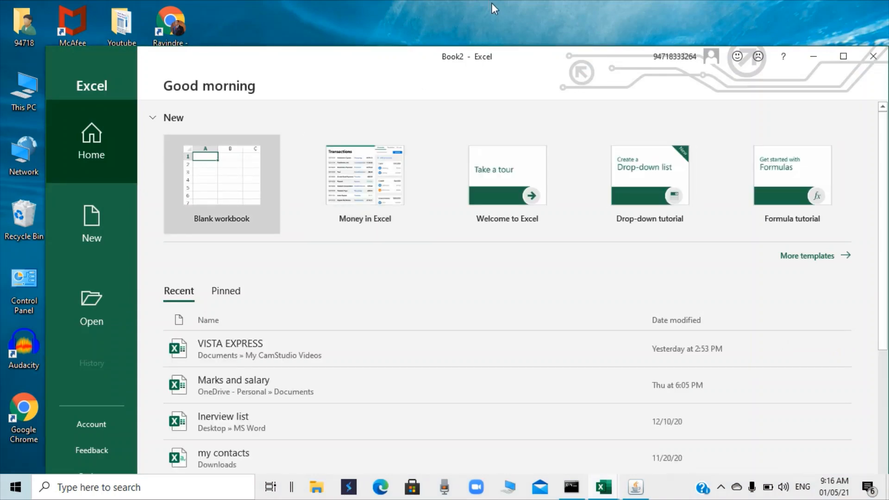
{"action": "left_click", "coordinate": [843, 58]}
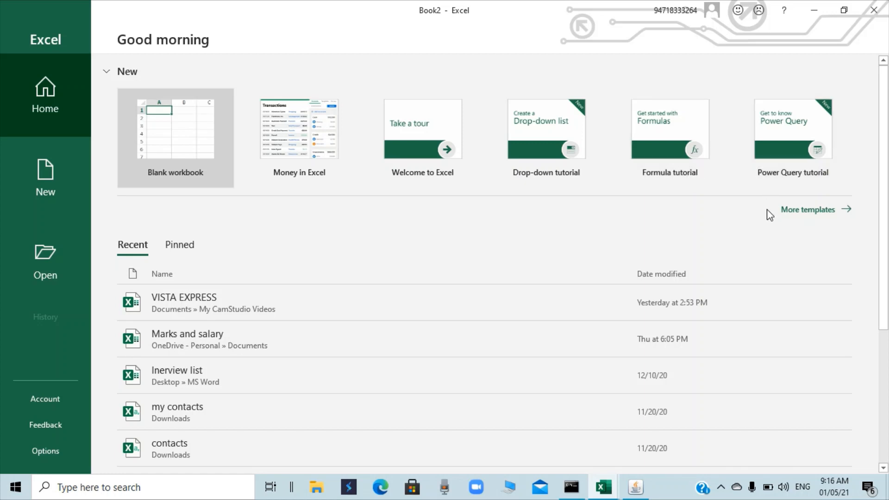
Step: Bring up the full template gallery and search the online templates for "budget"
{"action": "left_click", "coordinate": [793, 214]}
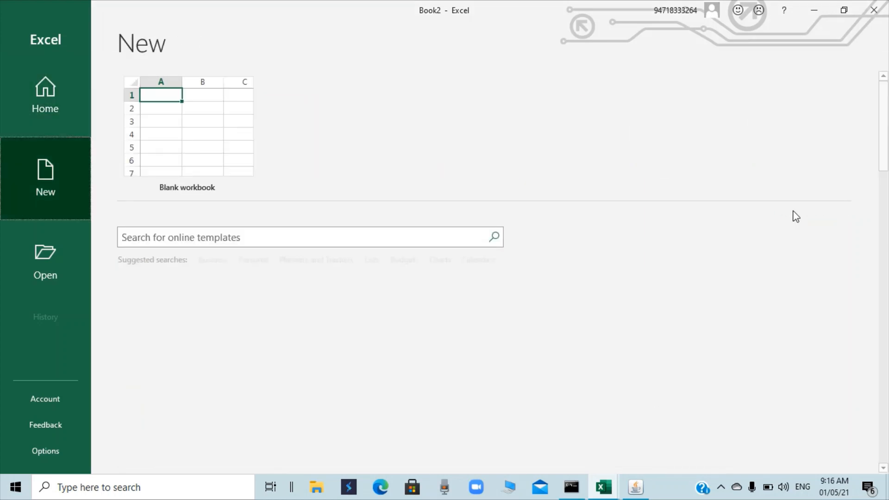
{"action": "left_click", "coordinate": [198, 237]}
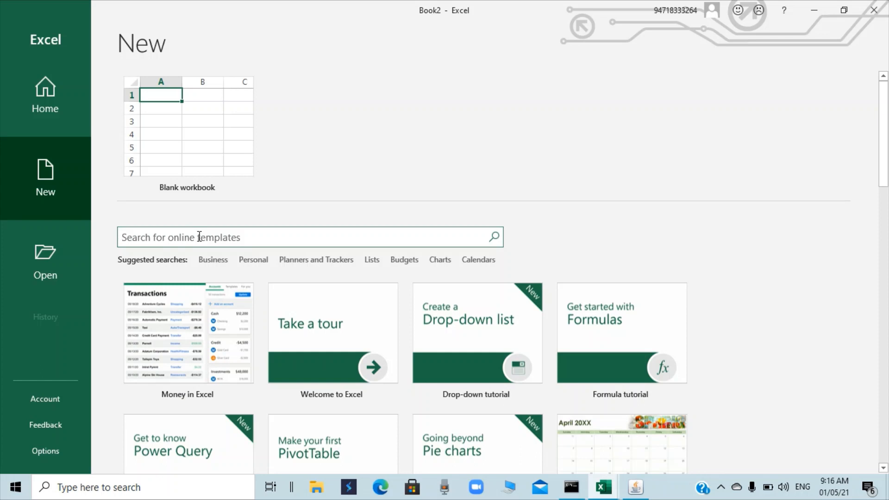
{"action": "type", "text": "bug"}
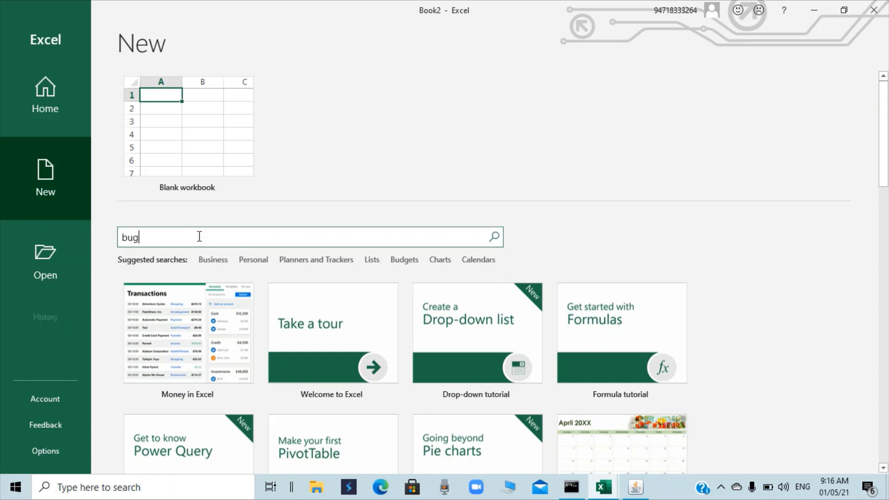
{"action": "key", "text": "BackSpace"}
{"action": "type", "text": "dget"}
{"action": "key", "text": "Return"}
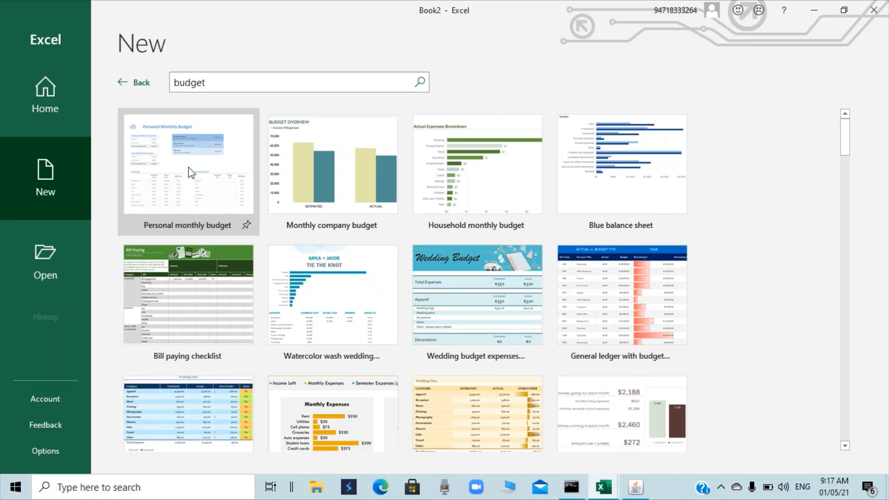
Step: Create a workbook from the Personal monthly budget template and look over its Start sheet
{"action": "left_click", "coordinate": [248, 365]}
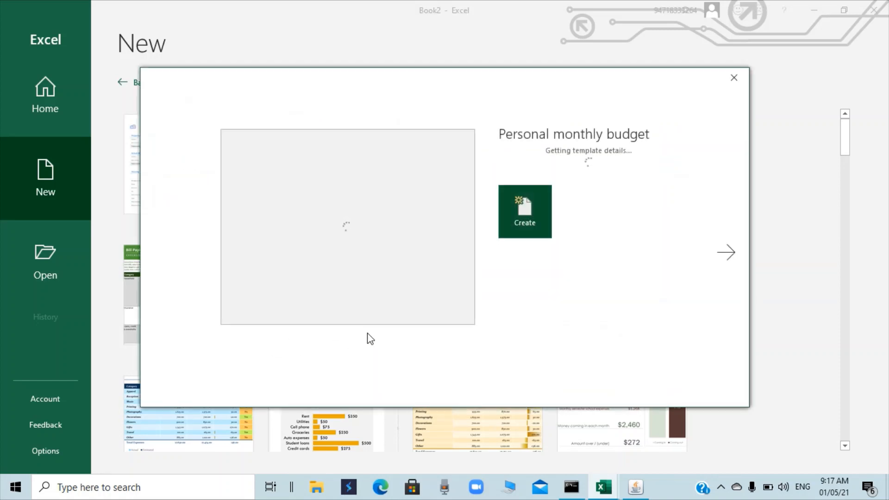
{"action": "left_click", "coordinate": [537, 314]}
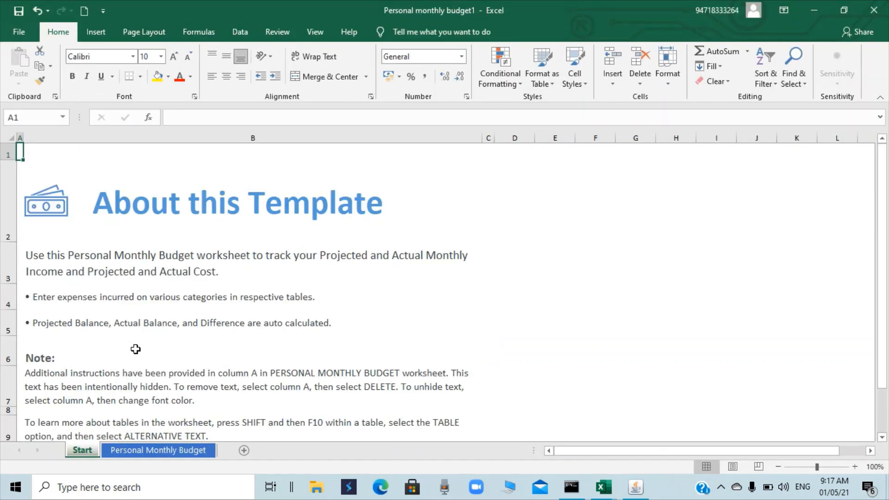
{"action": "scroll", "coordinate": [135, 349], "scroll_direction": "down", "scroll_amount": 3}
{"action": "scroll", "coordinate": [135, 349], "scroll_direction": "up", "scroll_amount": 3}
Step: Examine the income, balance and expense tables on the Personal Monthly Budget sheet
{"action": "left_click", "coordinate": [132, 452]}
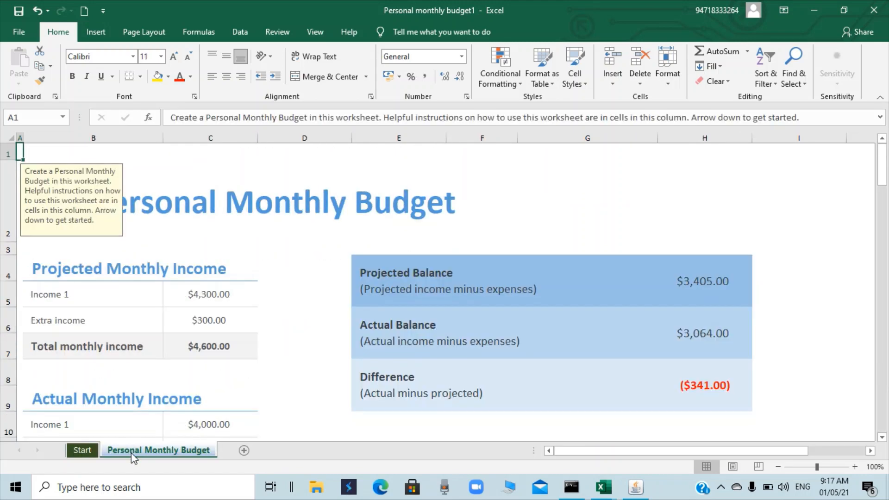
{"action": "scroll", "coordinate": [277, 342], "scroll_direction": "down", "scroll_amount": 1}
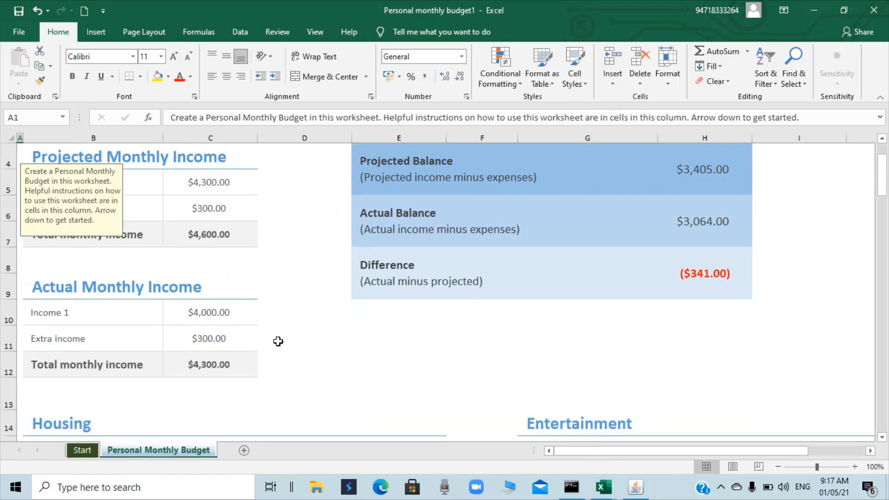
{"action": "scroll", "coordinate": [278, 341], "scroll_direction": "down", "scroll_amount": 4}
{"action": "scroll", "coordinate": [278, 341], "scroll_direction": "down", "scroll_amount": 10}
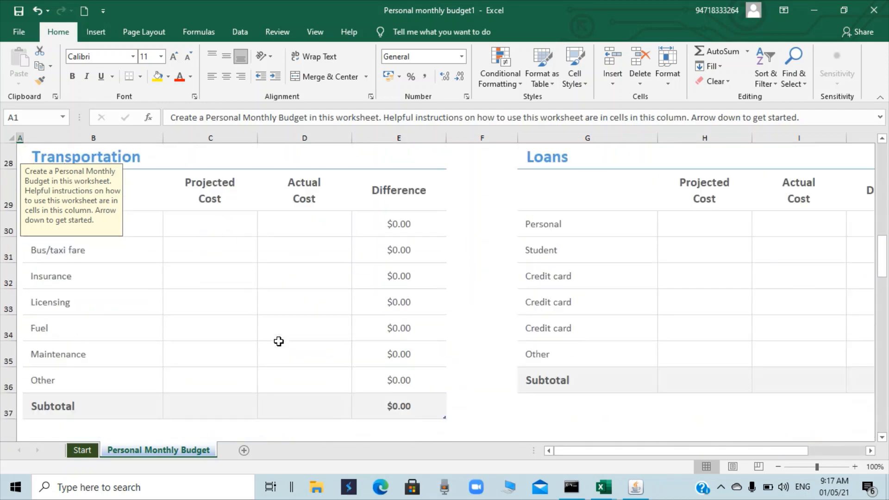
{"action": "scroll", "coordinate": [278, 343], "scroll_direction": "down", "scroll_amount": 5}
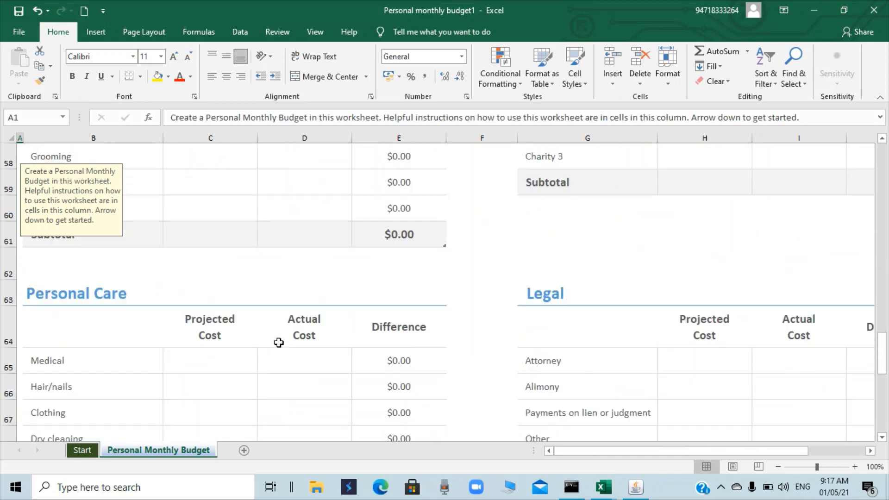
{"action": "scroll", "coordinate": [279, 343], "scroll_direction": "up", "scroll_amount": 12}
{"action": "scroll", "coordinate": [278, 344], "scroll_direction": "up", "scroll_amount": 8}
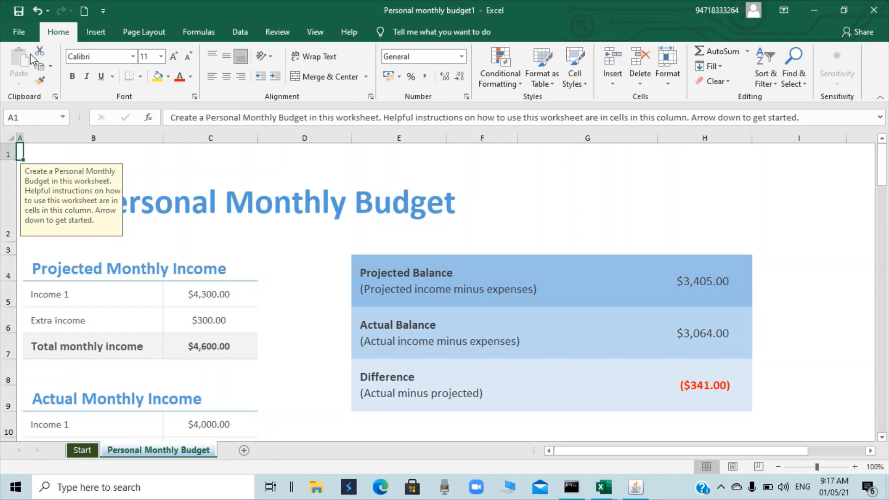
Step: Close the budget workbook and switch to Sheet1 of the open Book1 workbook
{"action": "left_click", "coordinate": [19, 32]}
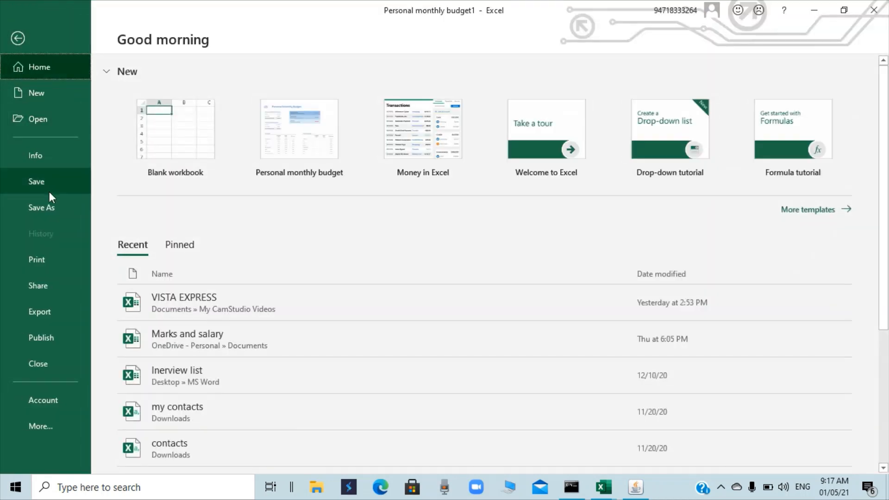
{"action": "left_click", "coordinate": [62, 366]}
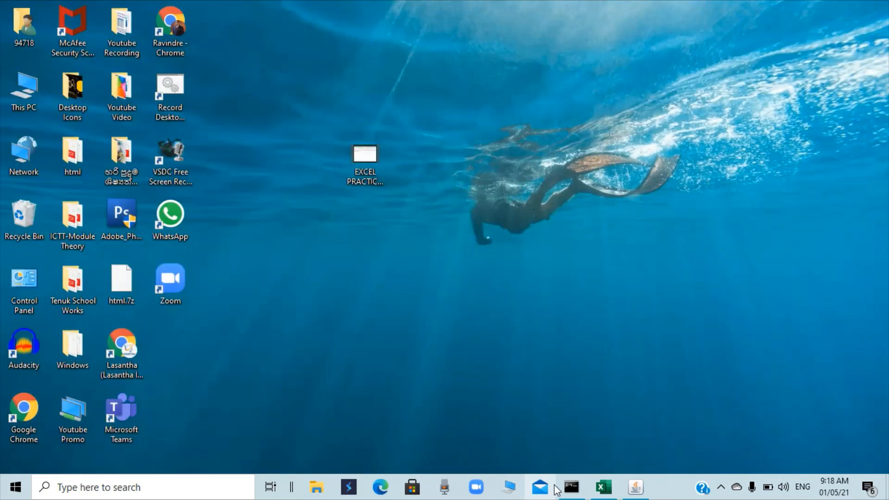
{"action": "left_click", "coordinate": [603, 487]}
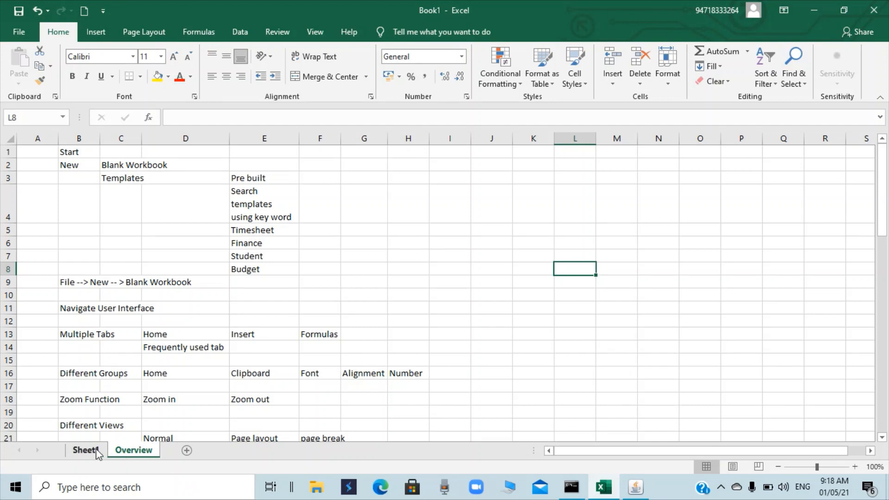
{"action": "left_click", "coordinate": [96, 449]}
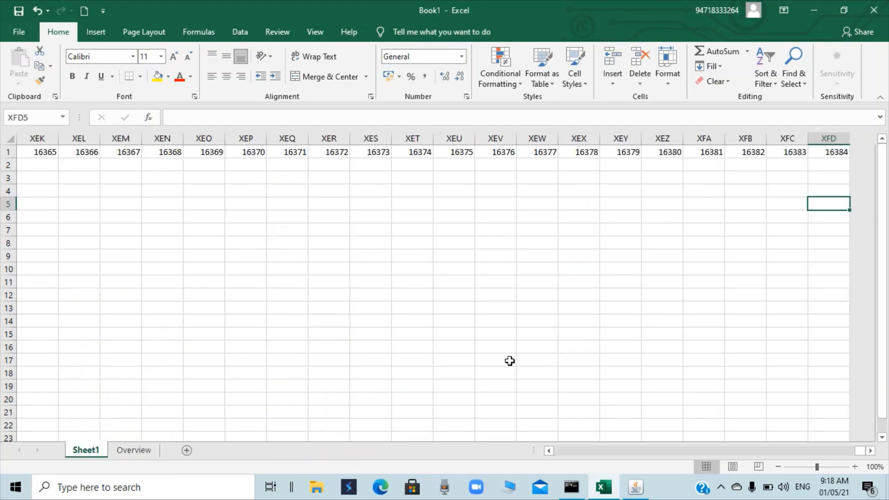
Step: Create a new blank workbook from within Book1
{"action": "left_click", "coordinate": [19, 32]}
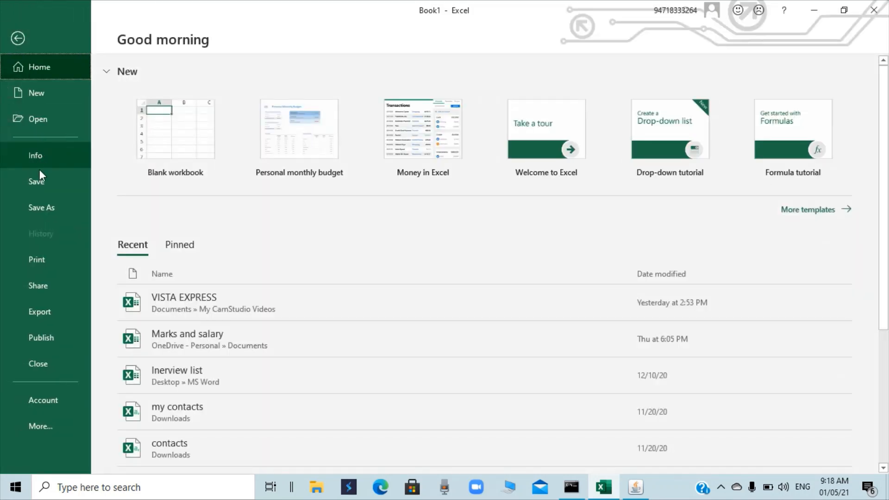
{"action": "left_click", "coordinate": [37, 90]}
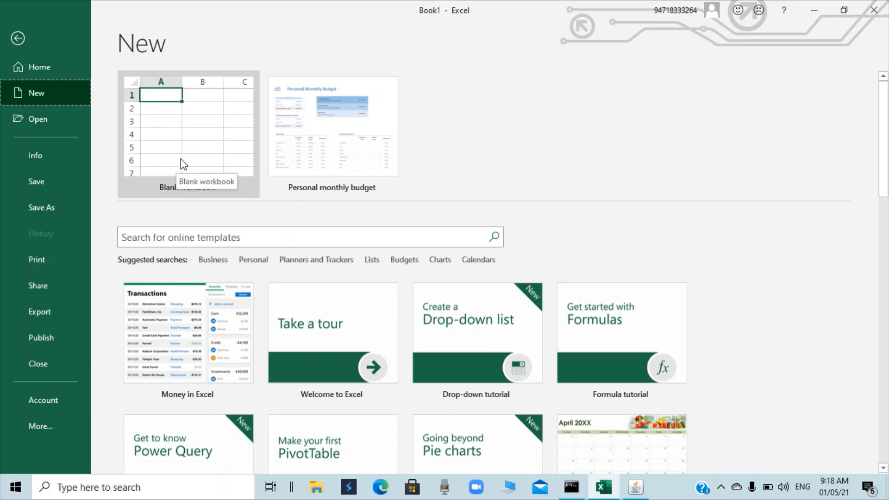
{"action": "left_click", "coordinate": [184, 141]}
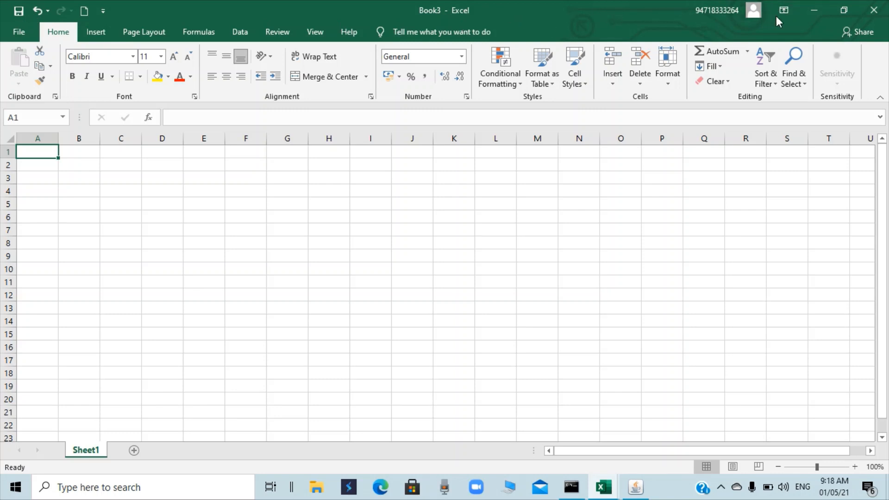
Step: Minimise both workbook windows and bring Book3 back, switching it to its reduced size and maximising it again
{"action": "left_click", "coordinate": [814, 10]}
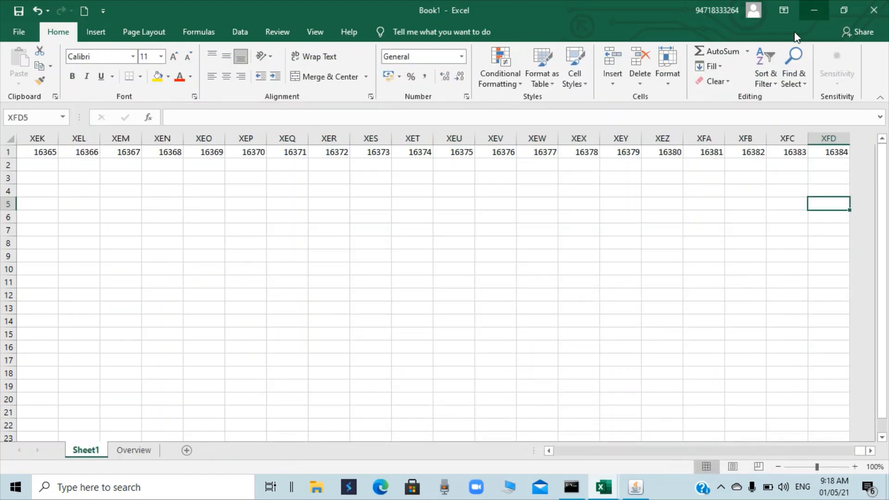
{"action": "left_click", "coordinate": [815, 10]}
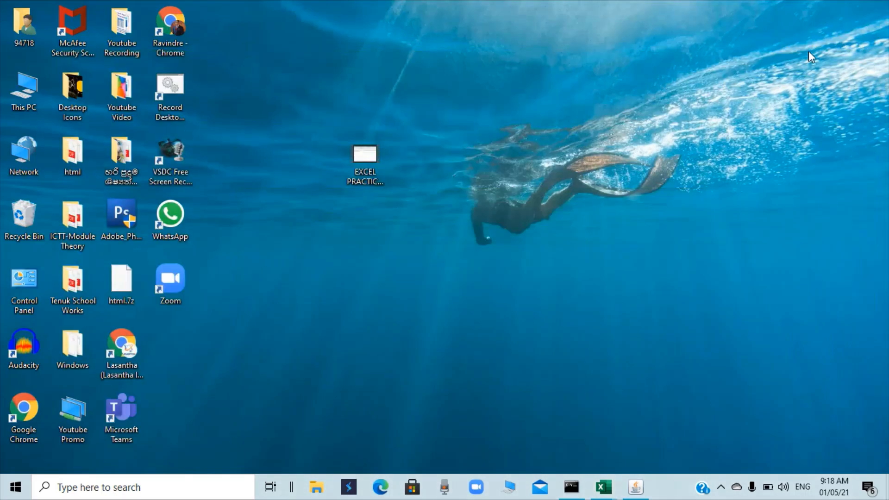
{"action": "mouse_move", "coordinate": [607, 495]}
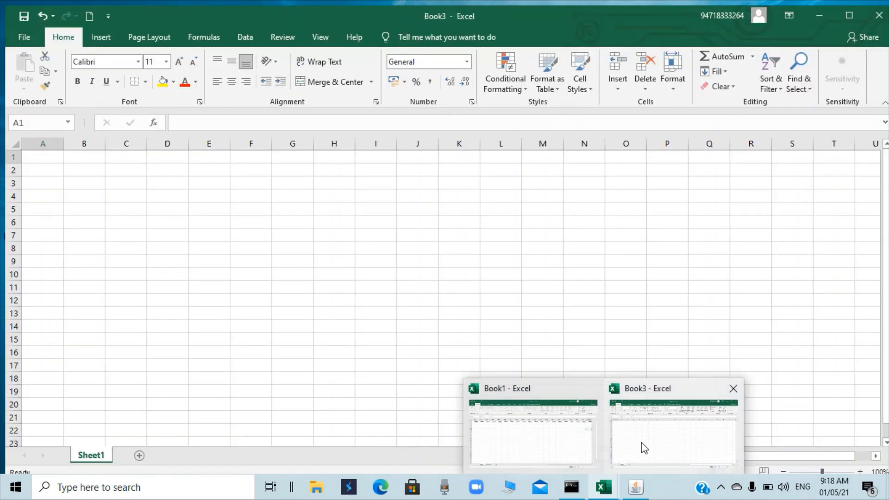
{"action": "left_click", "coordinate": [641, 443]}
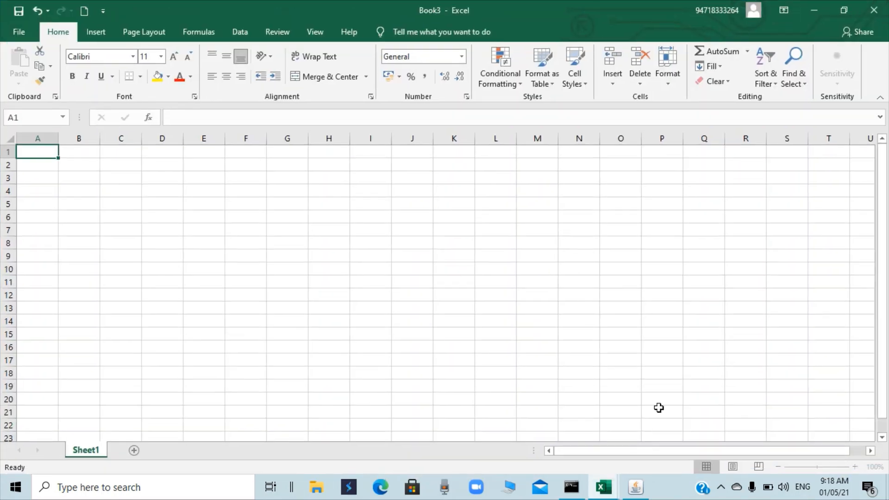
{"action": "left_click", "coordinate": [841, 11]}
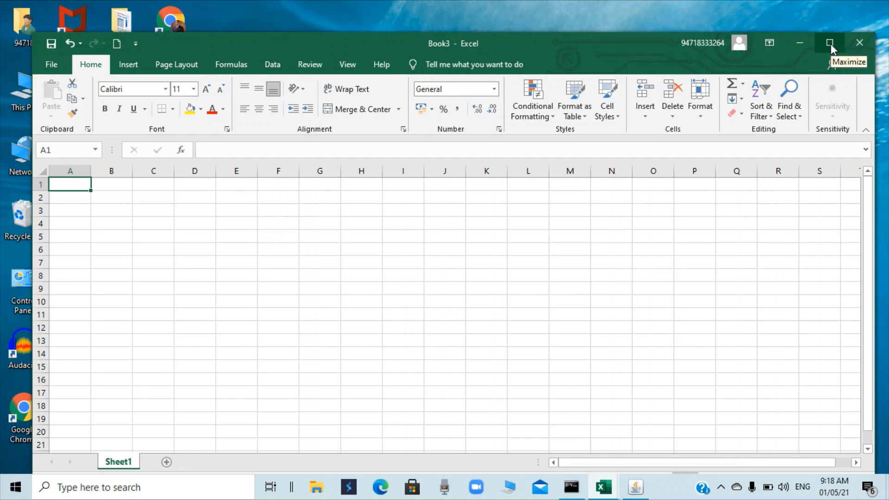
{"action": "left_click", "coordinate": [831, 44]}
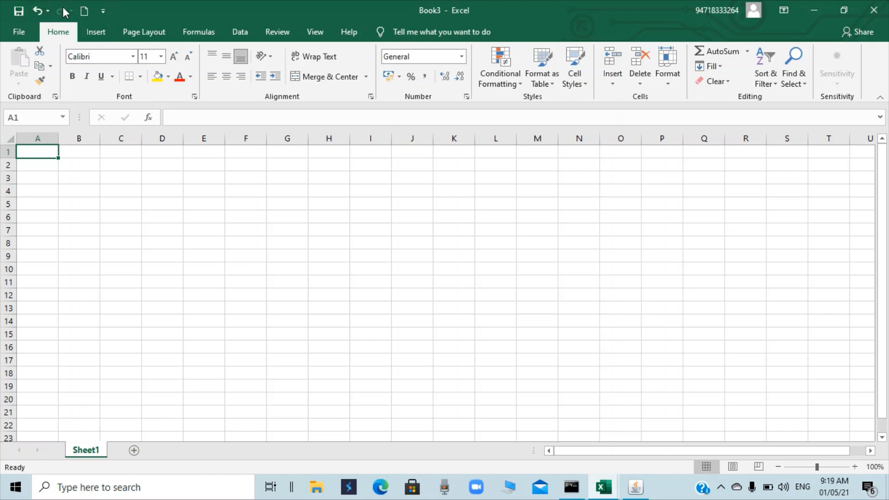
Step: Add the Open command to the Quick Access Toolbar
{"action": "left_click", "coordinate": [104, 12]}
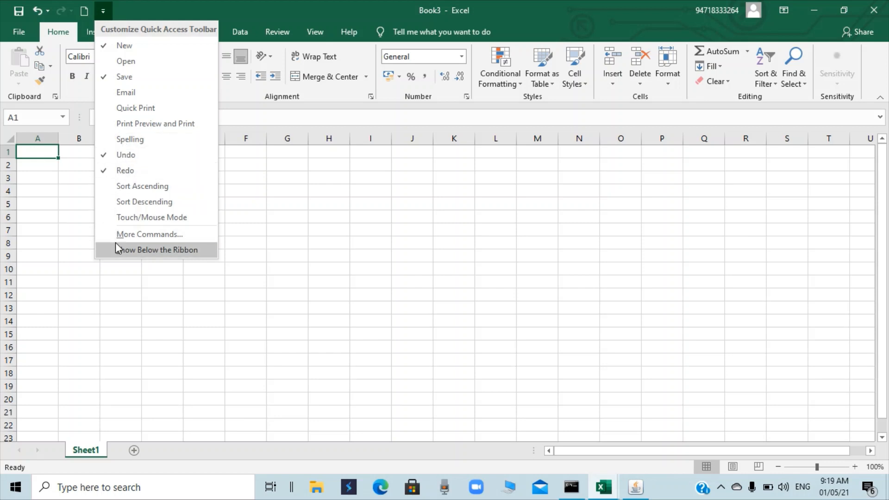
{"action": "left_click", "coordinate": [120, 62]}
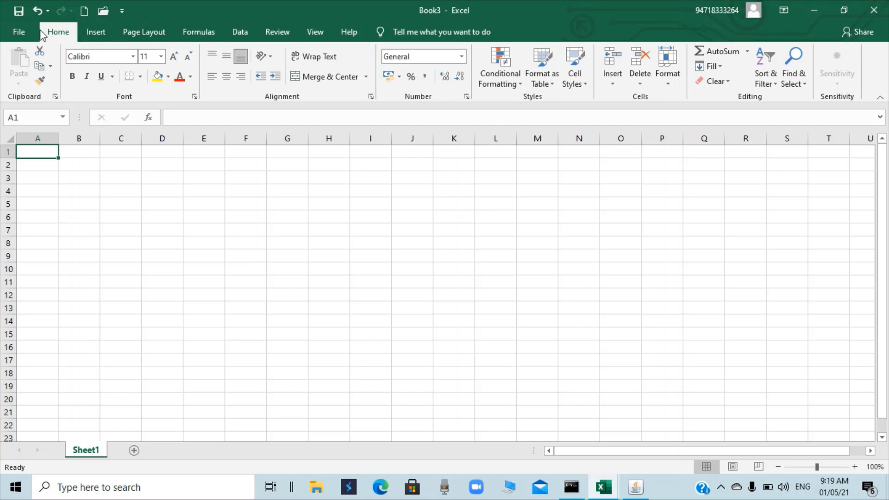
Step: Show the Backstage view for Book3, return to the sheet, and reopen the view to look over its file commands
{"action": "left_click", "coordinate": [19, 32]}
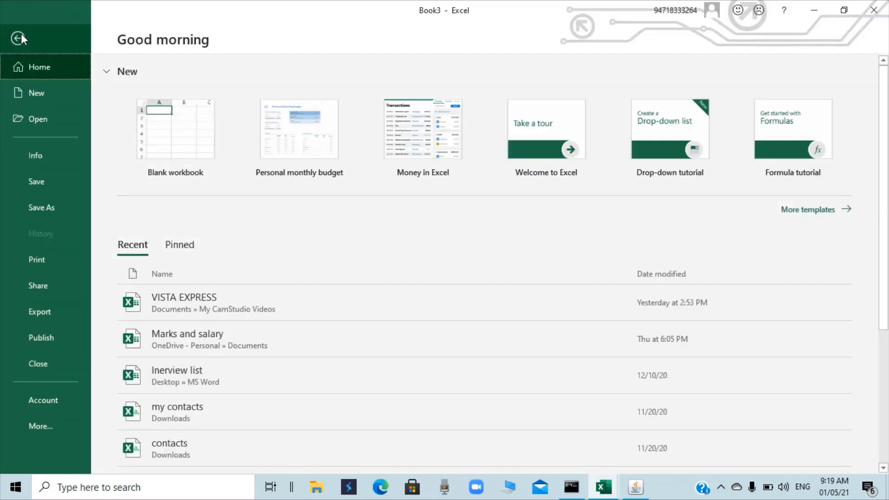
{"action": "left_click", "coordinate": [19, 39]}
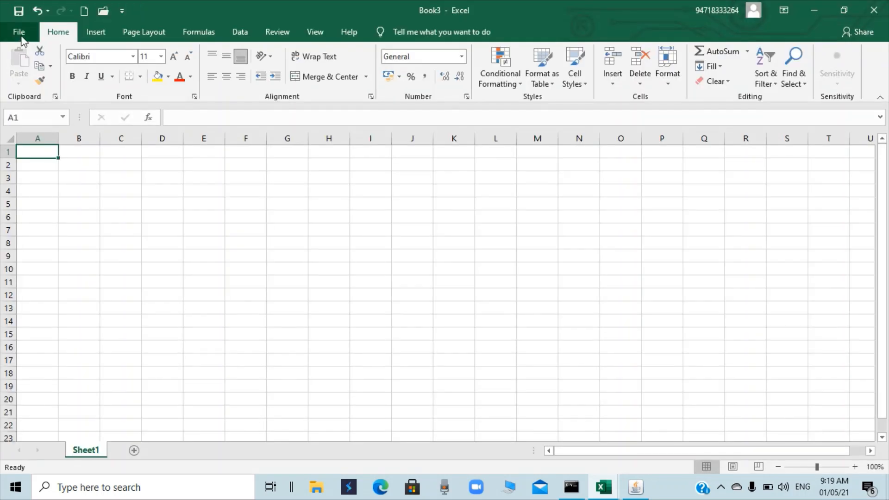
{"action": "left_click", "coordinate": [21, 37]}
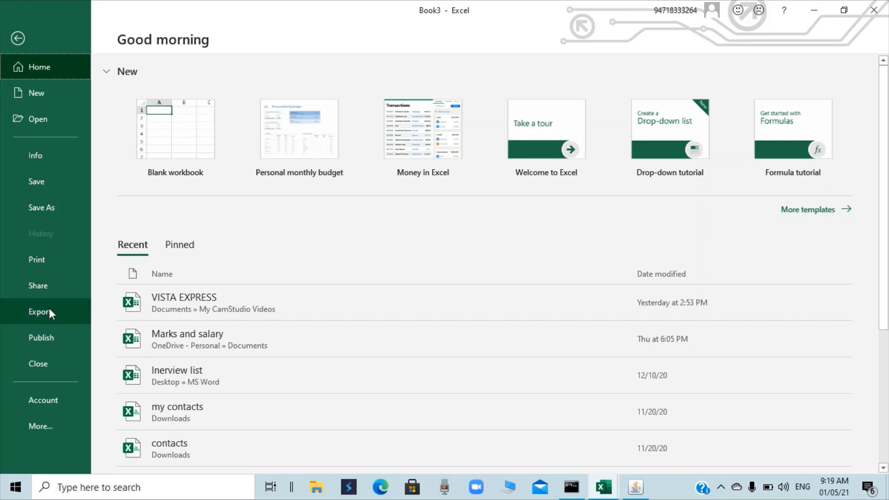
Step: Leave the Backstage view and look through each ribbon command set from Home to Help, returning to the Home commands
{"action": "left_click", "coordinate": [18, 38]}
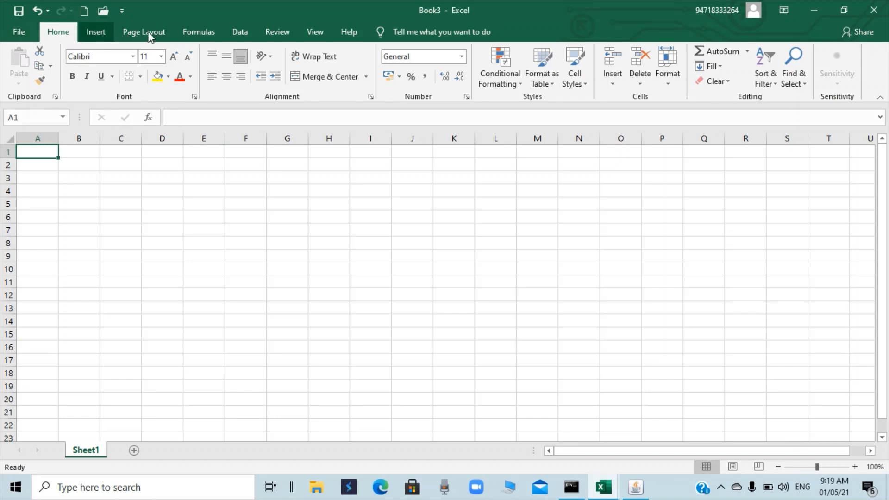
{"action": "left_click", "coordinate": [90, 41]}
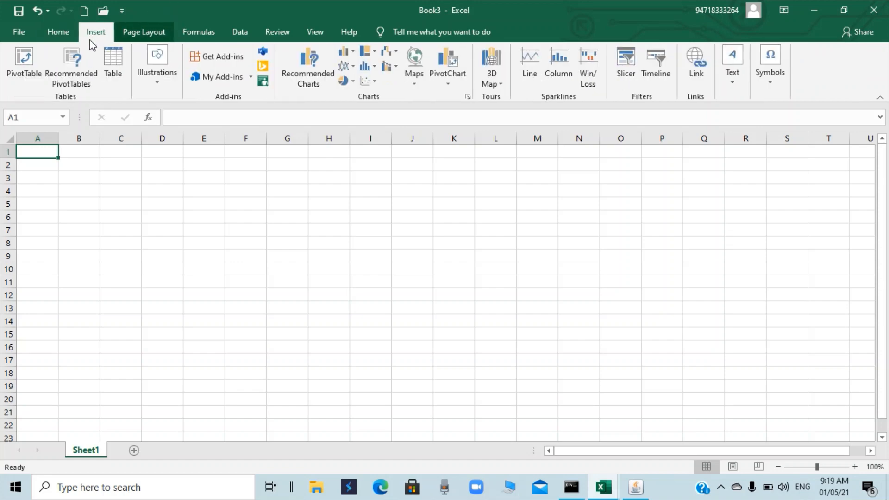
{"action": "left_click", "coordinate": [64, 37]}
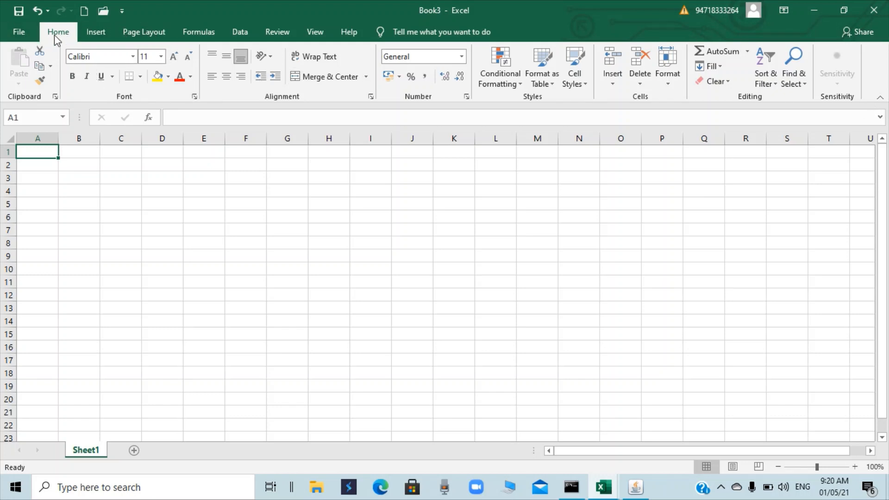
{"action": "left_click", "coordinate": [97, 32]}
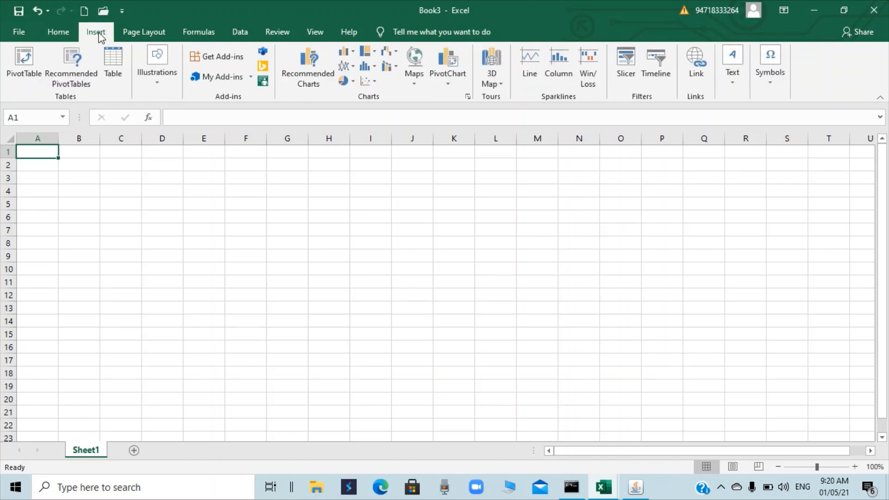
{"action": "left_click", "coordinate": [148, 35]}
{"action": "left_click", "coordinate": [218, 33]}
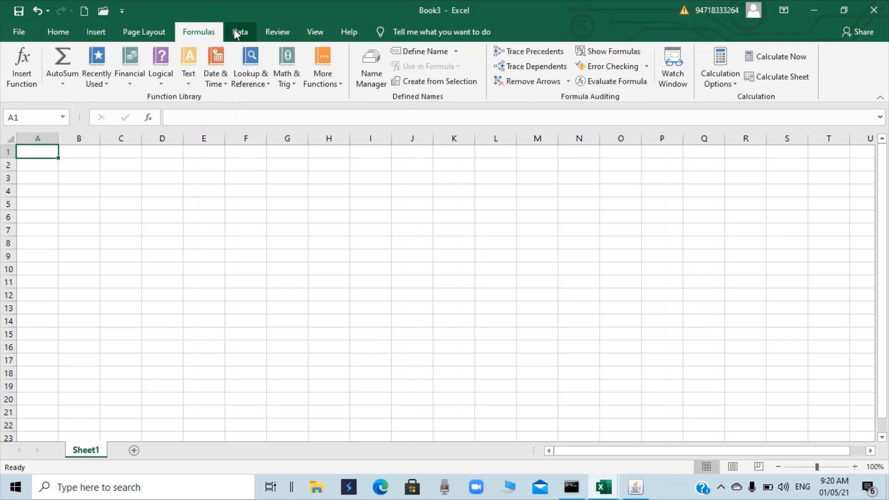
{"action": "left_click", "coordinate": [239, 32]}
{"action": "left_click", "coordinate": [278, 32]}
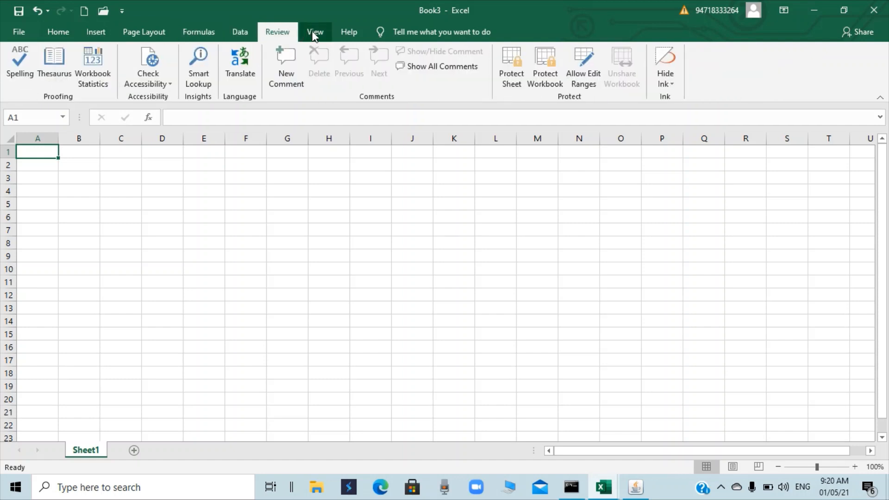
{"action": "left_click", "coordinate": [314, 33]}
{"action": "left_click", "coordinate": [345, 35]}
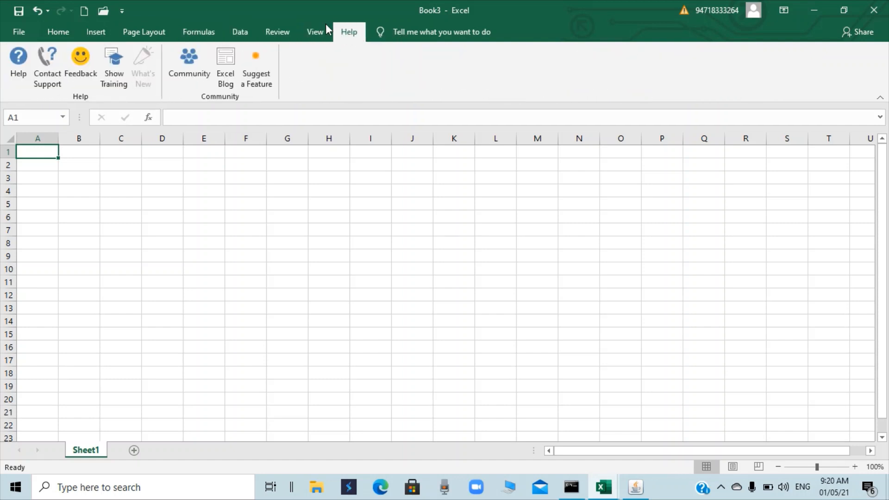
{"action": "left_click", "coordinate": [59, 30]}
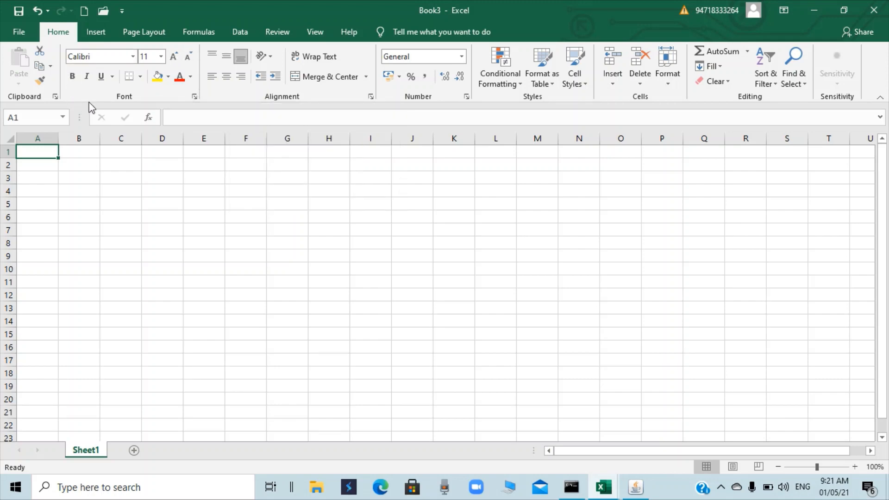
Step: View the Font and Alignment settings of the Format Cells dialog, closing it each time without changes
{"action": "left_click", "coordinate": [195, 97]}
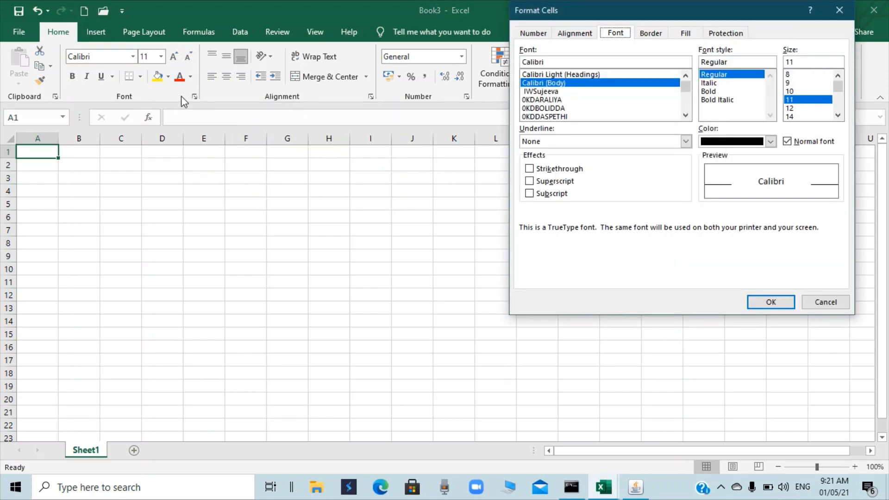
{"action": "left_click_drag", "start_coordinate": [574, 19], "coordinate": [389, 40]}
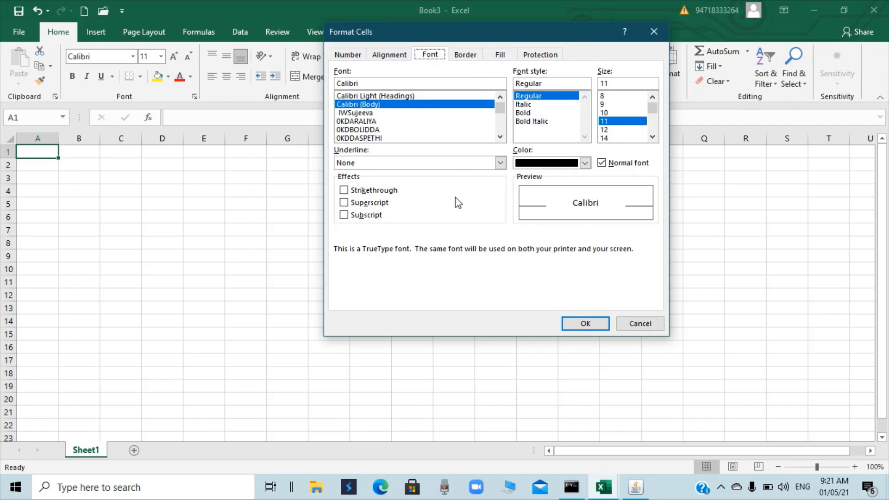
{"action": "left_click", "coordinate": [654, 32]}
{"action": "left_click", "coordinate": [371, 97]}
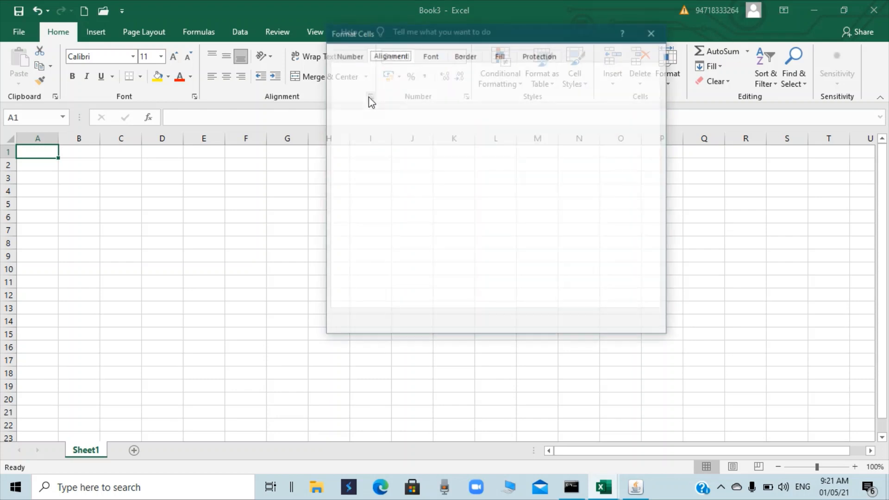
{"action": "left_click", "coordinate": [654, 32]}
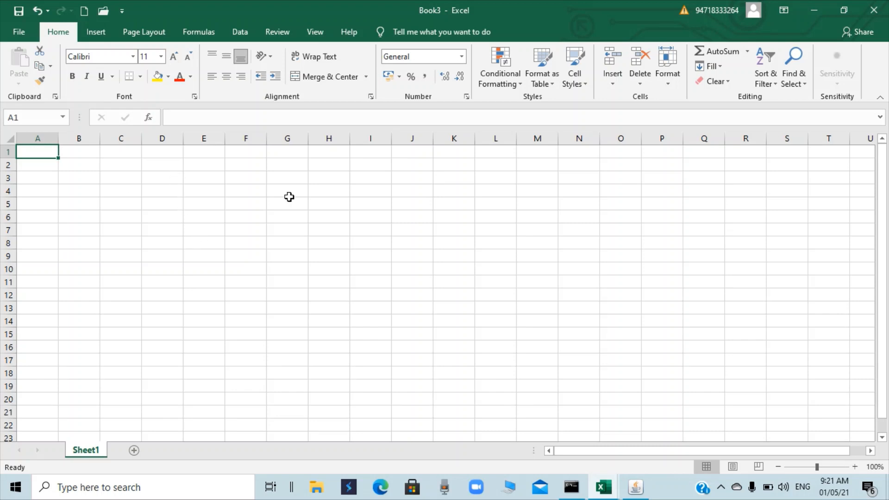
Step: Select cell G10 and zoom the sheet in to 150%
{"action": "left_click", "coordinate": [285, 267]}
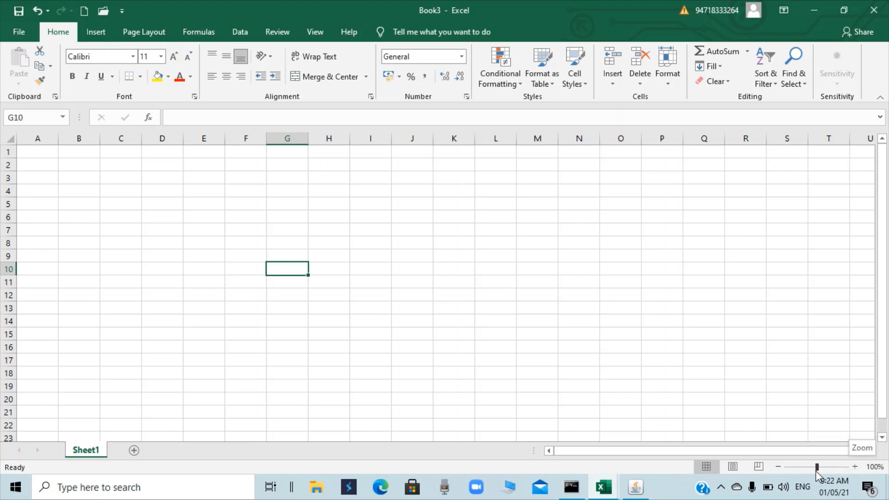
{"action": "left_click", "coordinate": [855, 467]}
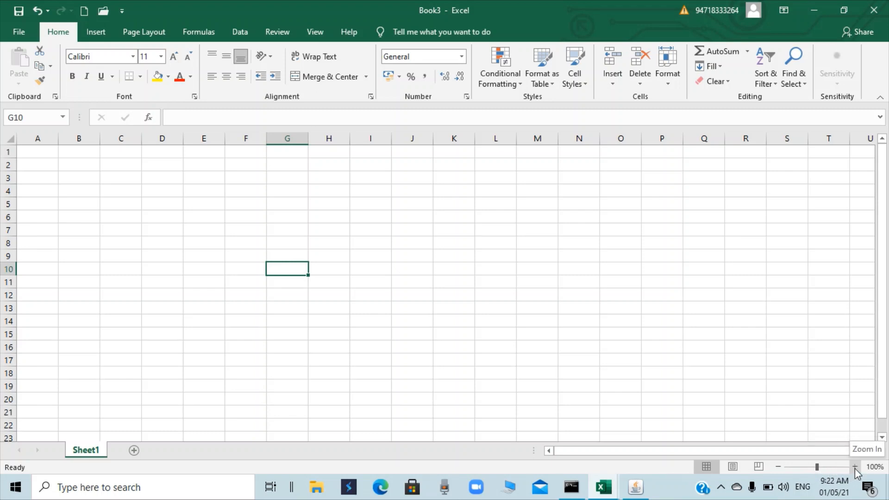
{"action": "left_click", "coordinate": [855, 467]}
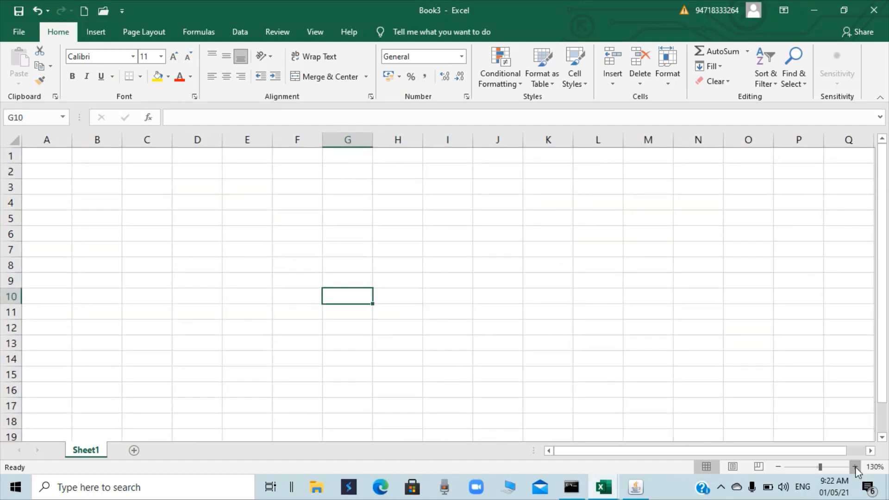
{"action": "left_click", "coordinate": [855, 467]}
{"action": "left_click", "coordinate": [855, 467]}
{"action": "left_click", "coordinate": [855, 467]}
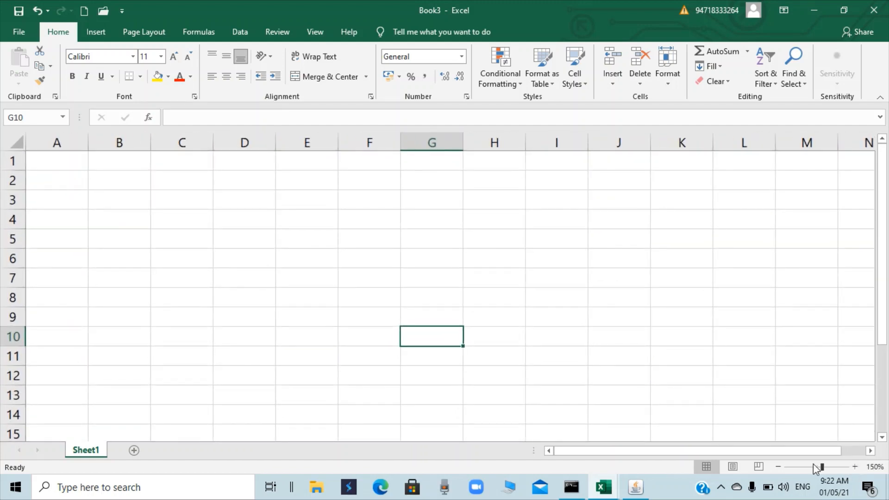
Step: Zoom the sheet out to 110%, and enlarge it again to 190%
{"action": "left_click", "coordinate": [778, 467]}
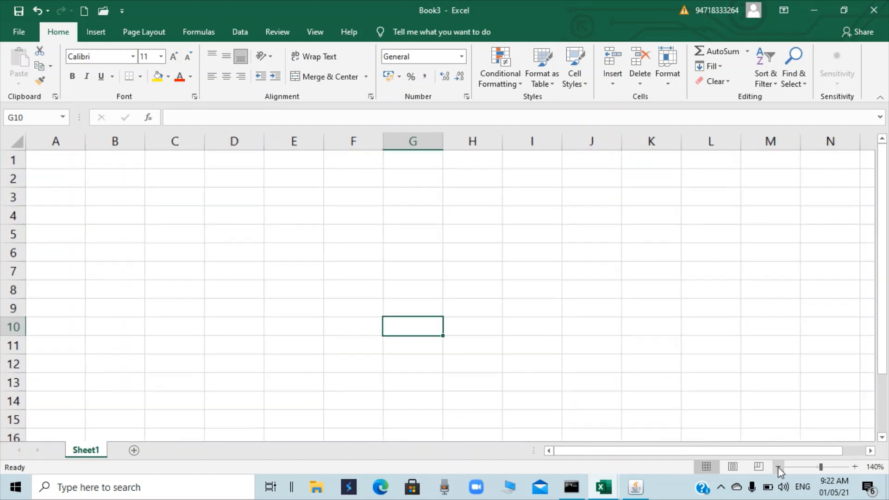
{"action": "left_click", "coordinate": [778, 467]}
{"action": "left_click", "coordinate": [778, 466]}
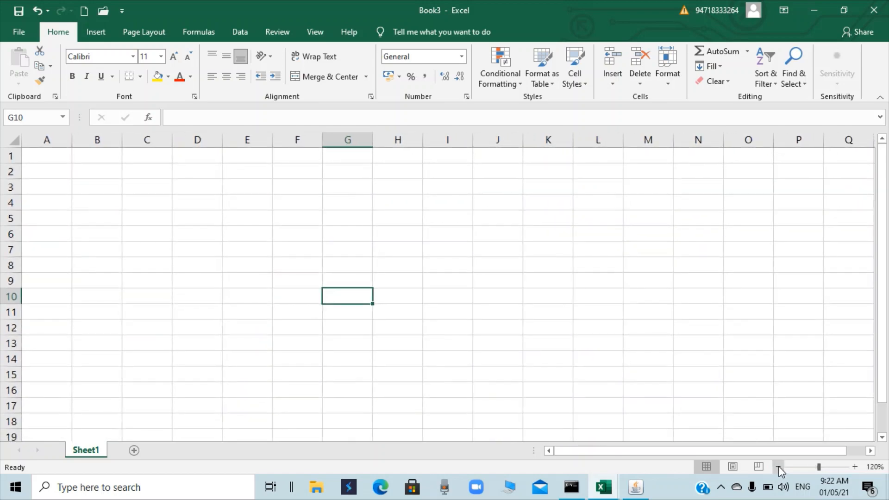
{"action": "left_click", "coordinate": [778, 467]}
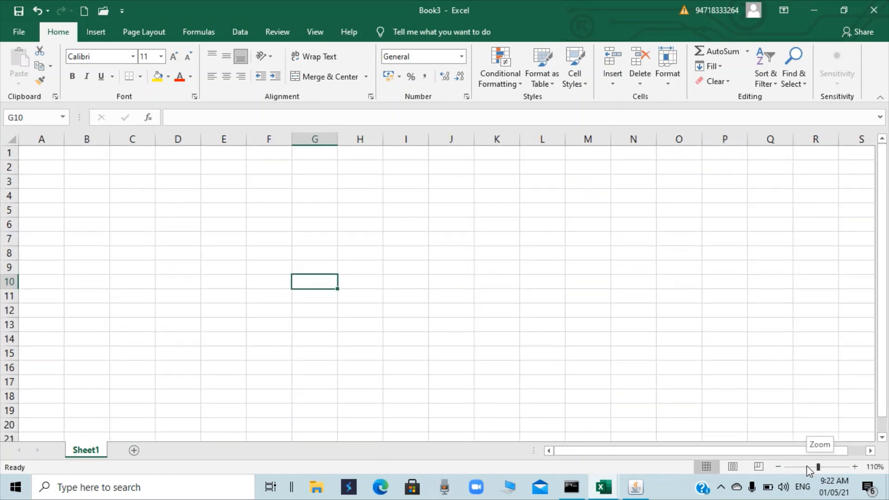
{"action": "left_click_drag", "start_coordinate": [820, 466], "coordinate": [827, 467]}
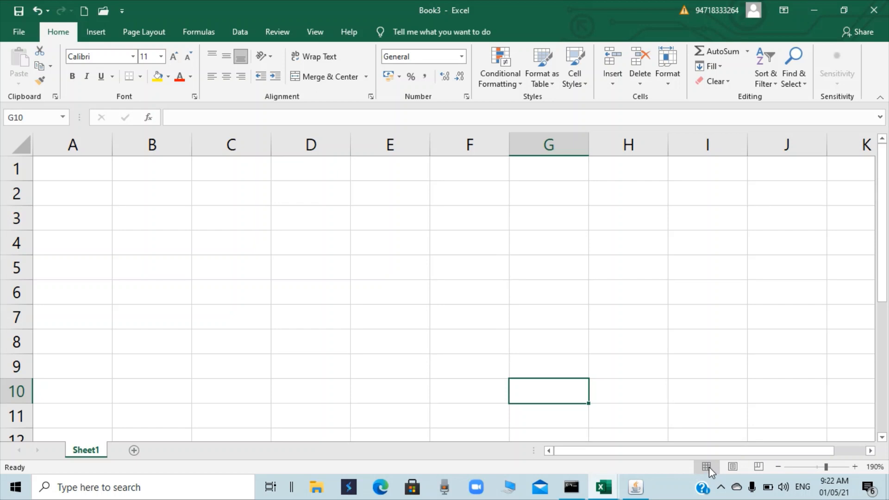
Step: Show the sheet in Page Layout view and Page Break Preview, and return it to Normal view
{"action": "left_click", "coordinate": [733, 467]}
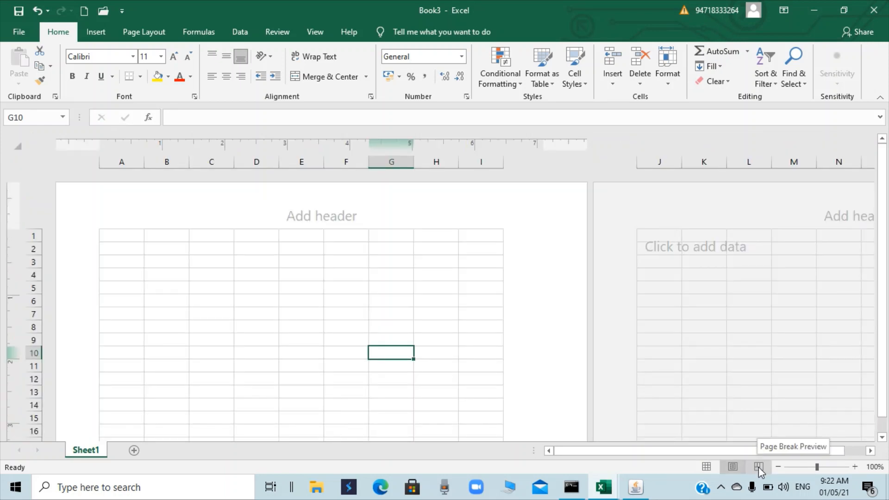
{"action": "left_click", "coordinate": [758, 467]}
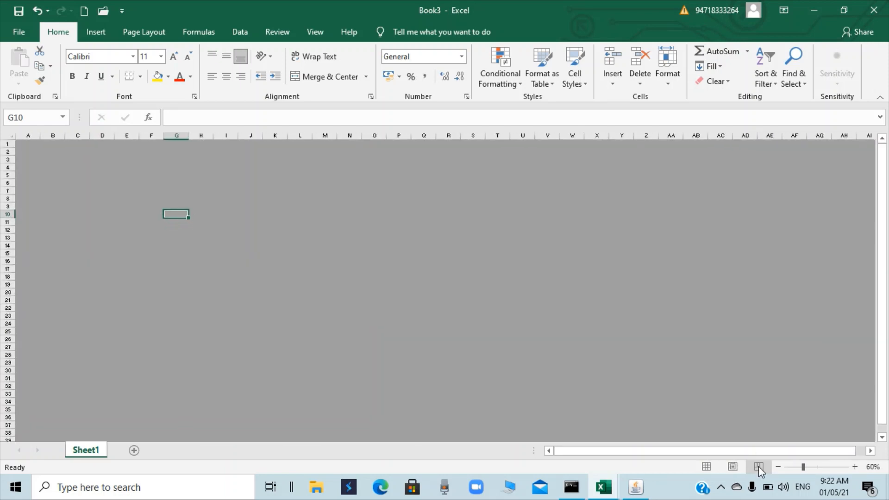
{"action": "left_click", "coordinate": [705, 468]}
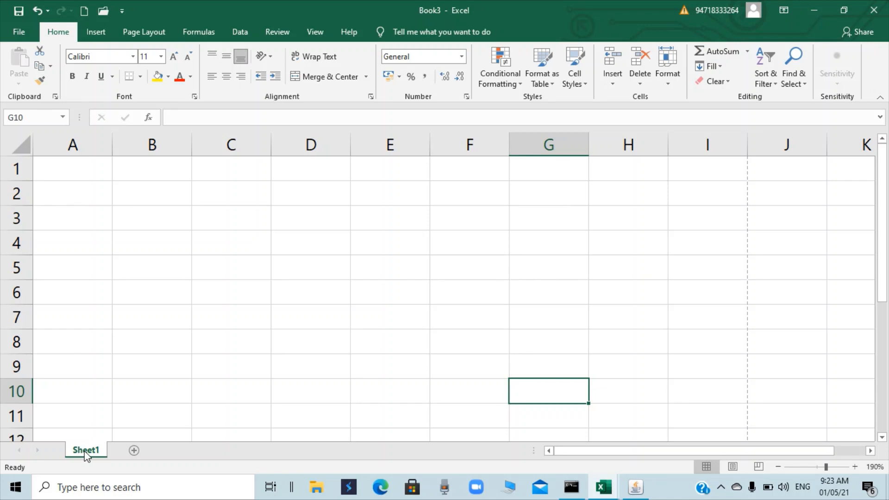
Step: Add a second worksheet to the workbook and return to Sheet1
{"action": "left_click", "coordinate": [135, 451]}
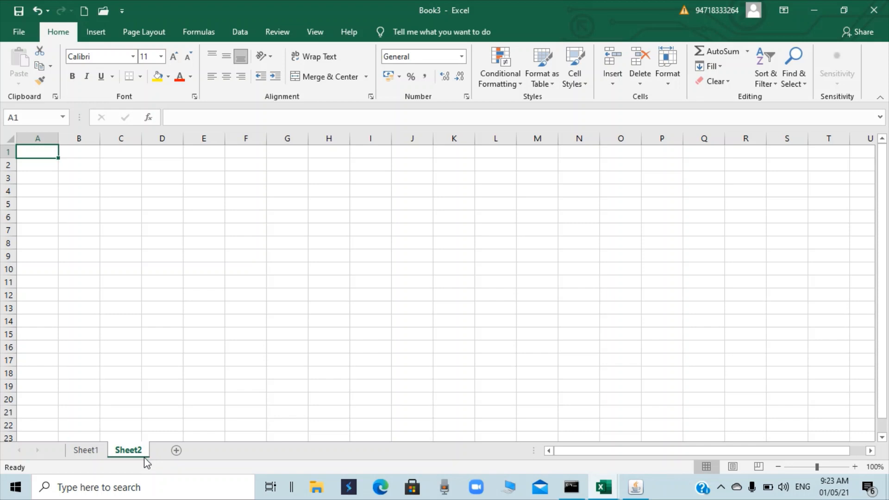
{"action": "left_click", "coordinate": [85, 450]}
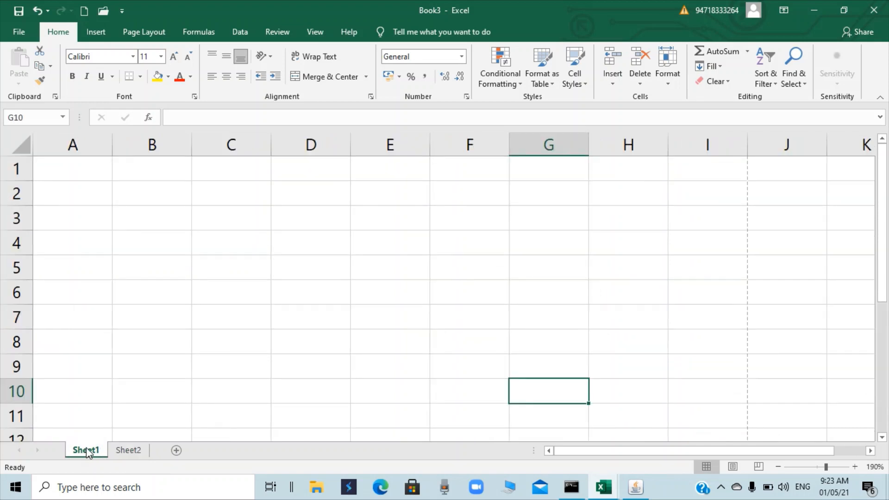
{"action": "double_click", "coordinate": [88, 450]}
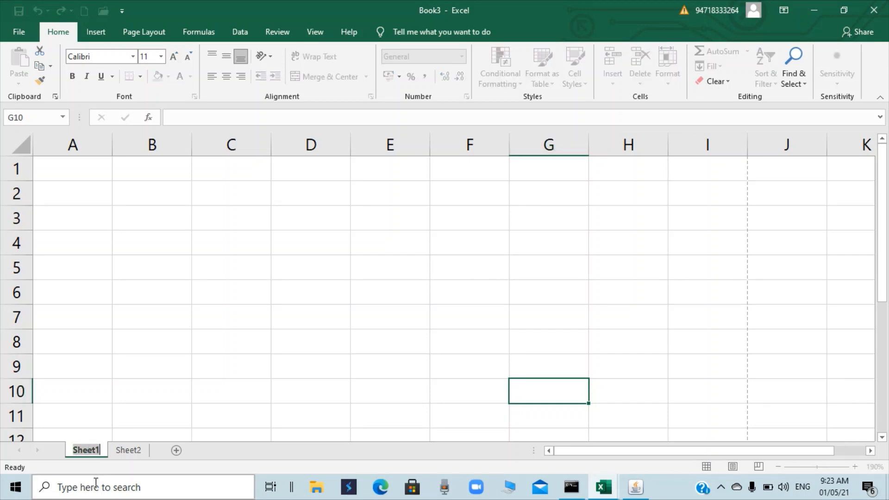
{"action": "left_click", "coordinate": [123, 453]}
{"action": "left_click", "coordinate": [96, 453]}
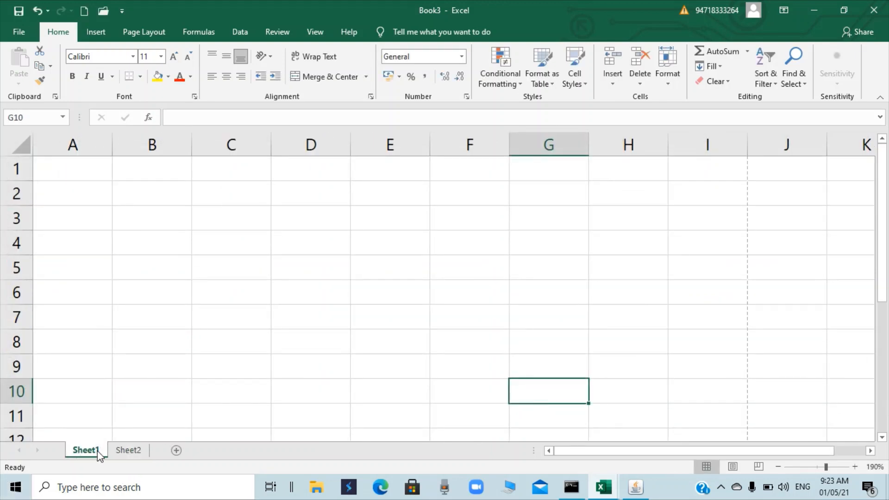
Step: Rename Sheet1 as Student, and switch to Sheet2 and back to compare the two sheet names
{"action": "right_click", "coordinate": [98, 455]}
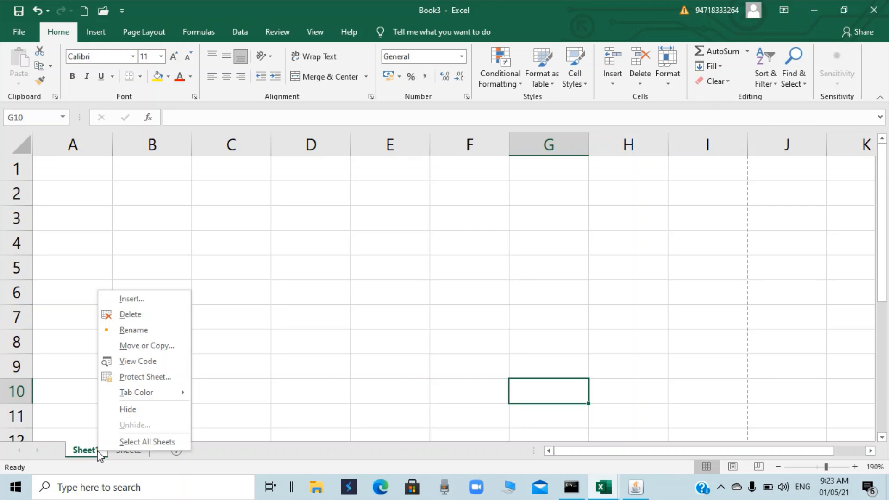
{"action": "left_click", "coordinate": [133, 329]}
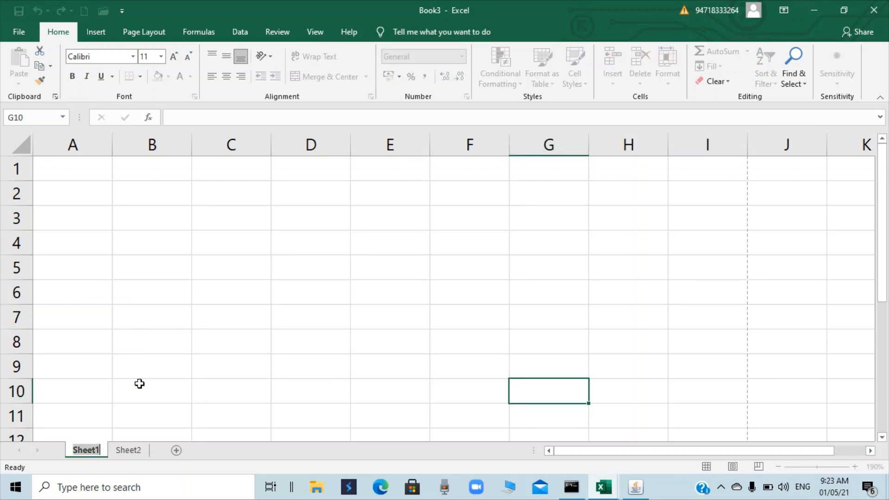
{"action": "type", "text": "Student"}
{"action": "key", "text": "Return"}
{"action": "left_click", "coordinate": [133, 452]}
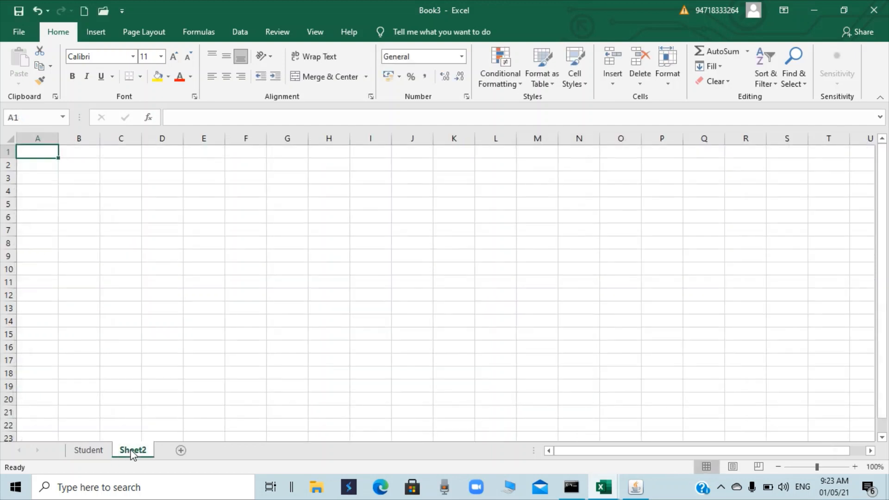
{"action": "left_click", "coordinate": [91, 452]}
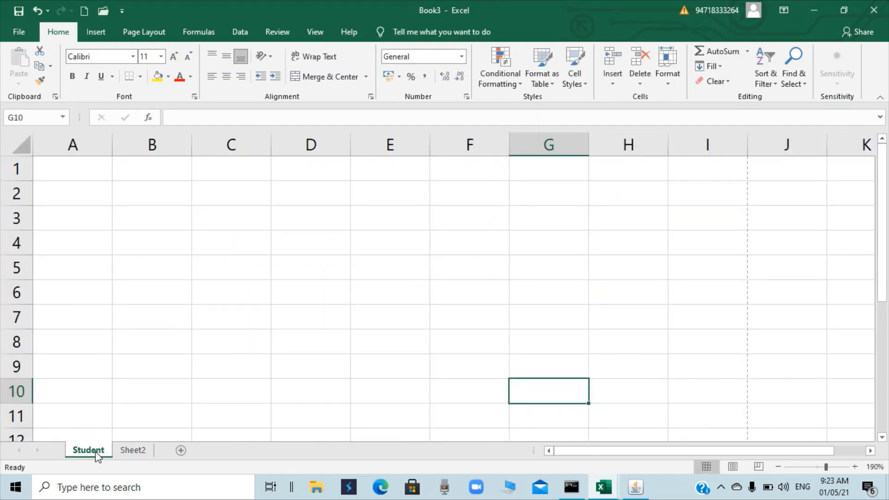
Step: Colour the Student sheet's tab light blue, and switch to Sheet2 and back to view the colour
{"action": "right_click", "coordinate": [94, 454]}
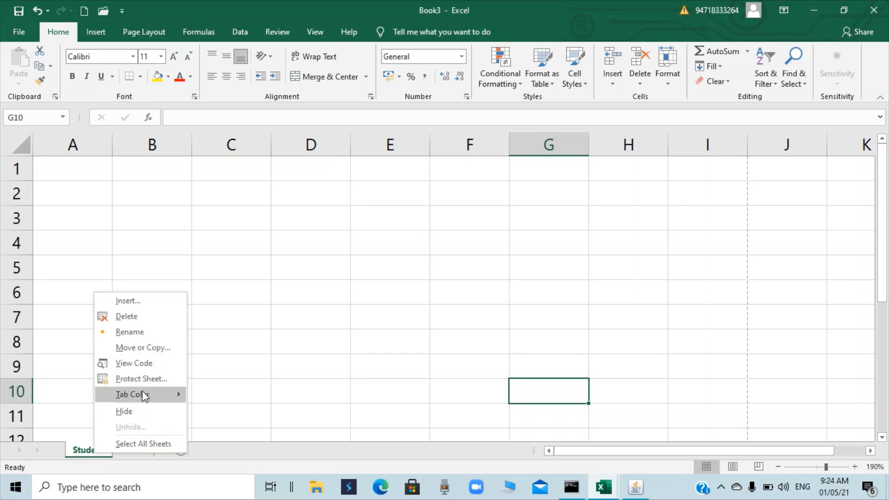
{"action": "mouse_move", "coordinate": [141, 392]}
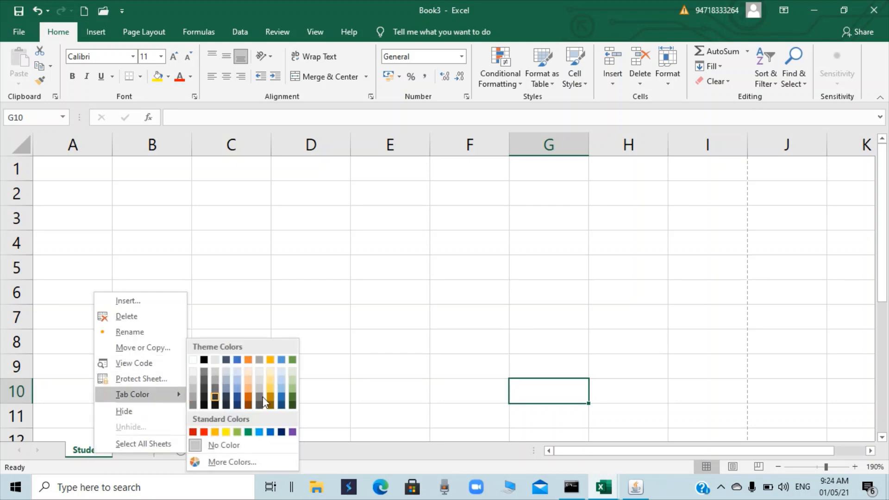
{"action": "left_click", "coordinate": [260, 431]}
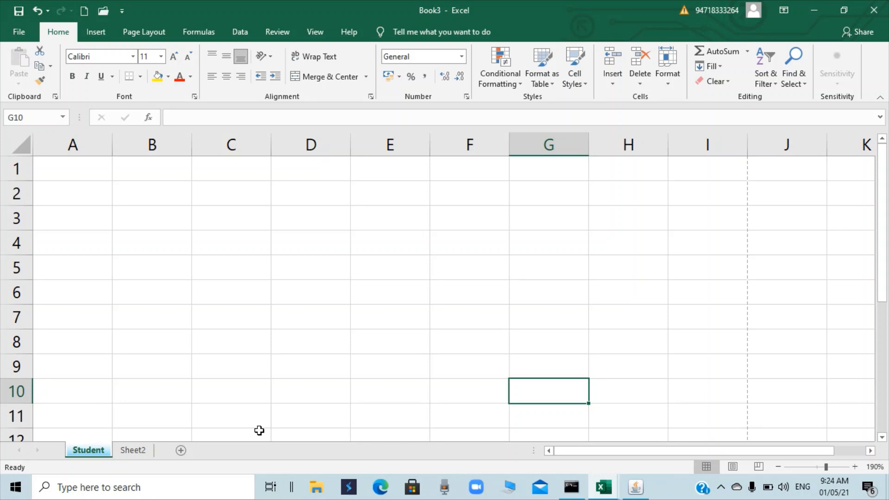
{"action": "left_click", "coordinate": [141, 452]}
{"action": "left_click", "coordinate": [83, 452]}
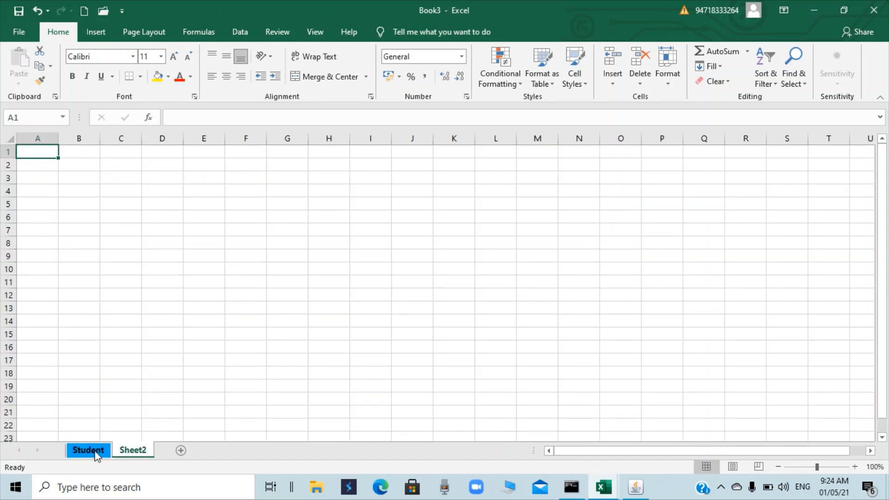
Step: Colour the Sheet2 tab yellow, and switch between the Student sheet and Sheet2 to compare the two tab colours
{"action": "right_click", "coordinate": [133, 455]}
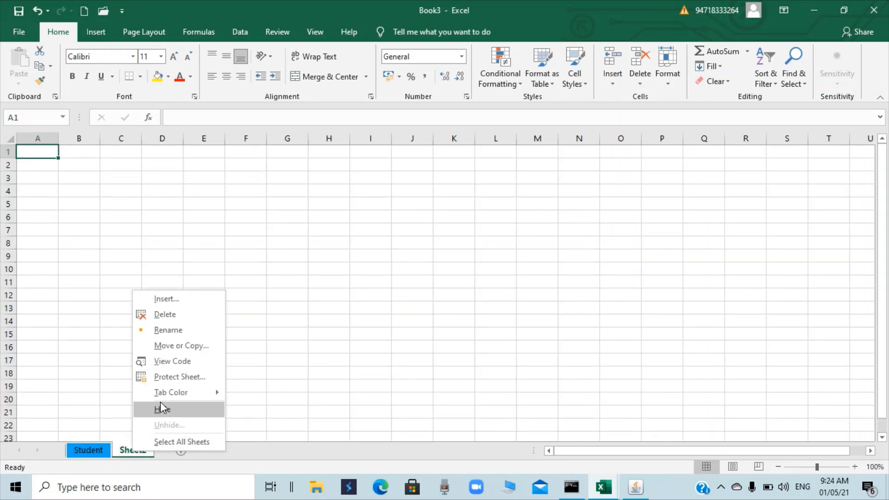
{"action": "mouse_move", "coordinate": [173, 394]}
{"action": "left_click", "coordinate": [264, 433]}
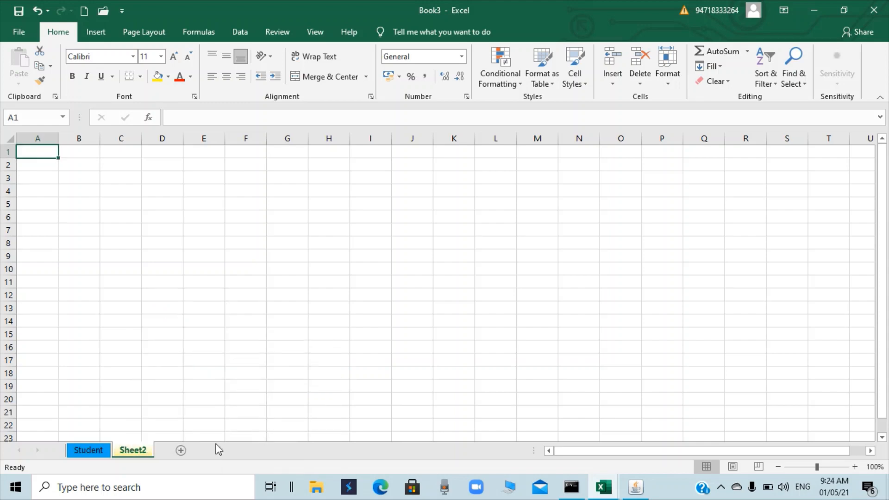
{"action": "left_click", "coordinate": [99, 449]}
{"action": "left_click", "coordinate": [130, 452]}
{"action": "left_click", "coordinate": [93, 452]}
{"action": "left_click", "coordinate": [133, 452]}
{"action": "left_click", "coordinate": [90, 451]}
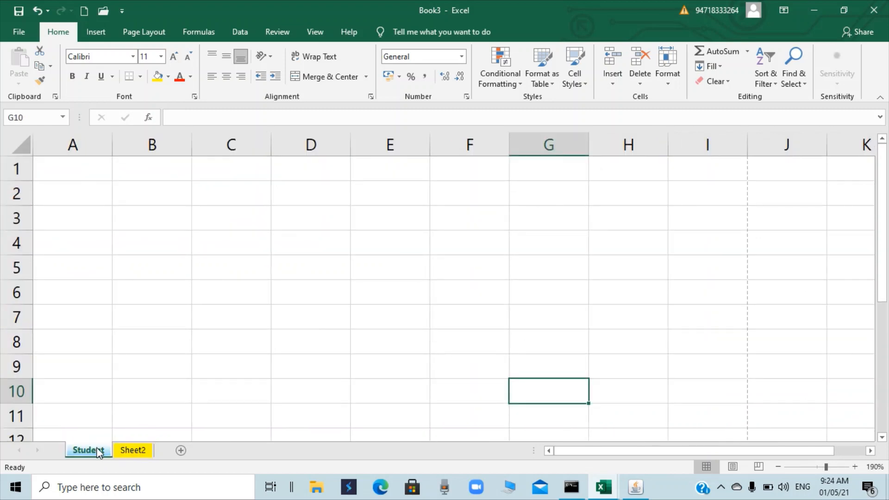
Step: Delete Sheet2 from the workbook, leaving the Student sheet
{"action": "right_click", "coordinate": [99, 457]}
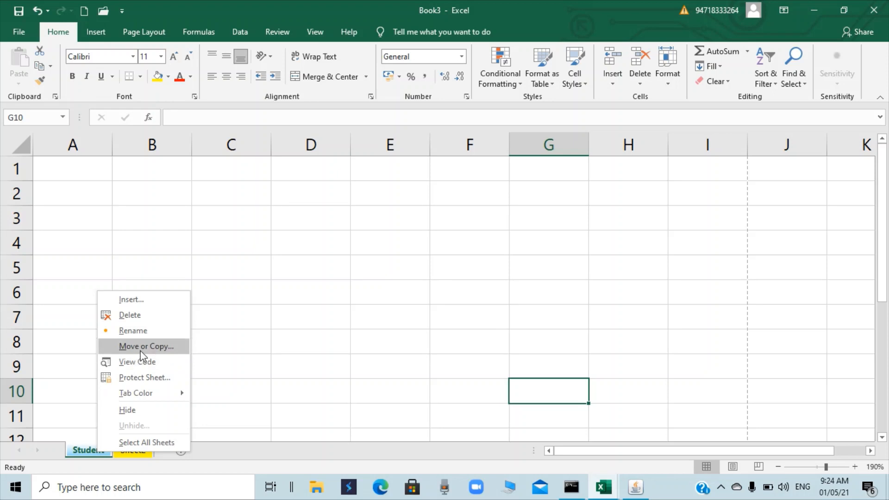
{"action": "left_click", "coordinate": [221, 413]}
{"action": "left_click", "coordinate": [146, 451]}
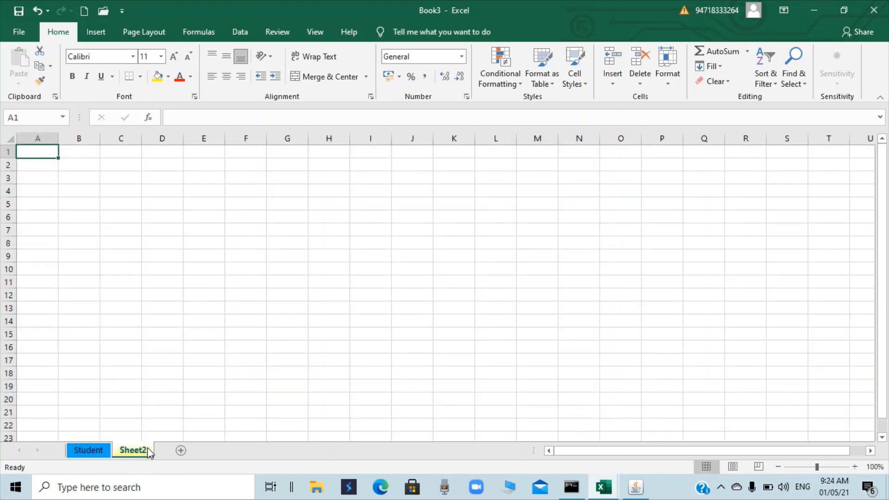
{"action": "right_click", "coordinate": [147, 447]}
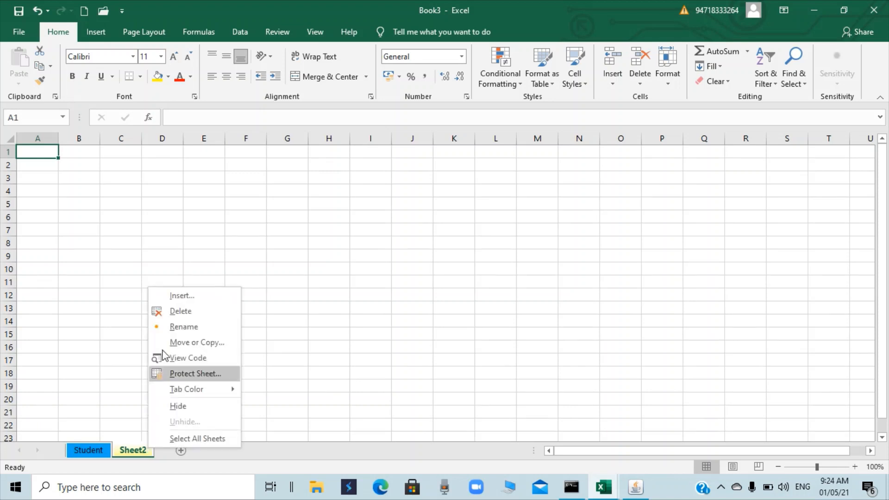
{"action": "left_click", "coordinate": [176, 316]}
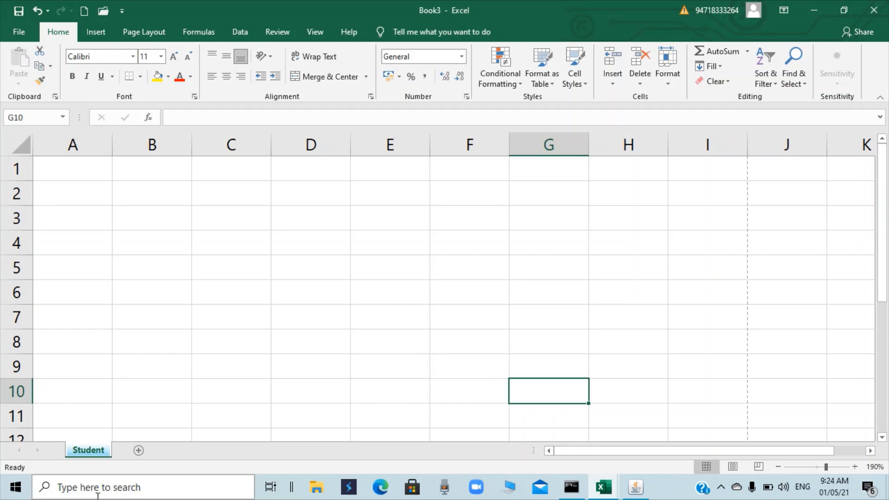
Step: Select cell A1, and highlight whole columns one after another from A to F, finishing on column A
{"action": "left_click", "coordinate": [73, 171]}
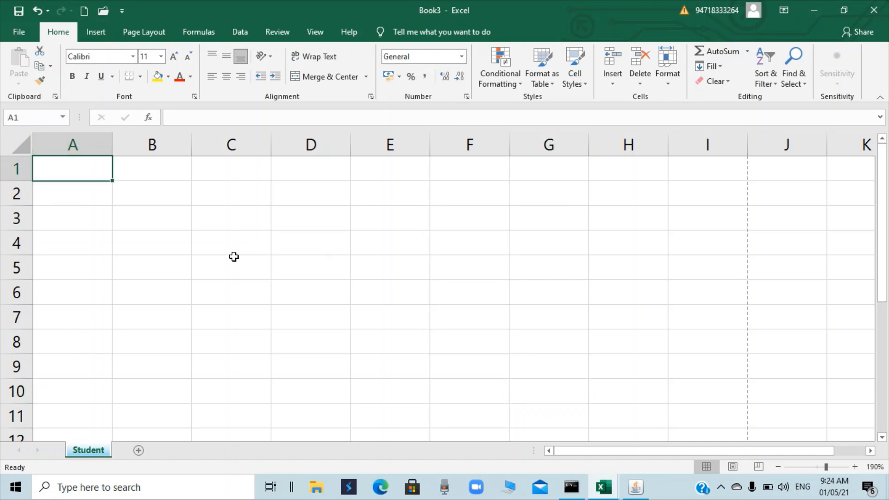
{"action": "left_click", "coordinate": [89, 144]}
{"action": "left_click", "coordinate": [152, 144]}
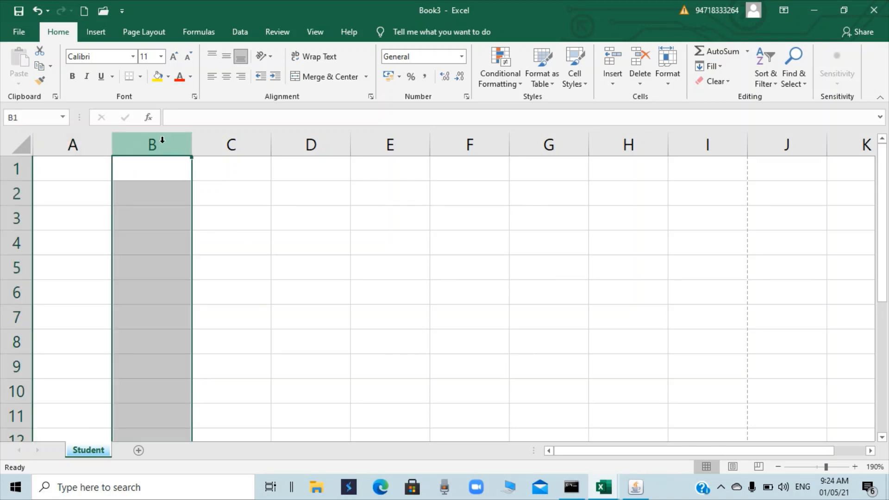
{"action": "left_click", "coordinate": [241, 144]}
{"action": "left_click", "coordinate": [288, 137]}
{"action": "left_click", "coordinate": [390, 144]}
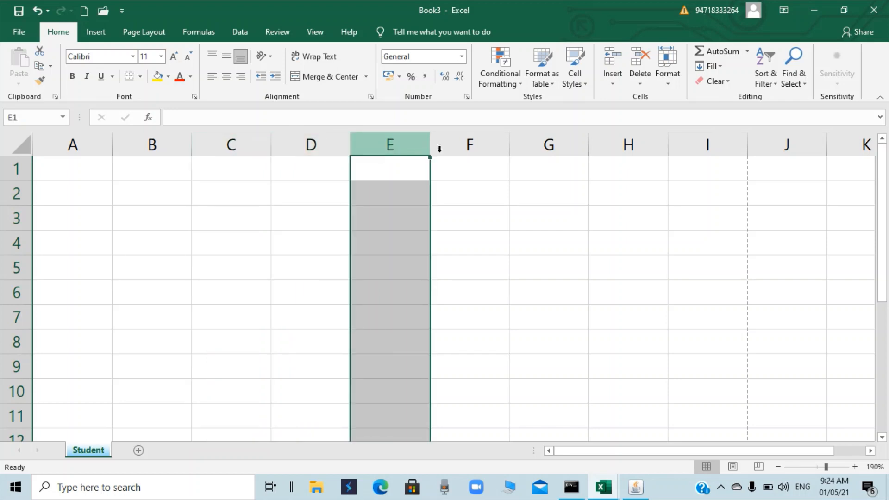
{"action": "left_click", "coordinate": [457, 144]}
{"action": "left_click", "coordinate": [75, 143]}
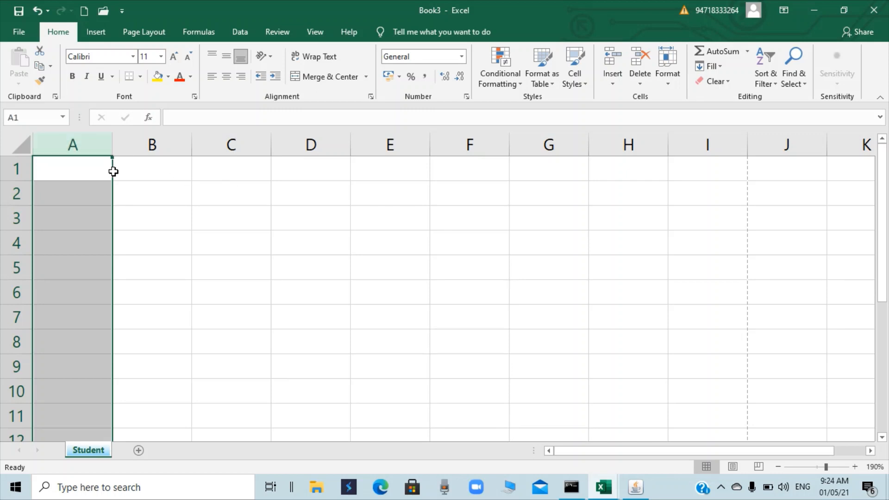
Step: Jump from cell A1 to the last column of row 1 and return to A1
{"action": "left_click", "coordinate": [70, 179]}
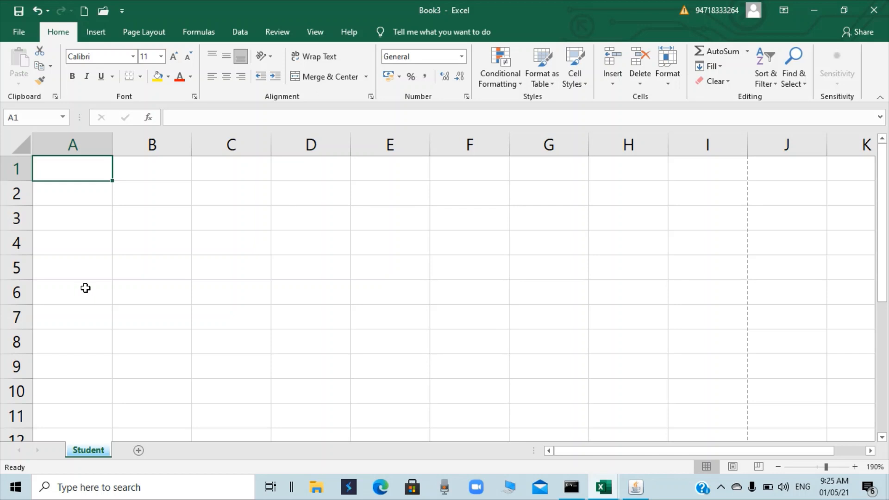
{"action": "key", "text": "ctrl+Right"}
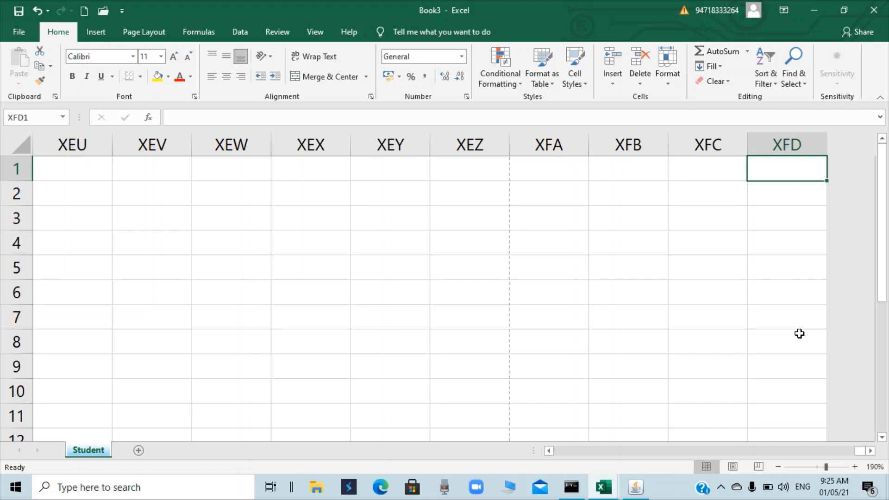
{"action": "key", "text": "ctrl+Home"}
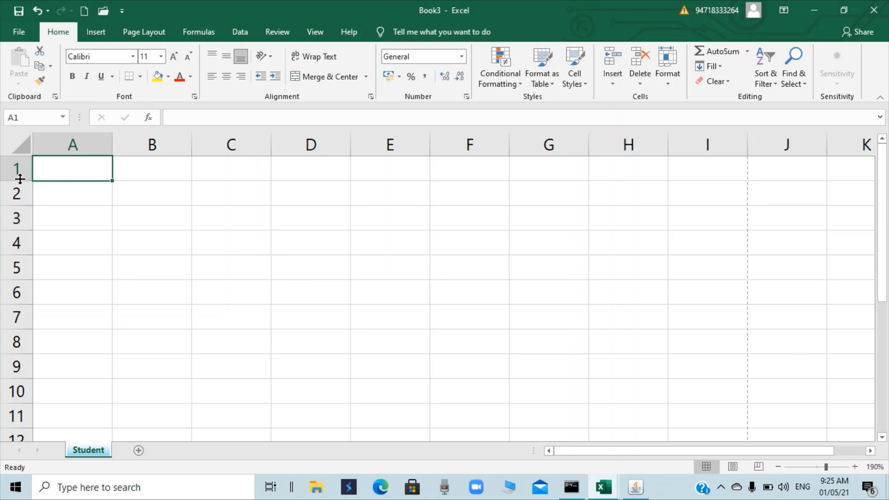
Step: Highlight rows 2 and 3 in turn, and jump from cell A1 to the sheet's last row to examine the row numbers
{"action": "left_click", "coordinate": [16, 193]}
{"action": "left_click", "coordinate": [16, 218]}
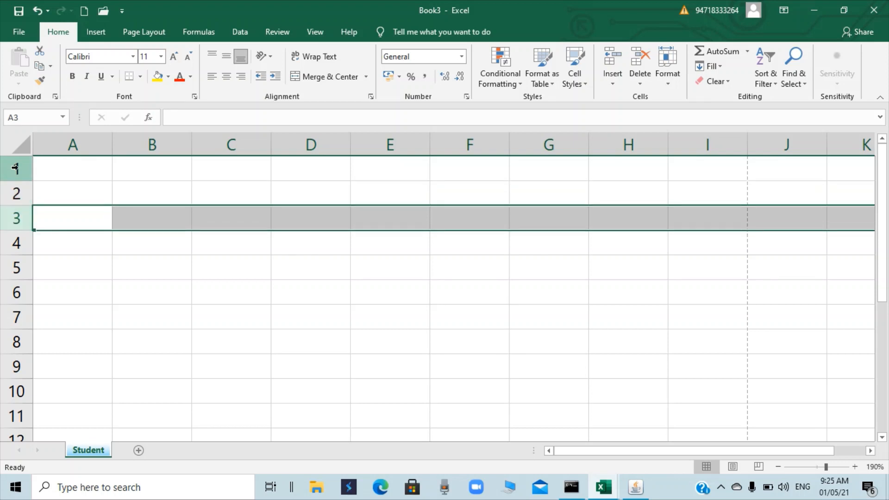
{"action": "left_click", "coordinate": [56, 170]}
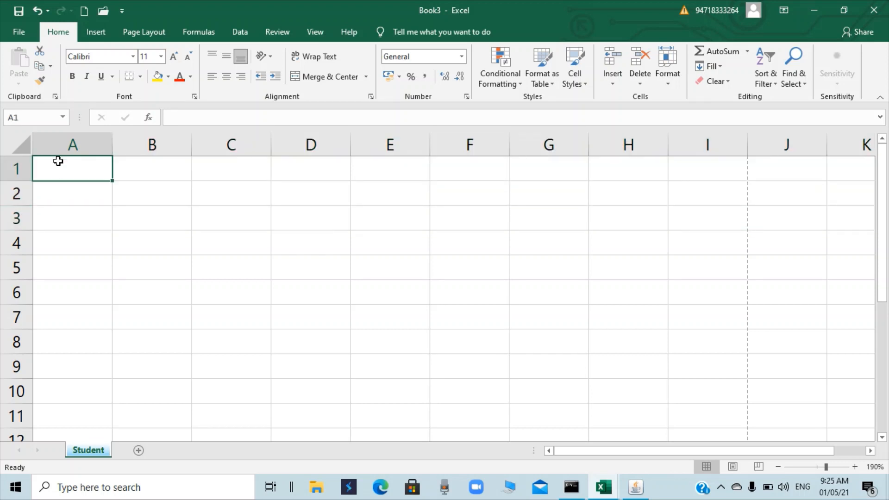
{"action": "key", "text": "ctrl+Down"}
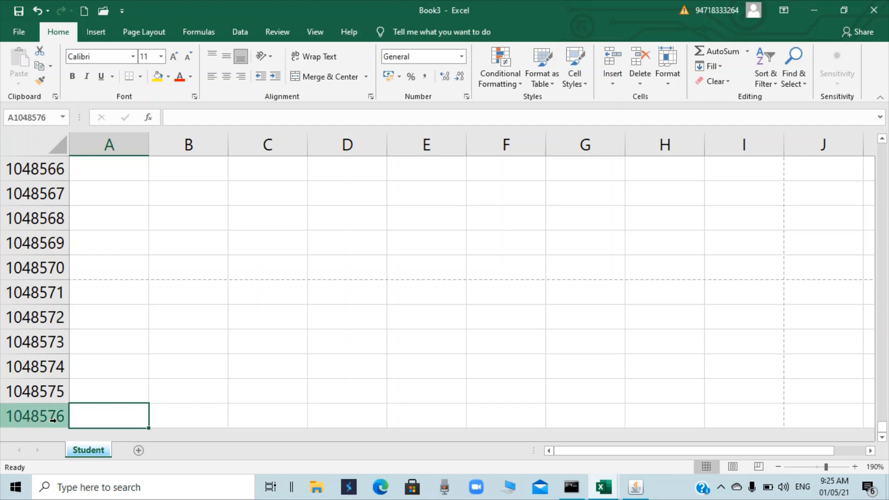
{"action": "scroll", "coordinate": [115, 321], "scroll_direction": "up", "scroll_amount": 1}
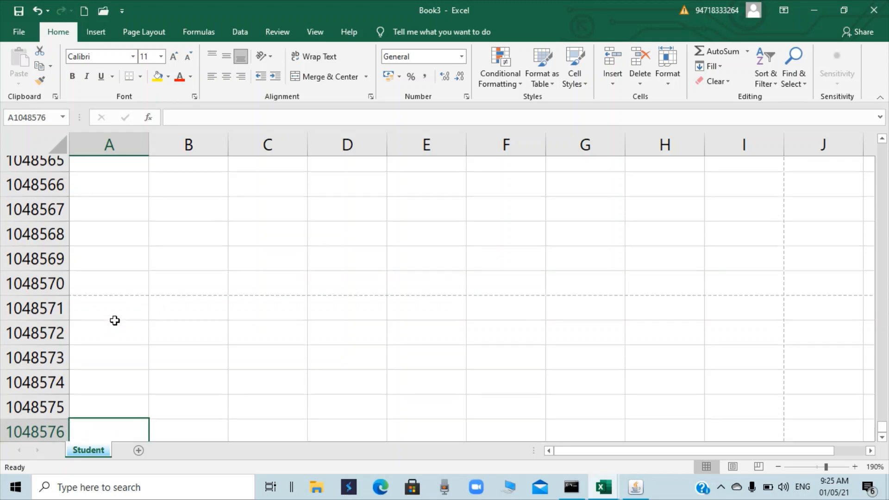
{"action": "scroll", "coordinate": [115, 320], "scroll_direction": "up", "scroll_amount": 5}
{"action": "left_click_drag", "start_coordinate": [882, 427], "coordinate": [882, 426]}
{"action": "left_click", "coordinate": [114, 169]}
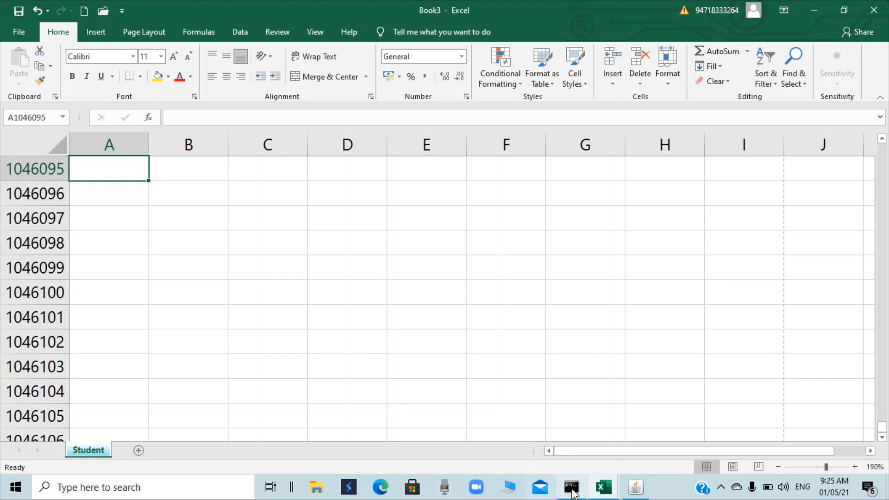
Step: Switch to the Book1 workbook to examine the column numbers in row 1 of Sheet1, and return to Book3
{"action": "mouse_move", "coordinate": [612, 491]}
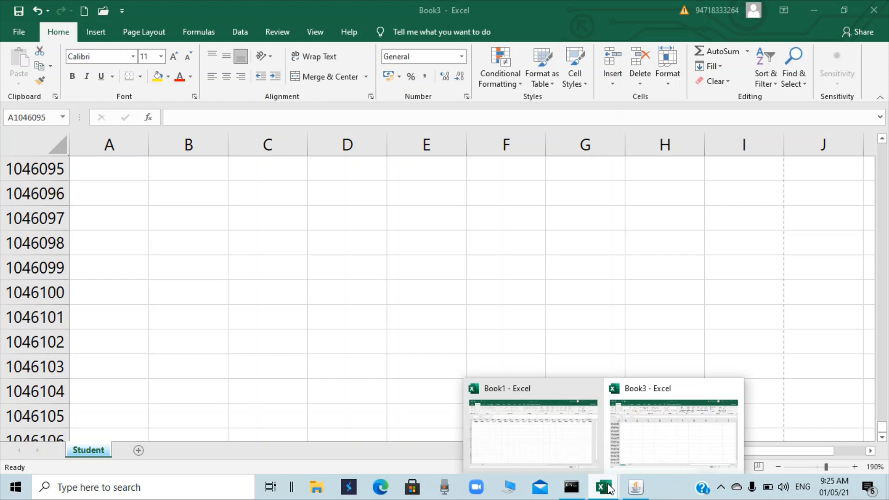
{"action": "left_click", "coordinate": [584, 448]}
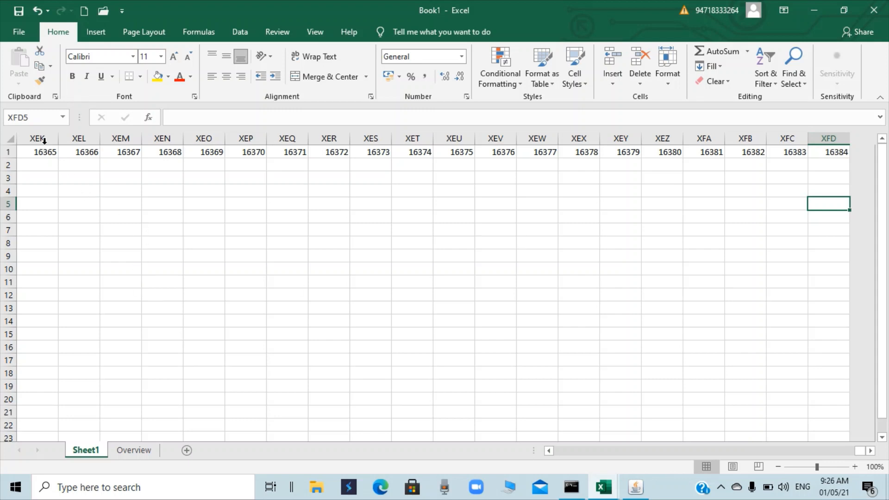
{"action": "left_click", "coordinate": [603, 489]}
{"action": "left_click", "coordinate": [525, 448]}
{"action": "left_click", "coordinate": [603, 494]}
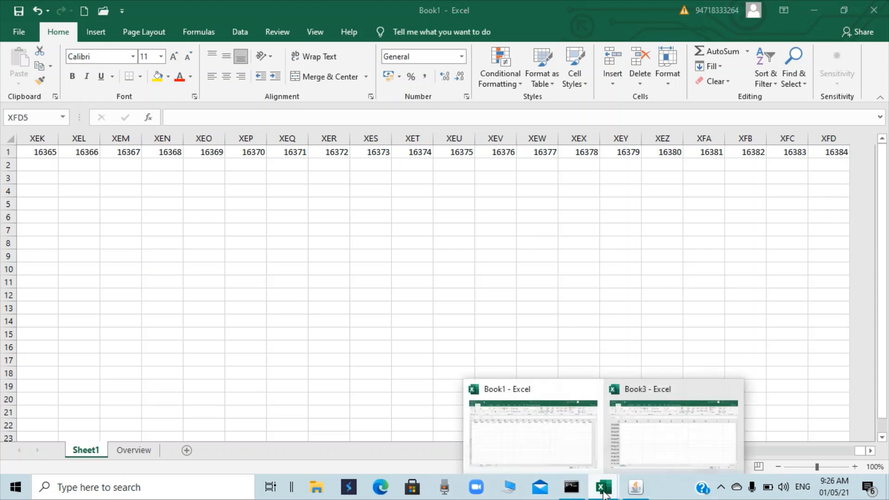
{"action": "left_click", "coordinate": [566, 446]}
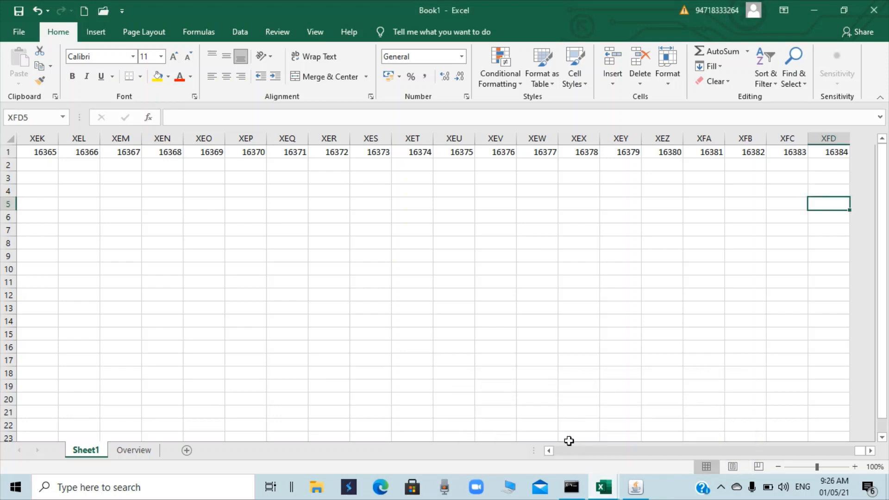
{"action": "left_click", "coordinate": [604, 487]}
{"action": "left_click", "coordinate": [641, 445]}
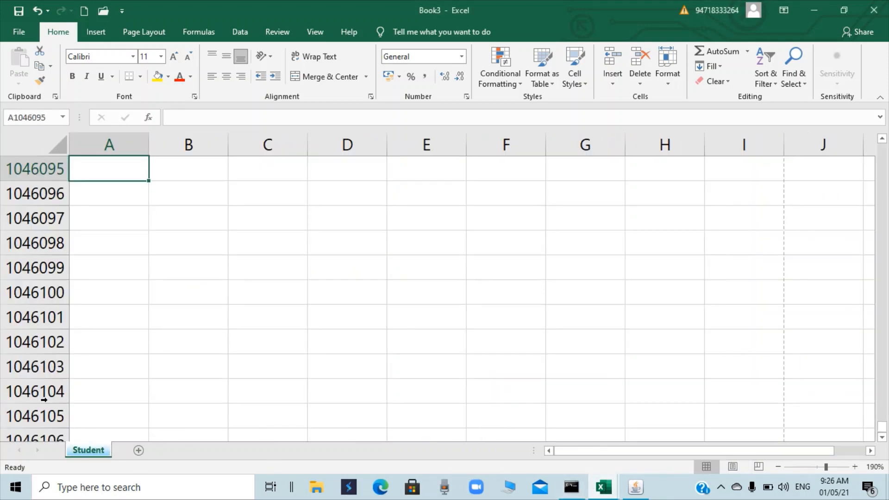
Step: Show the last row of column A again and bring the Student sheet back to row 1
{"action": "scroll", "coordinate": [44, 399], "scroll_direction": "down", "scroll_amount": 4}
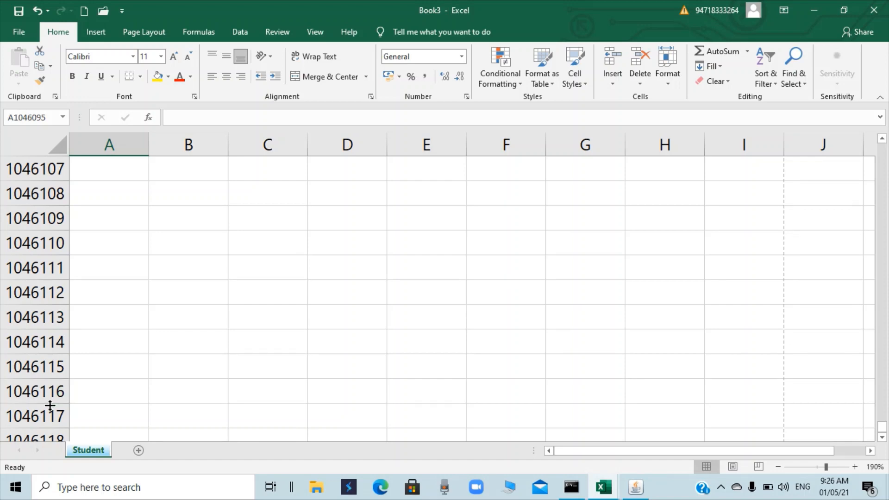
{"action": "key", "text": "ctrl+Down"}
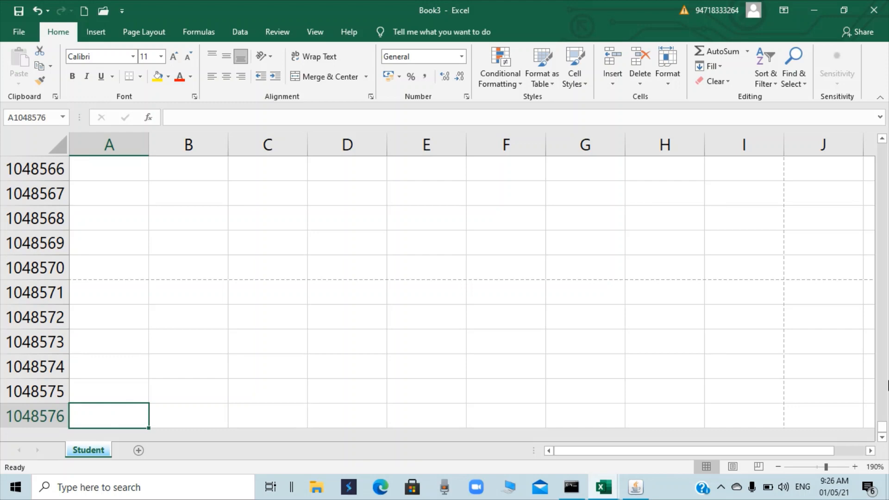
{"action": "left_click_drag", "start_coordinate": [883, 427], "coordinate": [875, 140]}
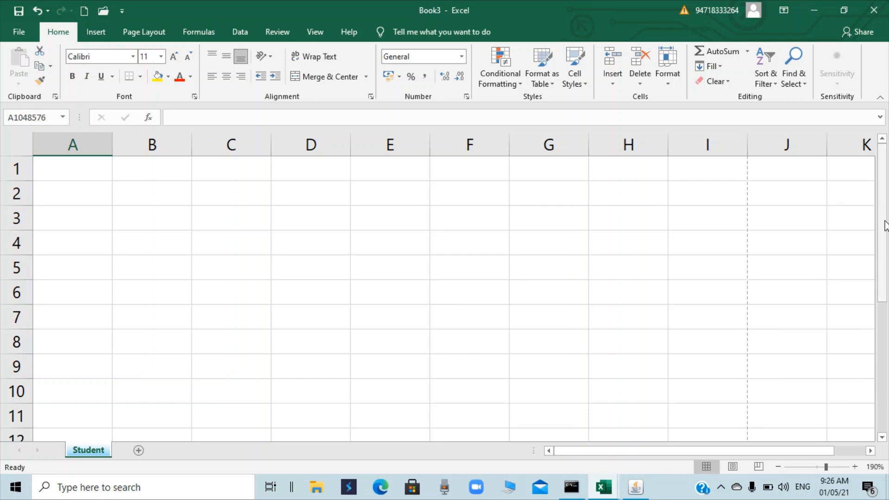
{"action": "left_click_drag", "start_coordinate": [883, 289], "coordinate": [879, 237]}
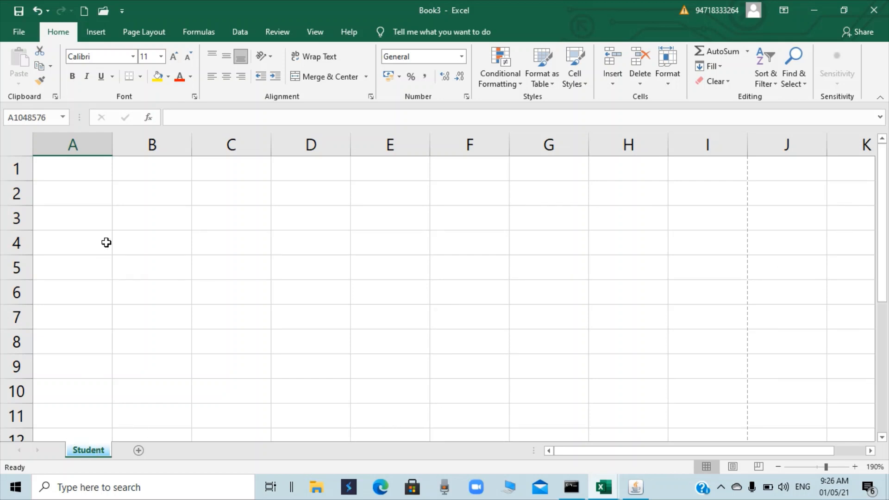
Step: Highlight columns A and B, and move cell by cell along row 1 from L1 to AC1 to examine the column lettering
{"action": "left_click", "coordinate": [92, 146]}
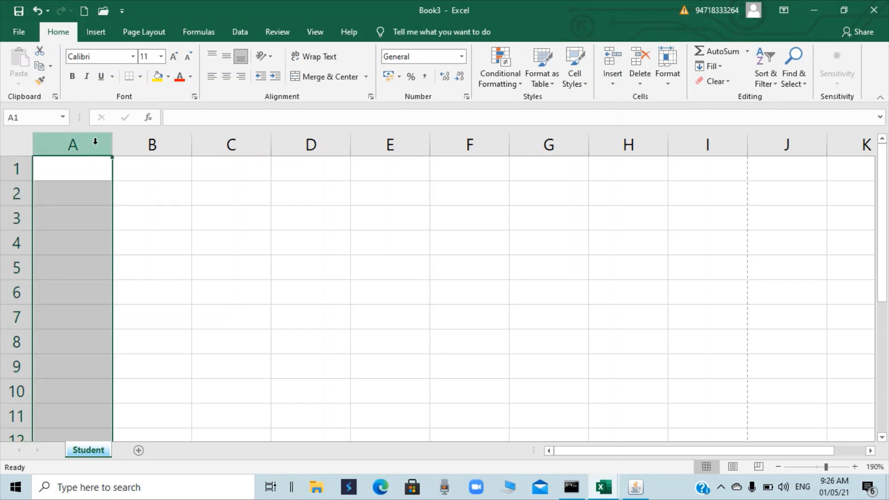
{"action": "left_click", "coordinate": [131, 141]}
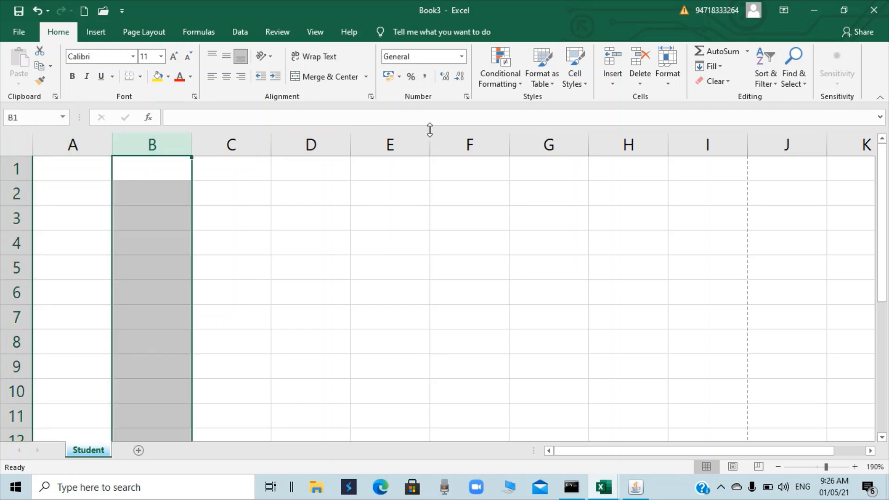
{"action": "left_click_drag", "start_coordinate": [691, 453], "coordinate": [832, 453]}
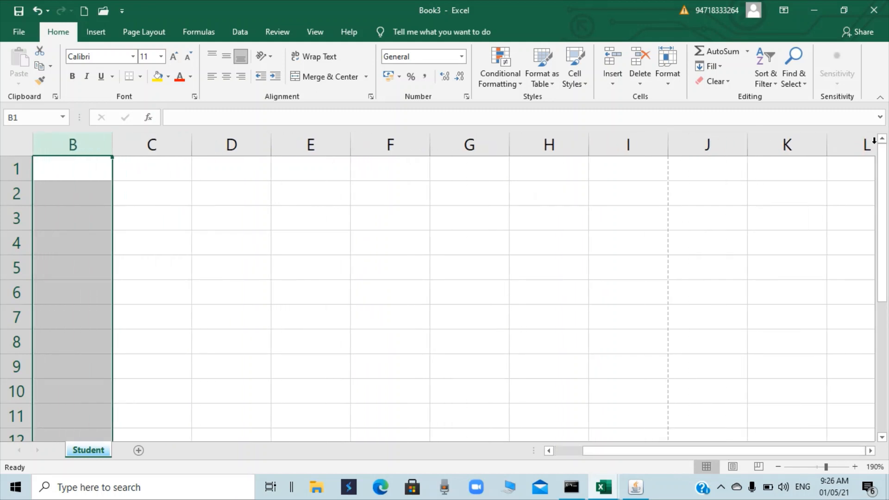
{"action": "left_click", "coordinate": [853, 179]}
{"action": "key", "text": "Right"}
{"action": "key", "text": "Right"}
{"action": "key", "text": "Right"}
{"action": "key", "text": "Right"}
{"action": "key", "text": "Right"}
{"action": "key", "text": "Right"}
{"action": "key", "text": "Right"}
{"action": "key", "text": "Right"}
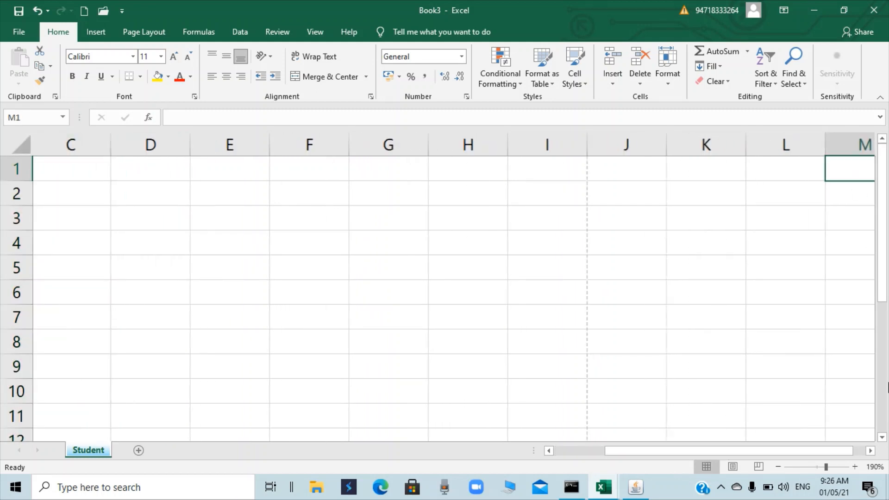
{"action": "key", "text": "Right"}
{"action": "key", "text": "Right"}
{"action": "key", "text": "Right"}
{"action": "key", "text": "Right"}
{"action": "key", "text": "Right"}
{"action": "key", "text": "Right"}
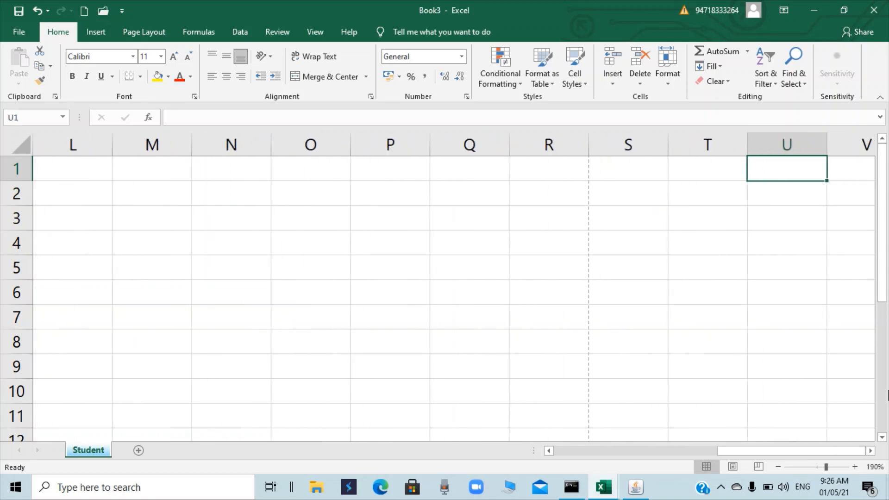
{"action": "key", "text": "Right"}
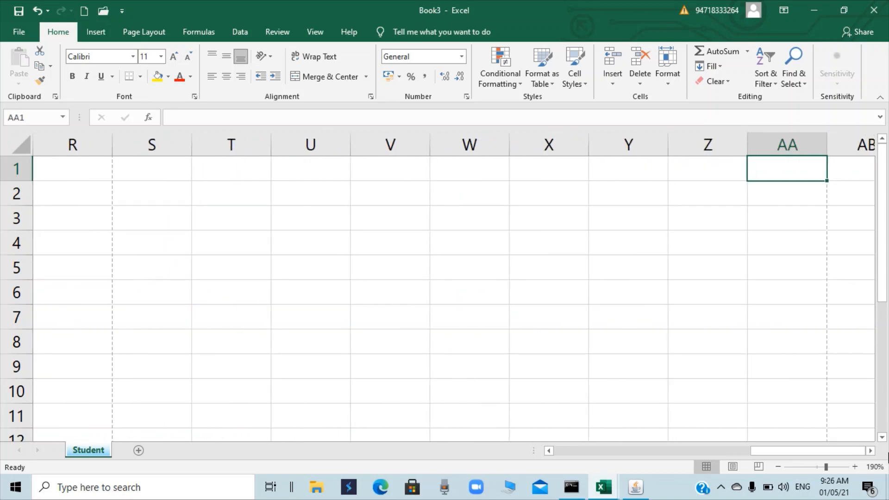
{"action": "key", "text": "Right"}
{"action": "key", "text": "Right"}
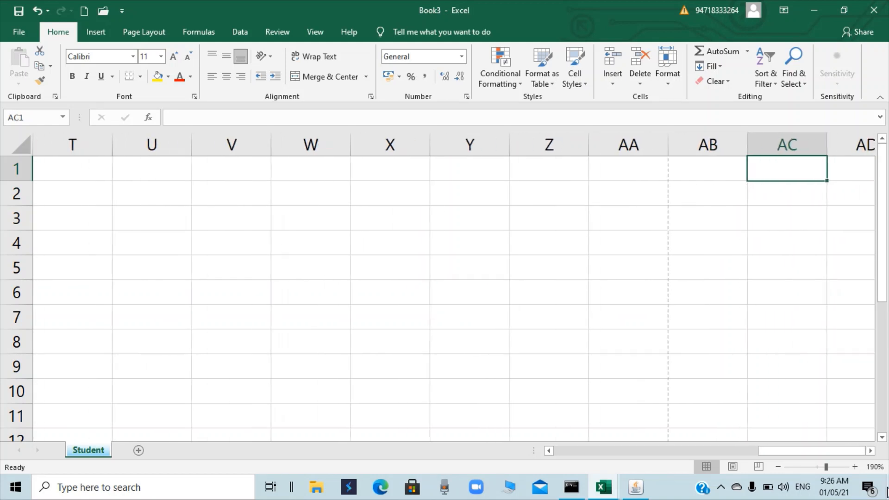
Step: Continue along row 1 to AE1 to examine the column lettering, select W1, and return to cell A1
{"action": "key", "text": "Right"}
{"action": "key", "text": "Right"}
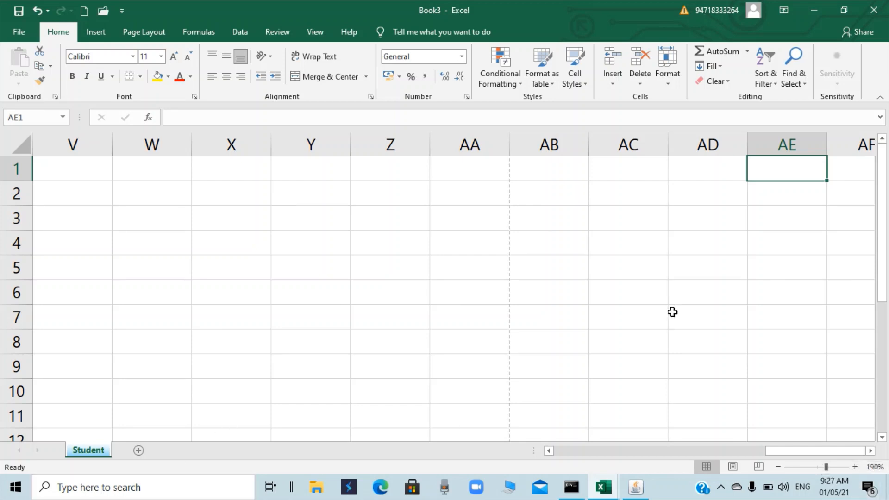
{"action": "left_click", "coordinate": [175, 167]}
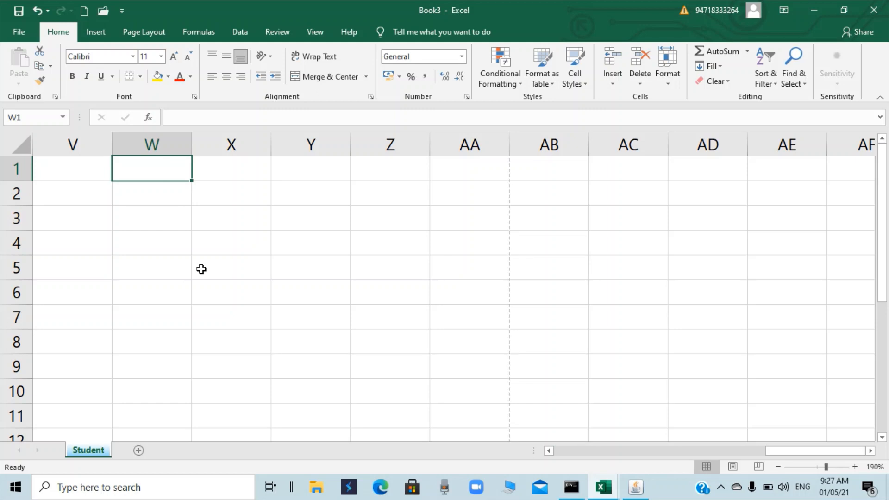
{"action": "key", "text": "ctrl+Home"}
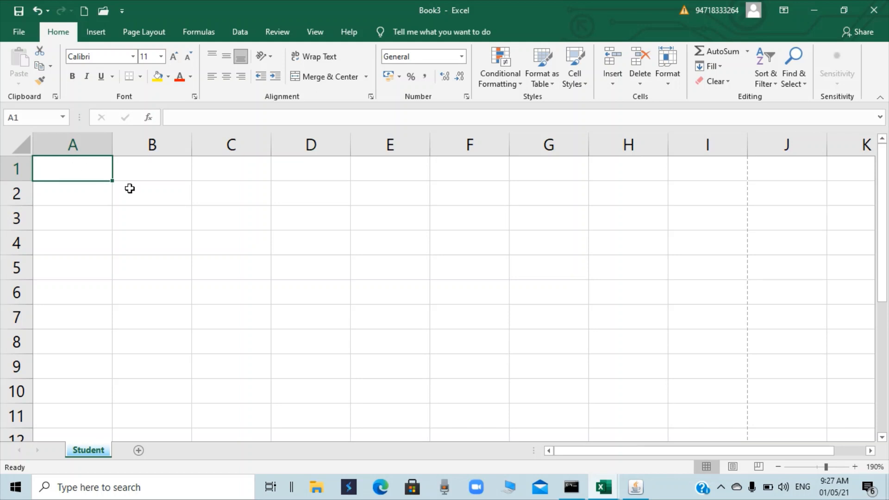
Step: Select cells B1, B3, C3, A1 and A2 in turn to examine how row and column intersections form cells, ending at A1
{"action": "left_click", "coordinate": [145, 172]}
{"action": "left_click", "coordinate": [148, 217]}
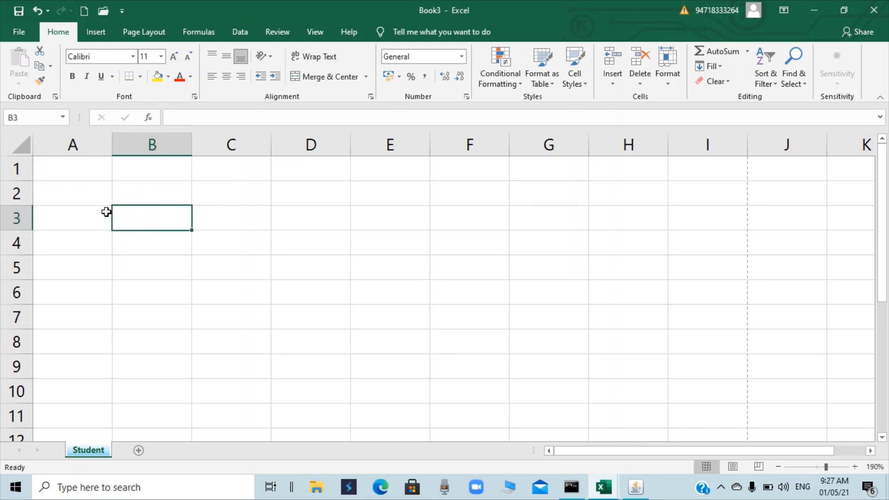
{"action": "left_click", "coordinate": [214, 223]}
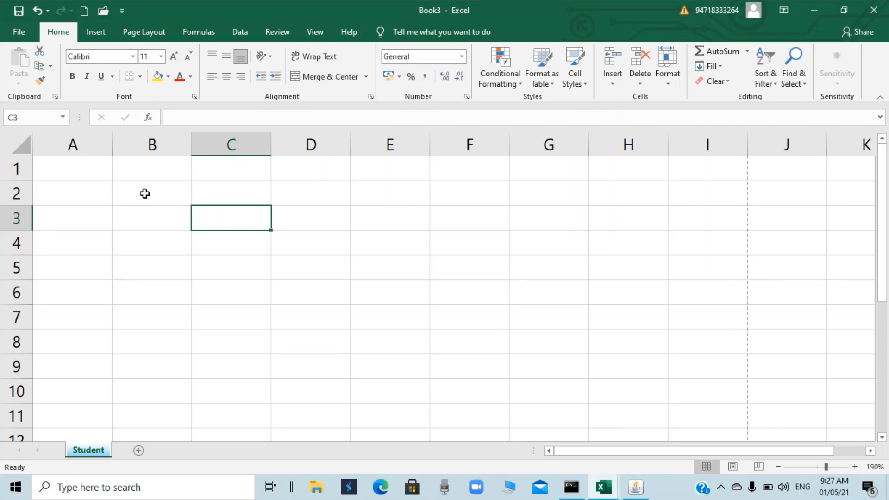
{"action": "left_click", "coordinate": [80, 168]}
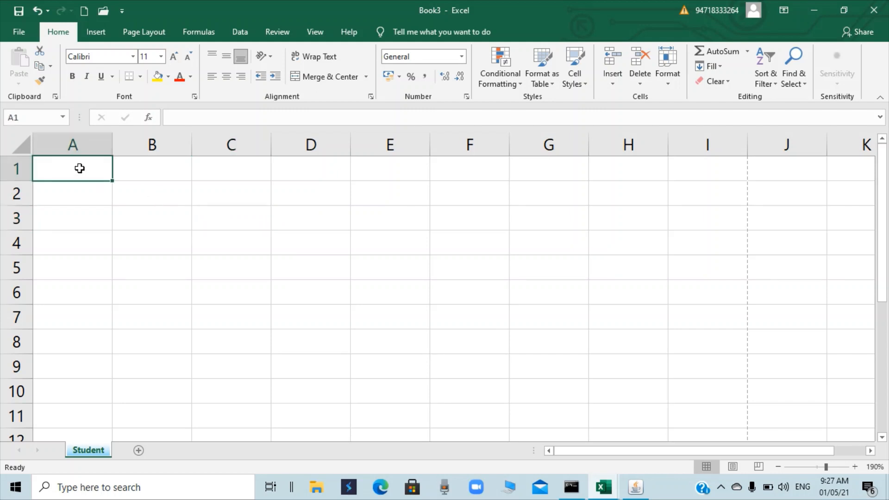
{"action": "left_click", "coordinate": [90, 194]}
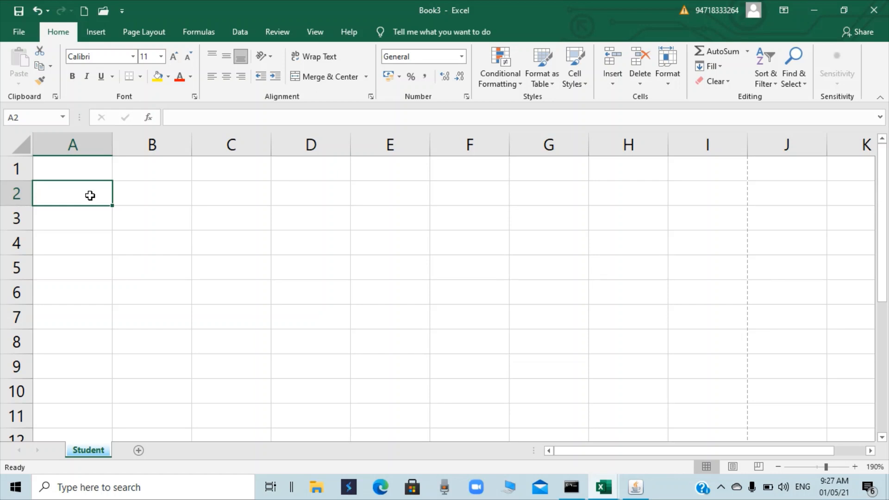
{"action": "left_click", "coordinate": [78, 164]}
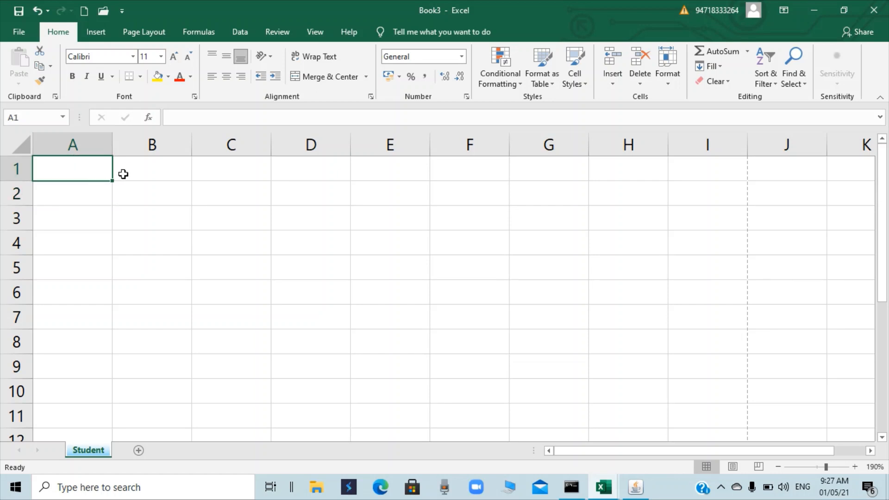
Step: Select cells B1, B3, D3 and A7 in turn to examine how the Name Box shows each cell address
{"action": "left_click", "coordinate": [121, 170]}
{"action": "left_click", "coordinate": [138, 209]}
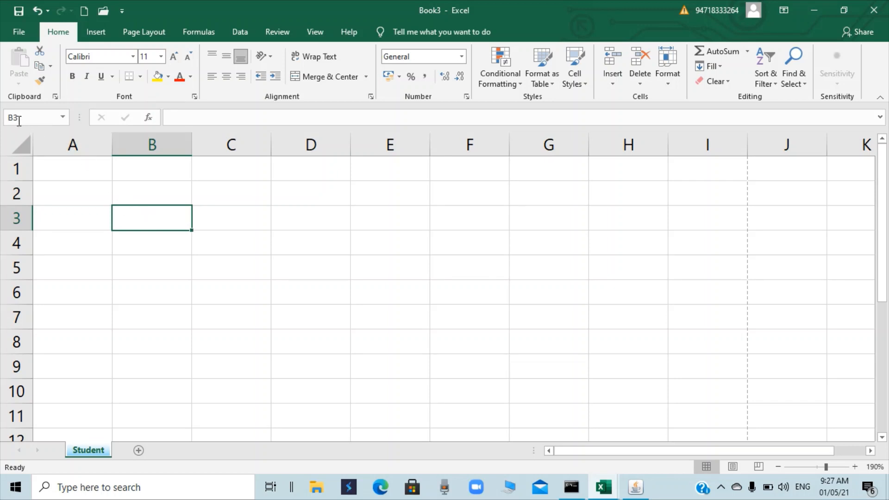
{"action": "left_click", "coordinate": [301, 222]}
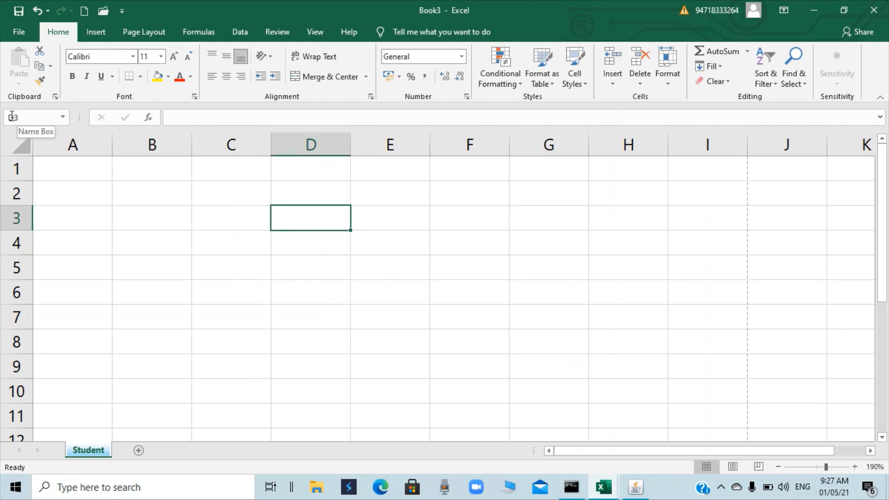
{"action": "left_click", "coordinate": [107, 321]}
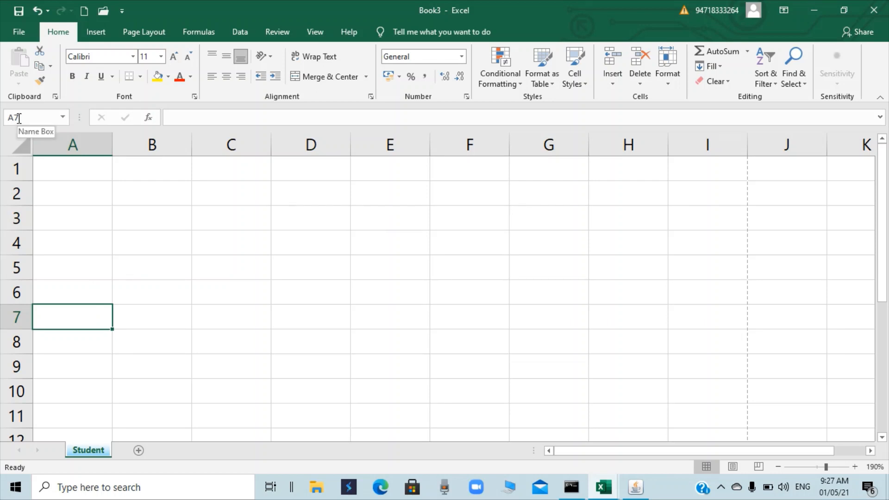
Step: Step through cells A1, B1, B2, B3 and C3, and examine the formula bar beside the Name Box
{"action": "left_click", "coordinate": [77, 176]}
{"action": "left_click", "coordinate": [139, 169]}
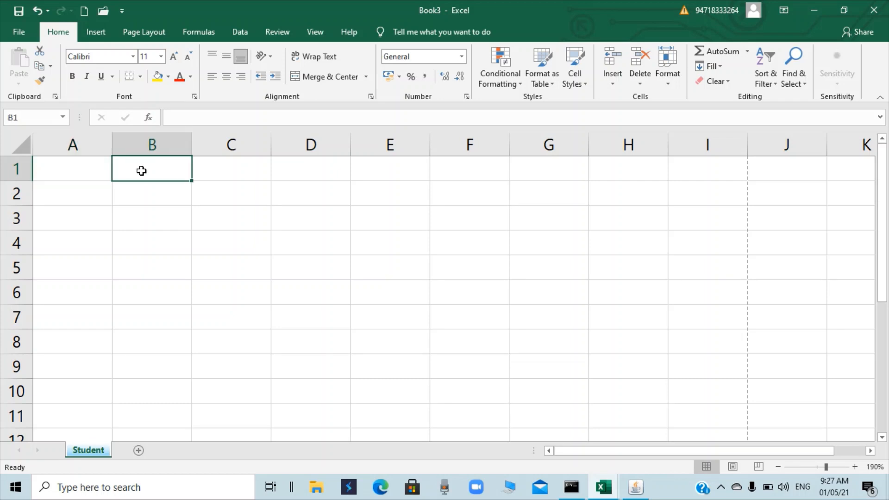
{"action": "left_click", "coordinate": [149, 202]}
{"action": "left_click", "coordinate": [151, 224]}
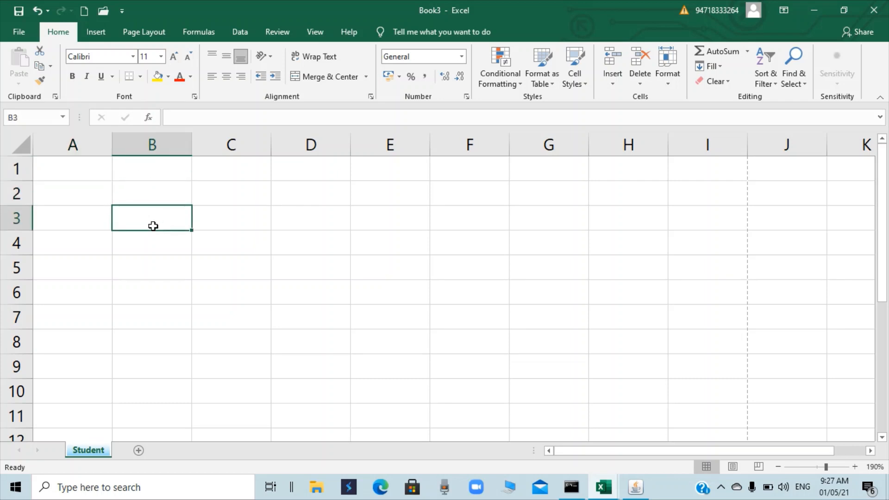
{"action": "left_click", "coordinate": [229, 220]}
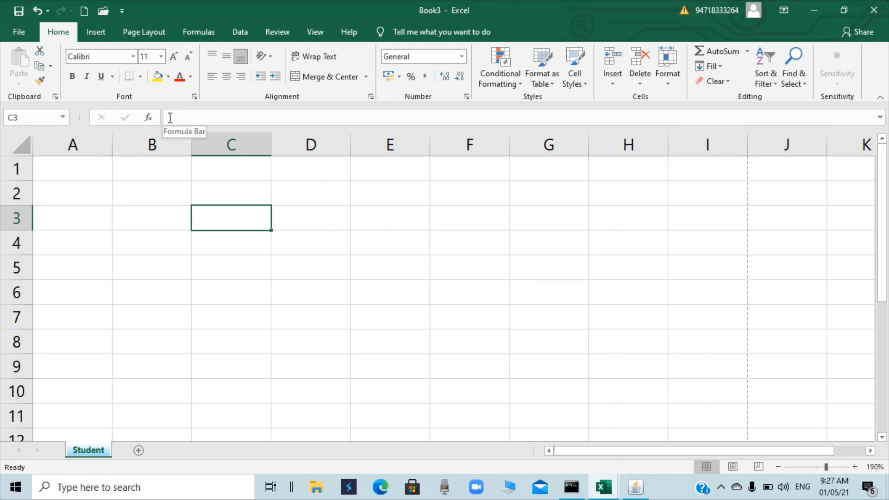
Step: Enter the text "Student Details" in cell A1
{"action": "left_click", "coordinate": [82, 169]}
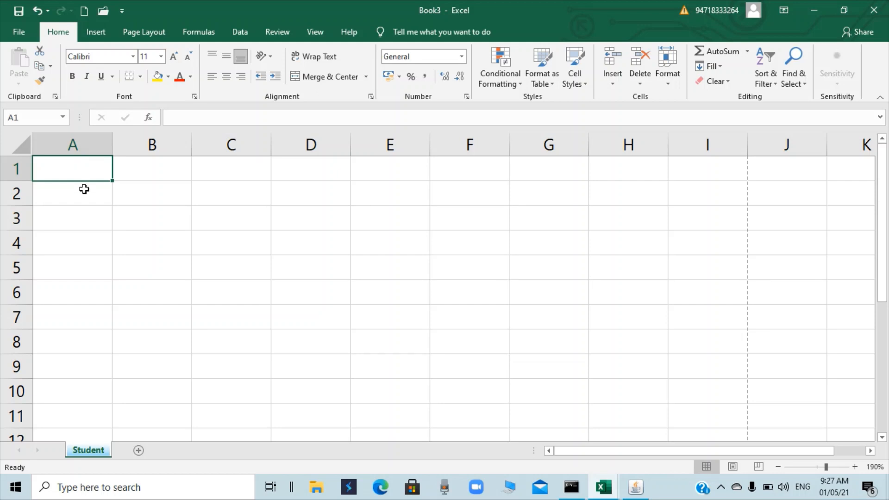
{"action": "type", "text": "stu"}
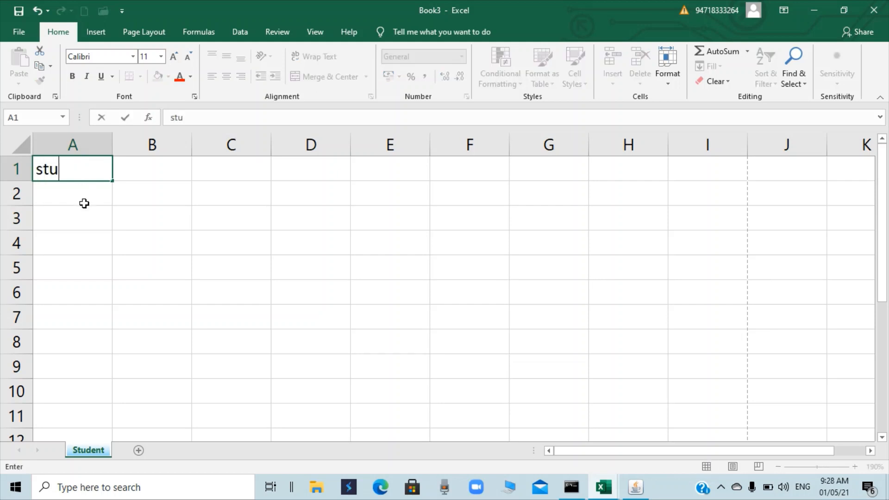
{"action": "key", "text": "BackSpace"}
{"action": "key", "text": "BackSpace"}
{"action": "key", "text": "BackSpace"}
{"action": "type", "text": "Stude"}
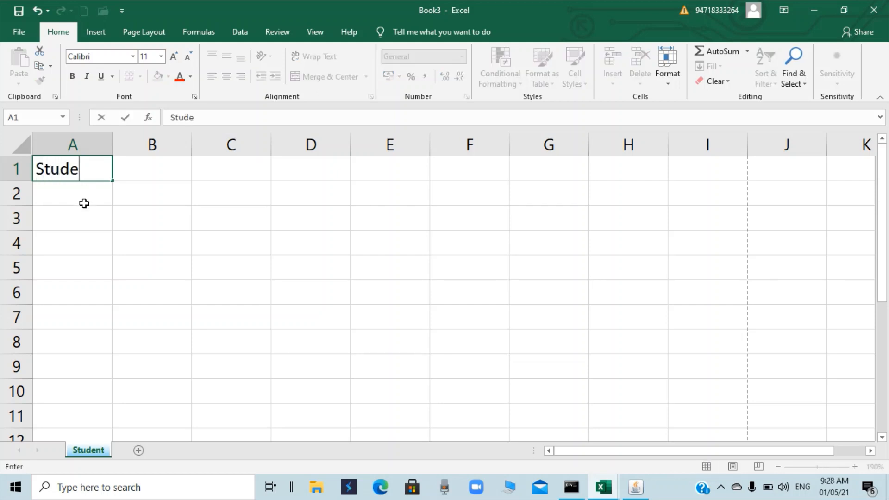
{"action": "type", "text": "nt Details"}
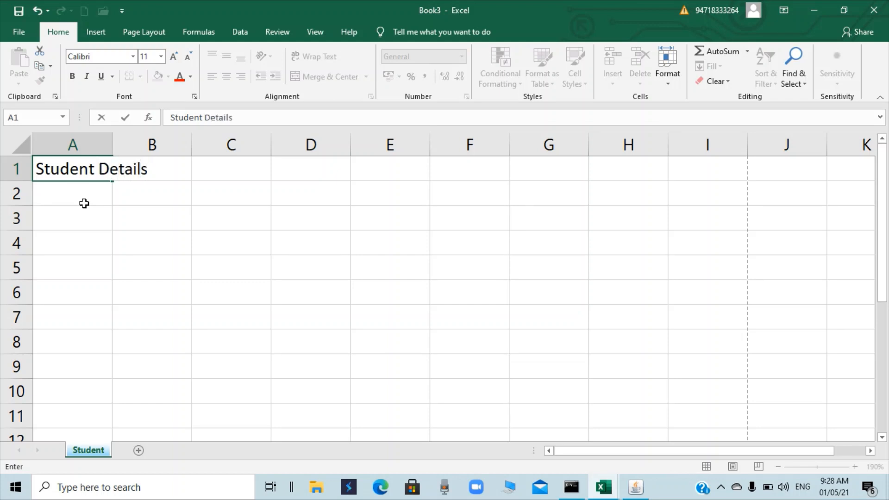
{"action": "key", "text": "Return"}
Step: Select A4, A2 and A1 to examine the formula bar content, and open A1's text there for editing
{"action": "left_click", "coordinate": [88, 246]}
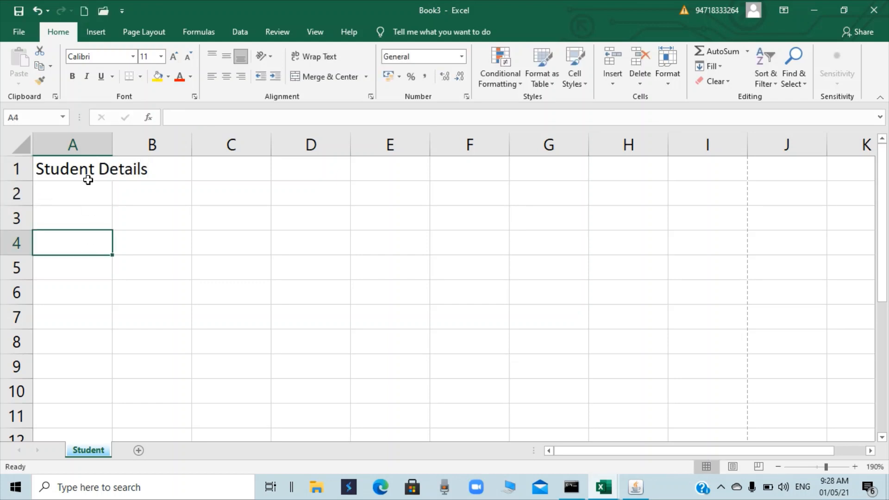
{"action": "left_click", "coordinate": [87, 190]}
{"action": "left_click", "coordinate": [87, 171]}
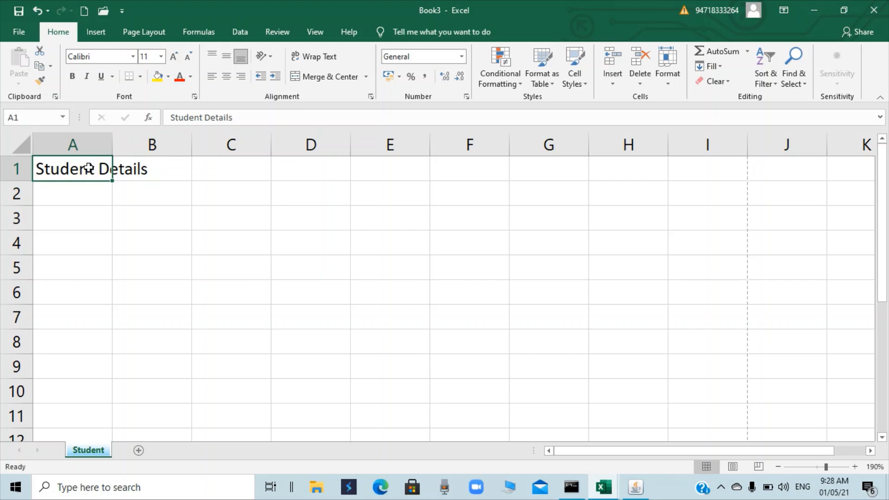
{"action": "left_click", "coordinate": [172, 117]}
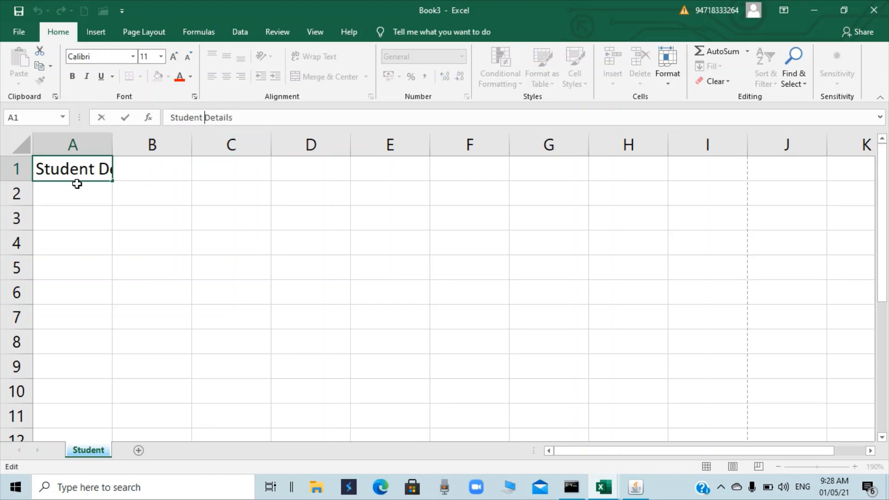
{"action": "left_click", "coordinate": [243, 120]}
{"action": "key", "text": "Return"}
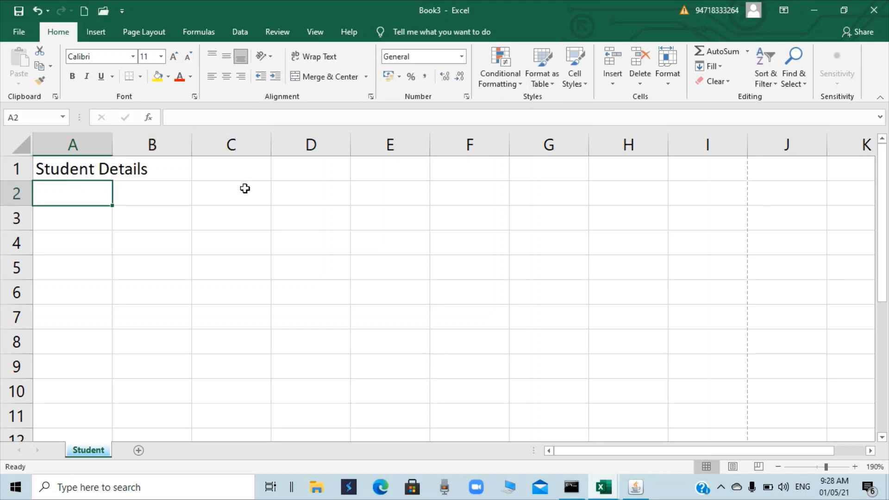
Step: Open cell A1 and the empty cell A2 in turn for in-cell editing, cancelling each edit
{"action": "left_click", "coordinate": [79, 169]}
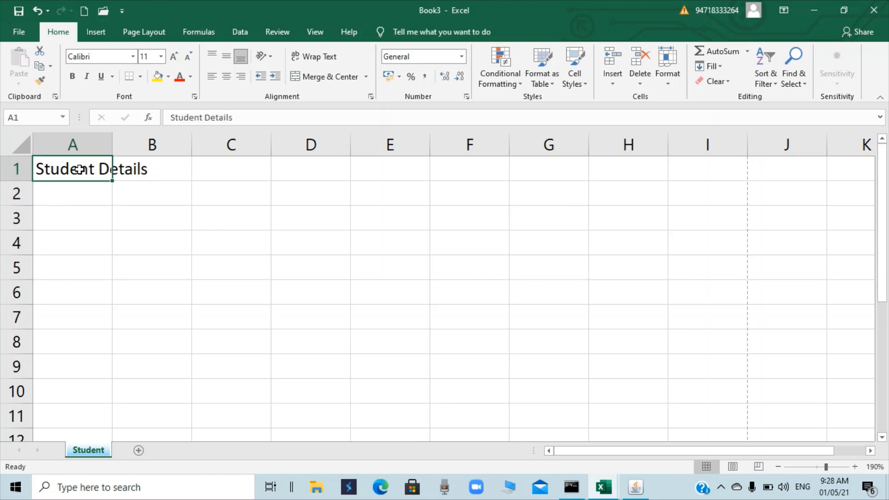
{"action": "double_click", "coordinate": [80, 170]}
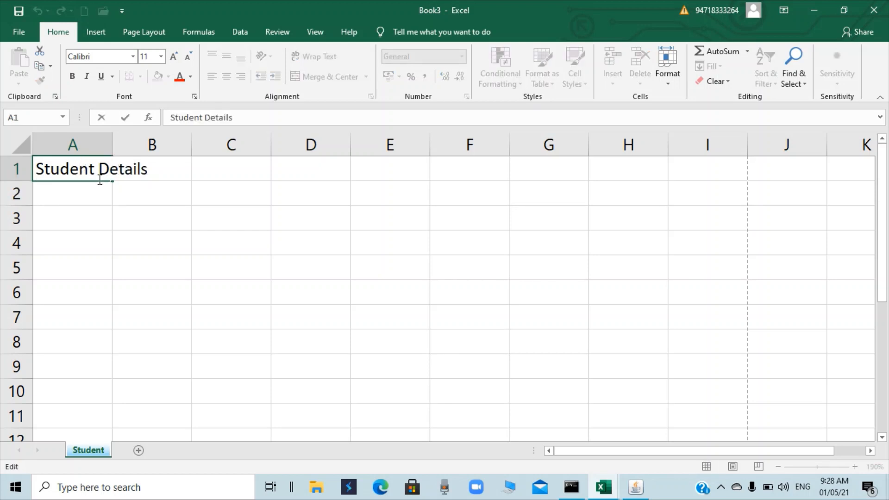
{"action": "key", "text": "Escape"}
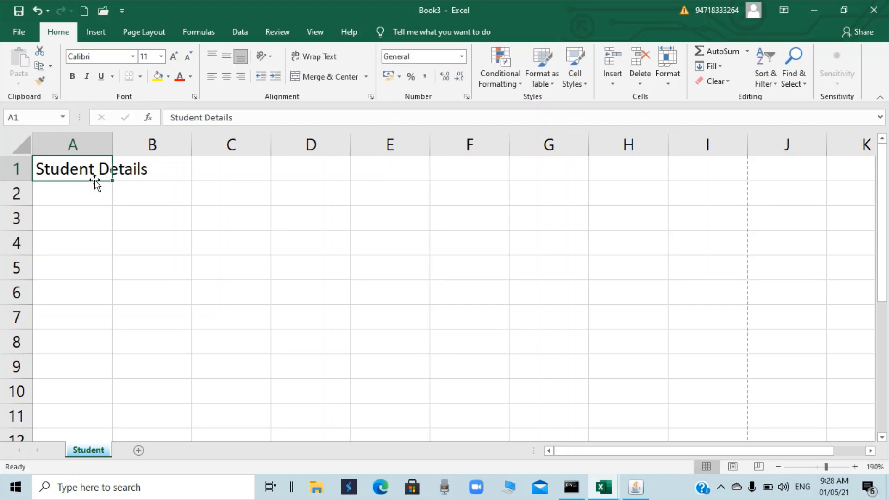
{"action": "left_click", "coordinate": [95, 195]}
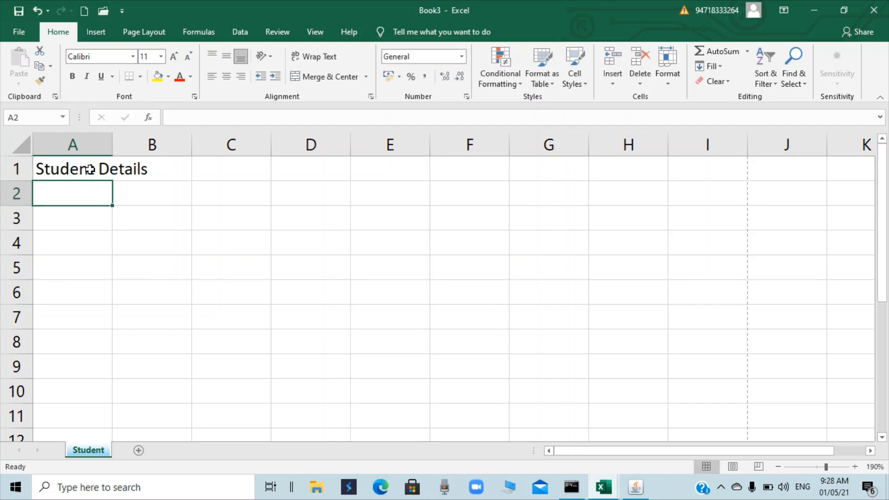
{"action": "key", "text": "F2"}
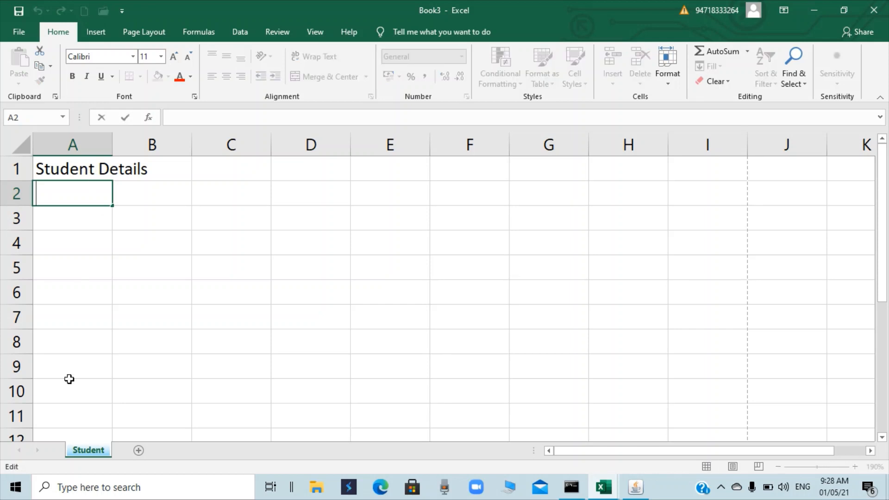
{"action": "key", "text": "Escape"}
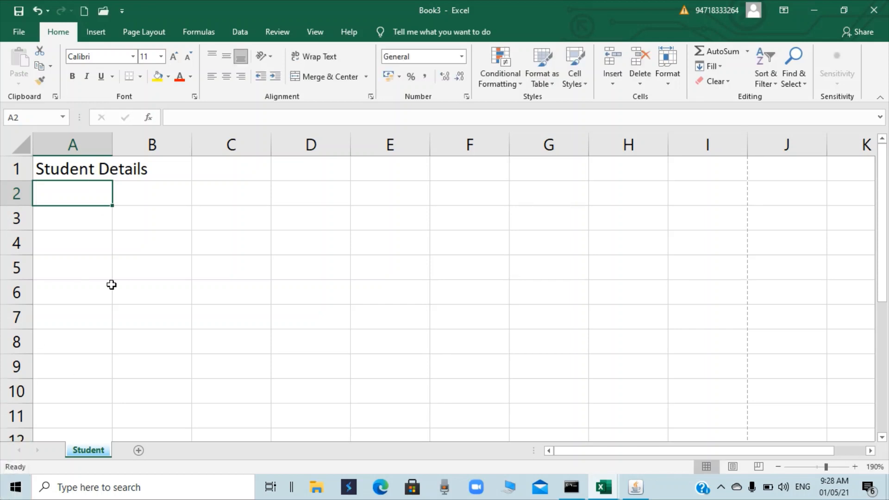
Step: Put cell A1 in edit mode again, and leave it by selecting cells in row 2
{"action": "left_click", "coordinate": [85, 169]}
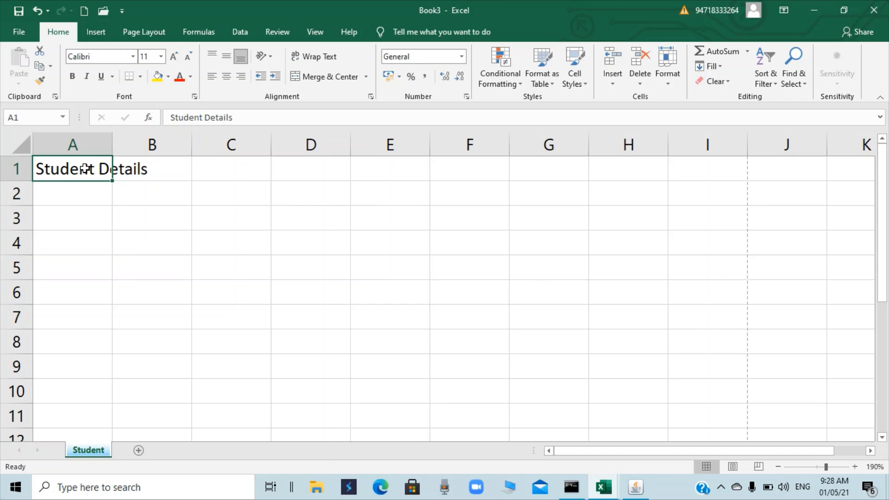
{"action": "key", "text": "F2"}
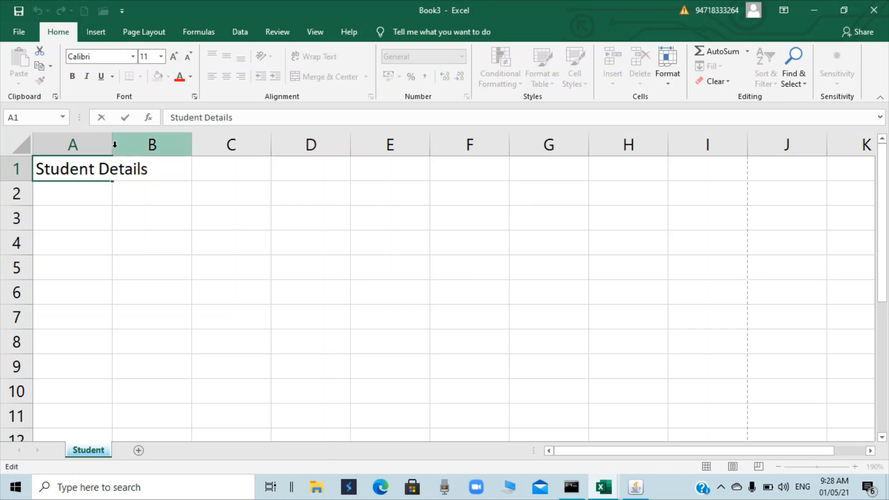
{"action": "left_click", "coordinate": [124, 194]}
{"action": "left_click", "coordinate": [88, 191]}
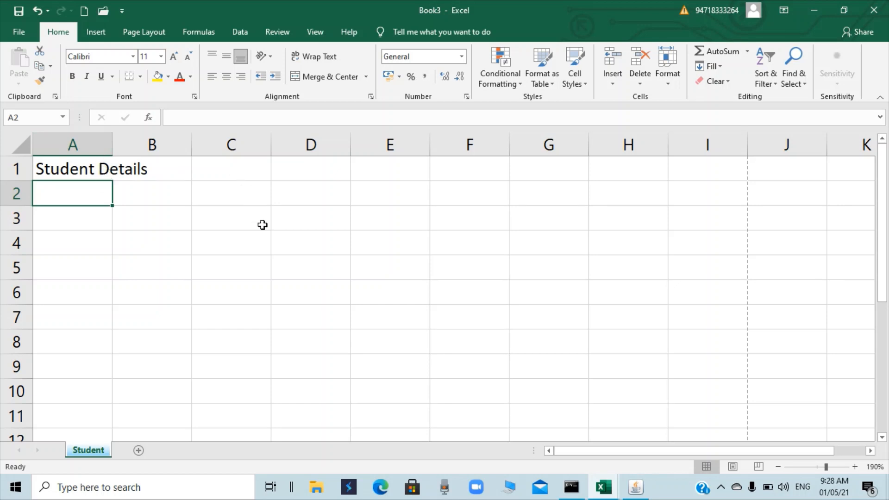
Step: Select the single cells B4, B2 and C3 in turn, and select the range B2:B10
{"action": "left_click", "coordinate": [179, 245]}
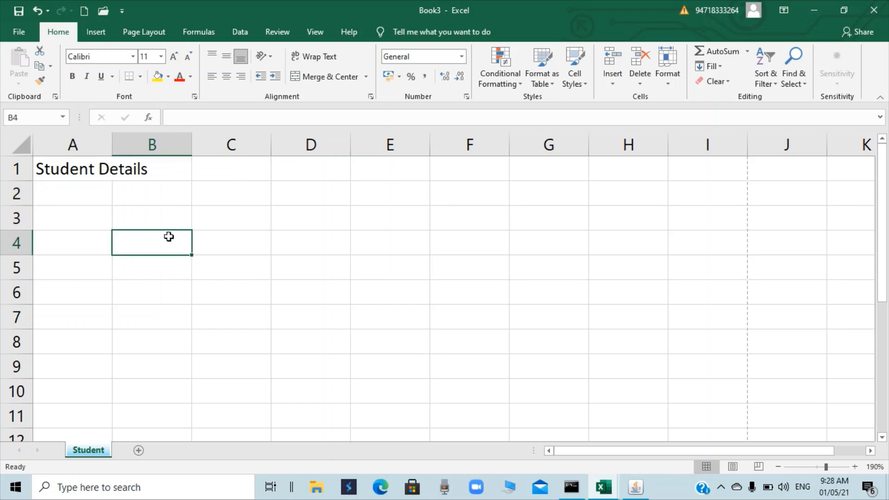
{"action": "left_click", "coordinate": [140, 192]}
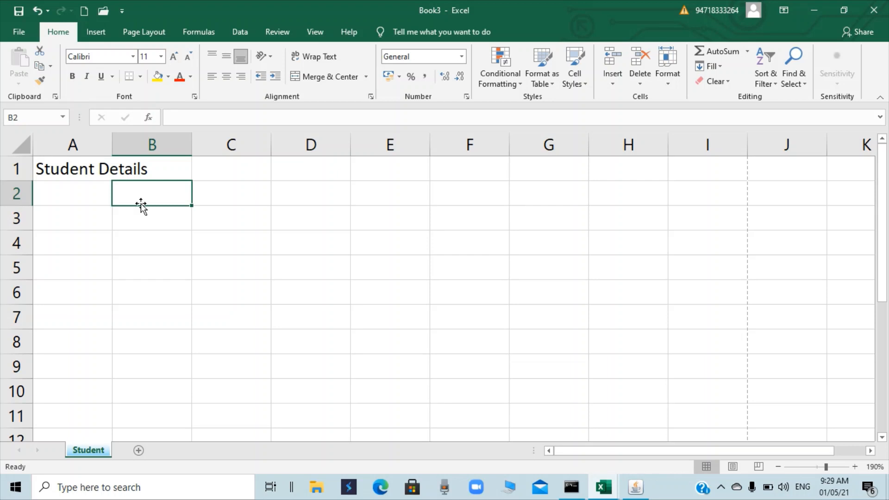
{"action": "left_click", "coordinate": [194, 212]}
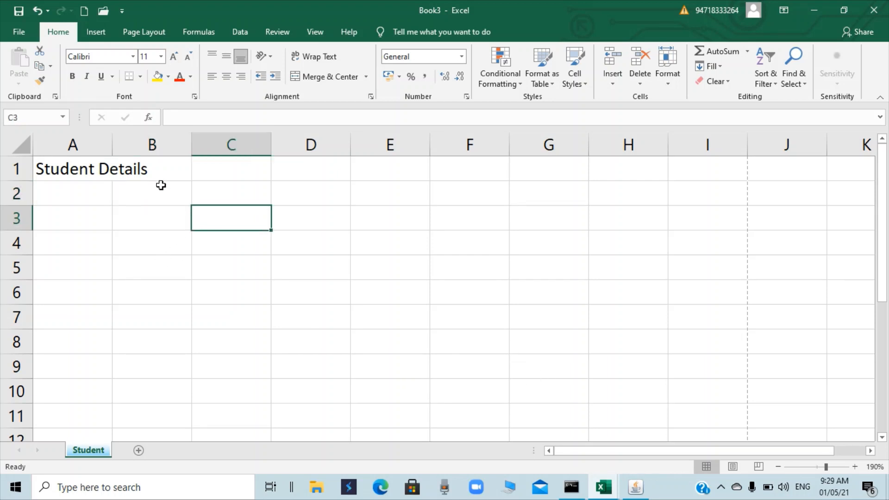
{"action": "left_click_drag", "start_coordinate": [161, 187], "coordinate": [163, 385]}
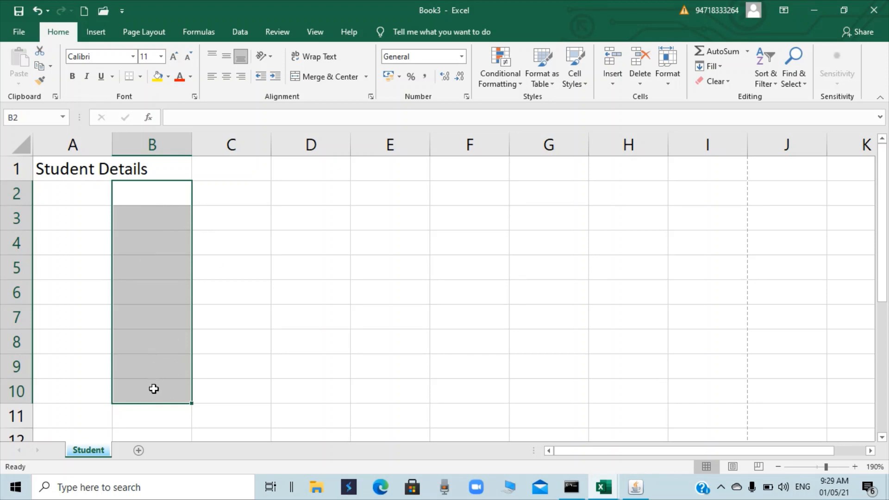
Step: Select a block of cells spanning several columns from B2, and select the range A2:D10
{"action": "left_click", "coordinate": [159, 191]}
{"action": "mouse_move", "coordinate": [159, 191]}
{"action": "left_mouse_down"}
{"action": "mouse_move", "coordinate": [367, 218]}
{"action": "mouse_move", "coordinate": [355, 321]}
{"action": "left_mouse_up"}
{"action": "left_click_drag", "start_coordinate": [69, 190], "coordinate": [314, 389]}
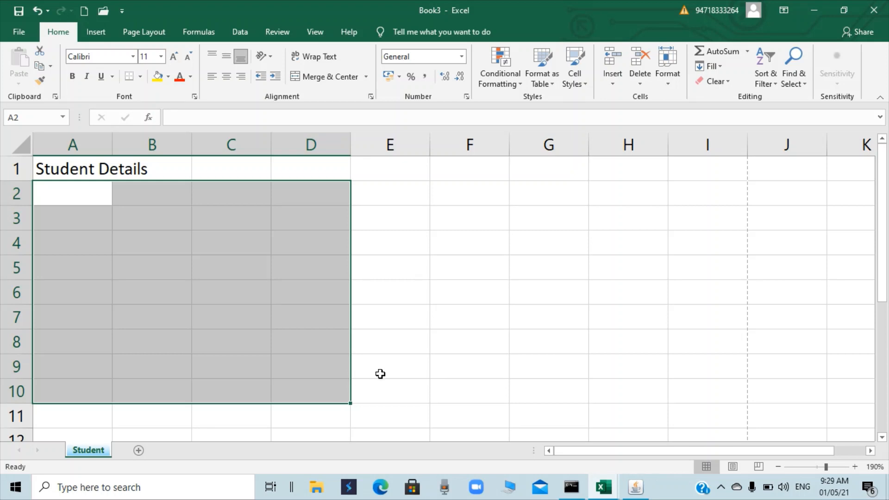
Step: Enter the range address A2:D10 as text in cell E3
{"action": "left_click", "coordinate": [421, 223]}
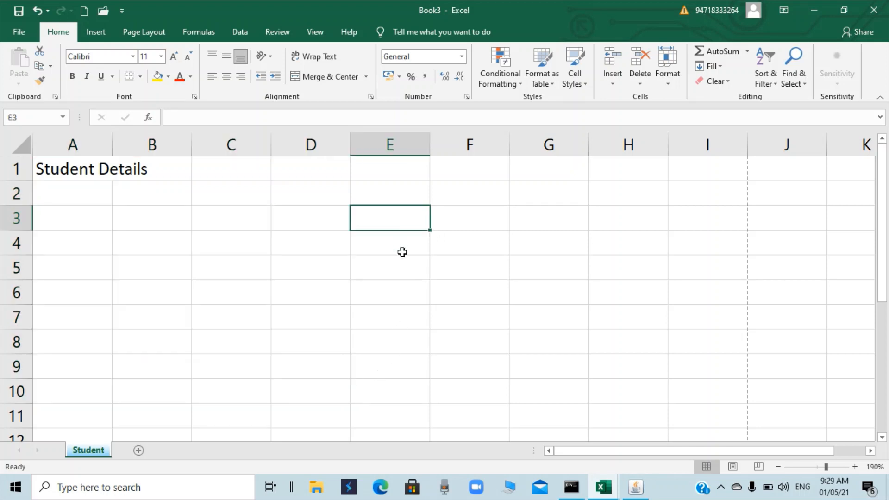
{"action": "type", "text": "'A"}
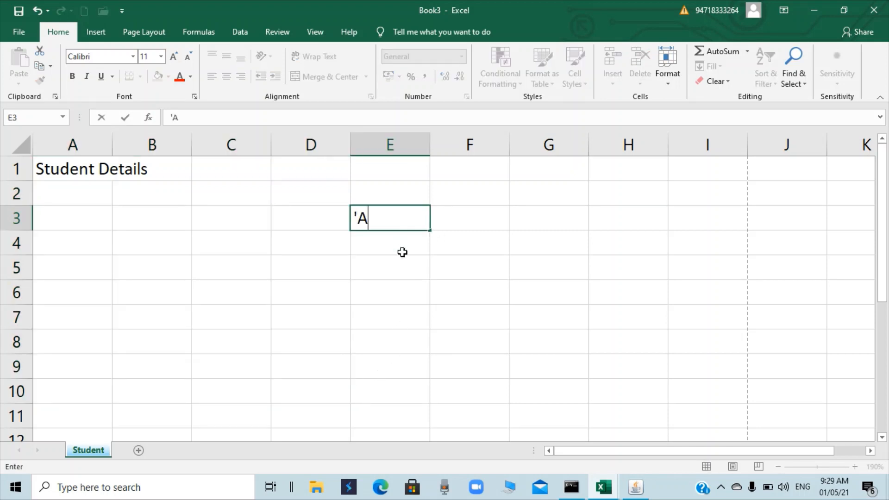
{"action": "type", "text": "2:d10"}
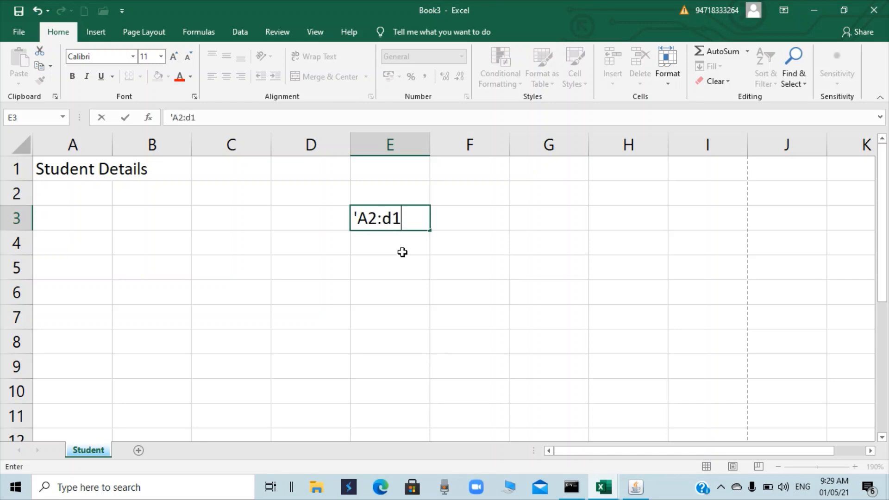
{"action": "key", "text": "BackSpace"}
{"action": "key", "text": "BackSpace"}
{"action": "key", "text": "BackSpace"}
{"action": "type", "text": "D10"}
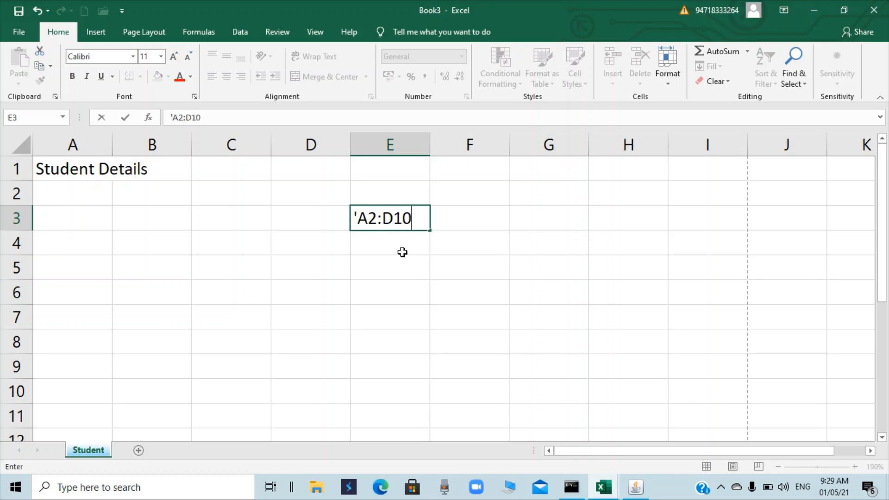
{"action": "key", "text": "Return"}
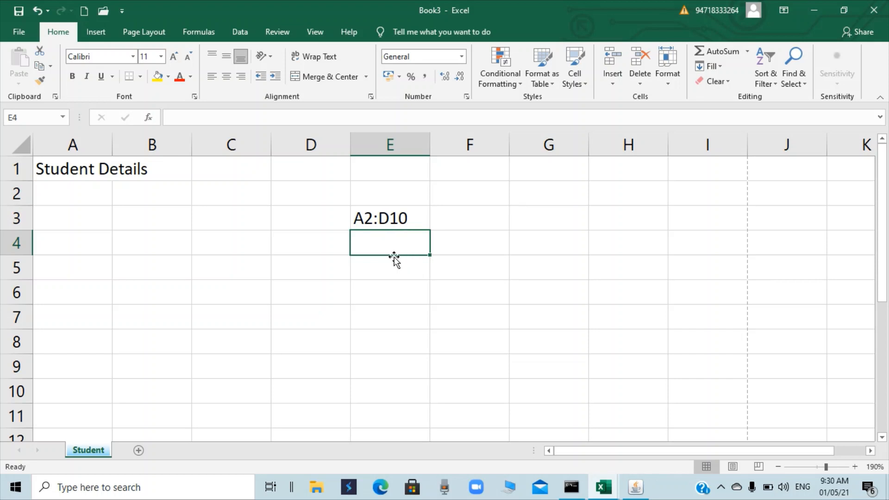
Step: Clear the range address text from cell E3
{"action": "left_click", "coordinate": [417, 269]}
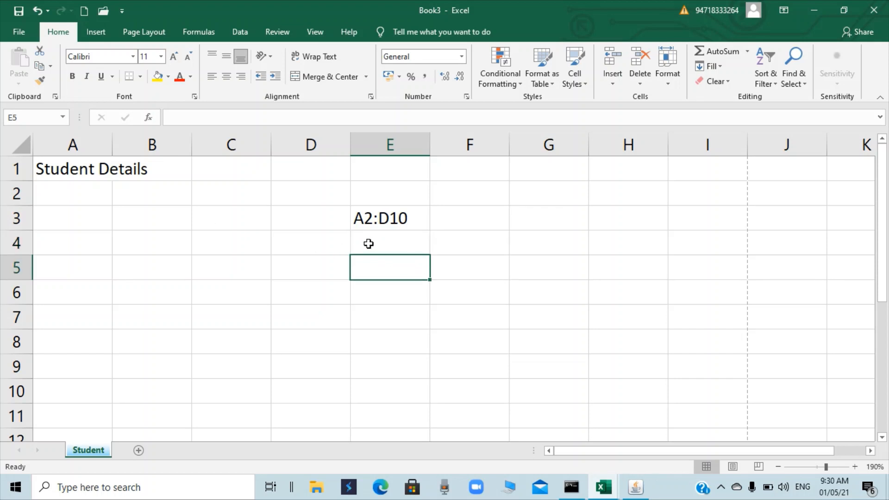
{"action": "left_click", "coordinate": [396, 216]}
{"action": "key", "text": "Delete"}
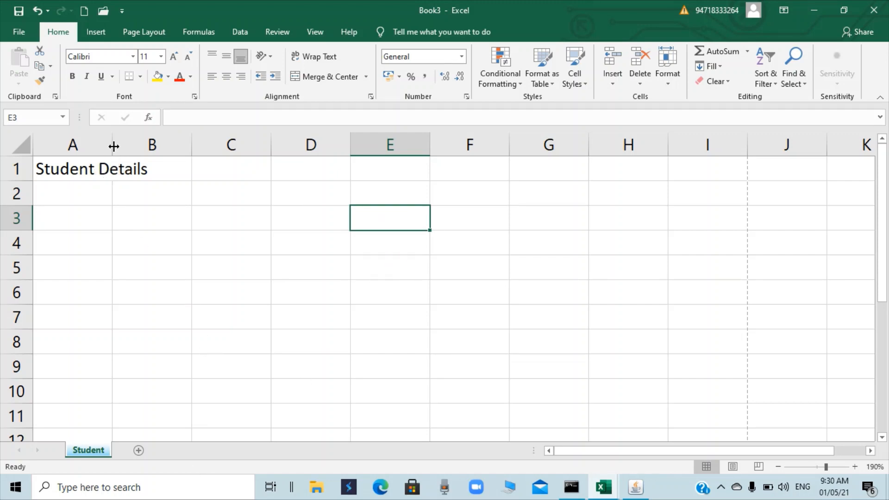
Step: Enter the column header "Student No" in cell A2, under the Student Details title
{"action": "left_click", "coordinate": [75, 169]}
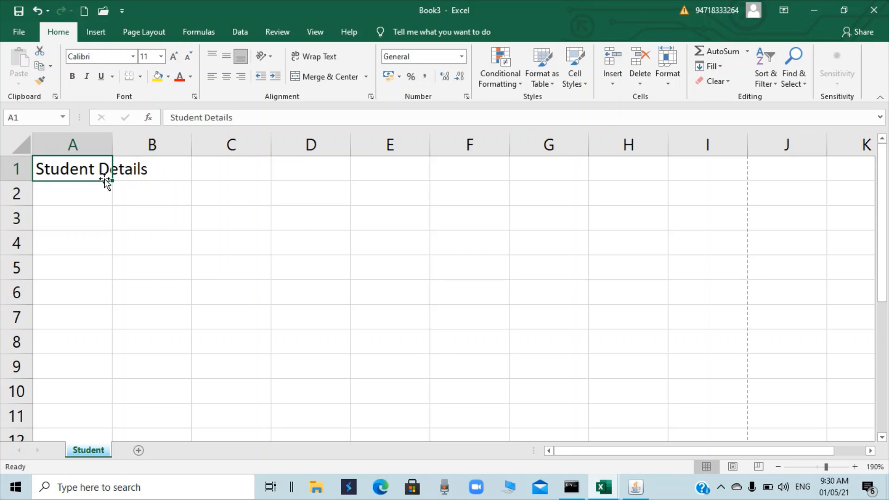
{"action": "left_click", "coordinate": [65, 192]}
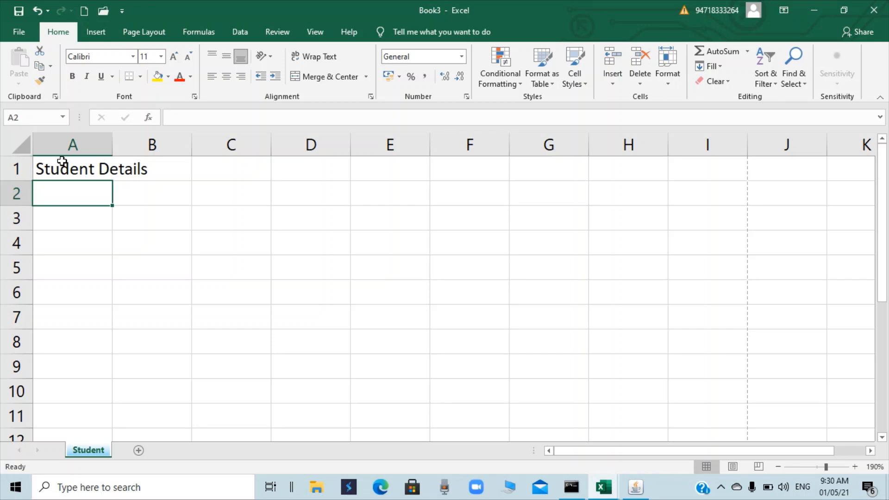
{"action": "type", "text": "s"}
{"action": "key", "text": "BackSpace"}
{"action": "key", "text": "BackSpace"}
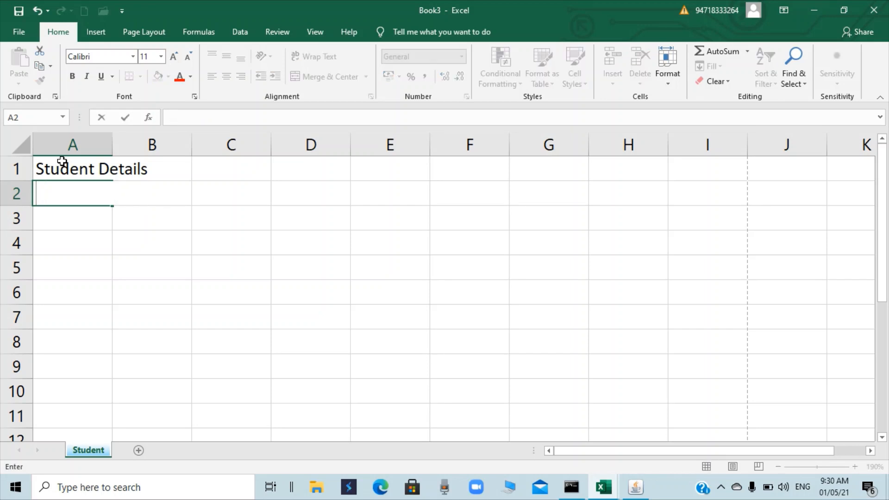
{"action": "type", "text": "Stund"}
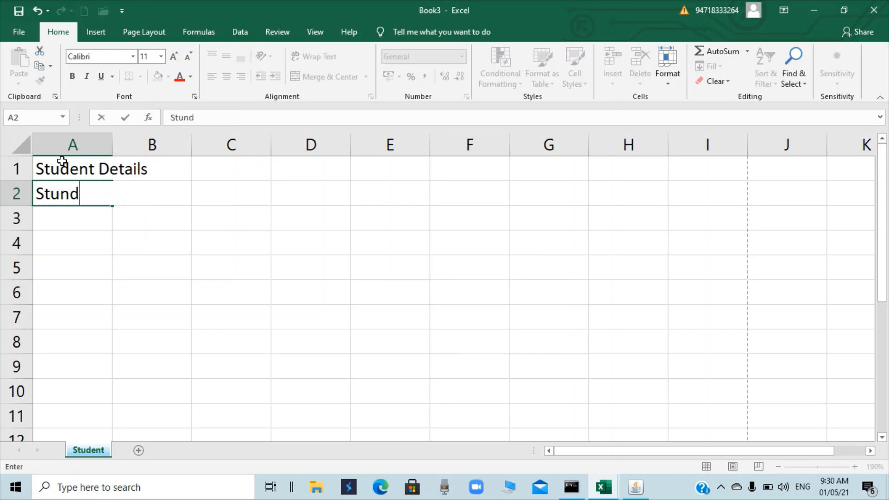
{"action": "key", "text": "BackSpace"}
{"action": "key", "text": "BackSpace"}
{"action": "type", "text": "ent"}
{"action": "key", "text": "BackSpace"}
{"action": "key", "text": "BackSpace"}
{"action": "key", "text": "BackSpace"}
{"action": "type", "text": "due"}
{"action": "key", "text": "BackSpace"}
{"action": "key", "text": "BackSpace"}
{"action": "type", "text": "ent "}
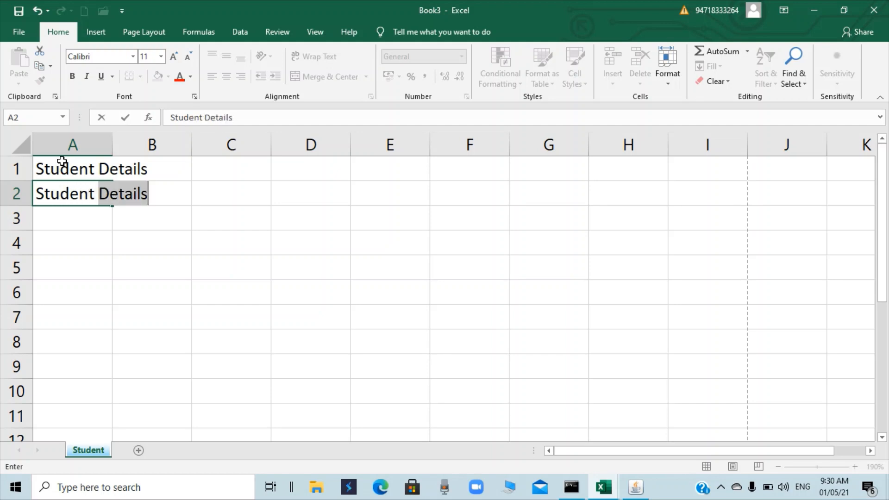
{"action": "type", "text": "No"}
{"action": "key", "text": "Tab"}
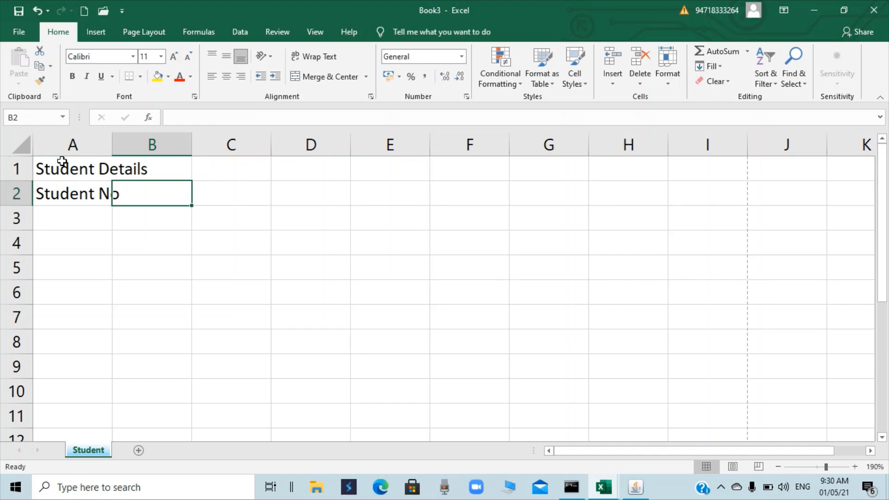
Step: Enter the headers "Name" in cell B2 and "Sub1" in cell C2
{"action": "type", "text": "Name"}
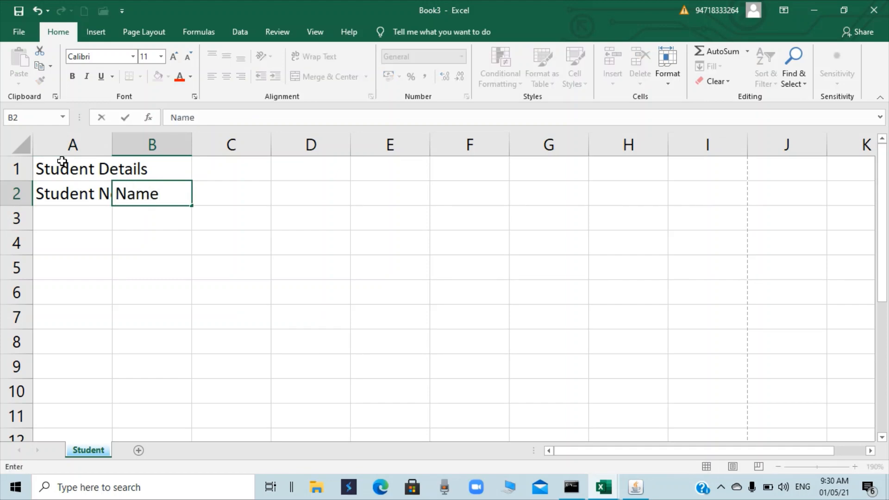
{"action": "key", "text": "Tab"}
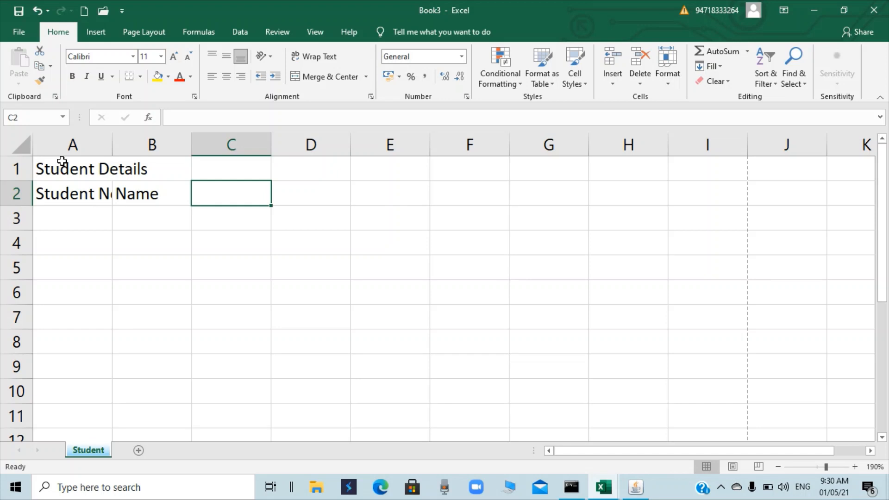
{"action": "type", "text": "su"}
{"action": "key", "text": "BackSpace"}
{"action": "type", "text": "S"}
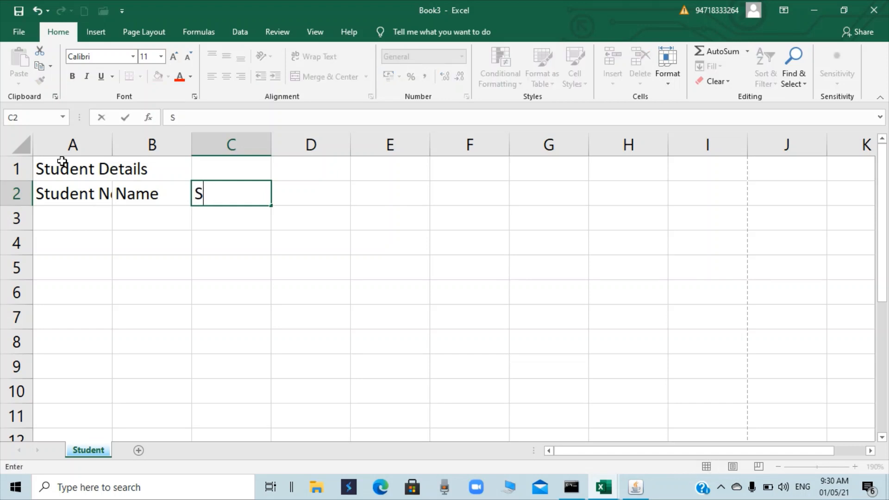
{"action": "type", "text": "ub1"}
{"action": "key", "text": "Tab"}
Step: Enter the headers "Sub 2" in cell D2 and "Sub3" in cell E2
{"action": "type", "text": "Sub"}
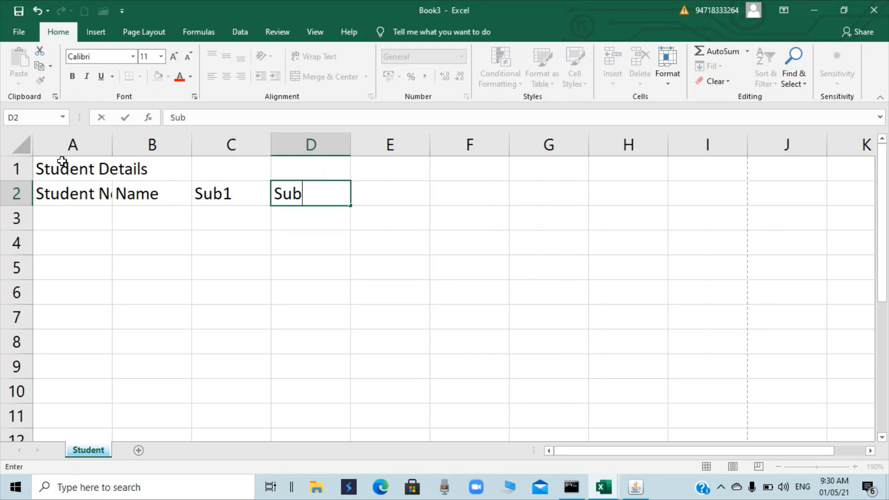
{"action": "type", "text": " 2"}
{"action": "key", "text": "Tab"}
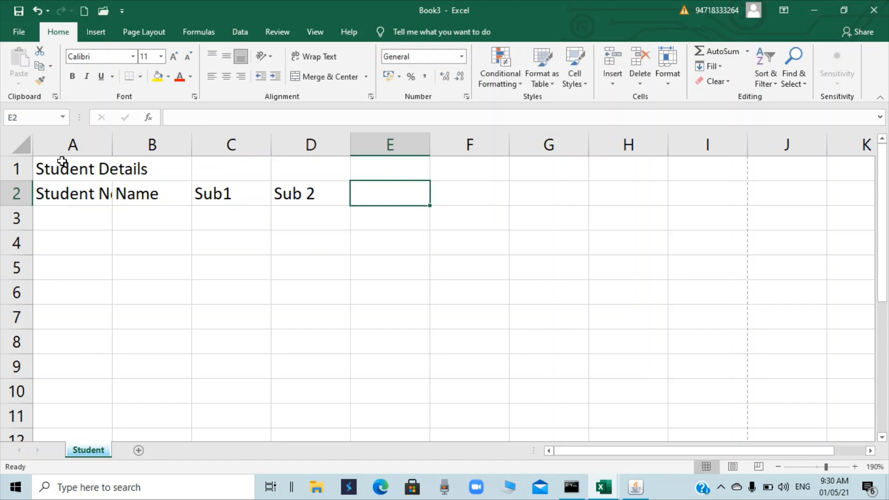
{"action": "type", "text": "Sub"}
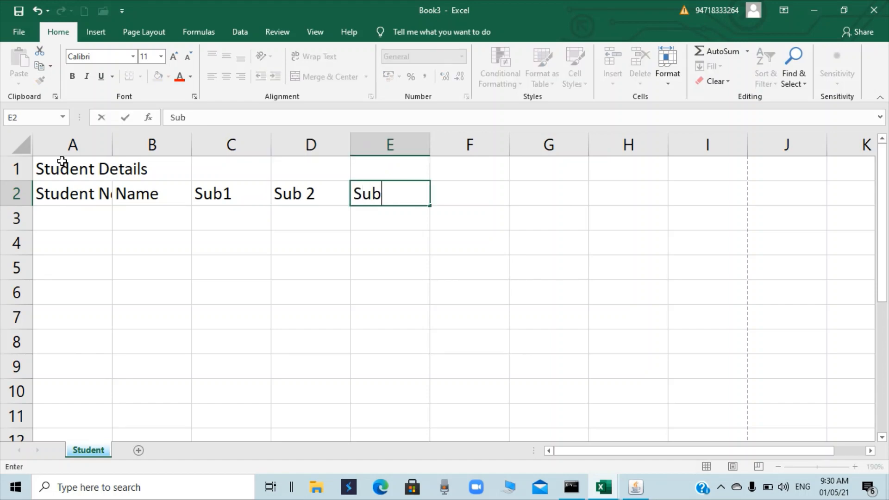
{"action": "type", "text": "3"}
Step: Edit the first subject header in cell C2 to read "Sub 1"
{"action": "left_click", "coordinate": [232, 219]}
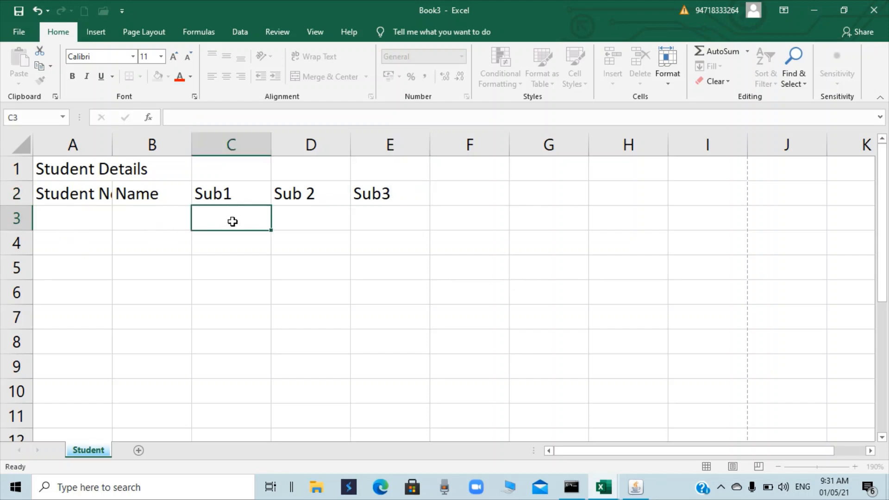
{"action": "left_click", "coordinate": [225, 195]}
{"action": "double_click", "coordinate": [225, 196]}
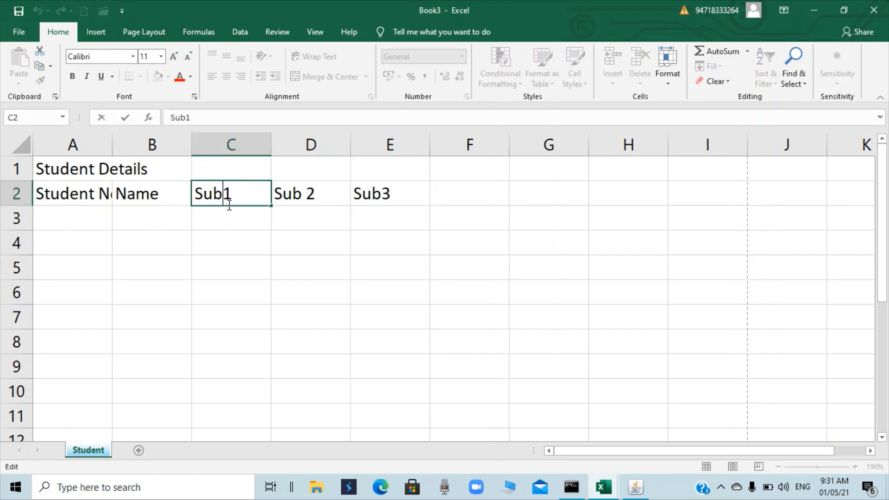
Step: Enter the headers "Total" in cell F2 and "Average" in cell G2
{"action": "left_click", "coordinate": [461, 201]}
{"action": "type", "text": "T"}
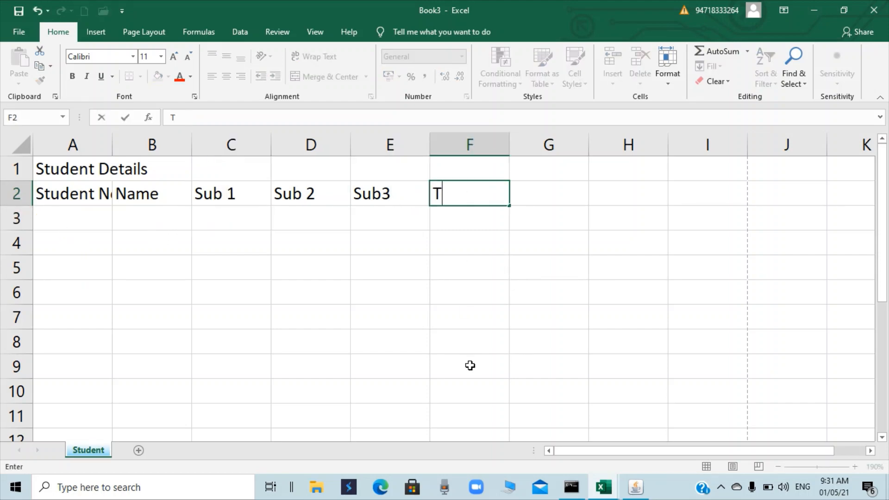
{"action": "type", "text": "otal"}
{"action": "key", "text": "Tab"}
{"action": "type", "text": "A"}
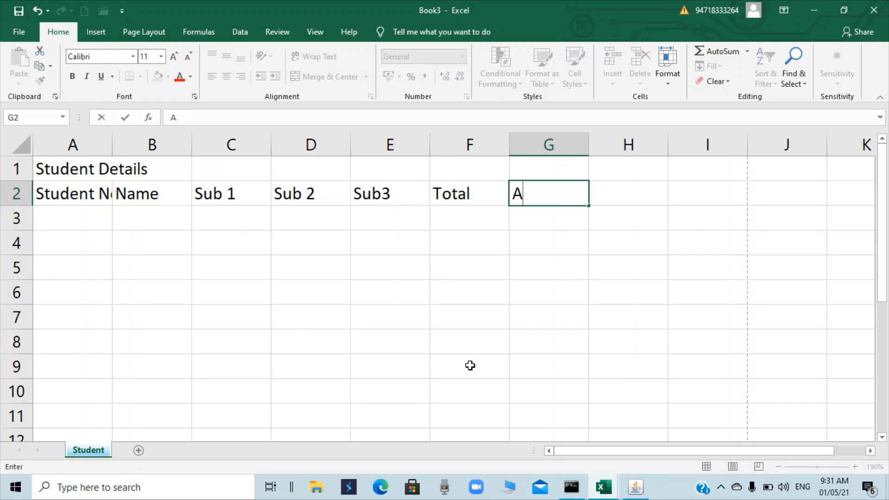
{"action": "type", "text": "verage"}
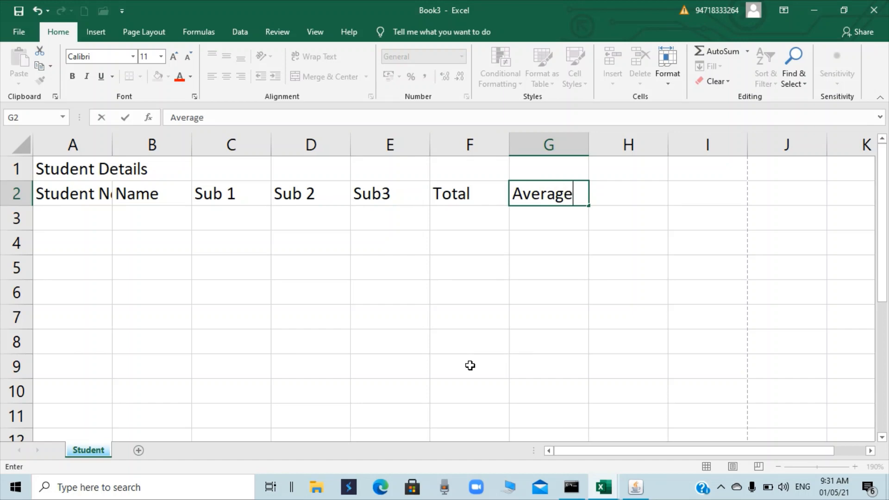
{"action": "key", "text": "Tab"}
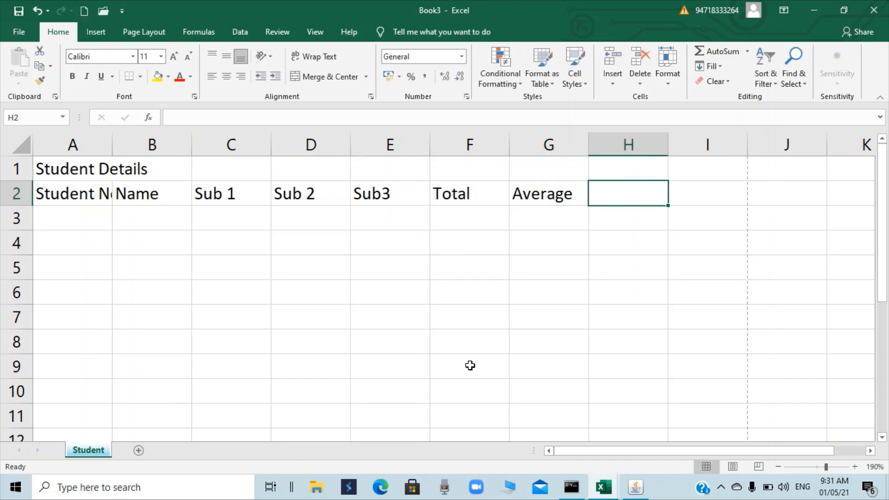
Step: Enter the header "Grade" in cell H2
{"action": "type", "text": "Grage"}
{"action": "key", "text": "BackSpace"}
{"action": "type", "text": "d"}
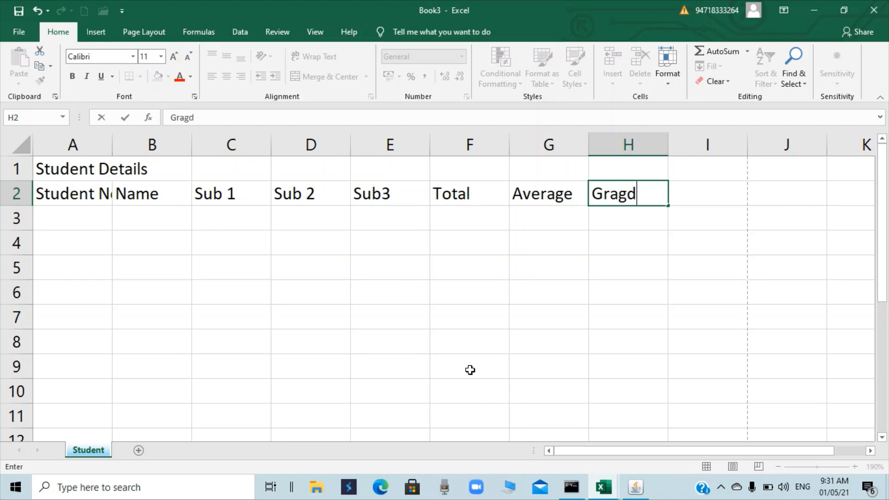
{"action": "key", "text": "BackSpace"}
{"action": "key", "text": "BackSpace"}
{"action": "type", "text": "de"}
{"action": "key", "text": "Return"}
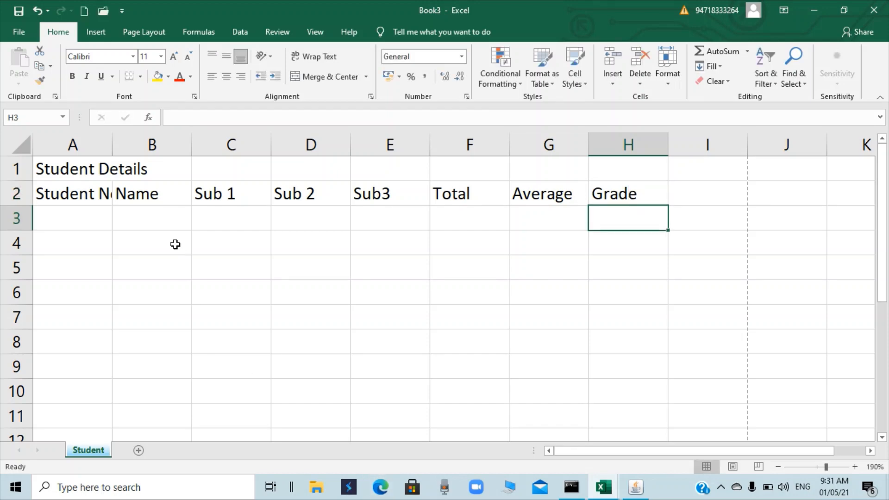
Step: Apply Wrap Text to the header cells A2:H2
{"action": "left_click", "coordinate": [147, 224]}
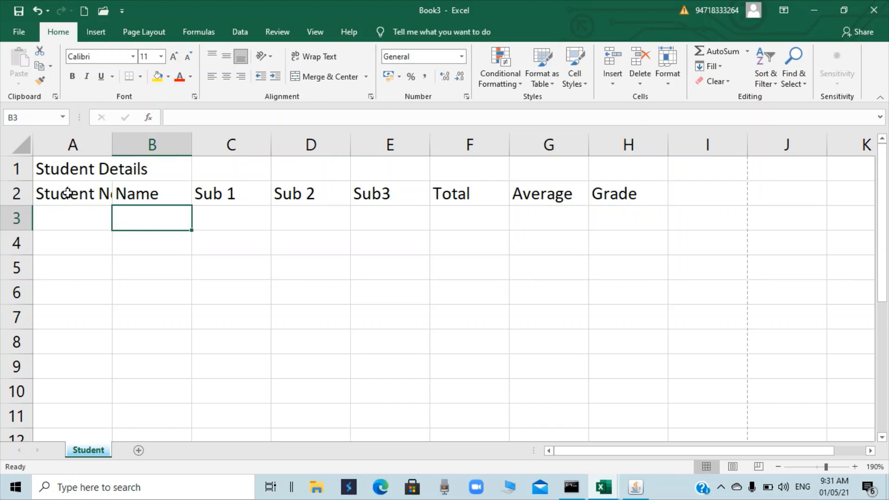
{"action": "left_click_drag", "start_coordinate": [72, 197], "coordinate": [592, 194]}
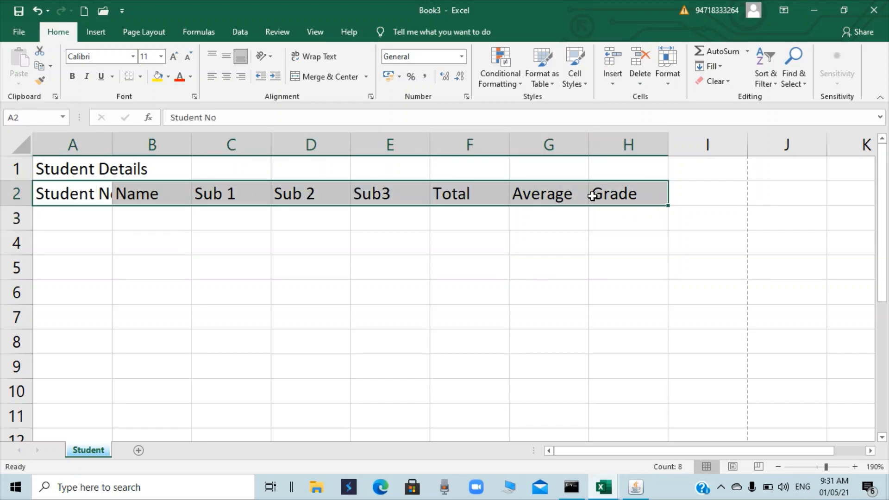
{"action": "left_click", "coordinate": [91, 194]}
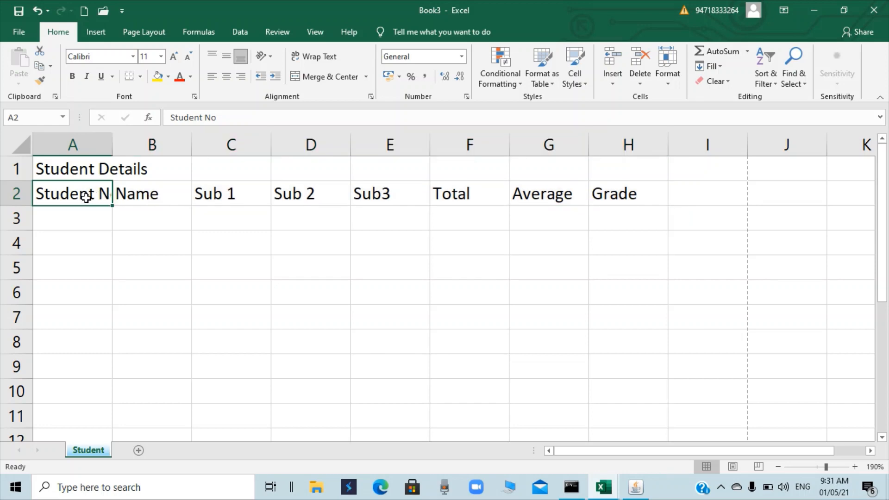
{"action": "left_click_drag", "start_coordinate": [59, 192], "coordinate": [605, 195]}
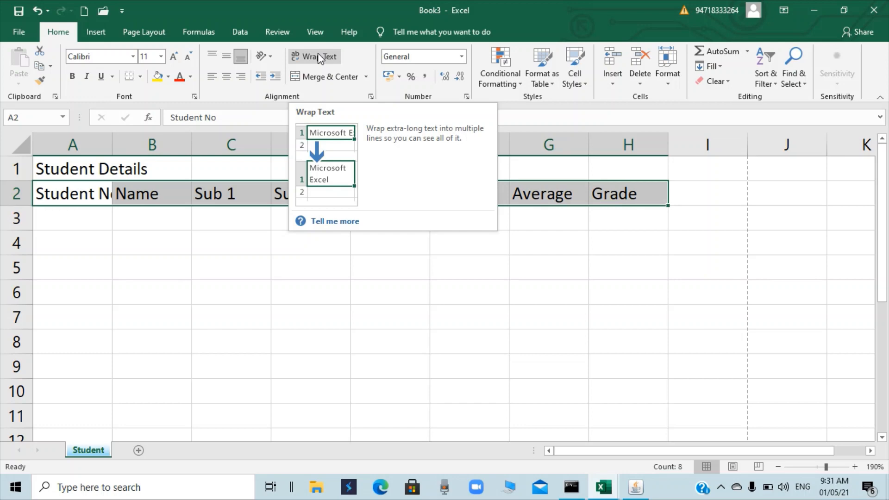
{"action": "left_click", "coordinate": [318, 57]}
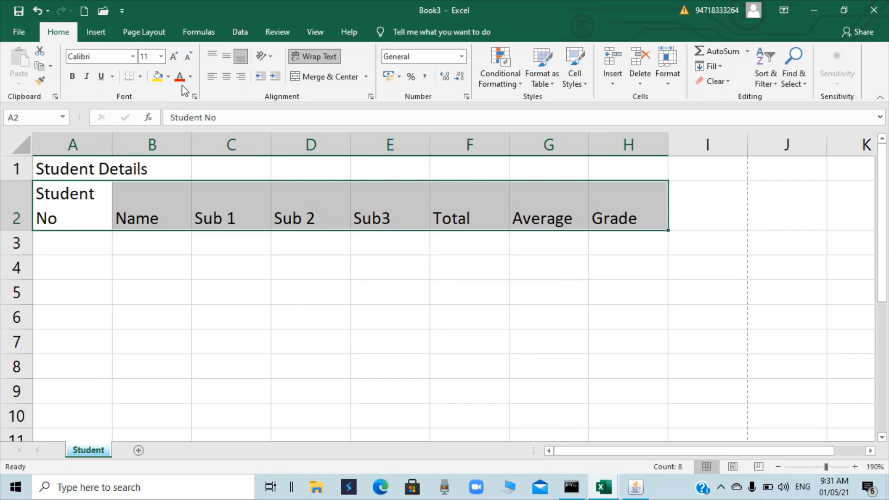
Step: Center the headers in A2:H2 both horizontally and vertically
{"action": "left_click", "coordinate": [226, 76]}
{"action": "left_click", "coordinate": [230, 57]}
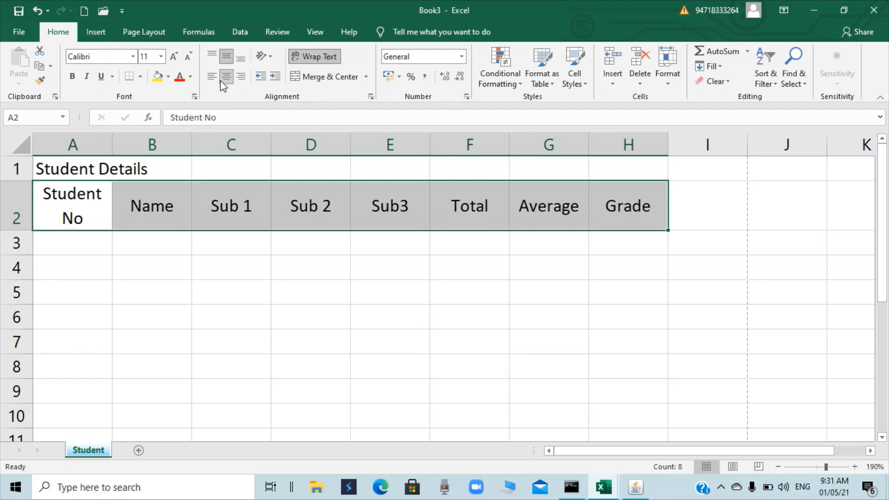
Step: Give the header cells A2:H2 a light orange fill and borders around every cell
{"action": "left_click", "coordinate": [171, 82]}
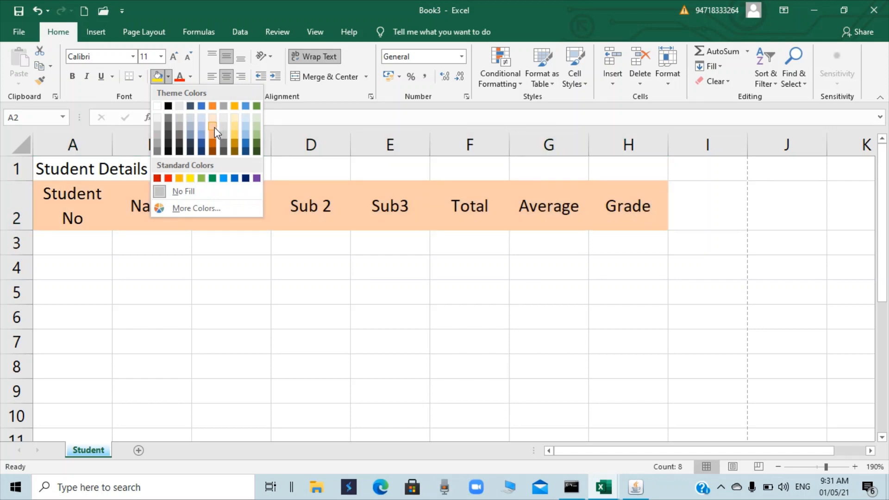
{"action": "left_click", "coordinate": [216, 127]}
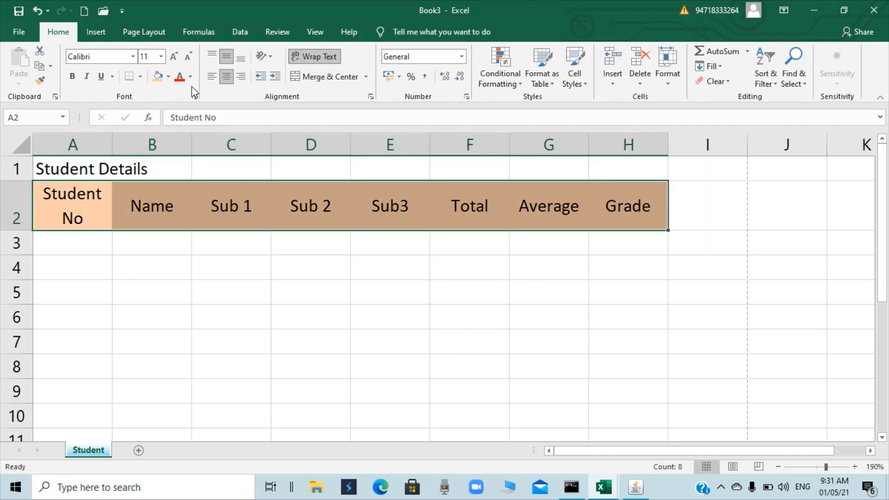
{"action": "left_click", "coordinate": [140, 78]}
{"action": "left_click", "coordinate": [149, 188]}
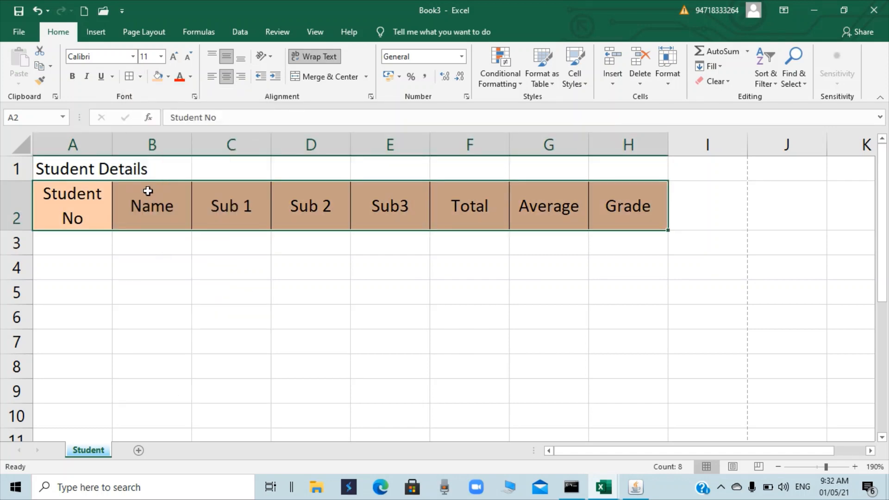
{"action": "left_click", "coordinate": [196, 250]}
Step: Enter the student numbers "IT01" in cell A3 and "IT02" in cell A4
{"action": "left_click", "coordinate": [78, 244]}
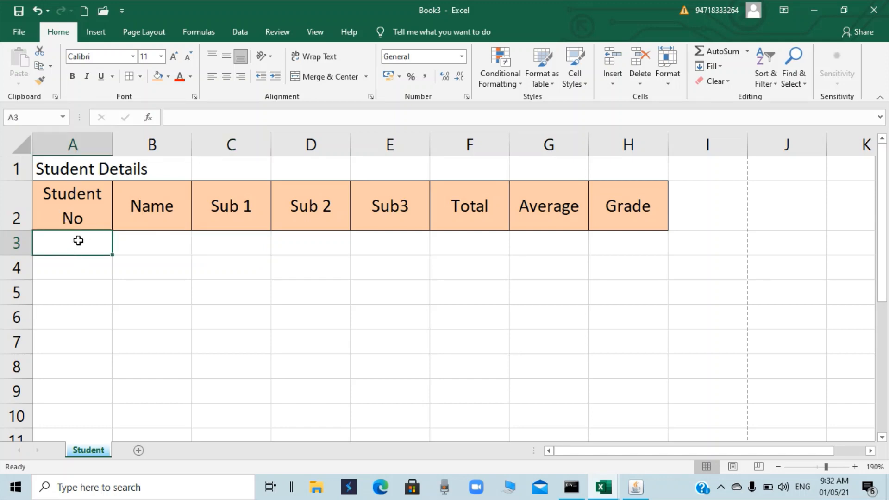
{"action": "type", "text": "It"}
{"action": "key", "text": "BackSpace"}
{"action": "key", "text": "BackSpace"}
{"action": "type", "text": "IT"}
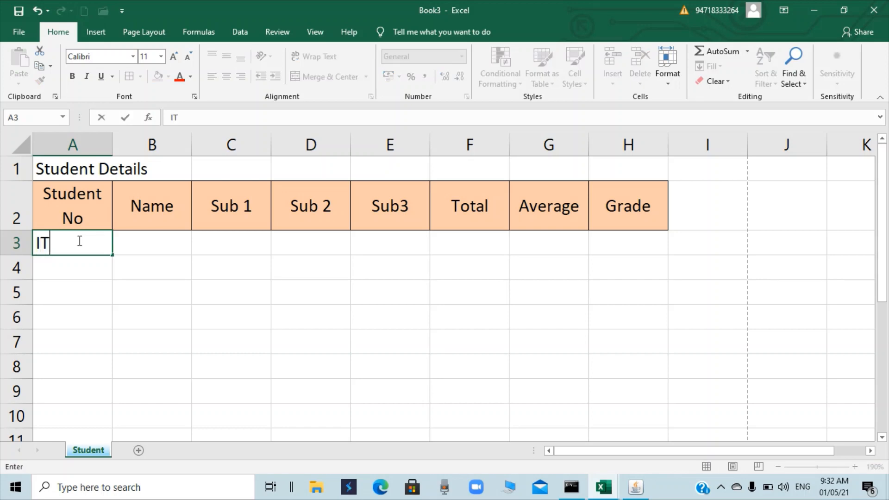
{"action": "type", "text": "01"}
{"action": "key", "text": "Return"}
{"action": "type", "text": "I"}
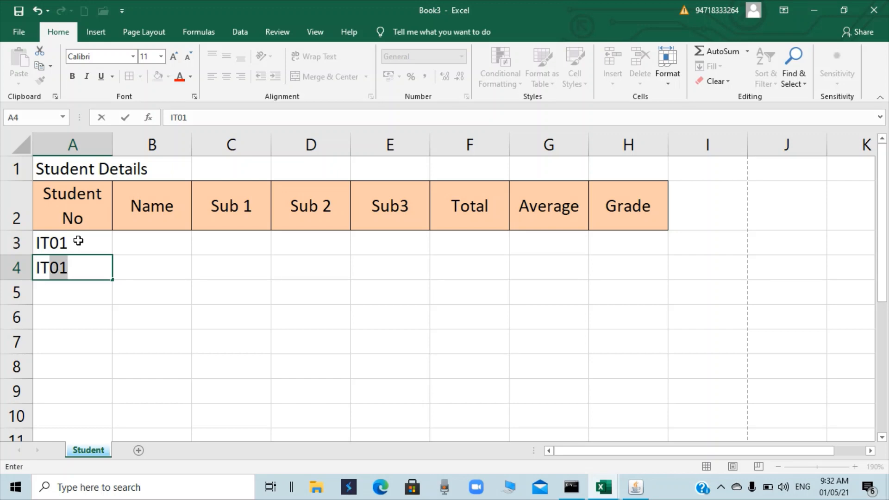
{"action": "type", "text": "T02"}
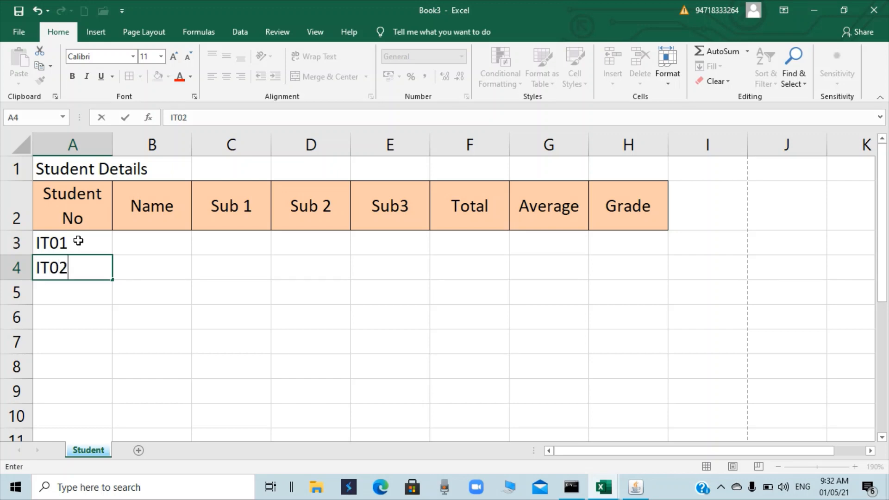
{"action": "key", "text": "Return"}
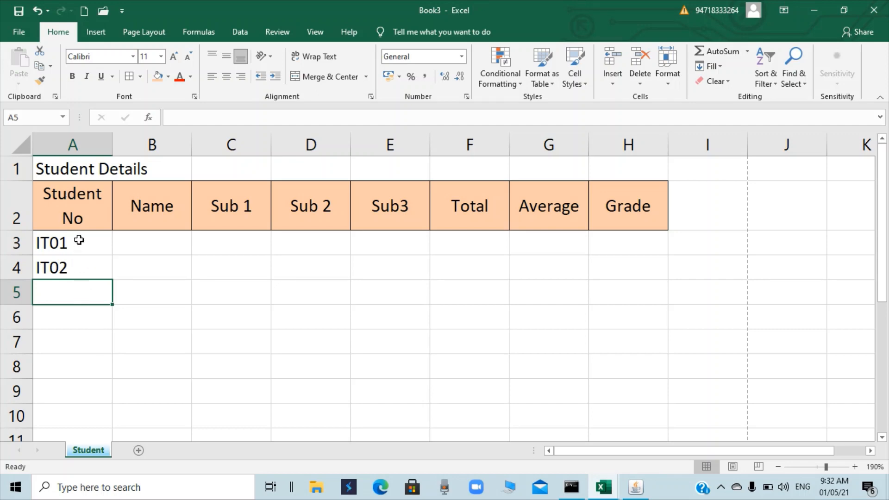
Step: Extend the student number series from A3:A4 down to cell A12 with AutoFill
{"action": "left_click_drag", "start_coordinate": [79, 240], "coordinate": [82, 265]}
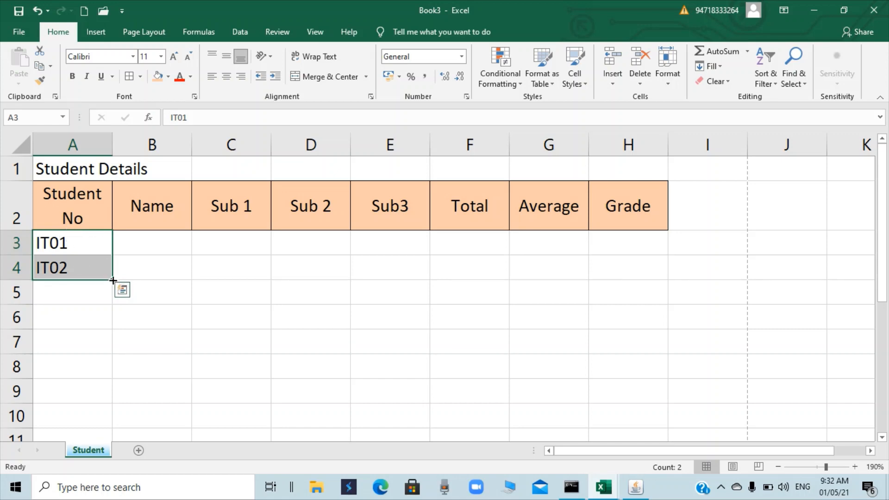
{"action": "left_click_drag", "start_coordinate": [113, 280], "coordinate": [113, 280]}
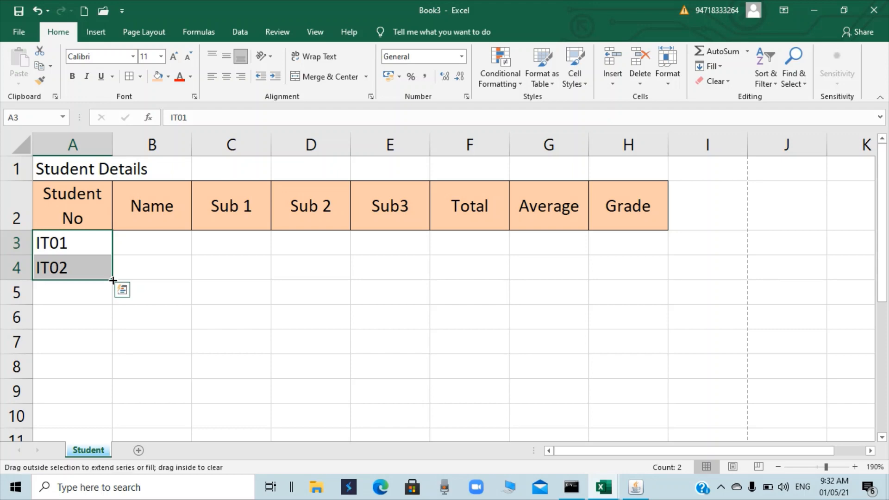
{"action": "left_click_drag", "start_coordinate": [113, 280], "coordinate": [93, 353]}
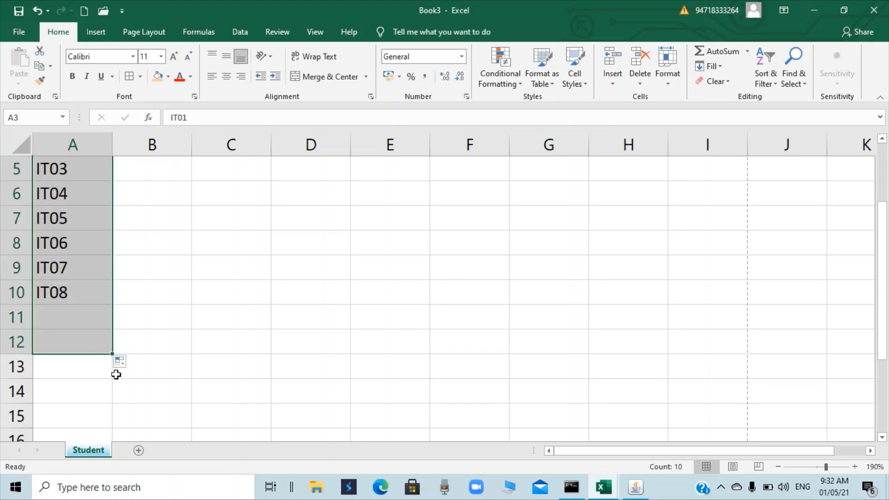
{"action": "scroll", "coordinate": [214, 356], "scroll_direction": "up", "scroll_amount": 1}
{"action": "scroll", "coordinate": [214, 356], "scroll_direction": "up", "scroll_amount": 1}
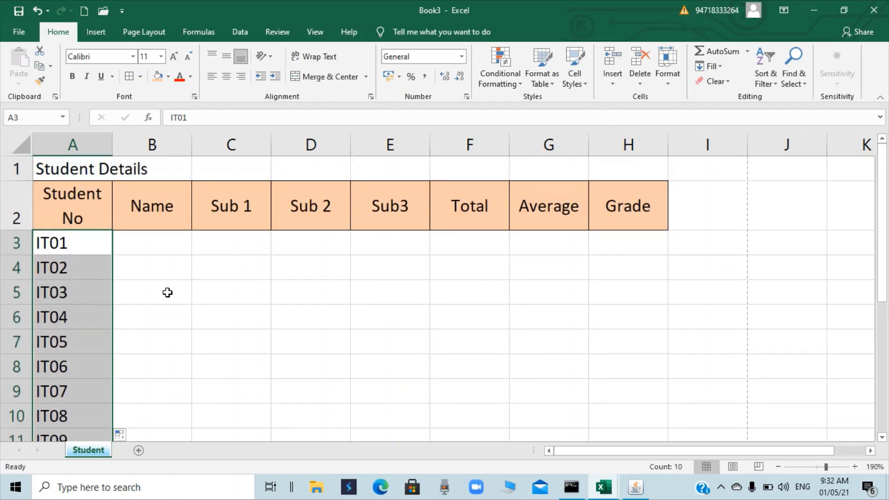
Step: Enter the first two students' names in cells B3 and B4 of the Name column
{"action": "left_click", "coordinate": [152, 310]}
{"action": "left_click", "coordinate": [153, 253]}
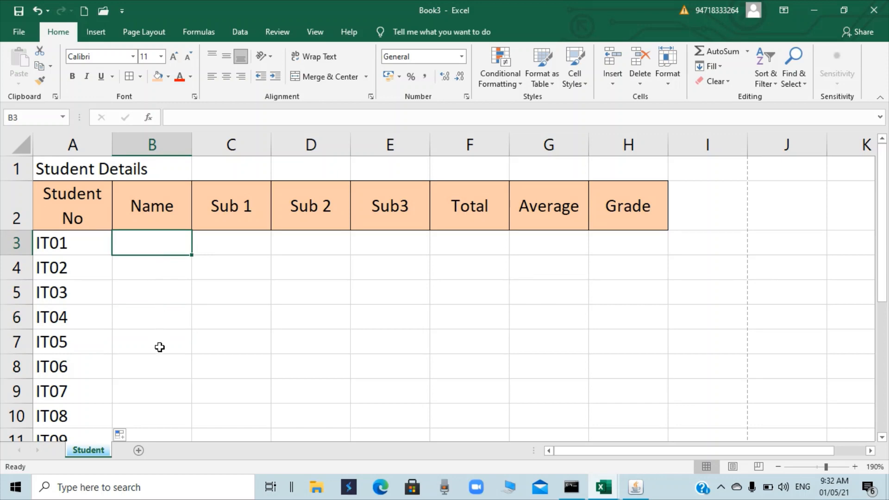
{"action": "type", "text": "T"}
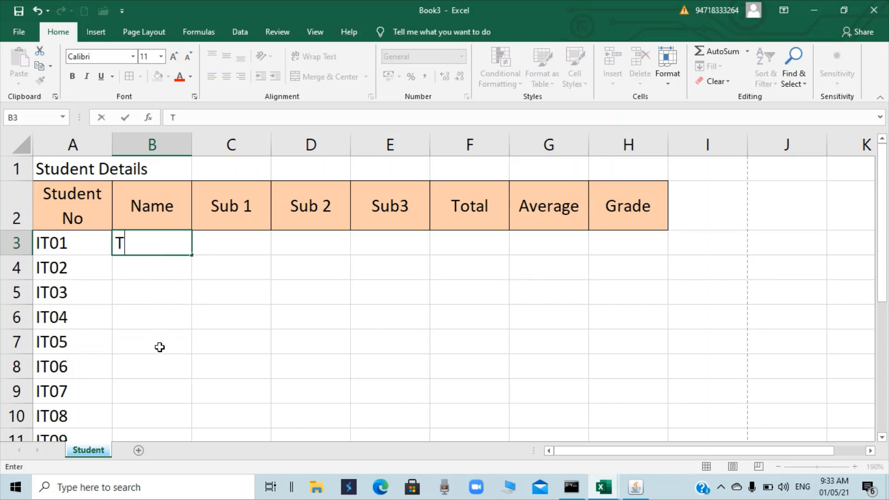
{"action": "type", "text": "enuk"}
{"action": "key", "text": "Return"}
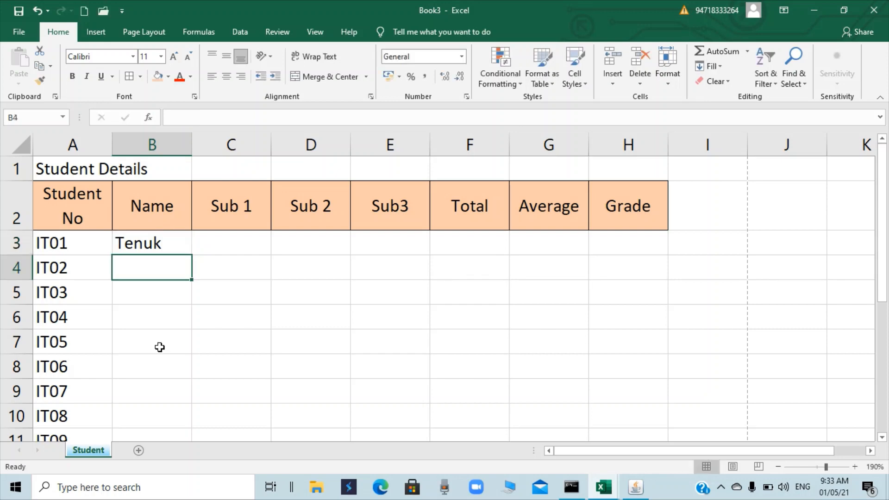
{"action": "type", "text": "Yenuka"}
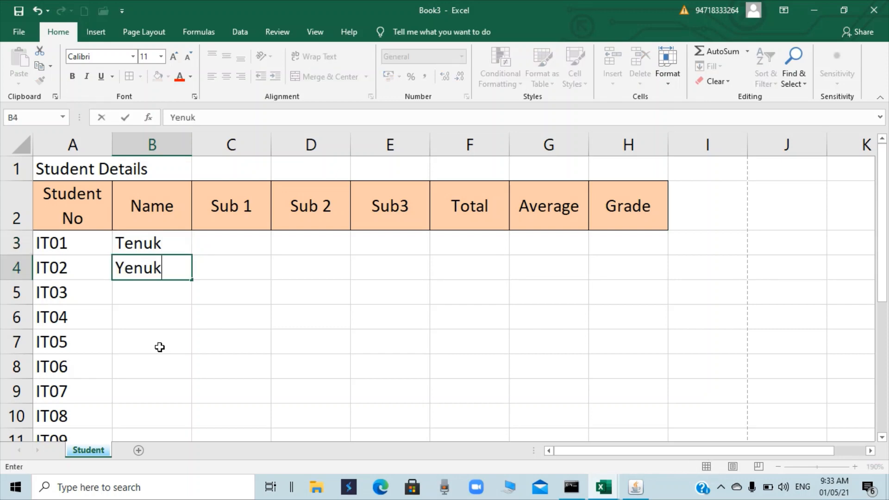
{"action": "key", "text": "Return"}
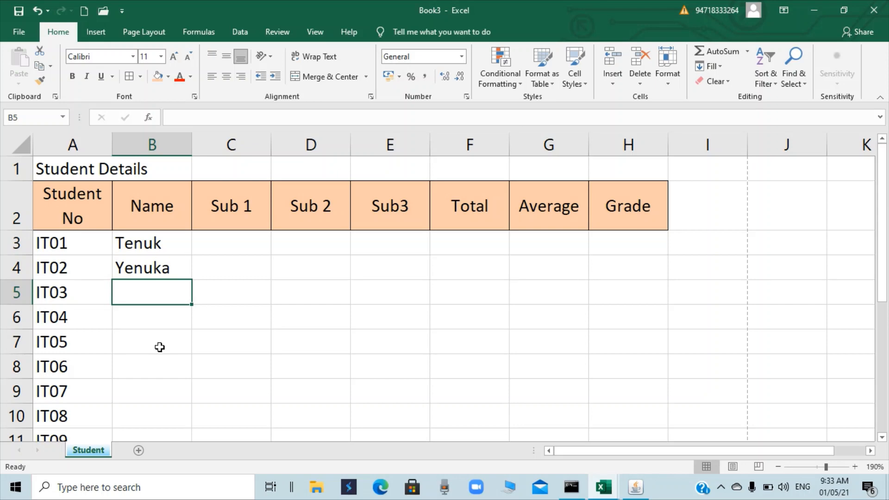
Step: Enter the names of students IT03 and IT04 in cells B5 and B6
{"action": "type", "text": "Tharu"}
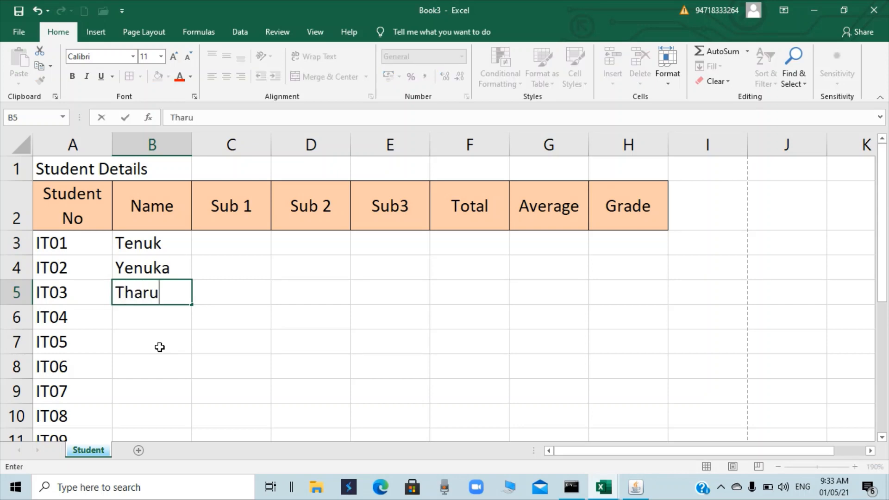
{"action": "type", "text": "k"}
{"action": "key", "text": "Return"}
{"action": "type", "text": "Shen"}
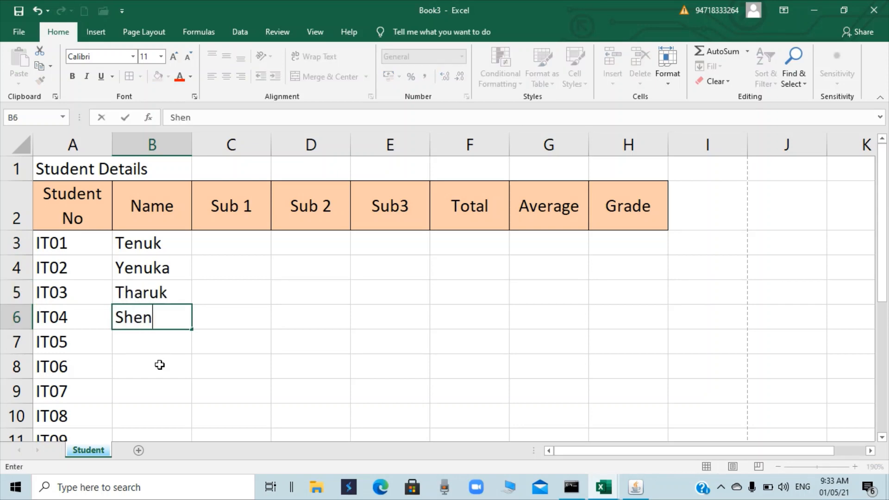
{"action": "type", "text": "uk"}
{"action": "key", "text": "Return"}
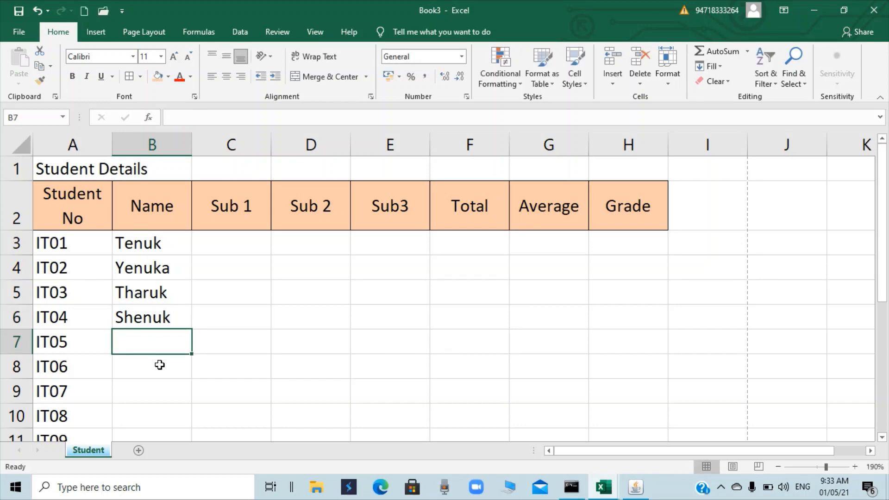
Step: Enter the names of students IT05 and IT06 in cells B7 and B8
{"action": "type", "text": "C"}
{"action": "key", "text": "BackSpace"}
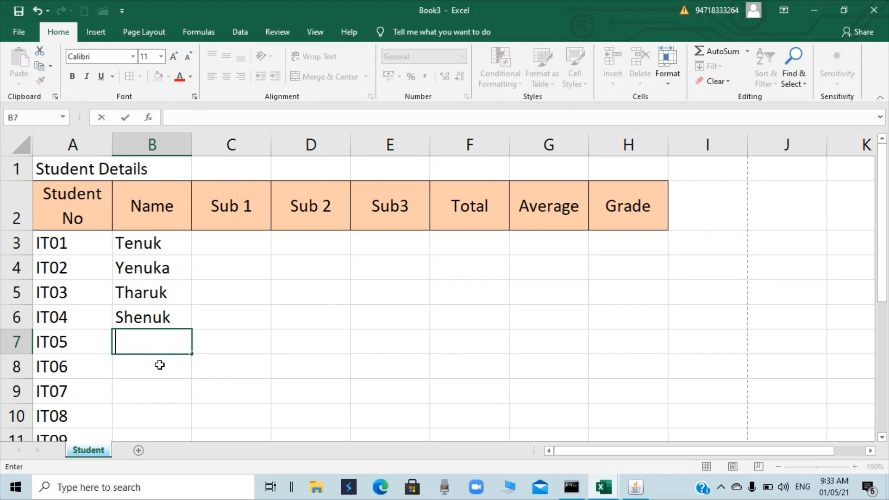
{"action": "type", "text": "Lasantha"}
{"action": "key", "text": "Return"}
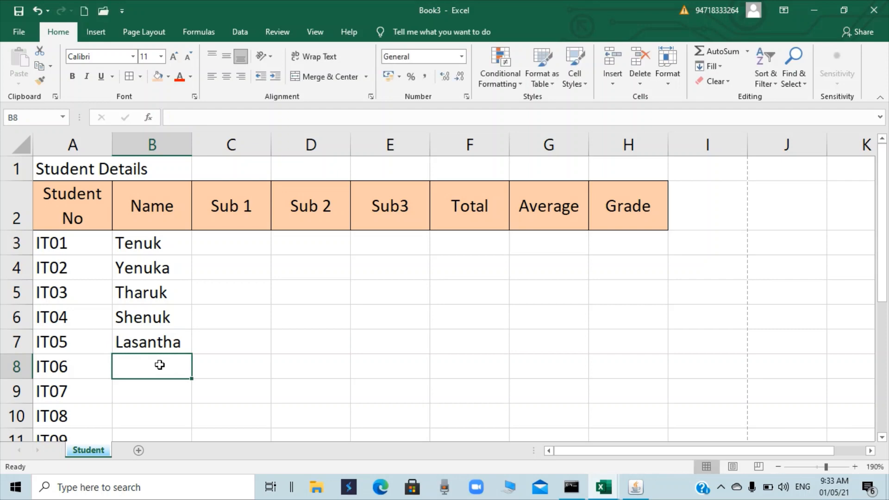
{"action": "type", "text": "Chamila"}
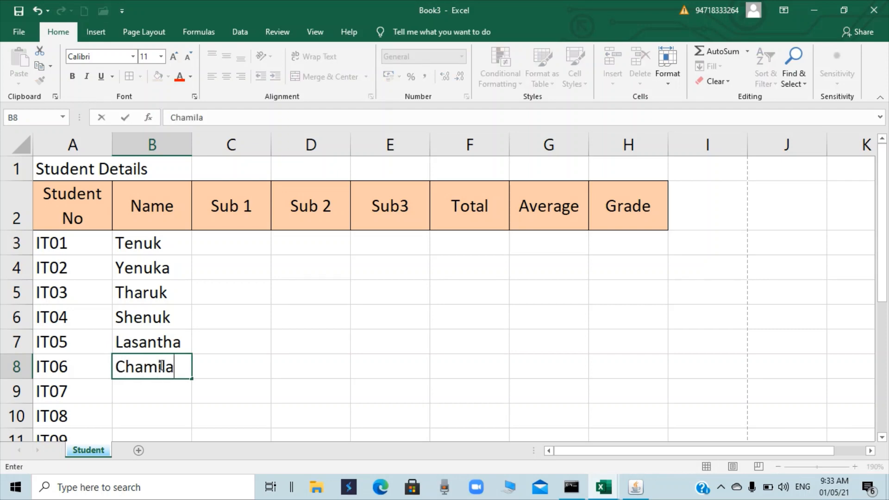
{"action": "key", "text": "Return"}
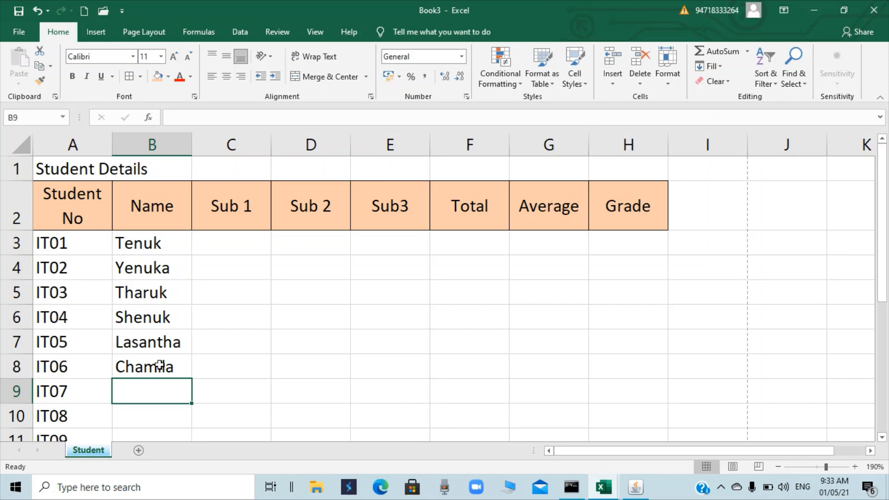
Step: Enter the names of students IT07 and IT08 in cells B9 and B10
{"action": "type", "text": "Ashen"}
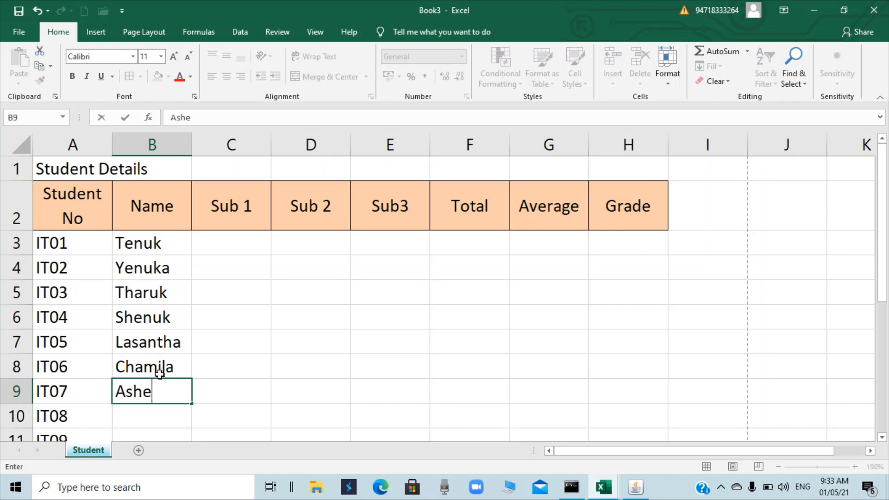
{"action": "key", "text": "Return"}
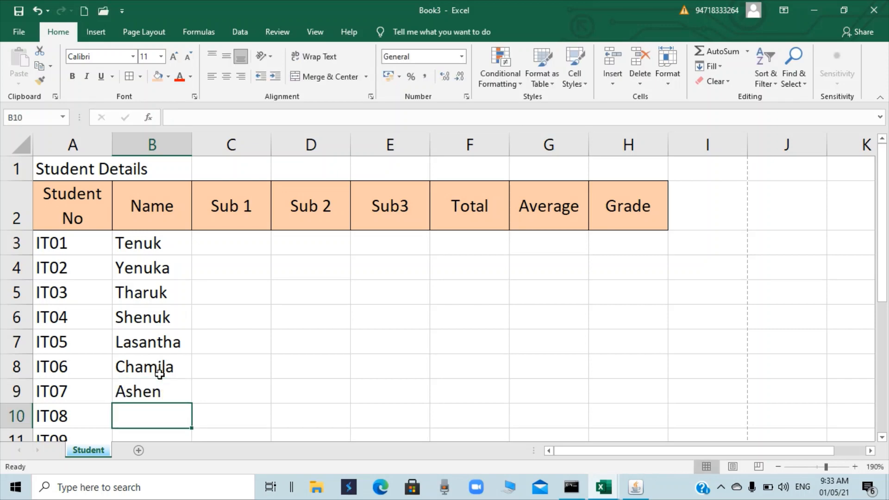
{"action": "type", "text": "C"}
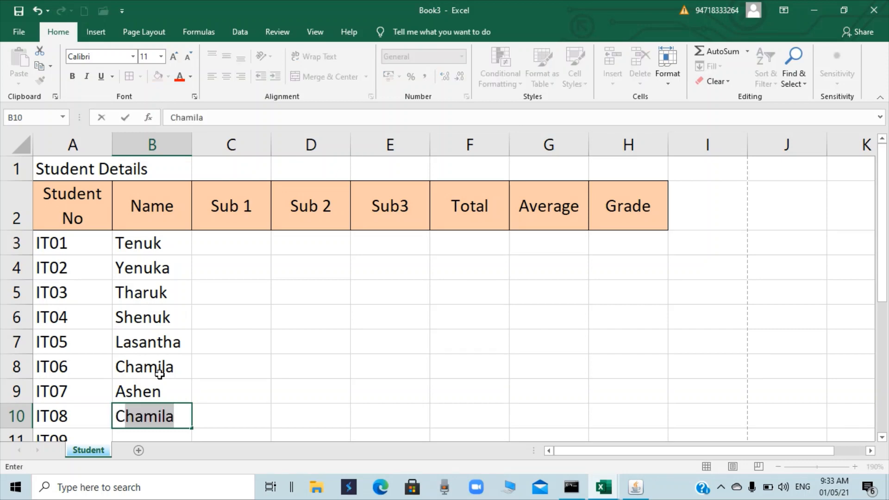
{"action": "type", "text": "h"}
{"action": "key", "text": "BackSpace"}
{"action": "key", "text": "BackSpace"}
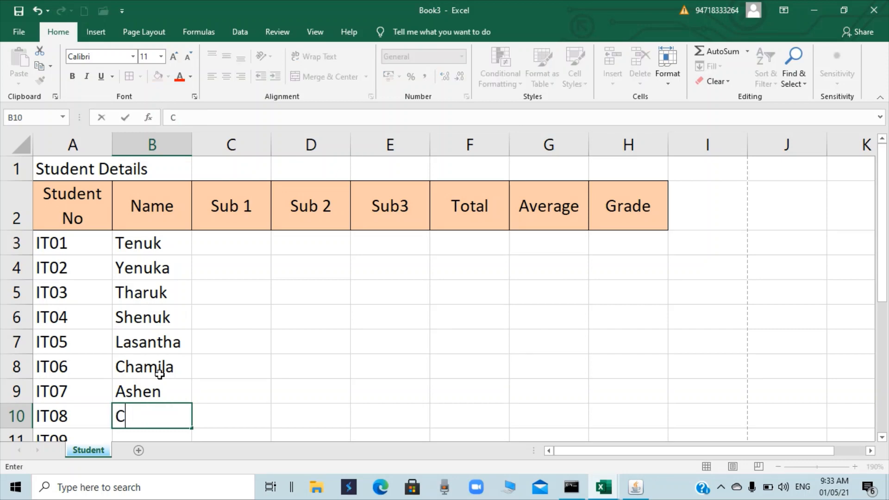
{"action": "key", "text": "BackSpace"}
{"action": "type", "text": "S"}
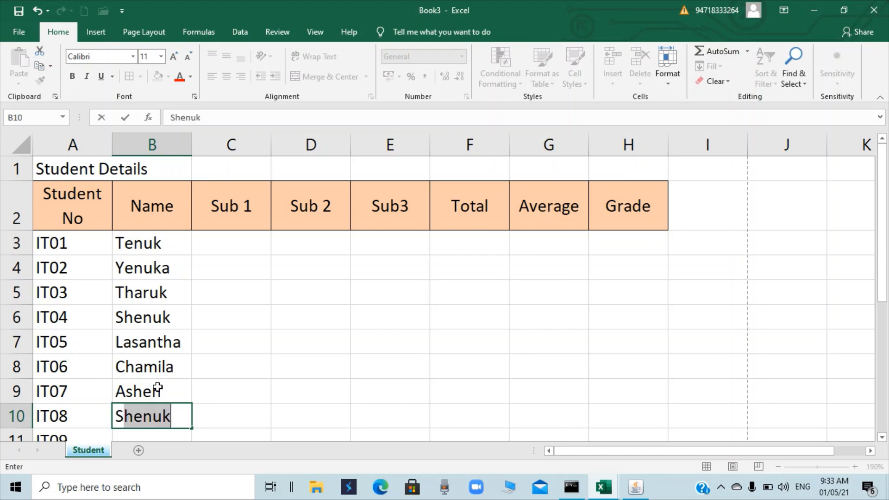
{"action": "type", "text": "achini"}
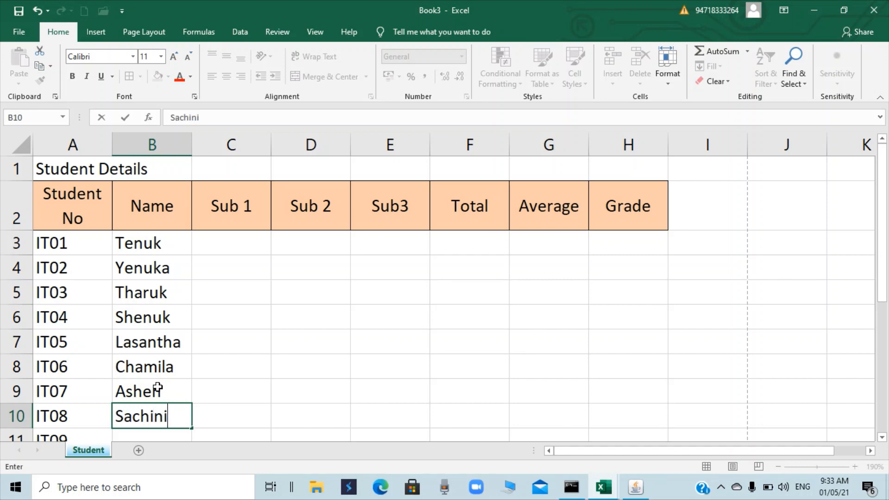
{"action": "key", "text": "Return"}
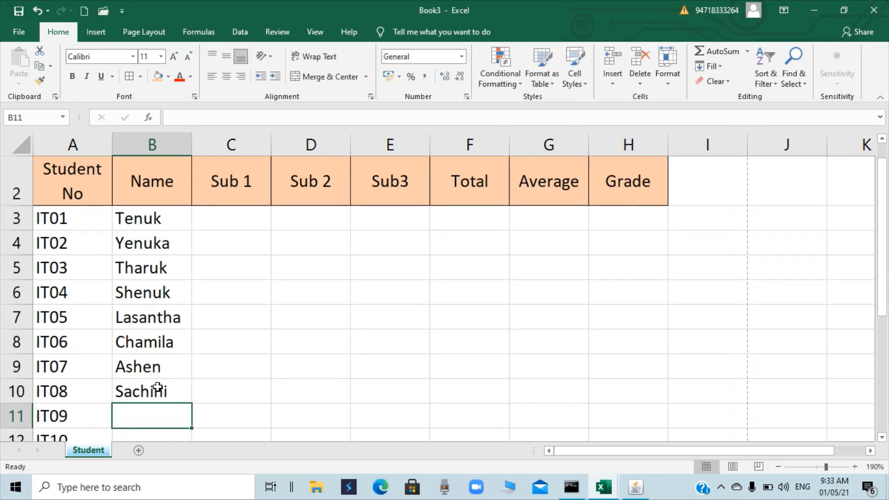
Step: Enter the names of students IT09 and IT10 in cells B11 and B12, and go to cell C3 under Sub 1
{"action": "type", "text": "Mela"}
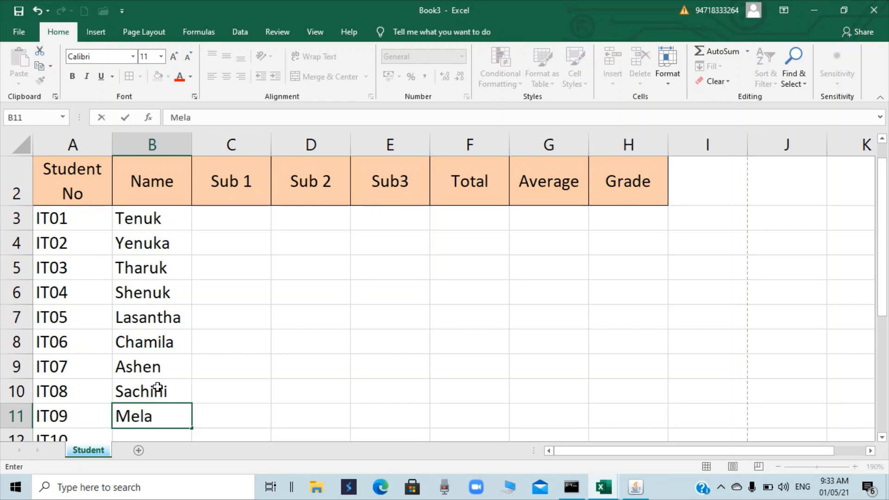
{"action": "type", "text": "ni"}
{"action": "key", "text": "Return"}
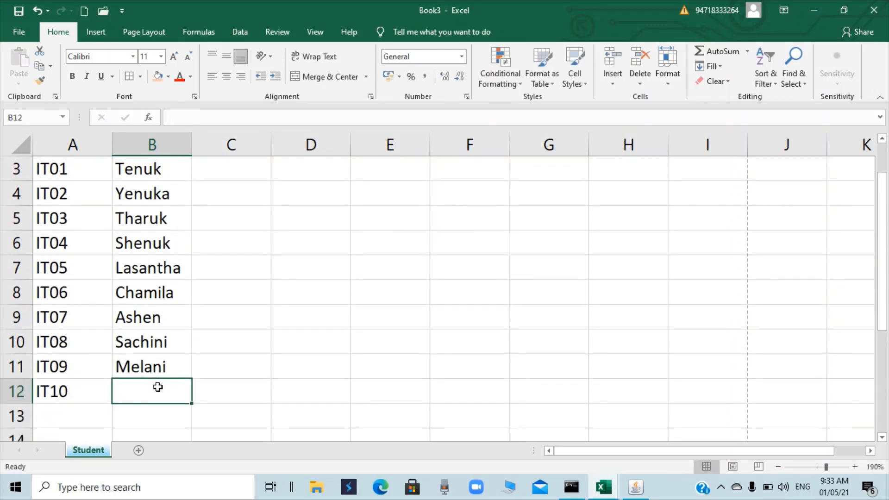
{"action": "type", "text": "k"}
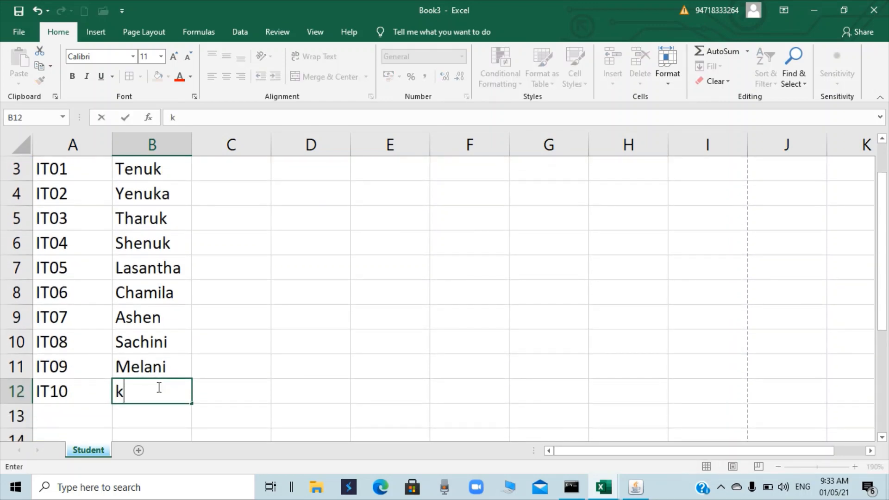
{"action": "key", "text": "BackSpace"}
{"action": "type", "text": "Kalum"}
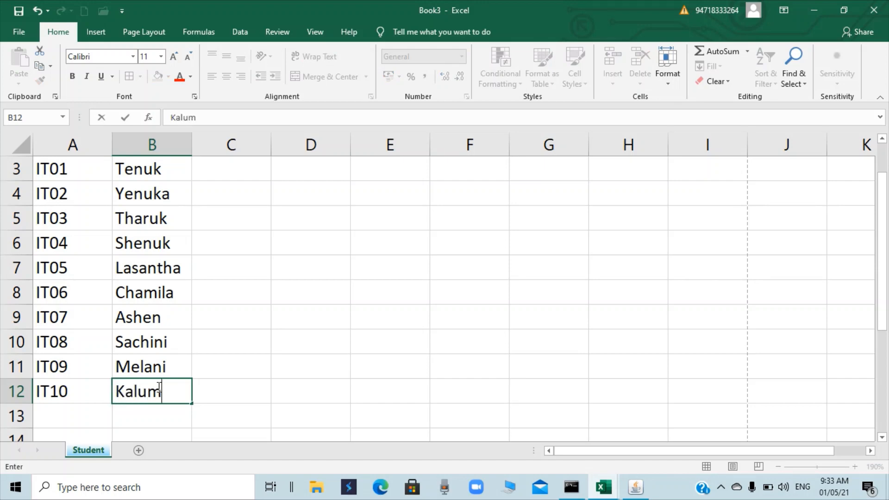
{"action": "key", "text": "Tab"}
{"action": "key", "text": "Up"}
{"action": "key", "text": "Up"}
{"action": "key", "text": "Up"}
{"action": "key", "text": "Up"}
{"action": "key", "text": "Up"}
{"action": "key", "text": "Up"}
{"action": "key", "text": "Up"}
{"action": "key", "text": "Up"}
{"action": "key", "text": "Up"}
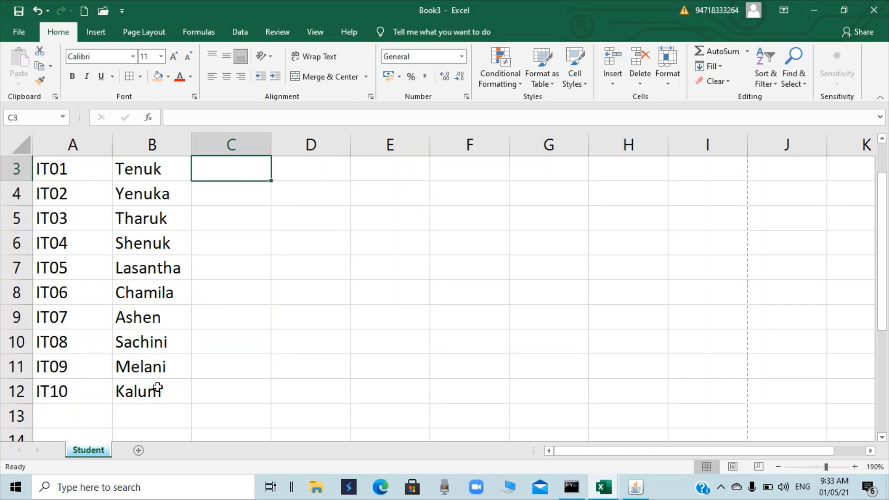
{"action": "key", "text": "Up"}
{"action": "key", "text": "Down"}
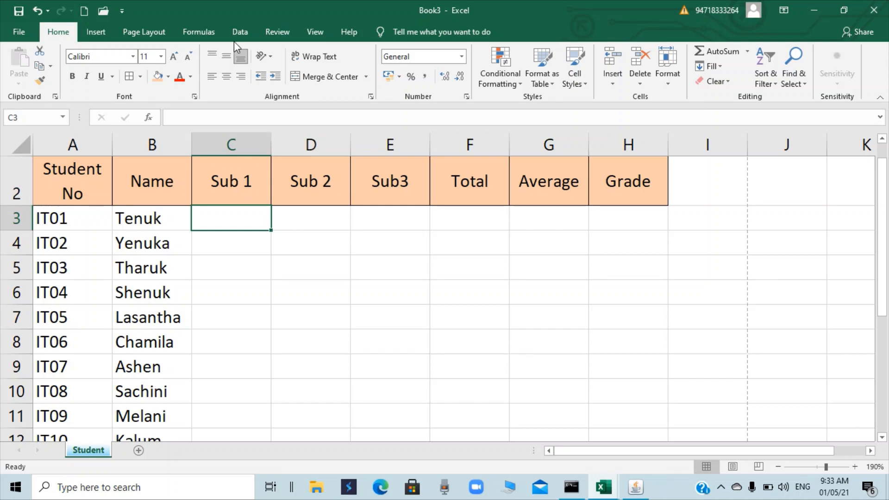
Step: Select single cells around the first student's row in turn: A3, B3, A2, D3, A3 and C3
{"action": "left_click", "coordinate": [90, 222]}
{"action": "left_click", "coordinate": [126, 225]}
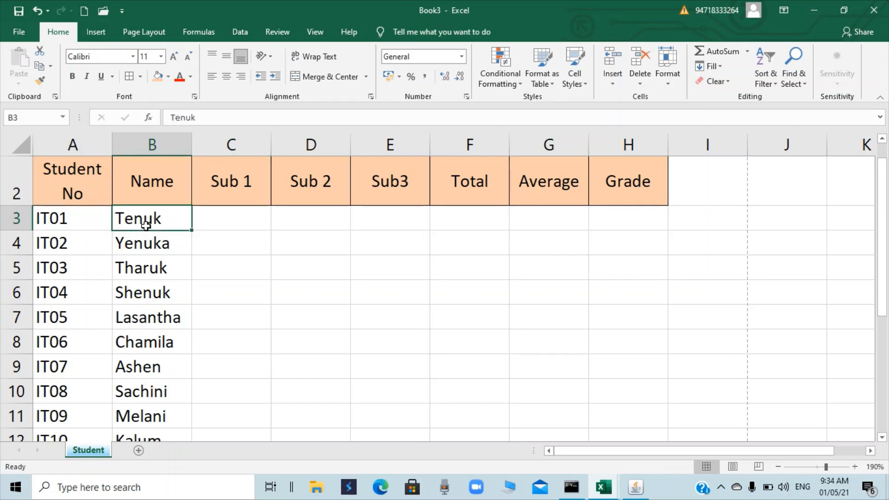
{"action": "left_click", "coordinate": [90, 195]}
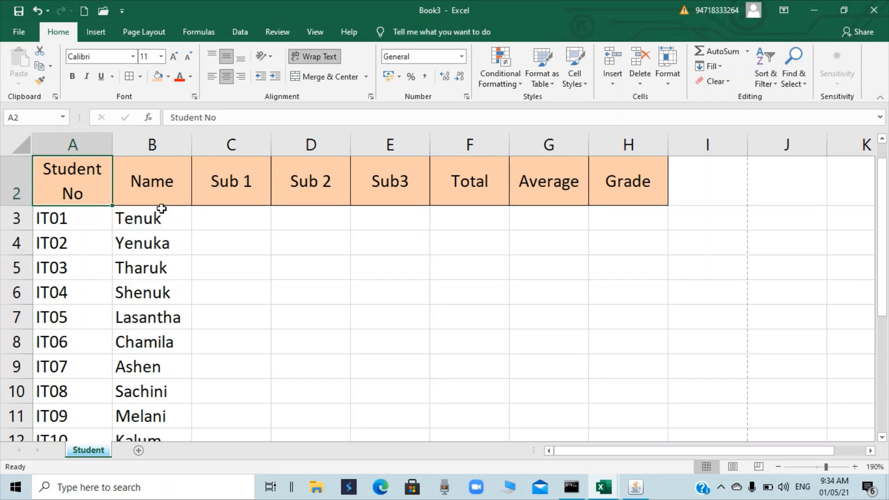
{"action": "left_click", "coordinate": [312, 218]}
{"action": "left_click", "coordinate": [96, 222]}
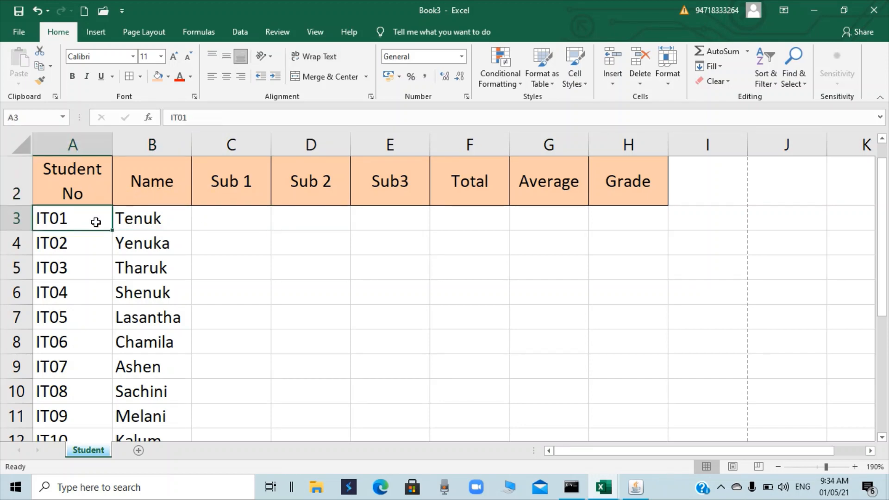
{"action": "left_click", "coordinate": [251, 220]}
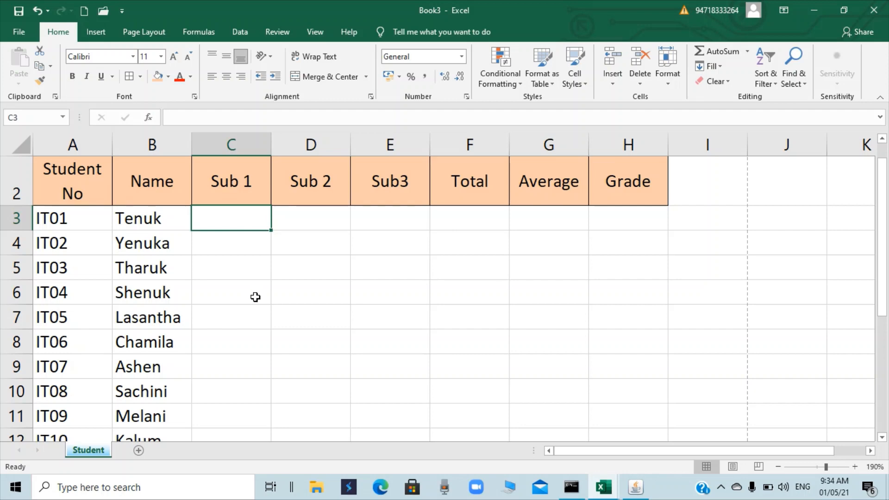
Step: Move the active cell along row 3 from C3 to the Grade column and back to A3
{"action": "key", "text": "Right"}
{"action": "key", "text": "Right"}
{"action": "key", "text": "Right"}
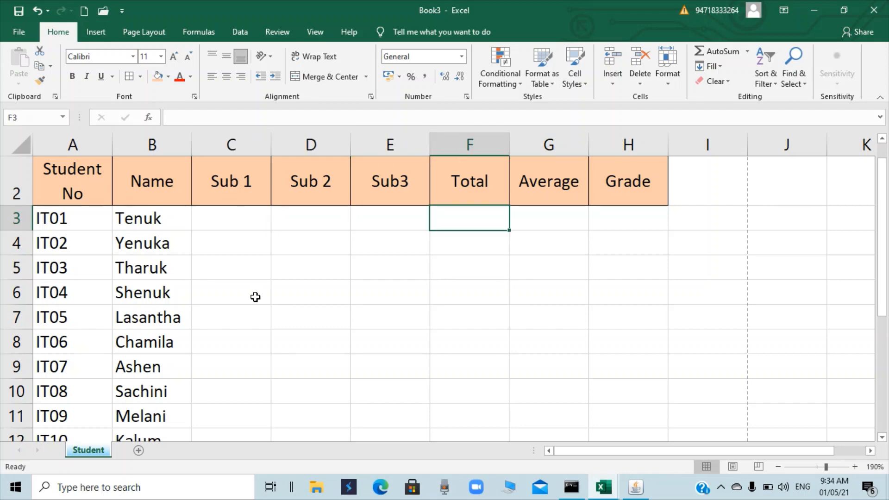
{"action": "key", "text": "Right"}
{"action": "key", "text": "Right"}
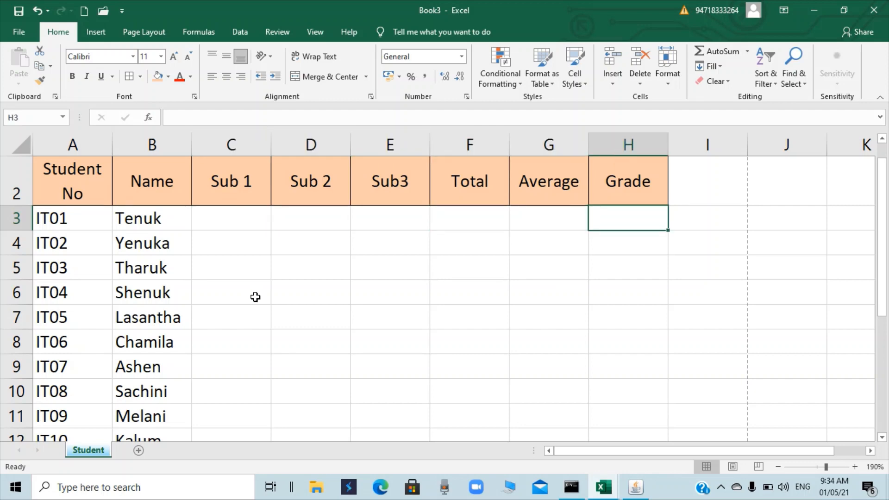
{"action": "key", "text": "Left"}
{"action": "key", "text": "Left"}
{"action": "key", "text": "Left"}
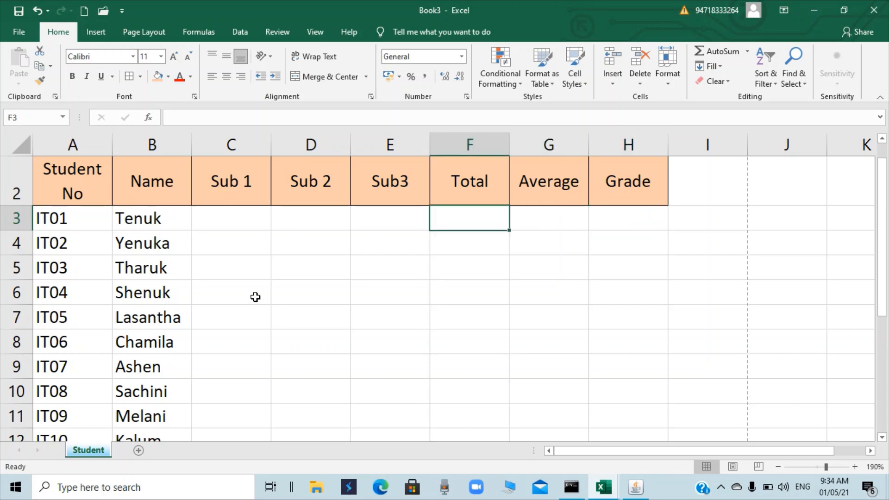
{"action": "key", "text": "Left"}
{"action": "key", "text": "Left"}
{"action": "key", "text": "Left"}
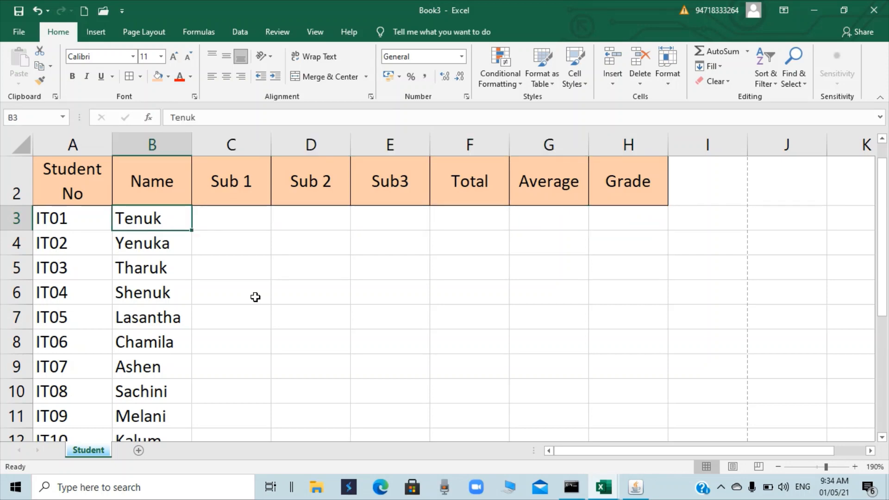
{"action": "key", "text": "Left"}
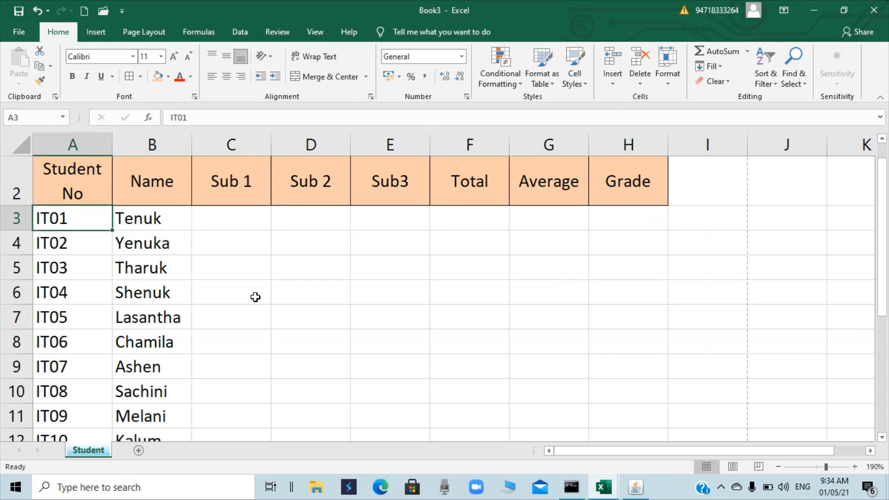
Step: Move the active cell down to A6 and back, and down the Name column to B5 and back to B3
{"action": "key", "text": "Down"}
{"action": "key", "text": "Down"}
{"action": "key", "text": "Down"}
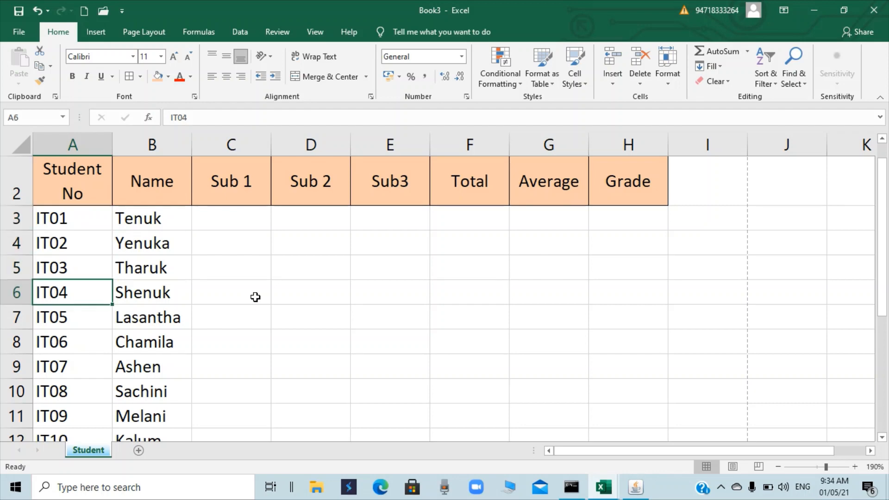
{"action": "key", "text": "Up"}
{"action": "key", "text": "Up"}
{"action": "key", "text": "Up"}
{"action": "key", "text": "Right"}
{"action": "key", "text": "Right"}
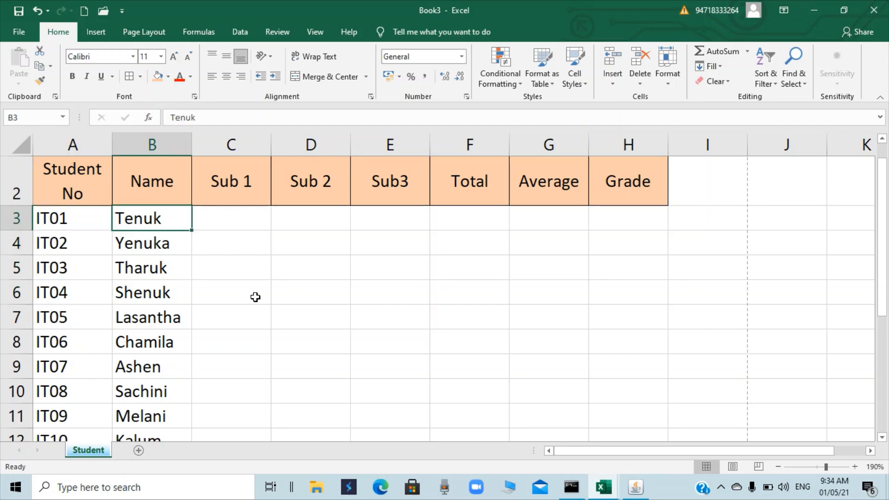
{"action": "key", "text": "Down"}
{"action": "key", "text": "Down"}
{"action": "key", "text": "Left"}
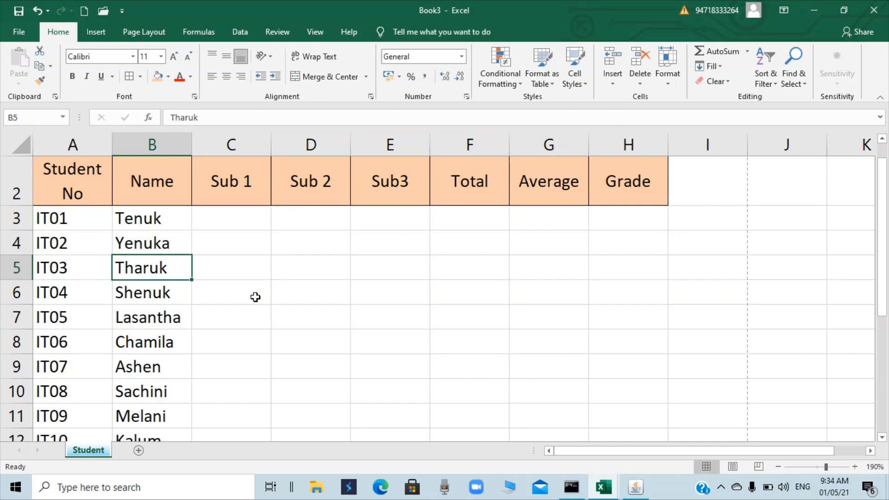
{"action": "key", "text": "Up"}
{"action": "key", "text": "Up"}
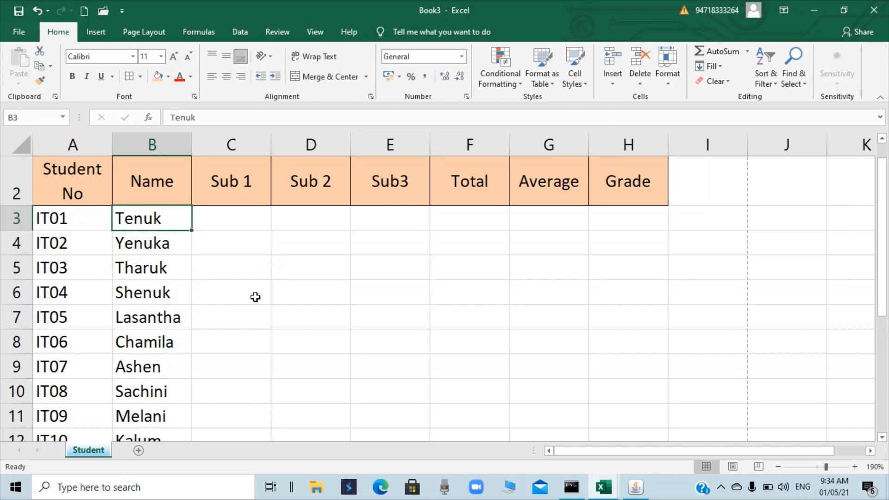
Step: Move the active cell along row 3 past the Grade column to K3 and back to A3
{"action": "key", "text": "Right"}
{"action": "key", "text": "Right"}
{"action": "key", "text": "Right"}
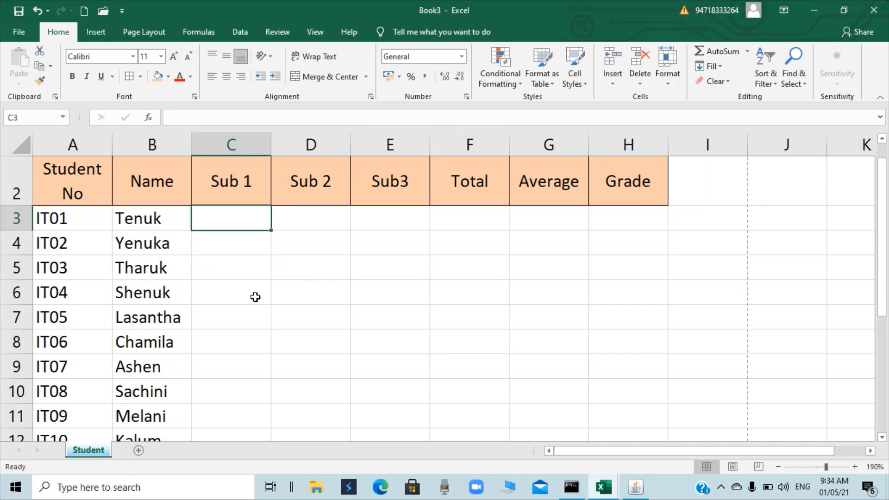
{"action": "key", "text": "Right"}
{"action": "key", "text": "Right"}
{"action": "key", "text": "Right"}
{"action": "key", "text": "Right"}
{"action": "key", "text": "Right"}
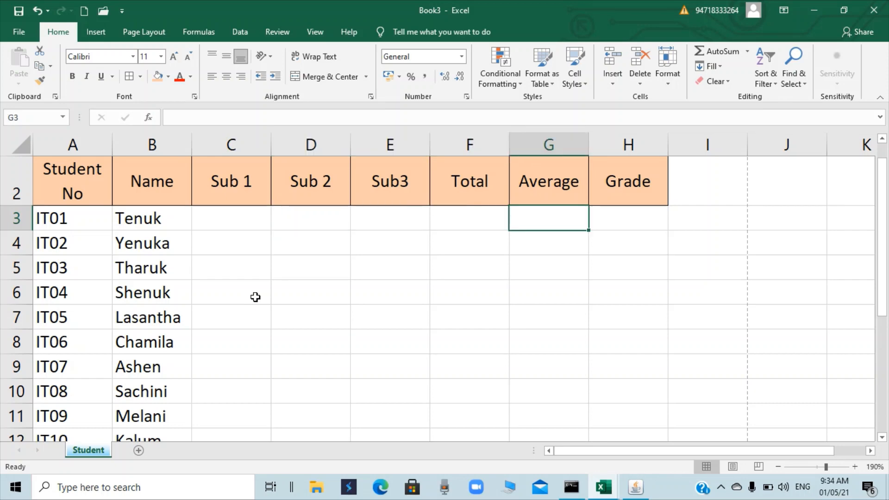
{"action": "key", "text": "Right"}
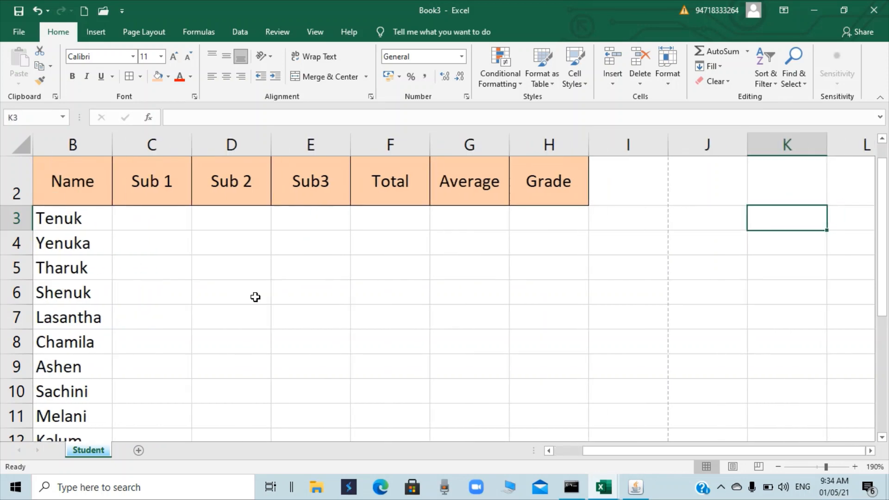
{"action": "key", "text": "Left"}
{"action": "key", "text": "Left"}
{"action": "key", "text": "Left"}
{"action": "key", "text": "Left"}
{"action": "key", "text": "Left"}
{"action": "key", "text": "Left"}
{"action": "key", "text": "Left"}
{"action": "key", "text": "Left"}
{"action": "key", "text": "Left"}
{"action": "key", "text": "Left"}
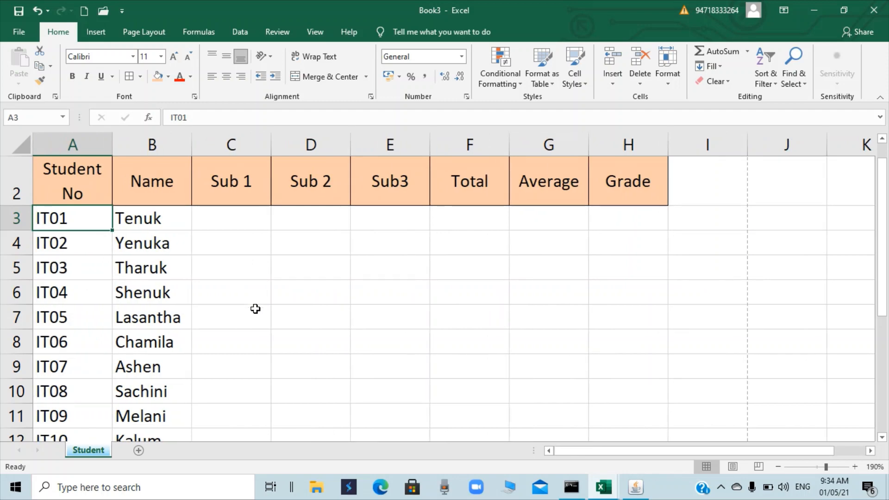
{"action": "key", "text": "Right"}
{"action": "key", "text": "Right"}
{"action": "key", "text": "Right"}
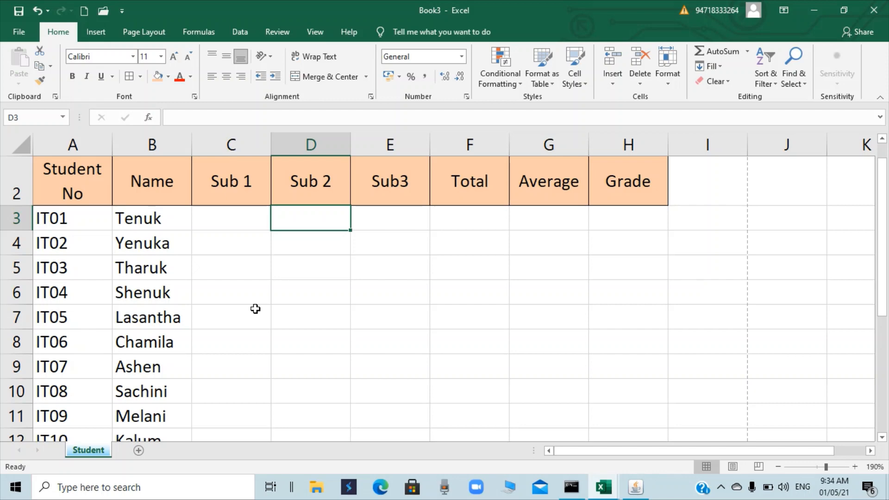
{"action": "key", "text": "Left"}
{"action": "key", "text": "Left"}
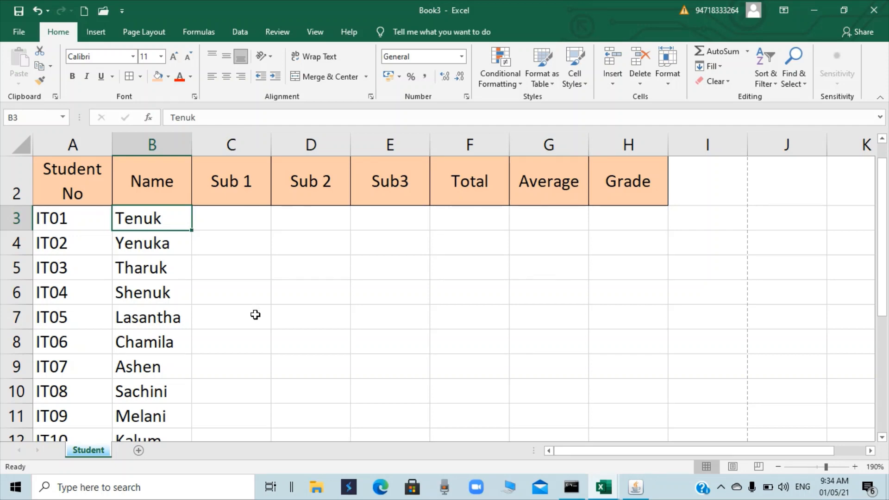
Step: Enter the Sub 1 marks 95, 90, 85 and 65 for students IT01 to IT04 in cells C3 to C6
{"action": "key", "text": "Right"}
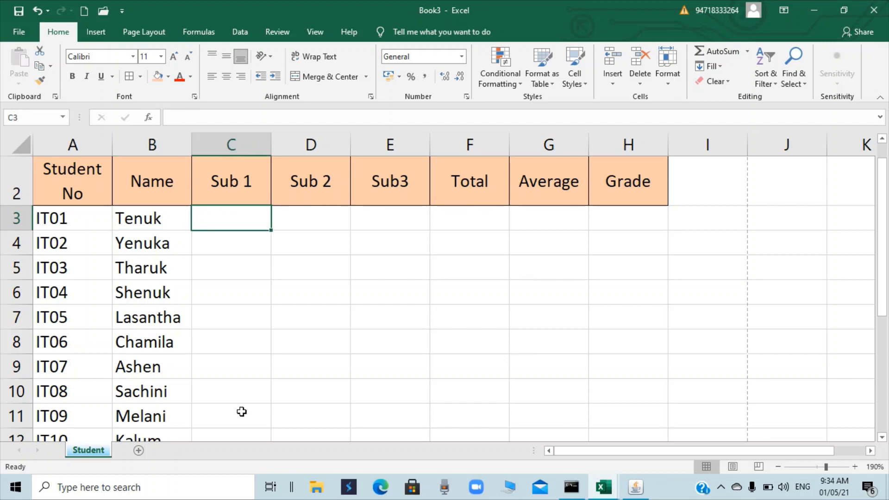
{"action": "type", "text": "95"}
{"action": "key", "text": "Return"}
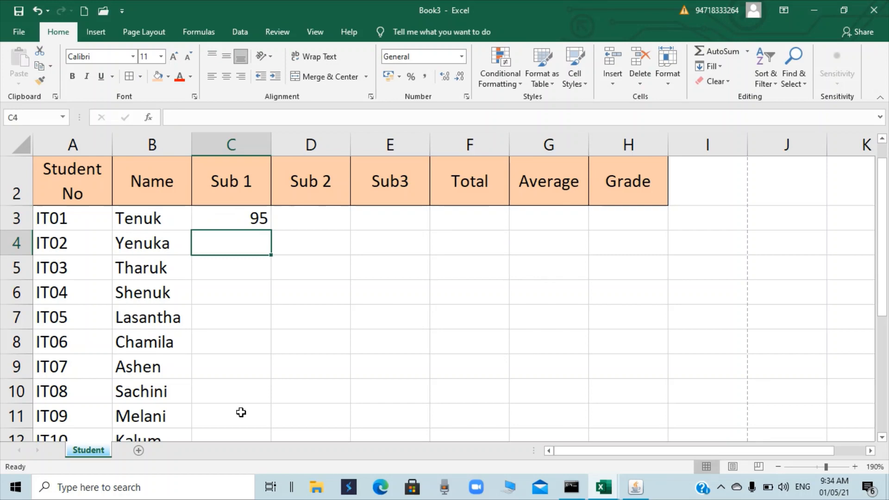
{"action": "type", "text": "90"}
{"action": "key", "text": "Return"}
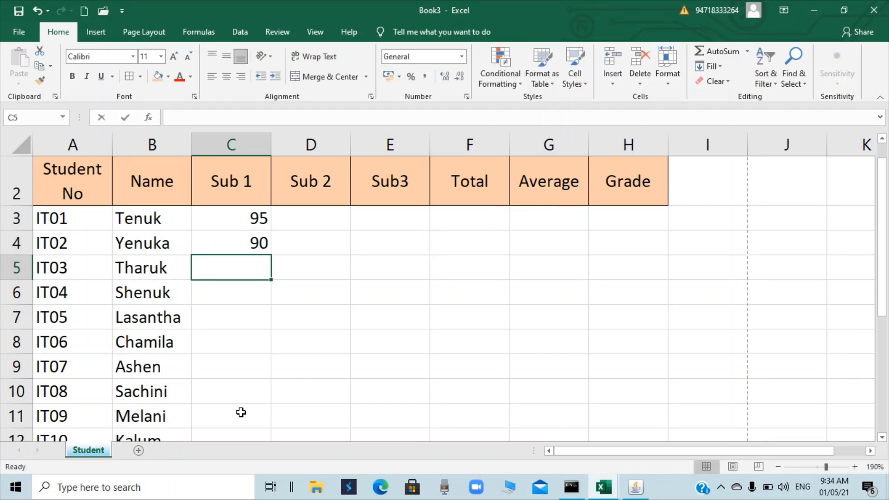
{"action": "type", "text": "85"}
{"action": "key", "text": "Return"}
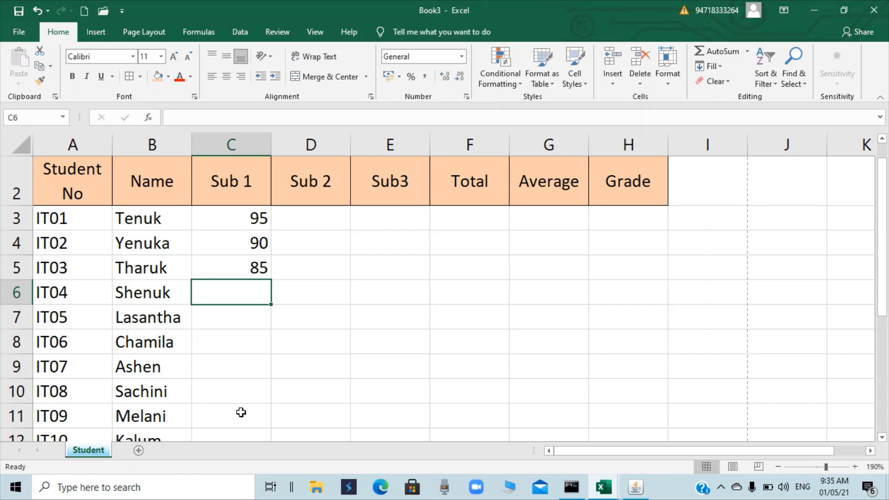
{"action": "type", "text": "65"}
{"action": "key", "text": "Return"}
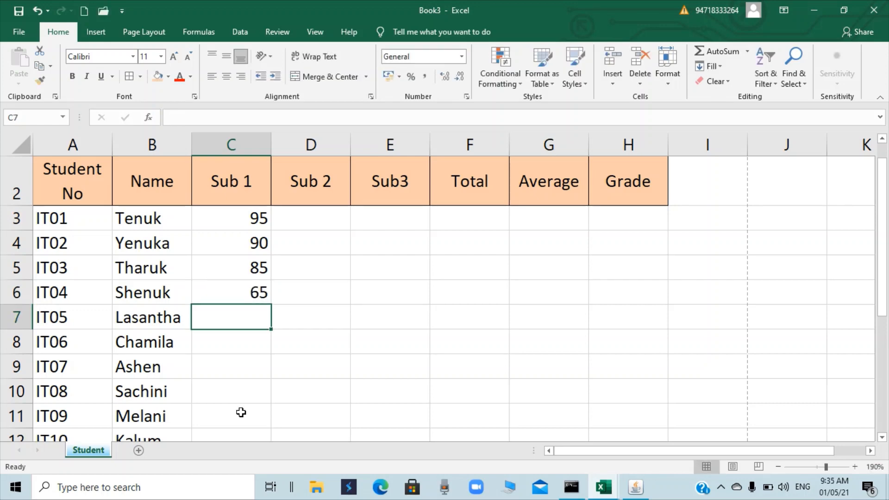
Step: Enter the Sub 1 marks 35, 42, 25 and 30 for students IT05 to IT08 in cells C7 to C10
{"action": "type", "text": "35"}
{"action": "key", "text": "Return"}
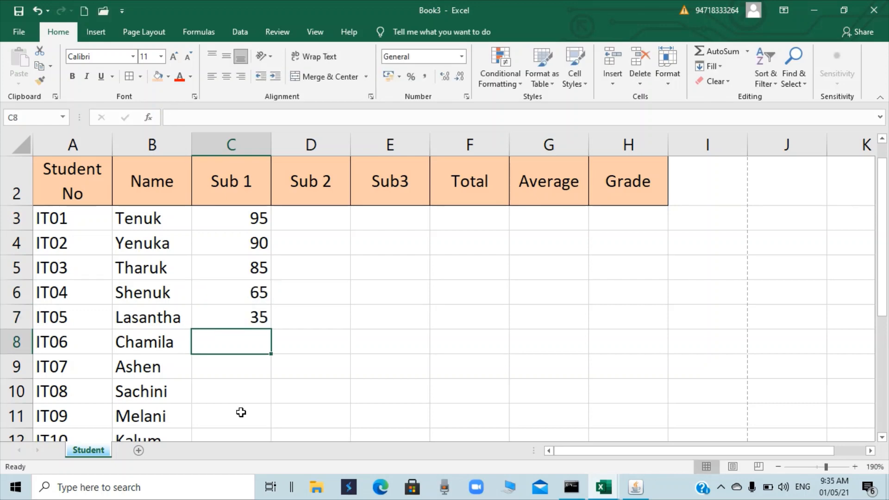
{"action": "type", "text": "42"}
{"action": "key", "text": "Return"}
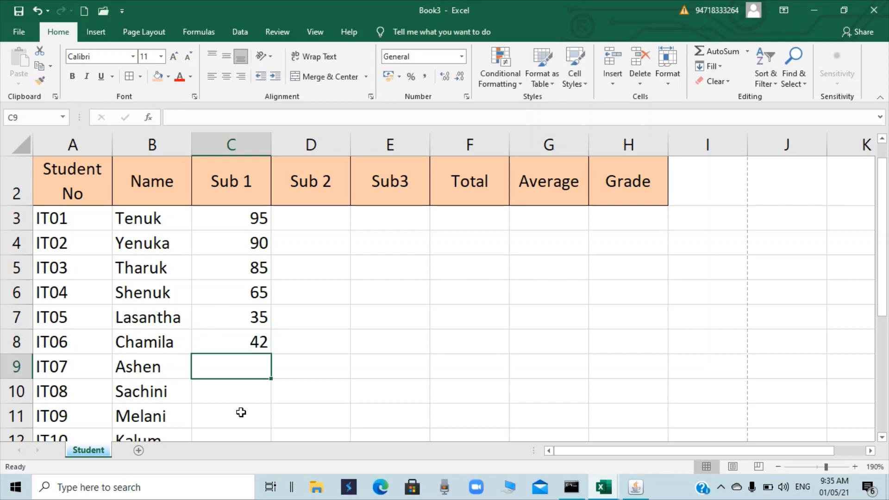
{"action": "type", "text": "25"}
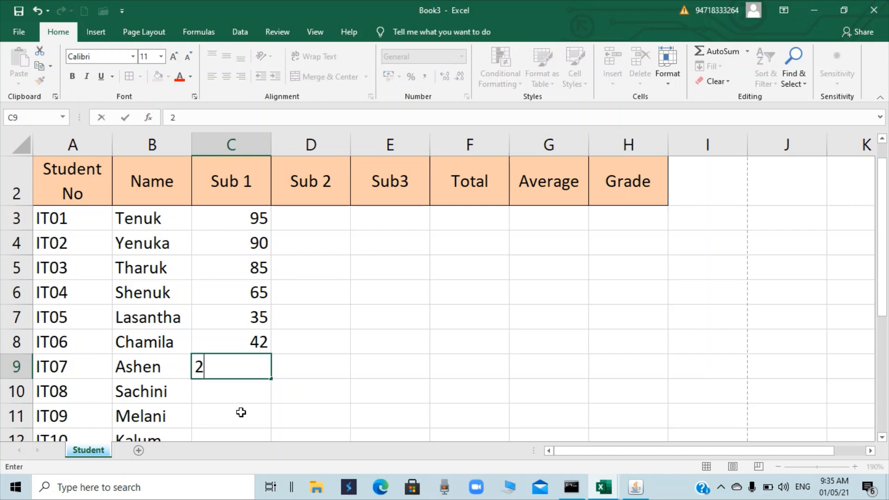
{"action": "key", "text": "Return"}
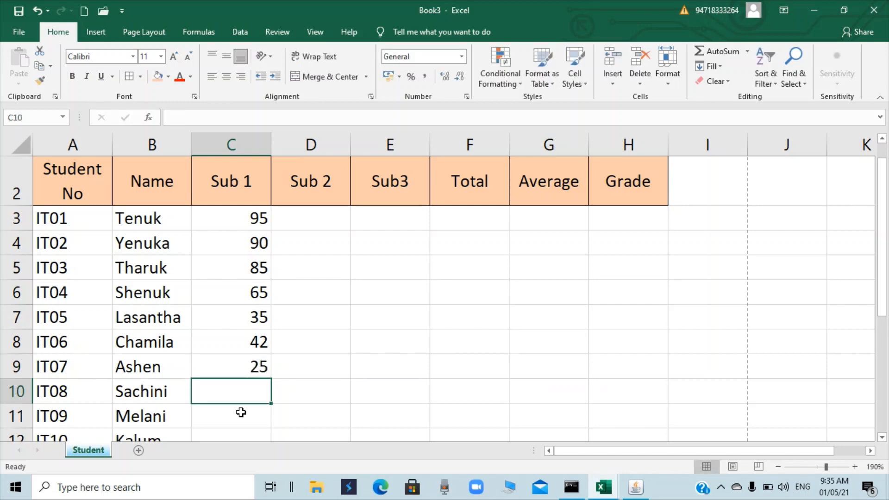
{"action": "type", "text": "30"}
{"action": "key", "text": "Return"}
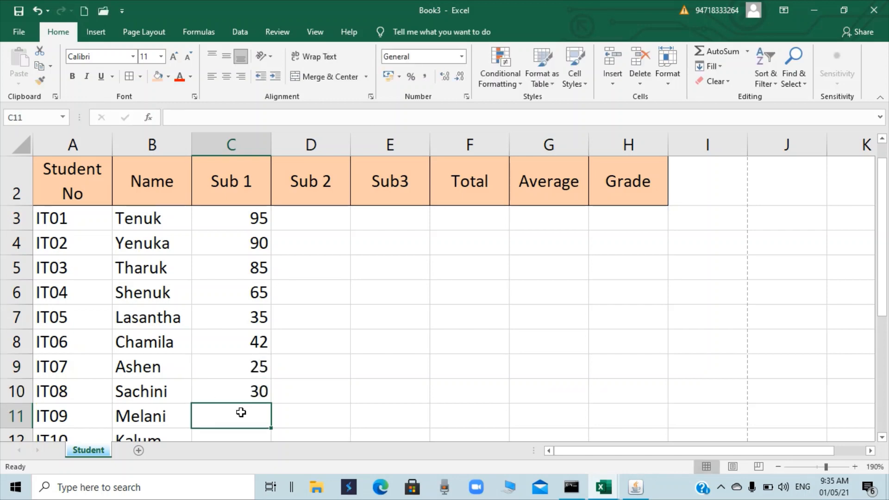
Step: Enter the Sub 1 marks 72 and 98 for students IT09 and IT10 in cells C11 and C12
{"action": "type", "text": "72"}
{"action": "key", "text": "Return"}
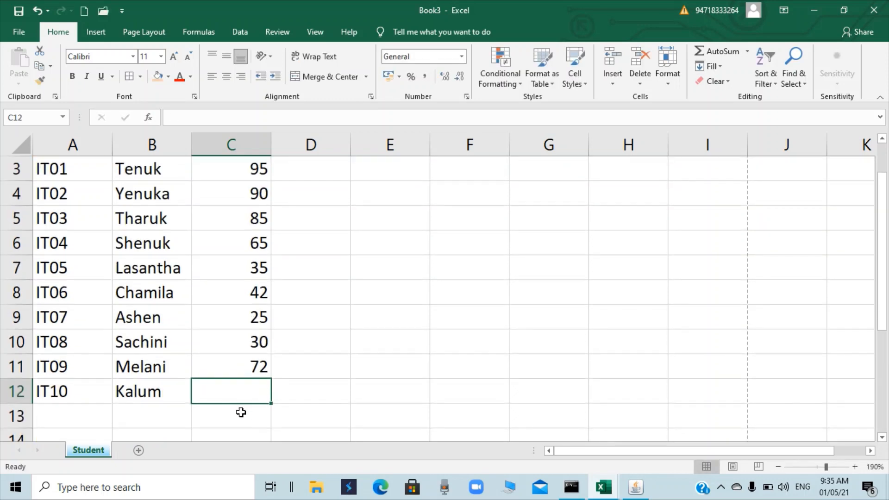
{"action": "type", "text": "98"}
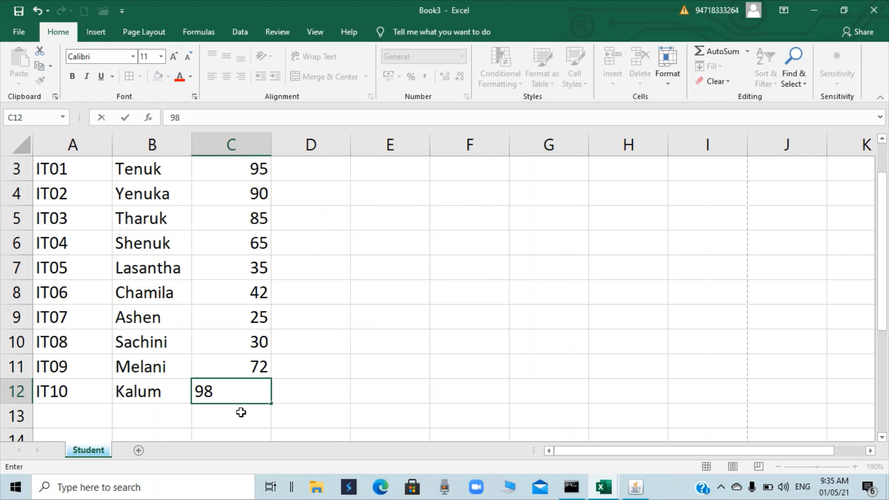
{"action": "type", "text": "."}
{"action": "key", "text": "Return"}
Step: Enter the Sub 2 marks 98, 95, 84 and 70 for students IT01 to IT04 in cells D3 to D6
{"action": "scroll", "coordinate": [646, 205], "scroll_direction": "up", "scroll_amount": 1}
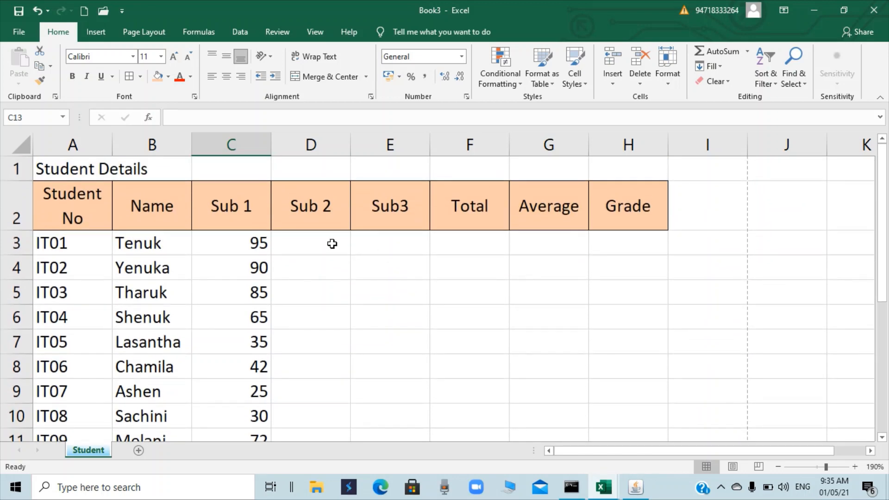
{"action": "left_click", "coordinate": [309, 244]}
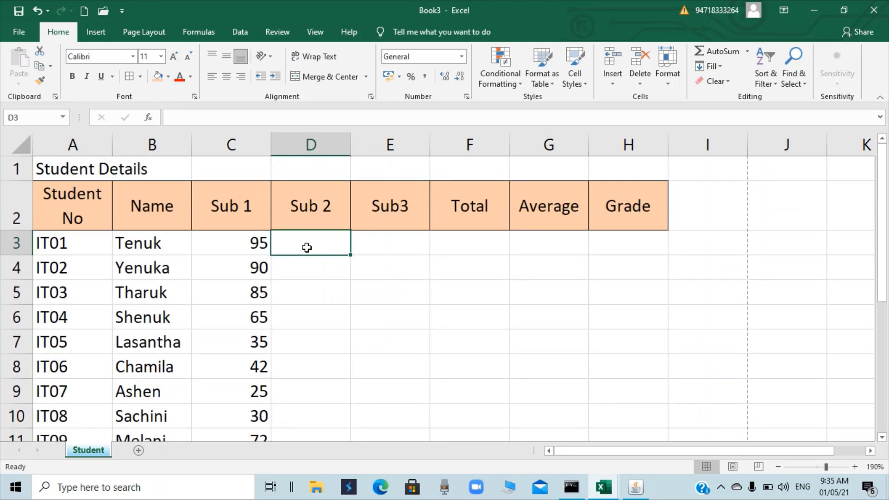
{"action": "type", "text": "98"}
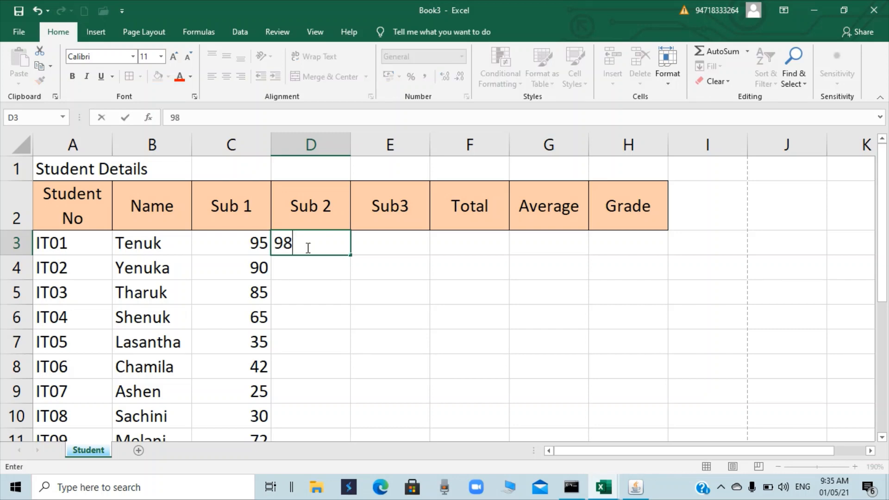
{"action": "key", "text": "Return"}
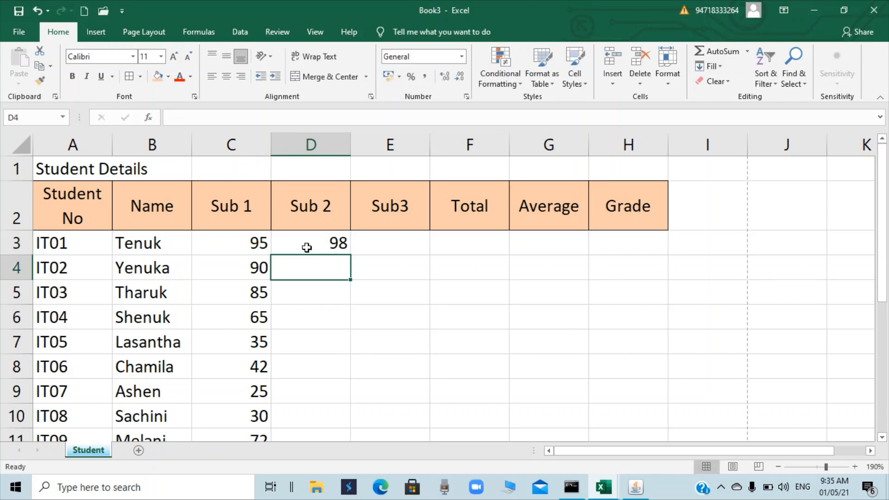
{"action": "type", "text": "95"}
{"action": "key", "text": "Return"}
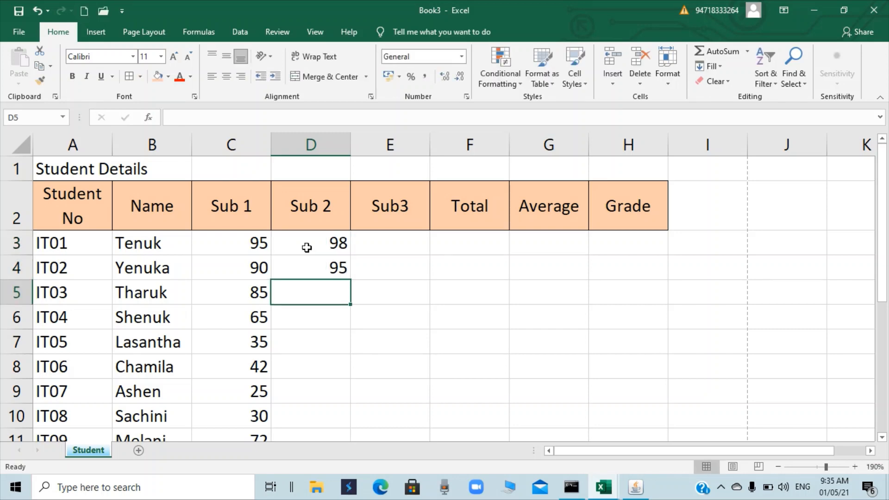
{"action": "type", "text": "84"}
{"action": "key", "text": "Return"}
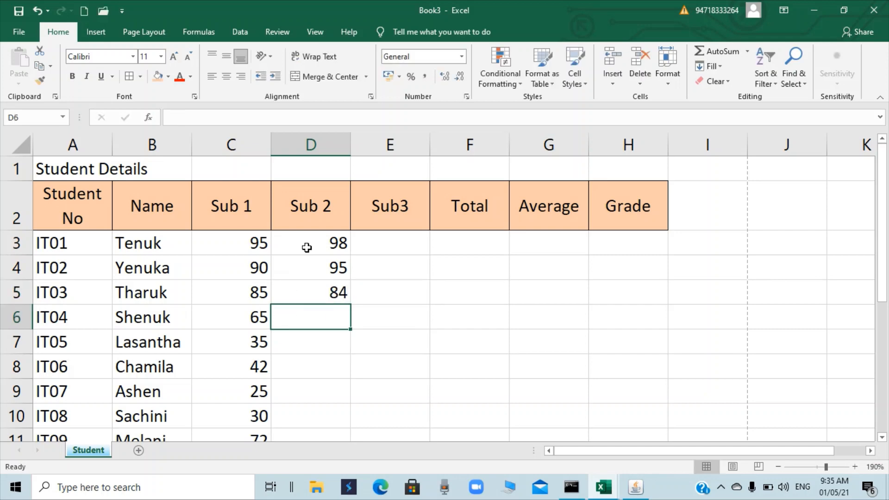
{"action": "type", "text": "70"}
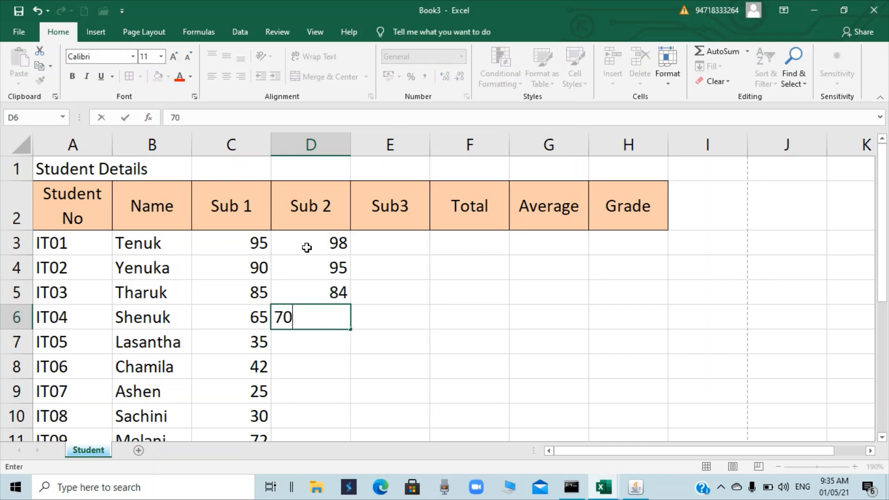
{"action": "key", "text": "Return"}
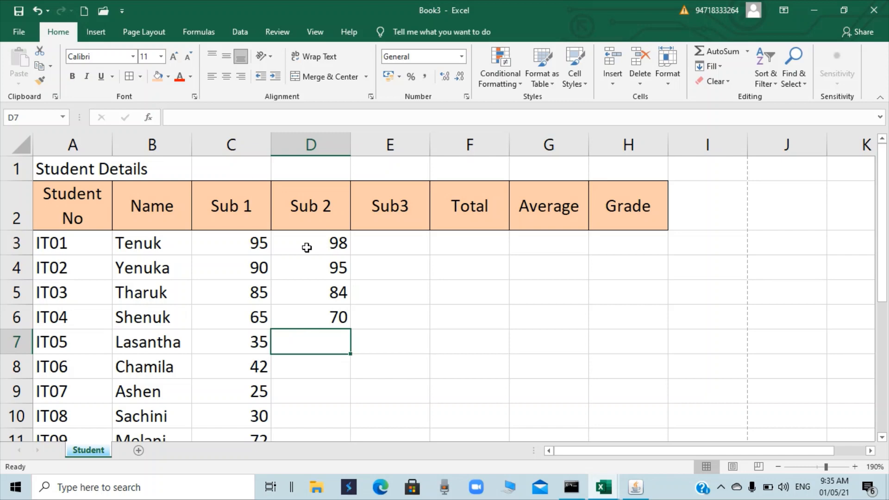
Step: Enter the Sub 2 marks 40, 50, 30 and 32 for students IT05 to IT08 in cells D7 to D10
{"action": "type", "text": "40"}
{"action": "key", "text": "Return"}
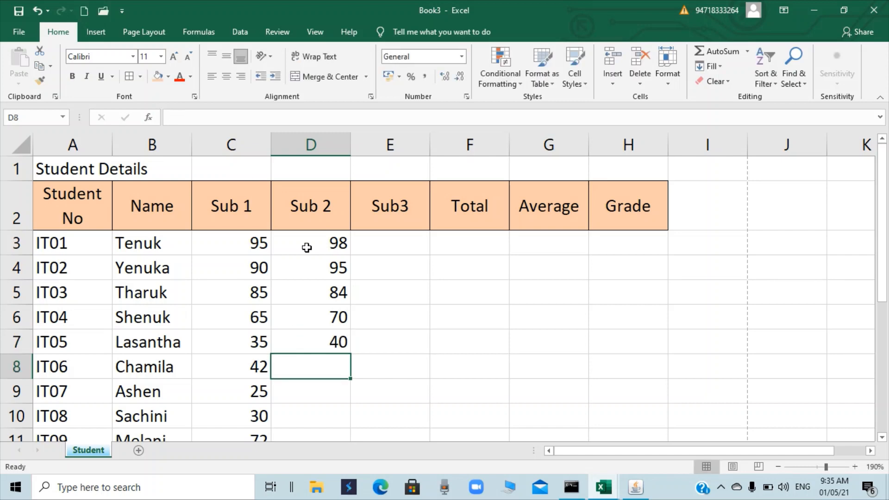
{"action": "type", "text": "50"}
{"action": "key", "text": "Return"}
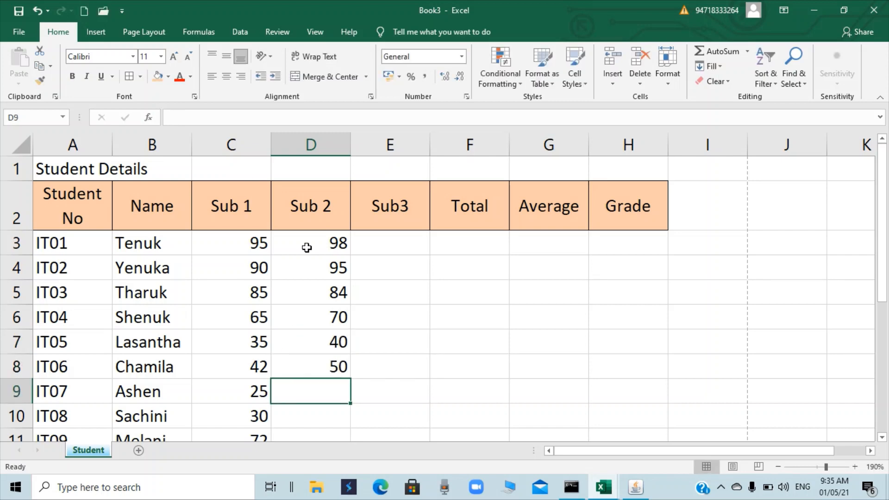
{"action": "type", "text": "30"}
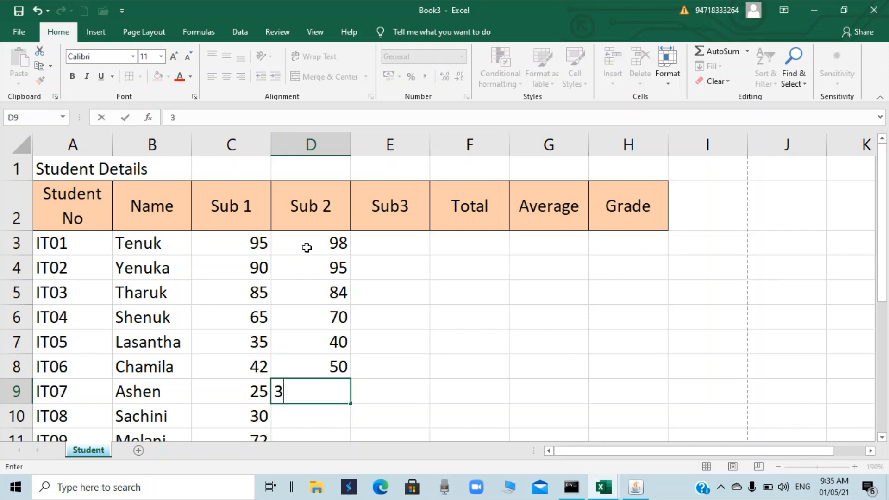
{"action": "key", "text": "Return"}
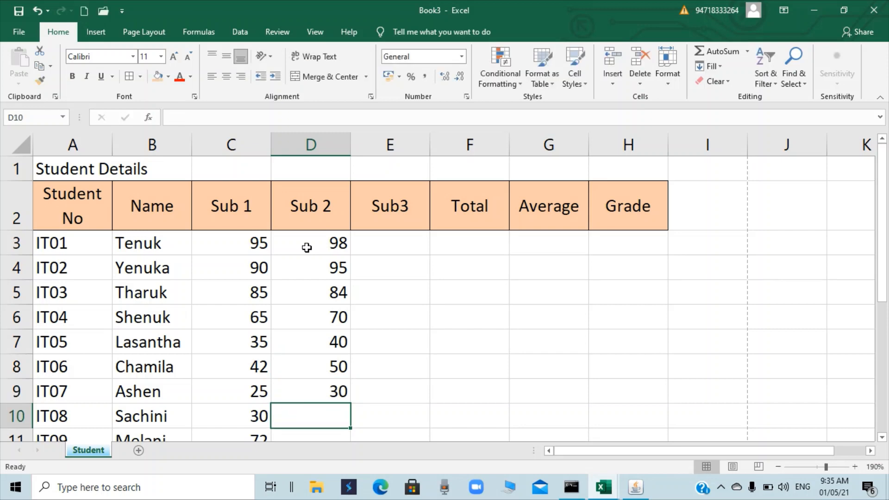
{"action": "type", "text": "323"}
{"action": "key", "text": "BackSpace"}
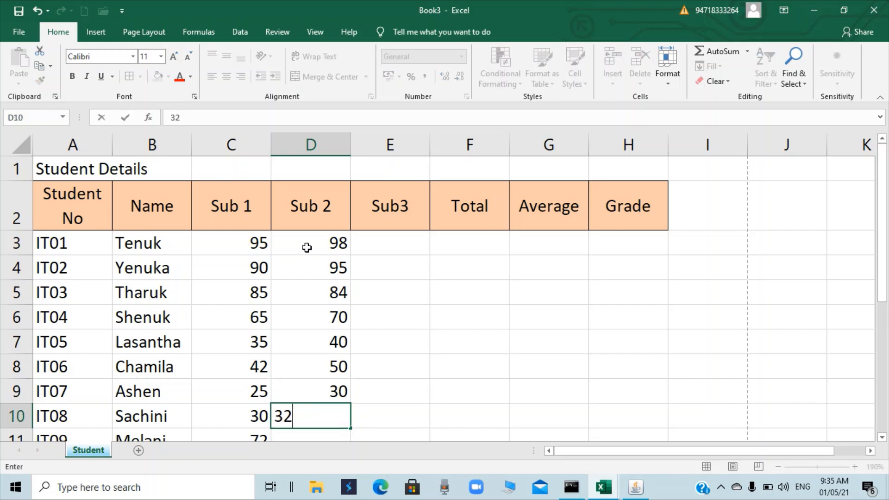
{"action": "key", "text": "Return"}
Step: Enter the Sub 2 marks 45 and 90 for students IT09 and IT10 in cells D11 and D12
{"action": "type", "text": "4"}
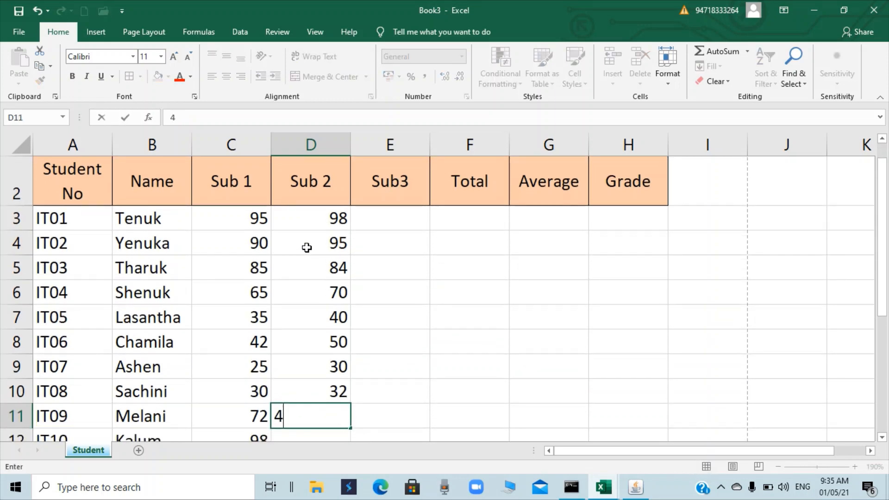
{"action": "type", "text": "5"}
{"action": "key", "text": "Return"}
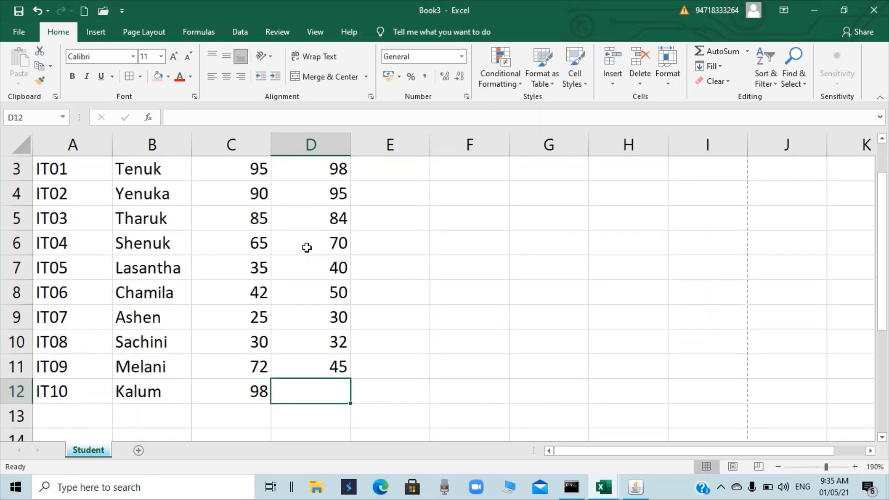
{"action": "type", "text": "90"}
{"action": "key", "text": "Tab"}
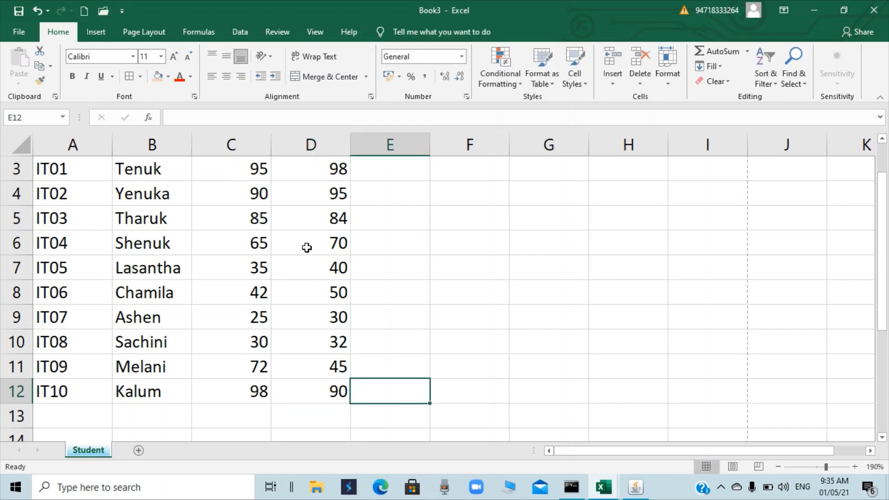
Step: Enter the Sub3 marks 99, 94, 80 and 75 for students IT01 to IT04 in cells E3 to E6
{"action": "key", "text": "Up"}
{"action": "key", "text": "Up"}
{"action": "key", "text": "Up"}
{"action": "key", "text": "Up"}
{"action": "key", "text": "Up"}
{"action": "key", "text": "Up"}
{"action": "key", "text": "Up"}
{"action": "key", "text": "Up"}
{"action": "key", "text": "Up"}
{"action": "key", "text": "Up"}
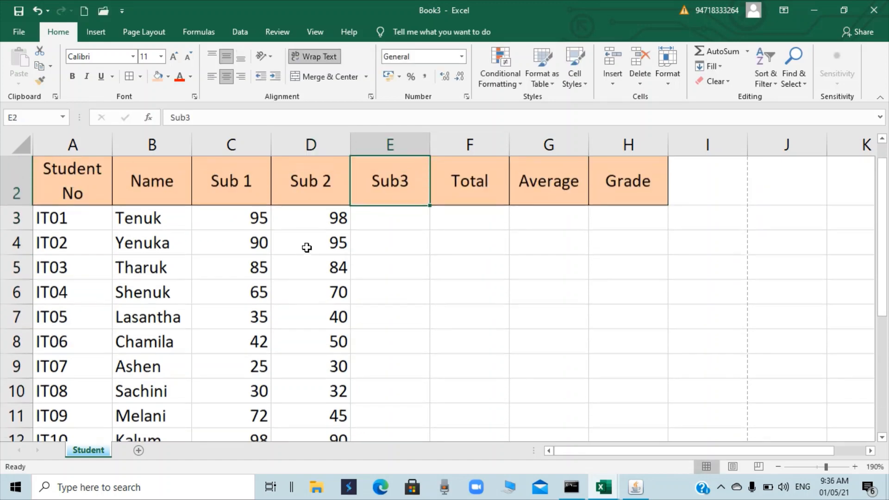
{"action": "key", "text": "Down"}
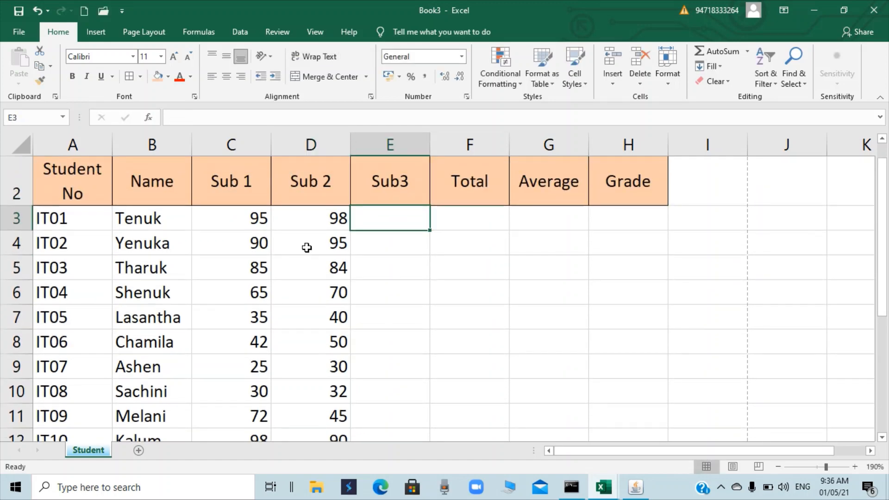
{"action": "type", "text": "99"}
{"action": "key", "text": "Return"}
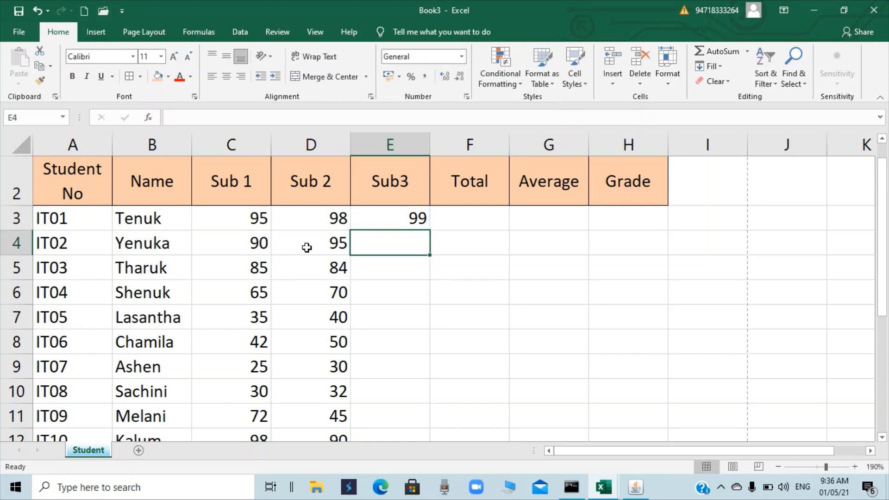
{"action": "type", "text": "94"}
{"action": "key", "text": "Return"}
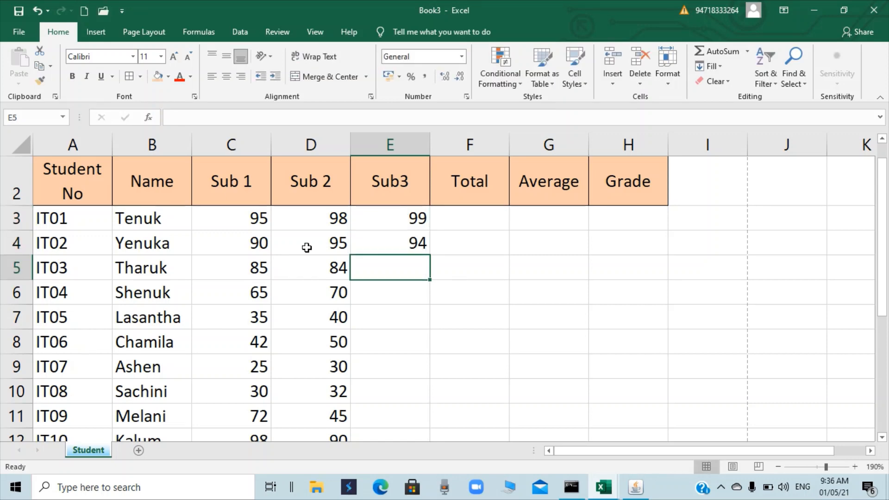
{"action": "type", "text": "80"}
{"action": "key", "text": "Return"}
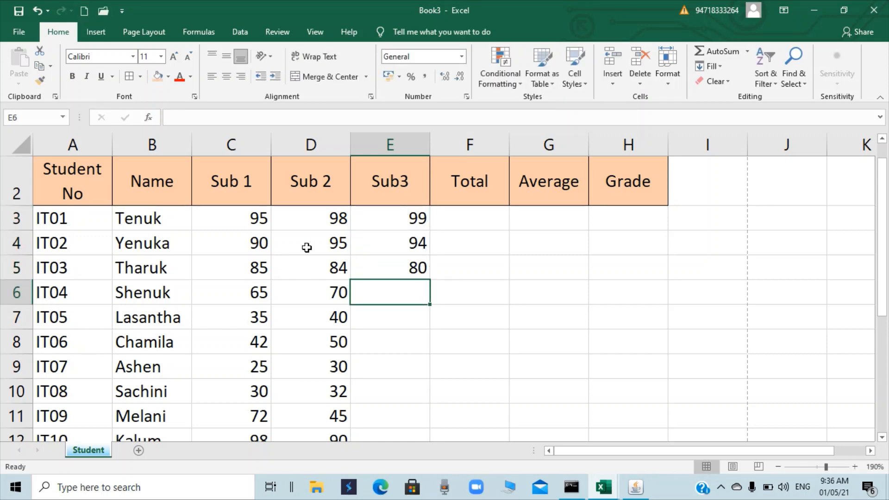
{"action": "type", "text": "75"}
{"action": "key", "text": "Return"}
Step: Enter the Sub3 marks 45, 48, 32 and 33 for students IT05 to IT08 in cells E7 to E10
{"action": "type", "text": "4"}
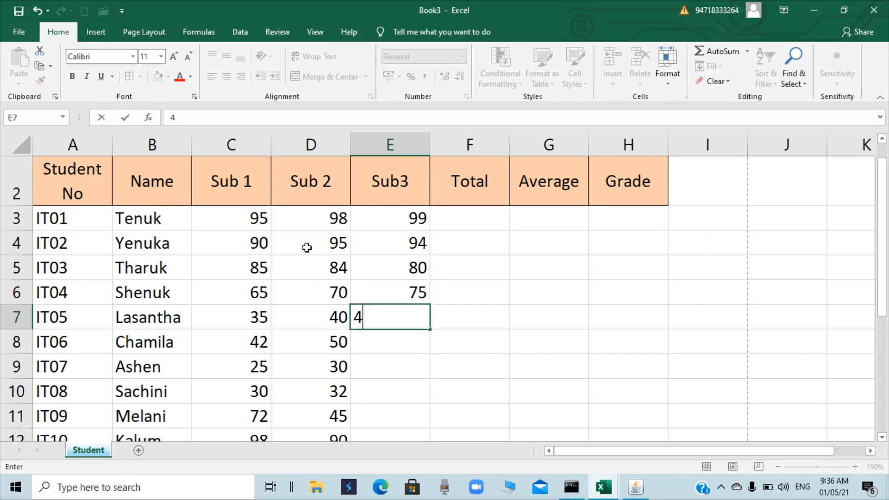
{"action": "type", "text": "5"}
{"action": "key", "text": "Return"}
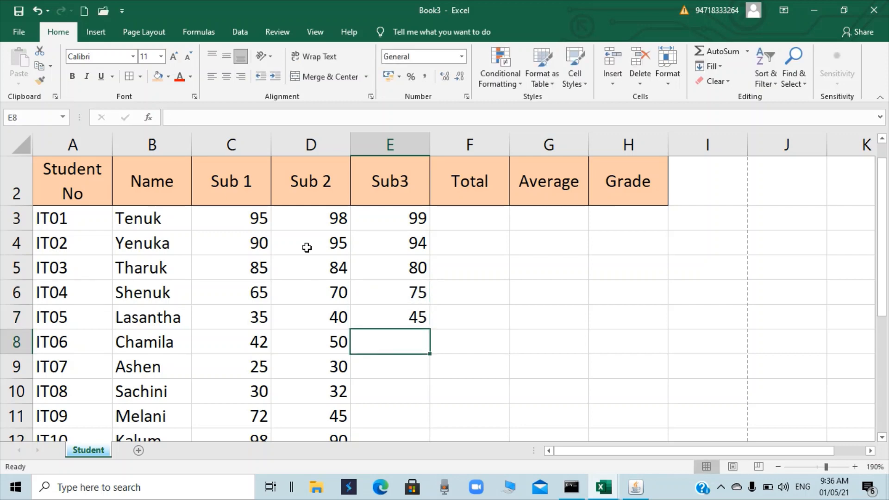
{"action": "type", "text": "48"}
{"action": "key", "text": "Return"}
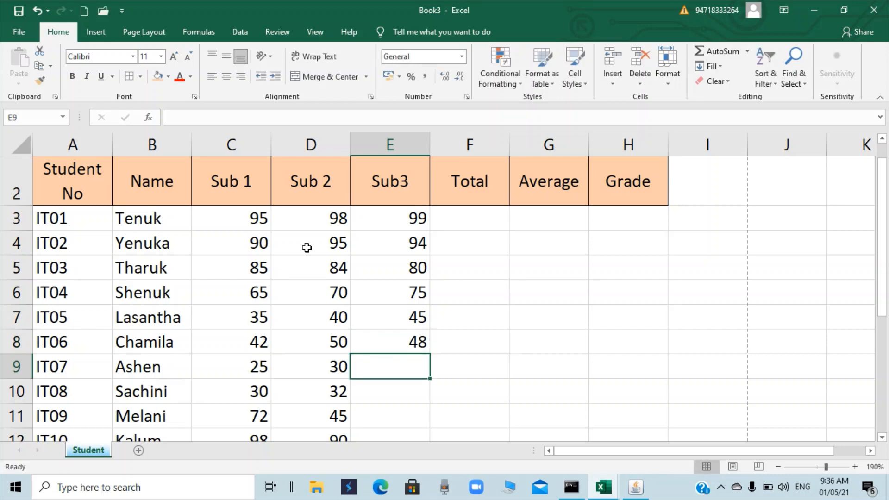
{"action": "type", "text": "32"}
{"action": "key", "text": "Return"}
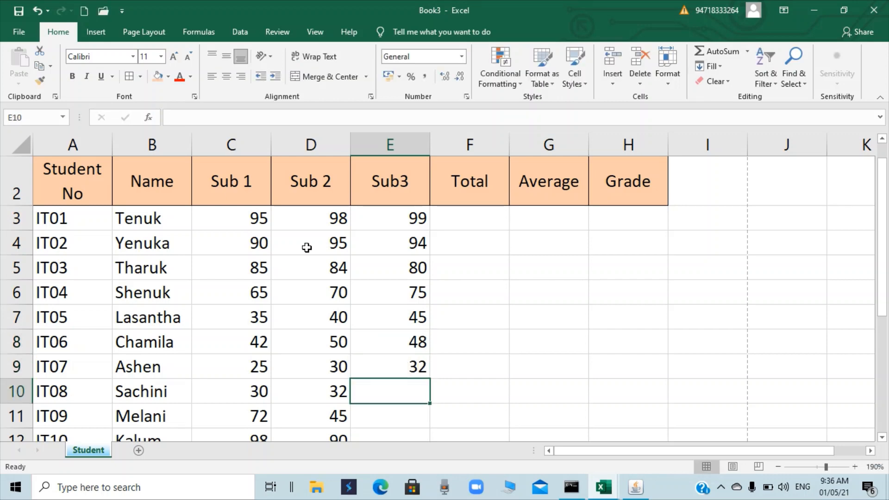
{"action": "type", "text": "33"}
{"action": "key", "text": "Return"}
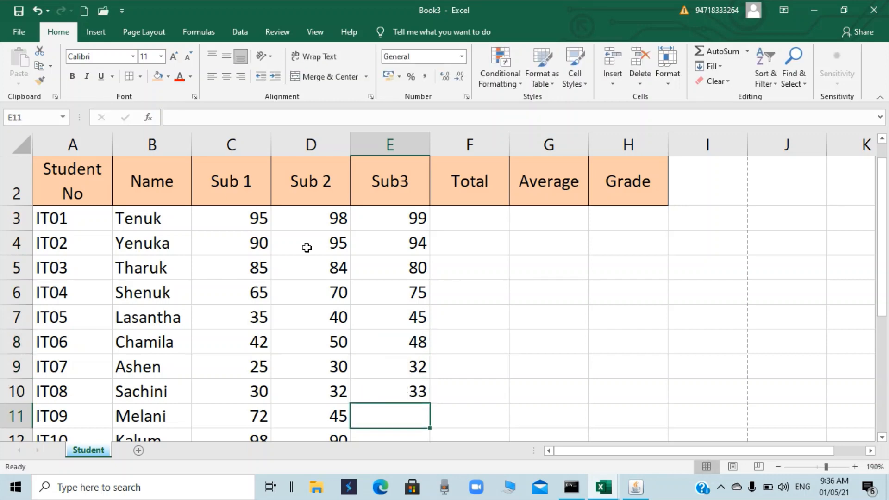
Step: Enter the Sub3 marks 50 and 95 for students IT09 and IT10 in cells E11 and E12
{"action": "type", "text": "50"}
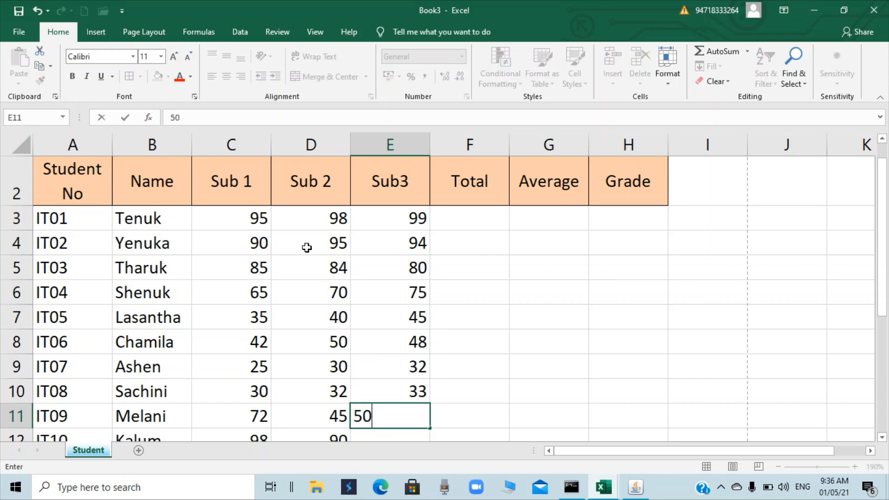
{"action": "key", "text": "Return"}
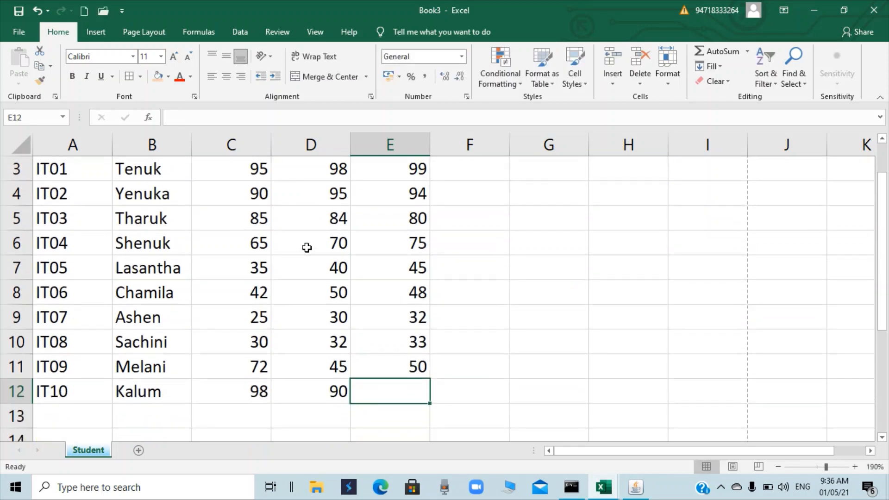
{"action": "type", "text": "95"}
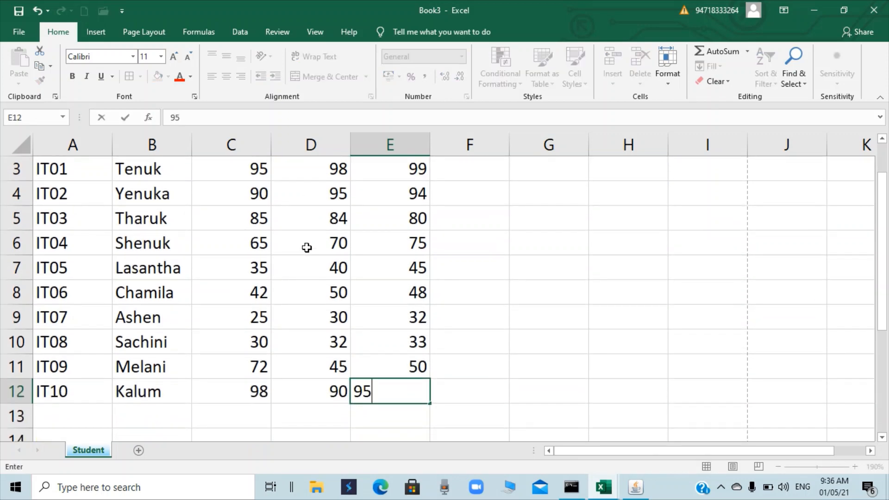
{"action": "key", "text": "Return"}
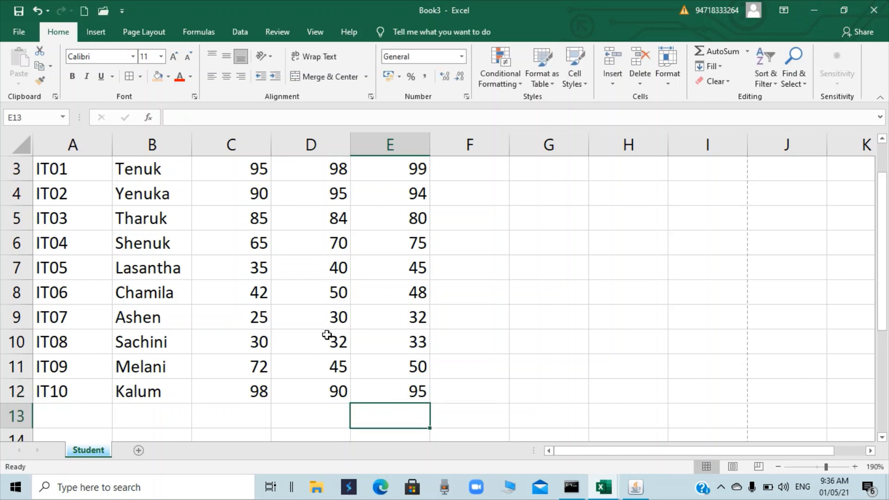
Step: Apply All Borders to the student data range A3:H12, including the empty Total, Average and Grade cells
{"action": "scroll", "coordinate": [328, 333], "scroll_direction": "up", "scroll_amount": 1}
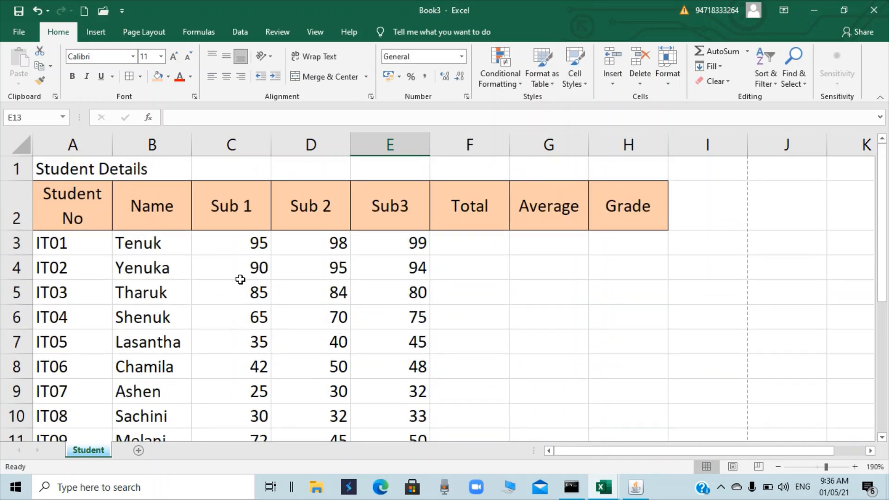
{"action": "left_click_drag", "start_coordinate": [44, 243], "coordinate": [621, 387]}
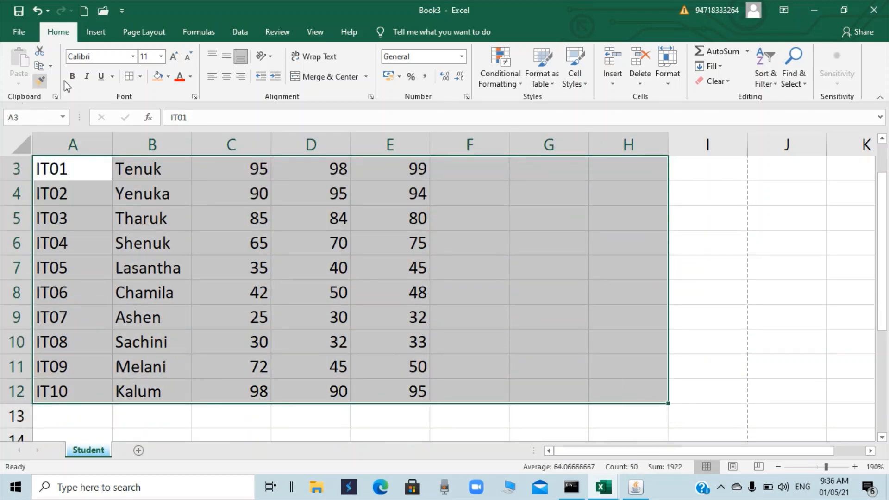
{"action": "left_click", "coordinate": [140, 77]}
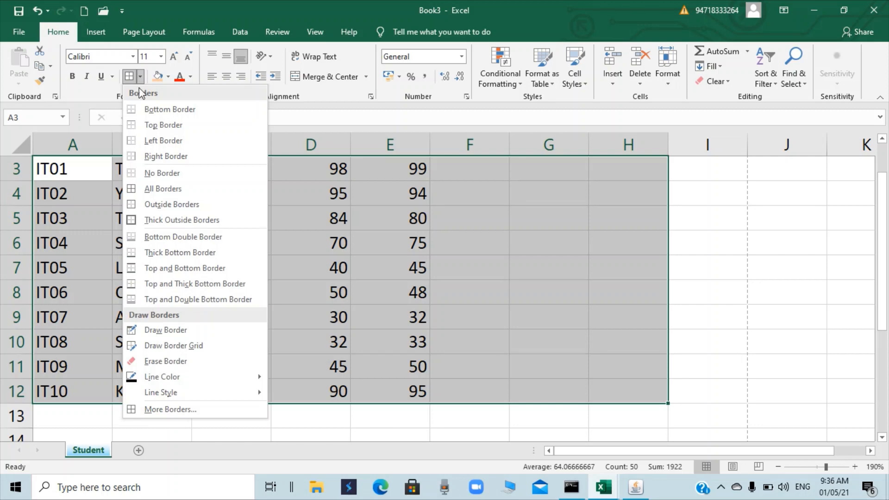
{"action": "left_click", "coordinate": [157, 191]}
{"action": "scroll", "coordinate": [278, 232], "scroll_direction": "up", "scroll_amount": 1}
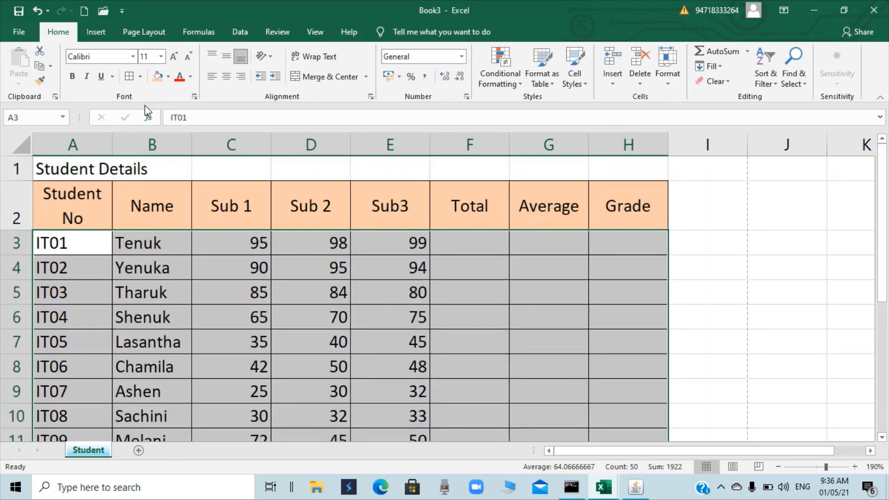
{"action": "left_click", "coordinate": [208, 276]}
Step: Make the header row A2:H2 bold with a green font colour, leaving it without underline
{"action": "left_click_drag", "start_coordinate": [88, 216], "coordinate": [595, 211]}
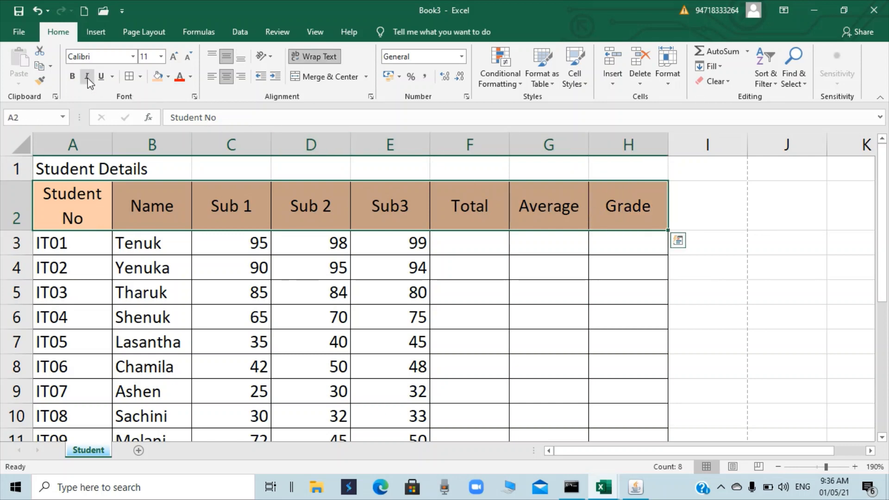
{"action": "left_click", "coordinate": [75, 78]}
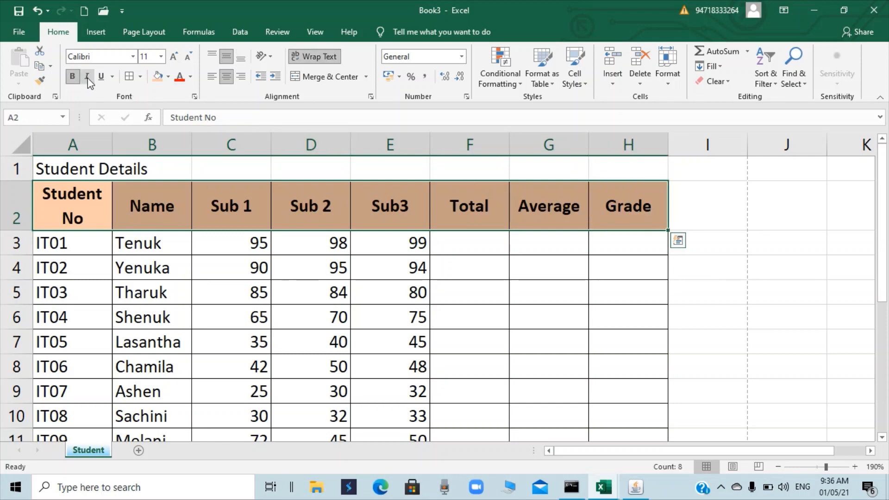
{"action": "left_click", "coordinate": [102, 79]}
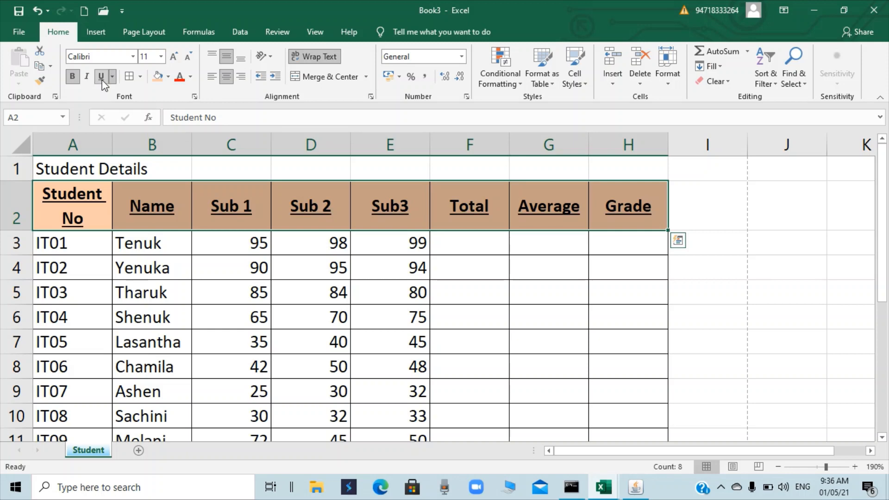
{"action": "left_click", "coordinate": [102, 77]}
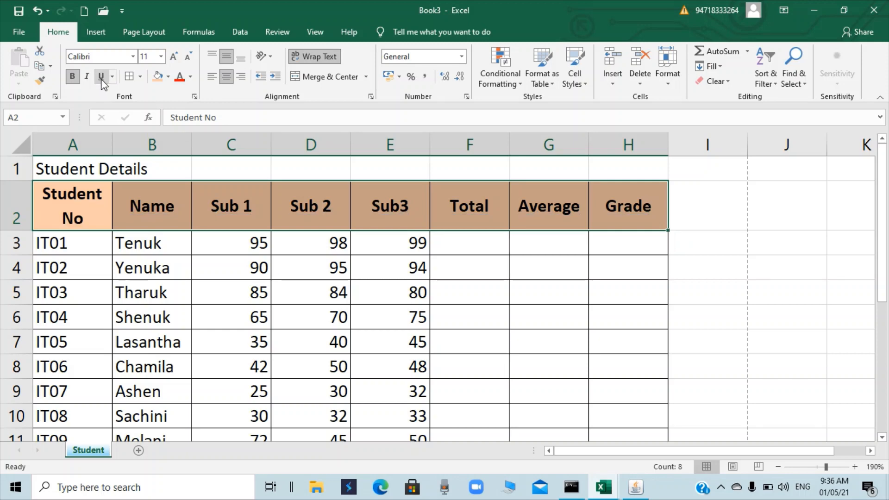
{"action": "left_click", "coordinate": [191, 77]}
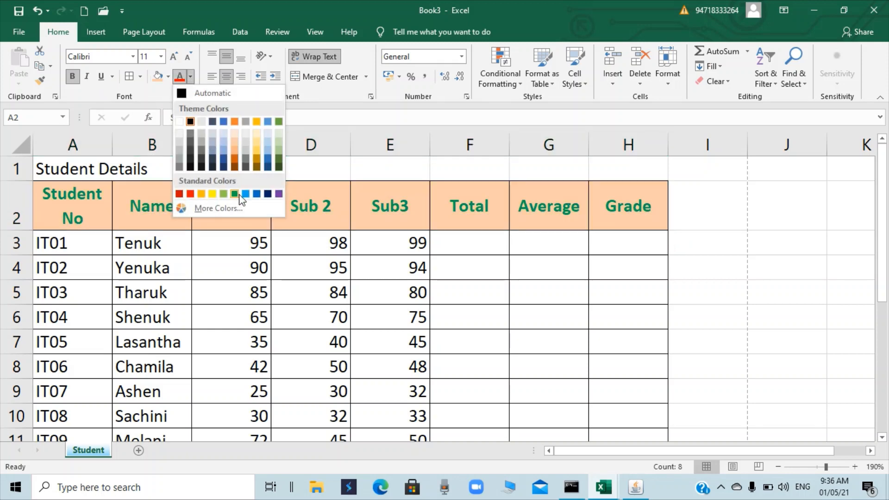
{"action": "left_click", "coordinate": [239, 195]}
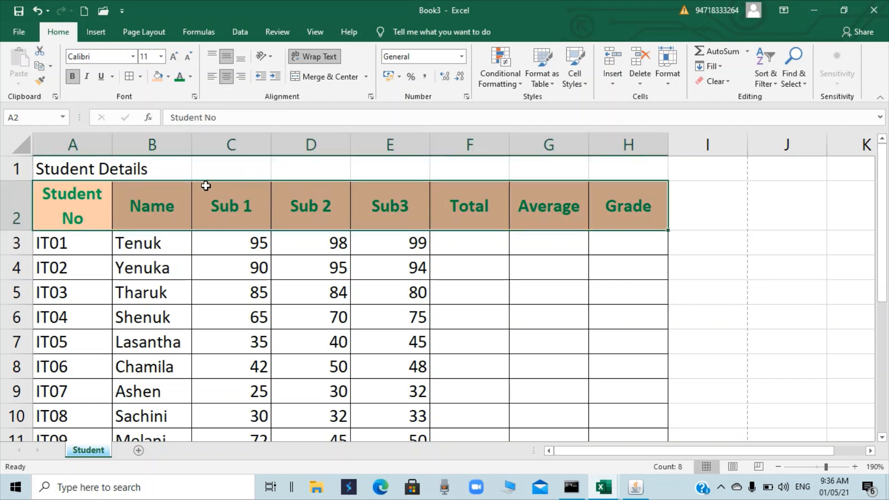
Step: Merge and center the Student Details title across cells A1 to H1
{"action": "left_click", "coordinate": [95, 166]}
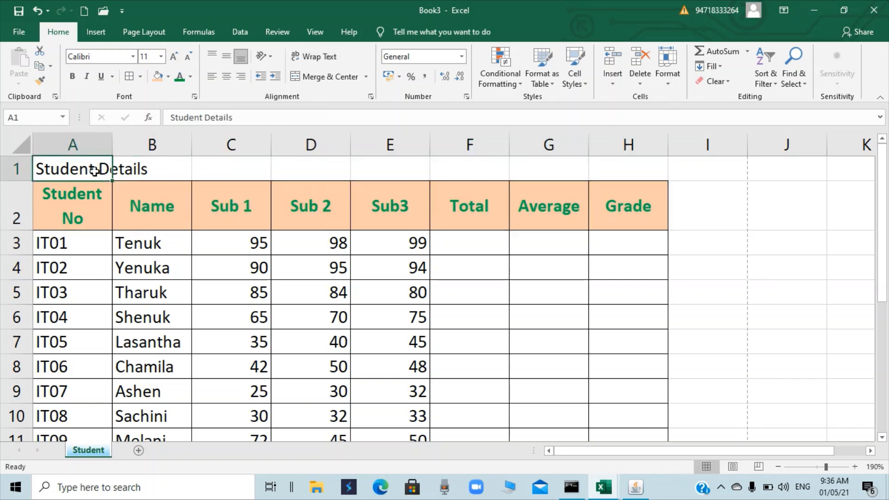
{"action": "left_click_drag", "start_coordinate": [68, 170], "coordinate": [600, 171]}
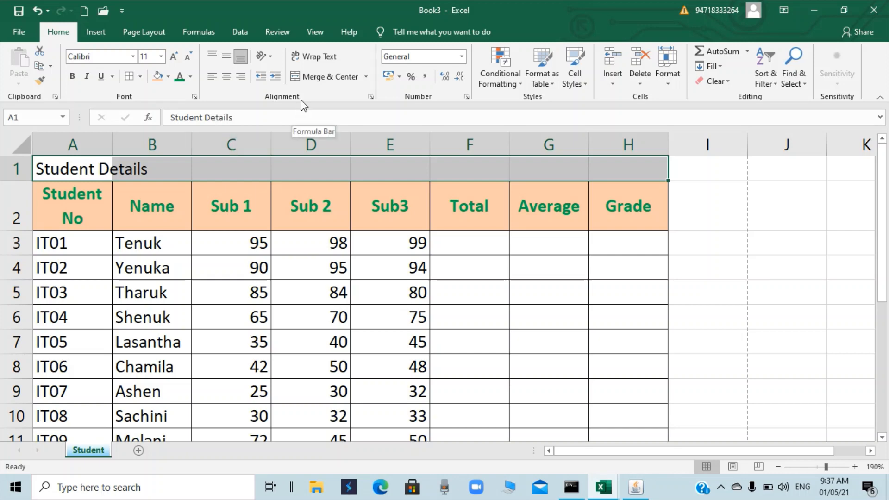
{"action": "left_click", "coordinate": [316, 78]}
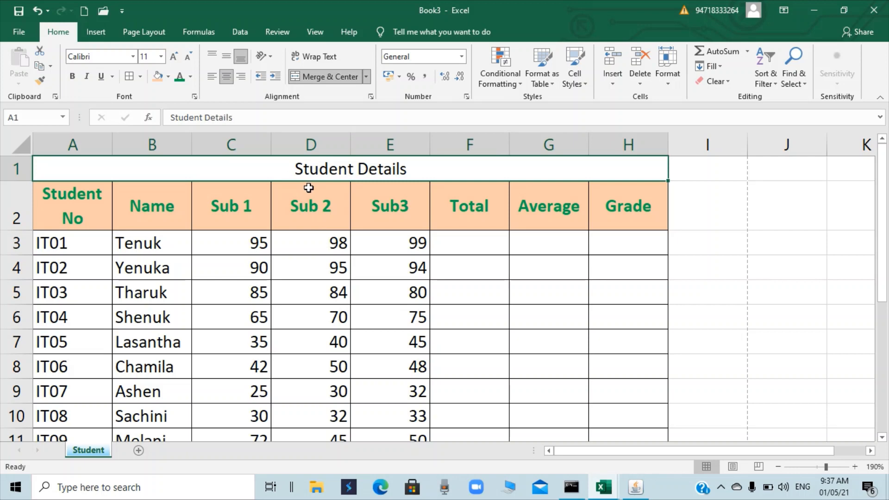
Step: Demonstrate unmerging the title cells A1:H1 and merging them again with both Merge Cells and Merge & Center
{"action": "left_click", "coordinate": [366, 76]}
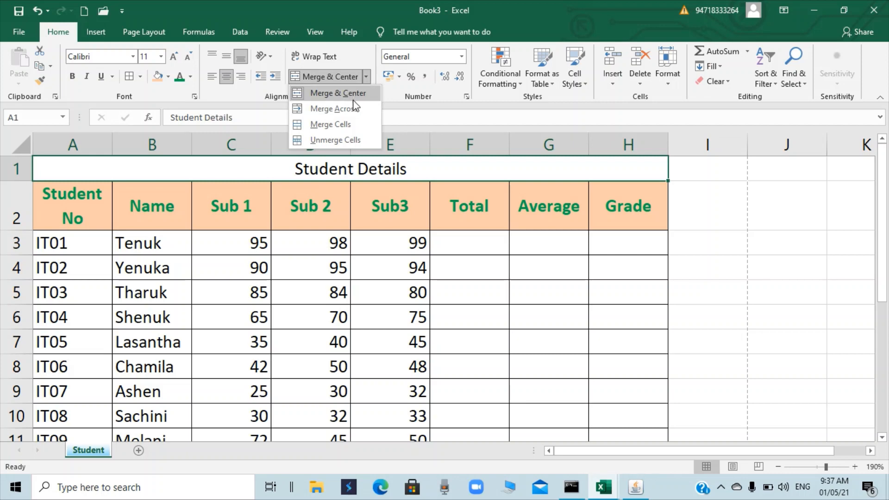
{"action": "left_click", "coordinate": [340, 140]}
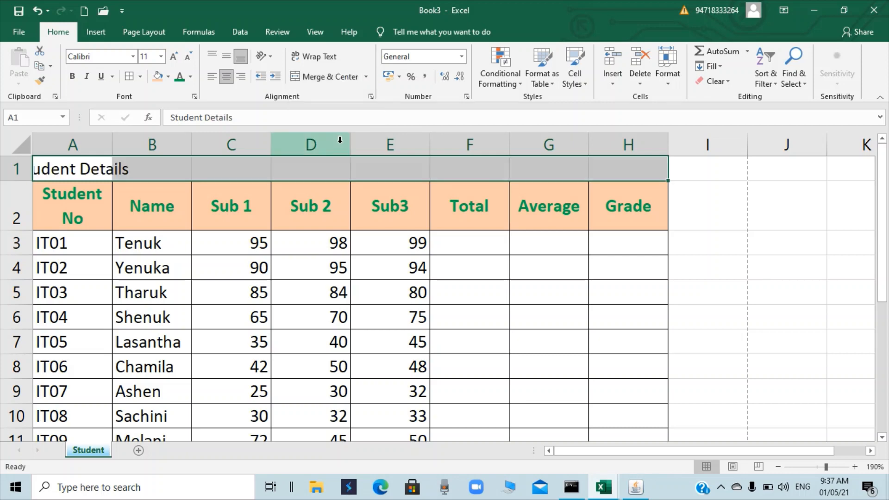
{"action": "left_click", "coordinate": [366, 77]}
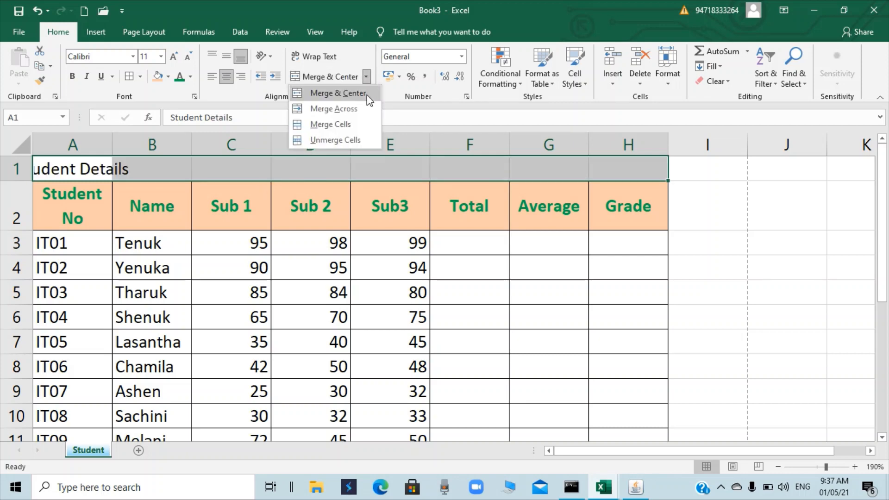
{"action": "left_click", "coordinate": [352, 124]}
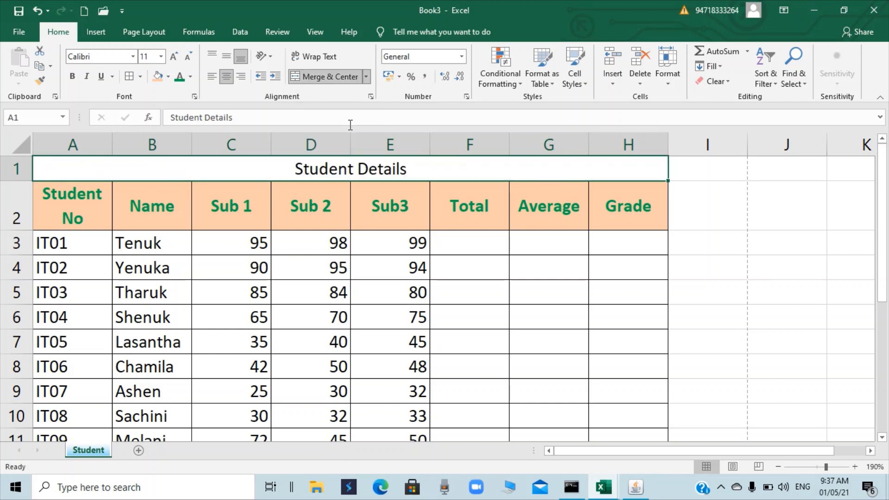
{"action": "left_click", "coordinate": [365, 78]}
{"action": "left_click", "coordinate": [363, 139]}
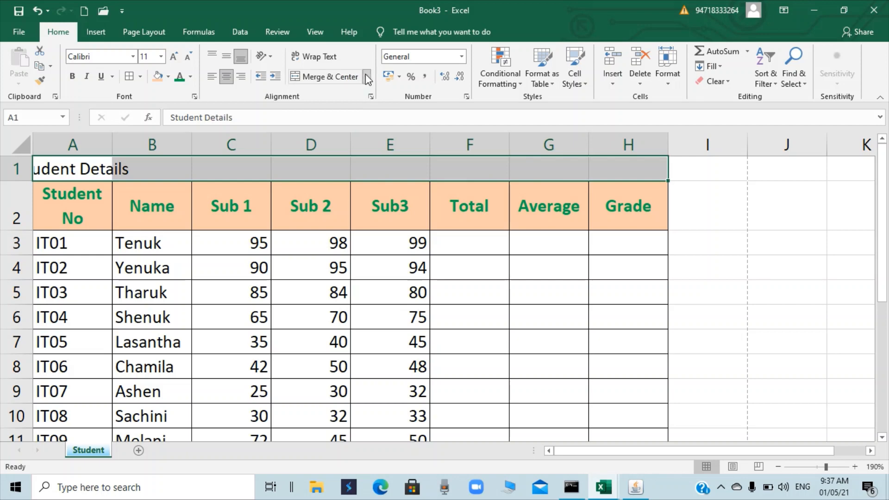
{"action": "left_click", "coordinate": [367, 77]}
{"action": "left_click", "coordinate": [358, 123]}
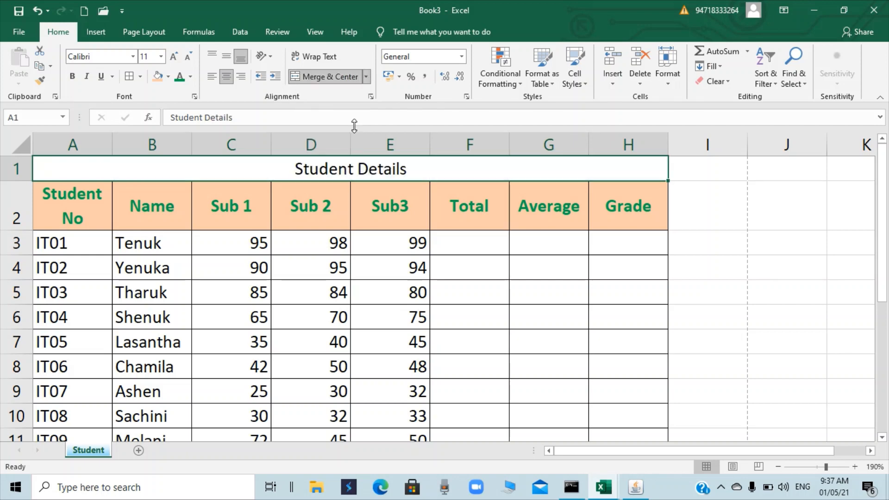
{"action": "left_click", "coordinate": [367, 77]}
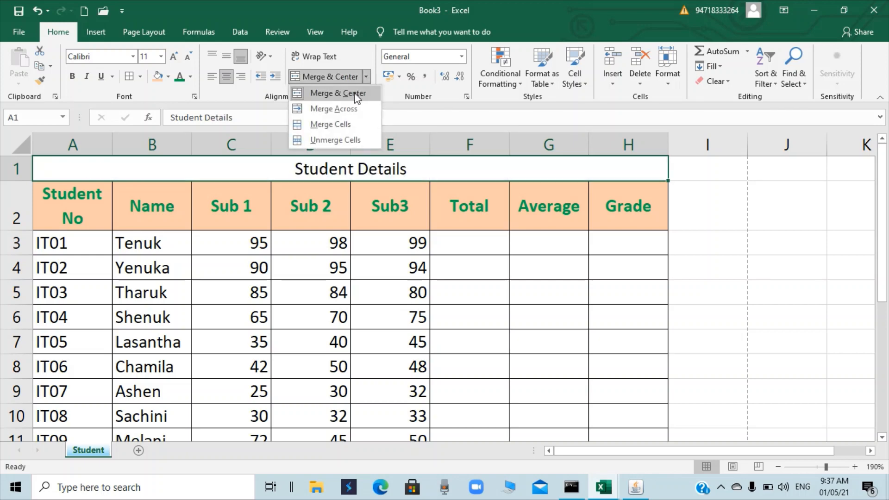
{"action": "left_click", "coordinate": [354, 92]}
{"action": "left_click", "coordinate": [350, 79]}
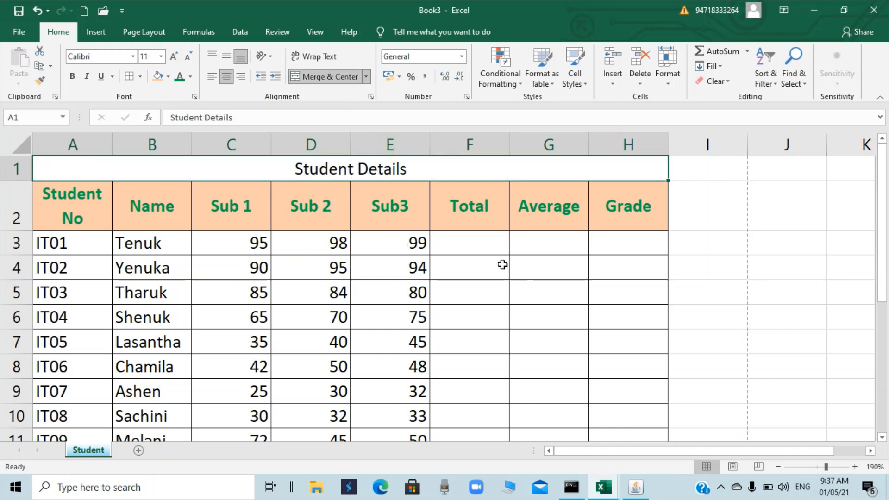
Step: Examine the table's column headers, the student numbers and names in A3:B12, and the subject marks in C3:E12
{"action": "left_click", "coordinate": [485, 249]}
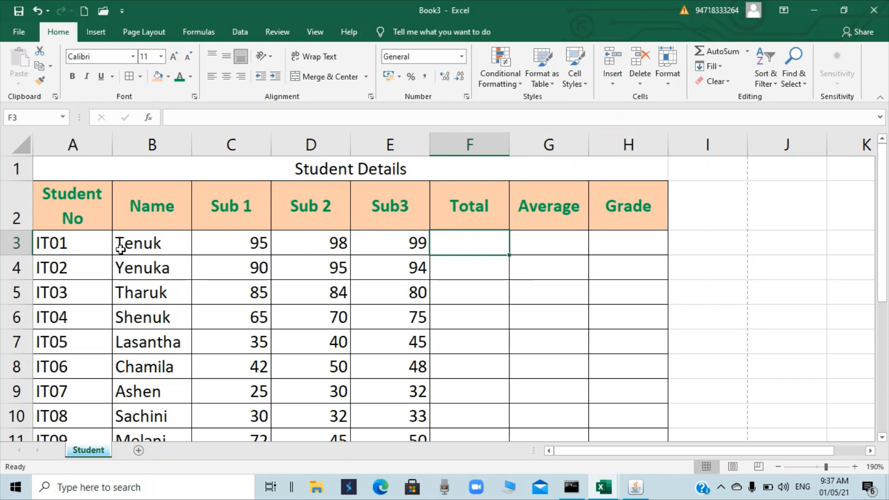
{"action": "left_click_drag", "start_coordinate": [71, 195], "coordinate": [549, 207]}
{"action": "left_click", "coordinate": [55, 248]}
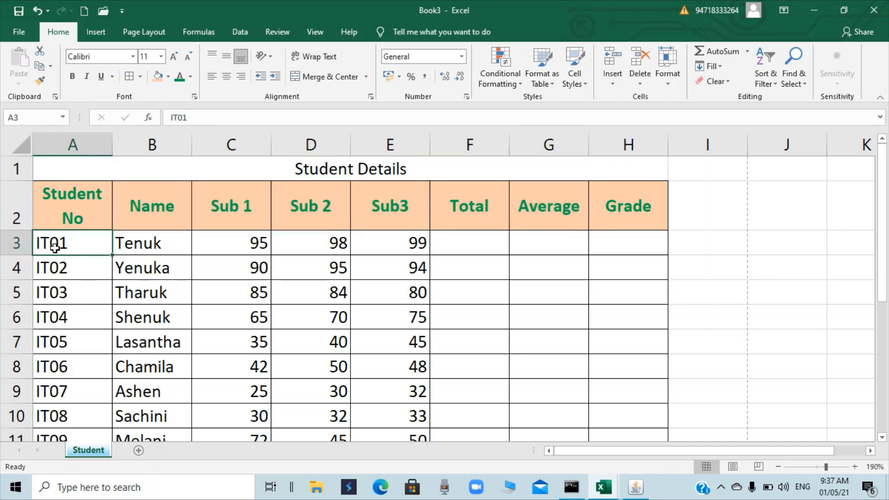
{"action": "left_click_drag", "start_coordinate": [55, 247], "coordinate": [154, 406]}
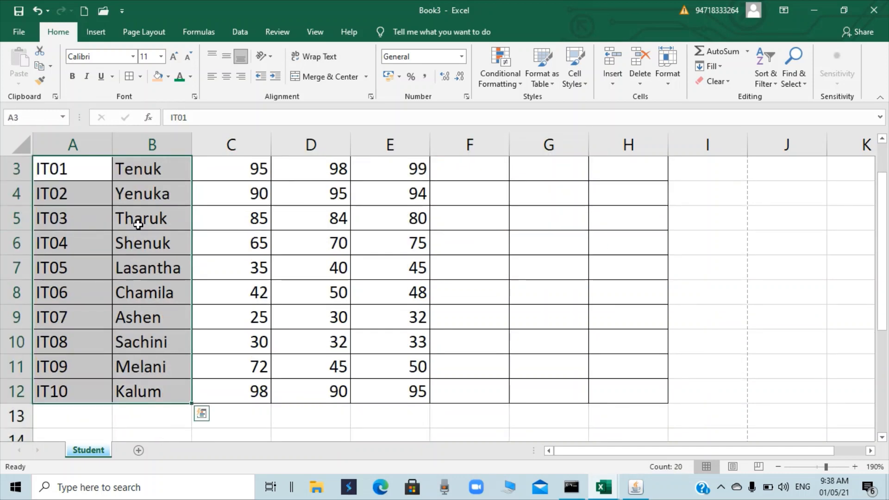
{"action": "scroll", "coordinate": [159, 284], "scroll_direction": "up", "scroll_amount": 1}
{"action": "left_click_drag", "start_coordinate": [258, 242], "coordinate": [392, 395]}
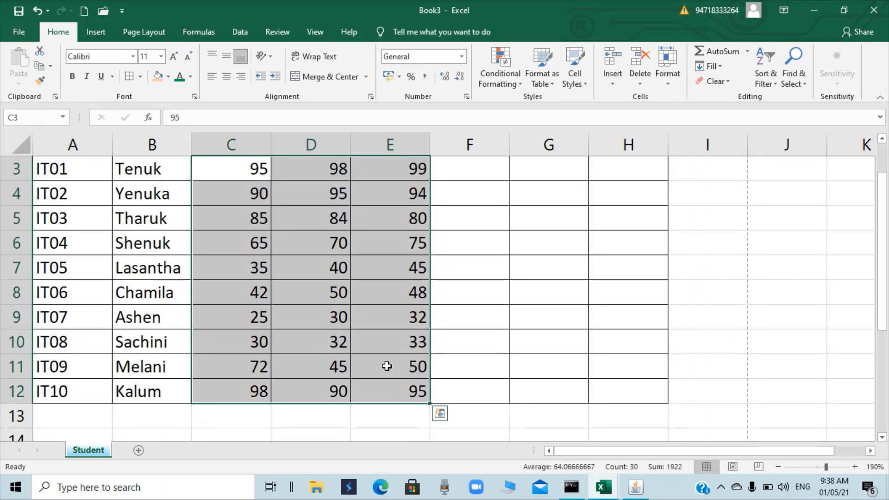
{"action": "scroll", "coordinate": [328, 263], "scroll_direction": "up", "scroll_amount": 1}
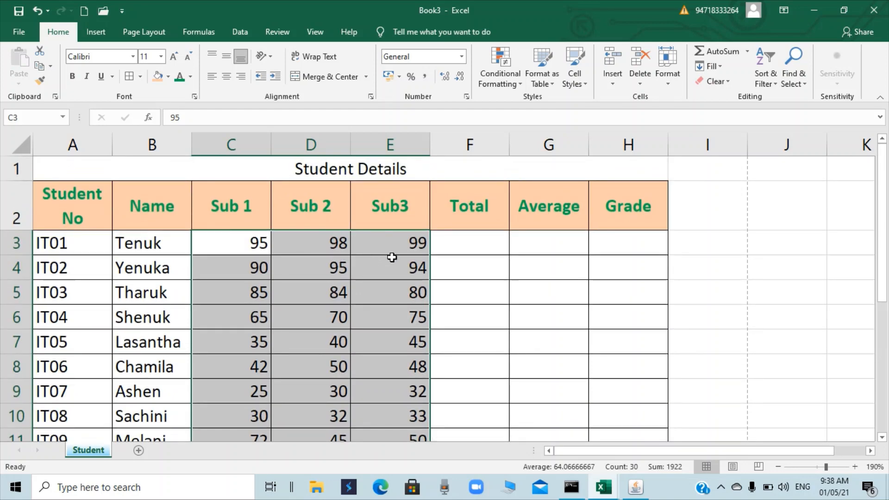
{"action": "left_click", "coordinate": [345, 244]}
{"action": "left_click", "coordinate": [252, 247]}
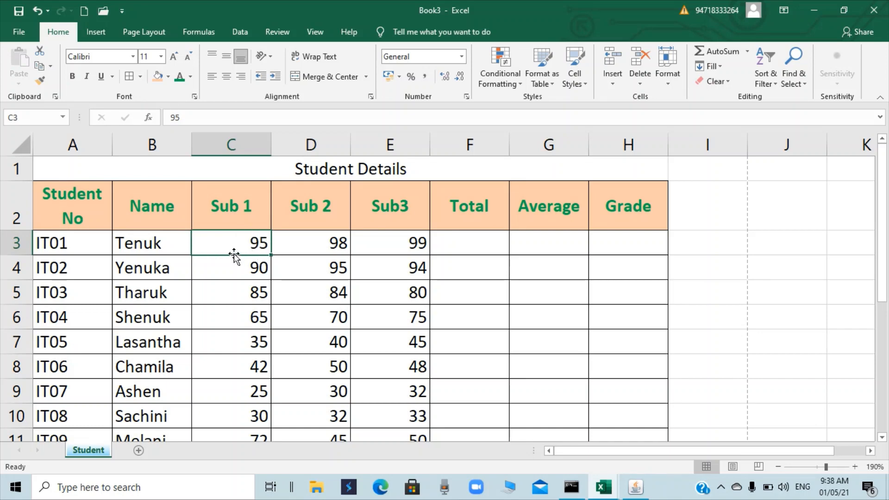
{"action": "left_click", "coordinate": [140, 248]}
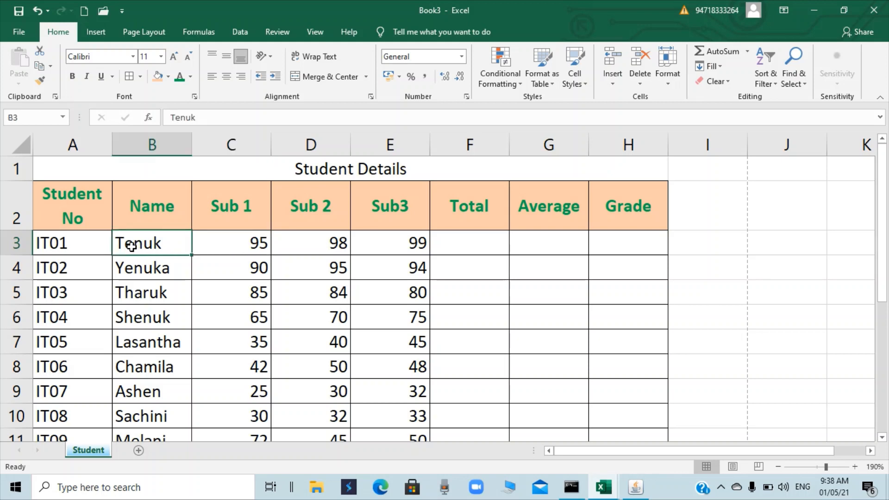
{"action": "left_click", "coordinate": [238, 234]}
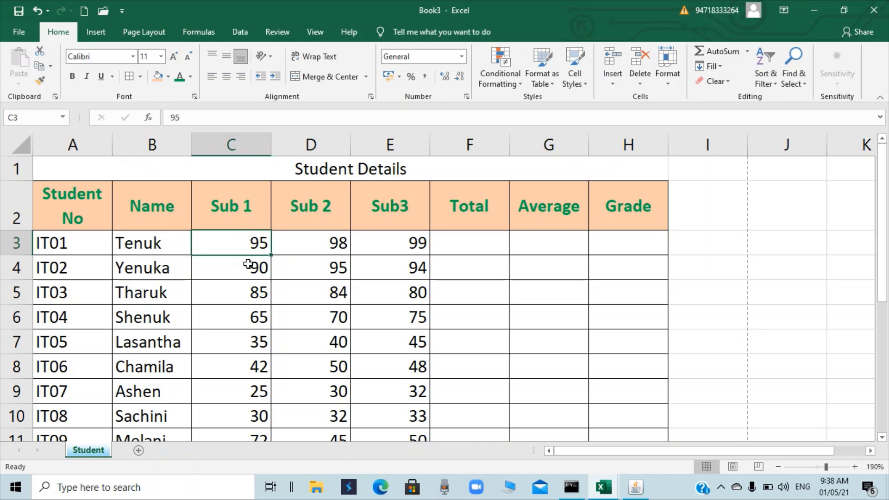
{"action": "left_click_drag", "start_coordinate": [234, 205], "coordinate": [421, 214]}
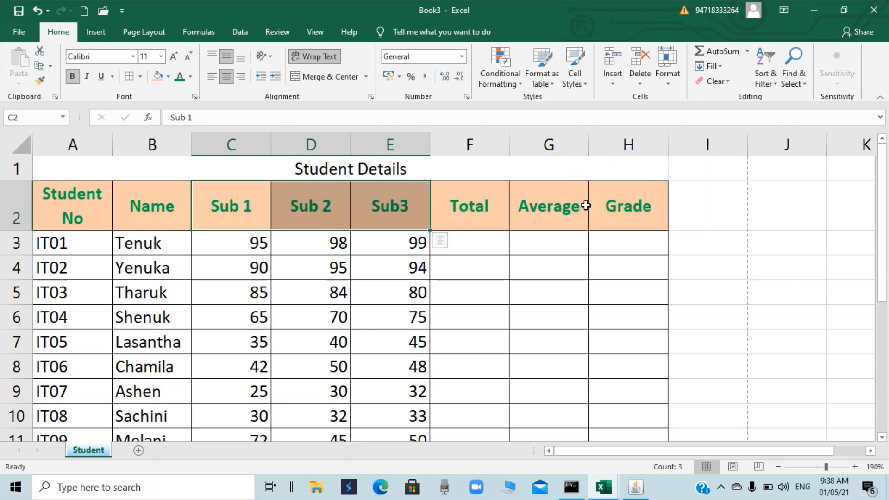
Step: Try left alignment on the header row A2:H2 and restore its centre alignment
{"action": "left_click_drag", "start_coordinate": [602, 206], "coordinate": [92, 199]}
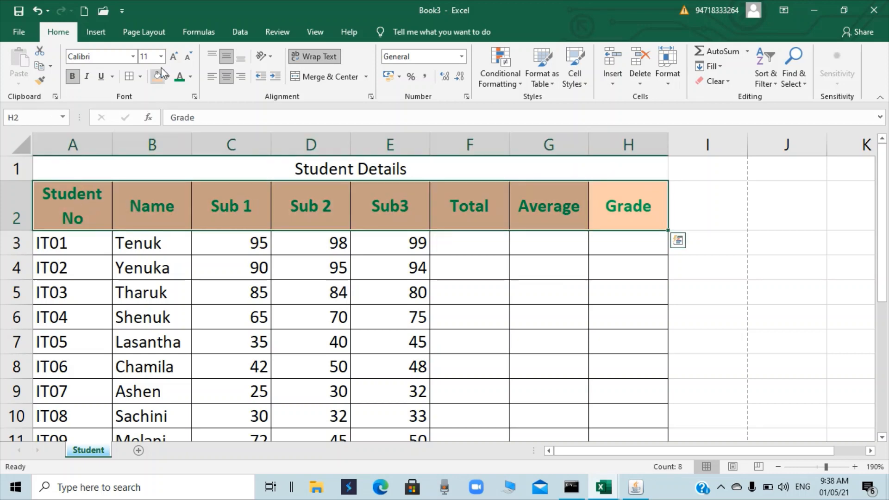
{"action": "left_click", "coordinate": [212, 76]}
{"action": "left_click", "coordinate": [227, 80]}
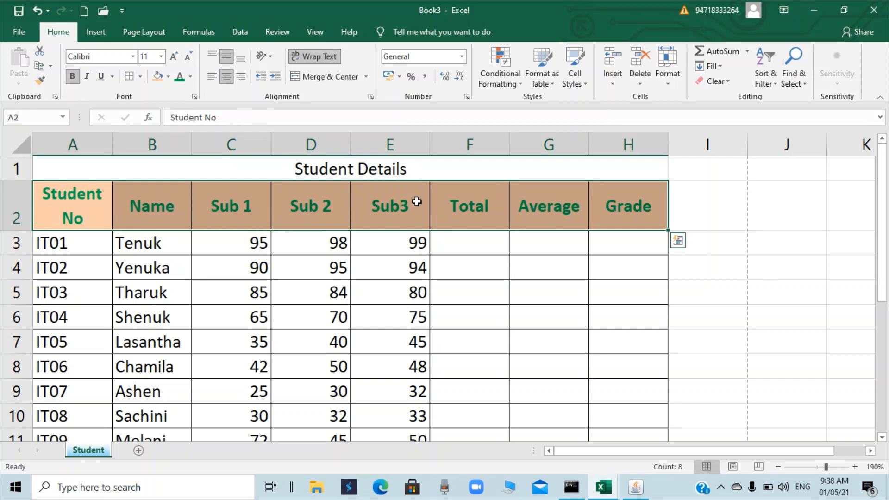
Step: Enter the note "user defined formula" in cell J3 beside the student table
{"action": "left_click", "coordinate": [446, 242]}
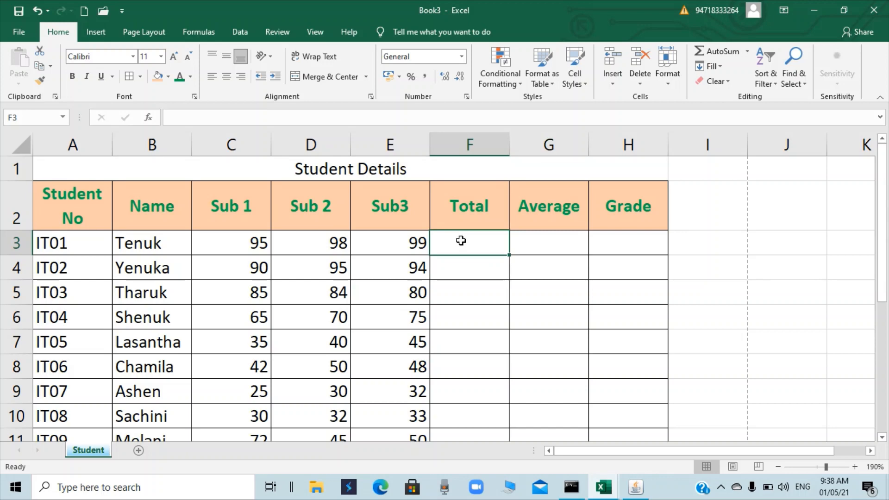
{"action": "left_click", "coordinate": [781, 246]}
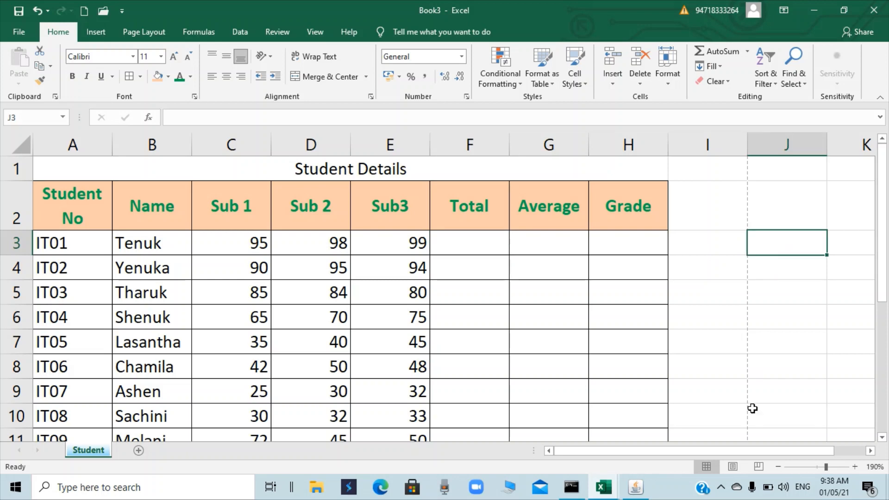
{"action": "type", "text": "P"}
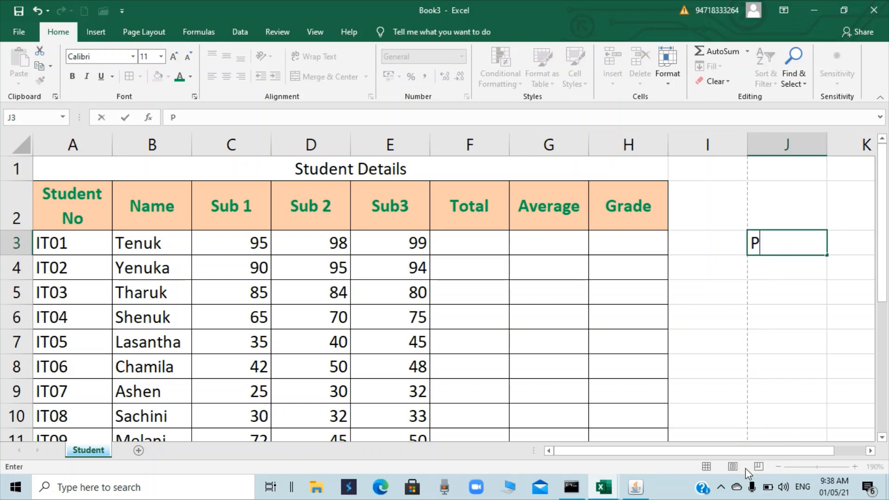
{"action": "key", "text": "BackSpace"}
{"action": "type", "text": "user de"}
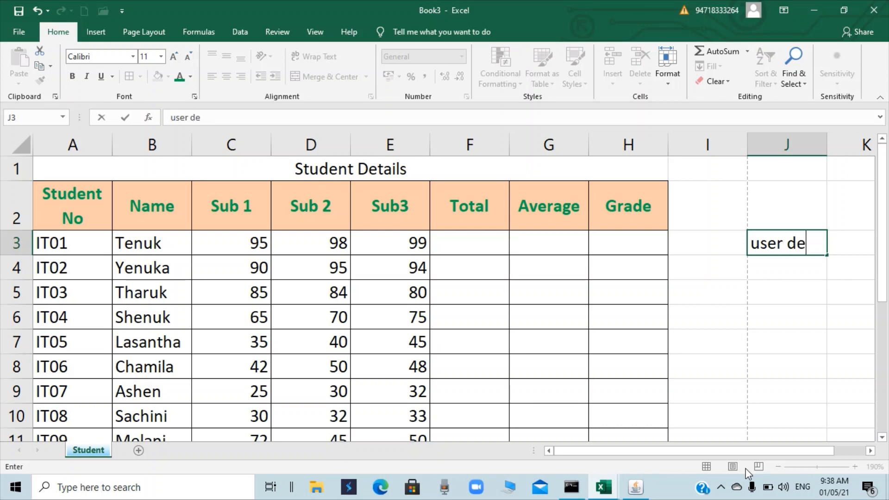
{"action": "type", "text": "fined for"}
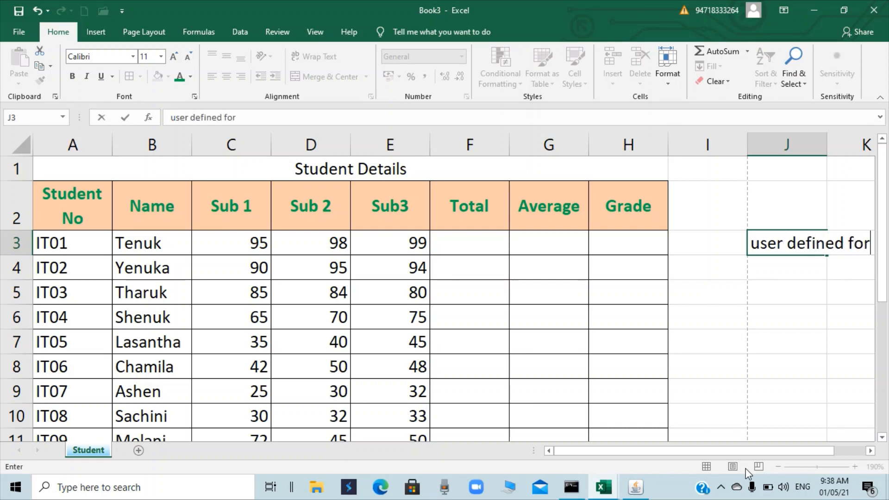
{"action": "type", "text": "mula"}
{"action": "key", "text": "Return"}
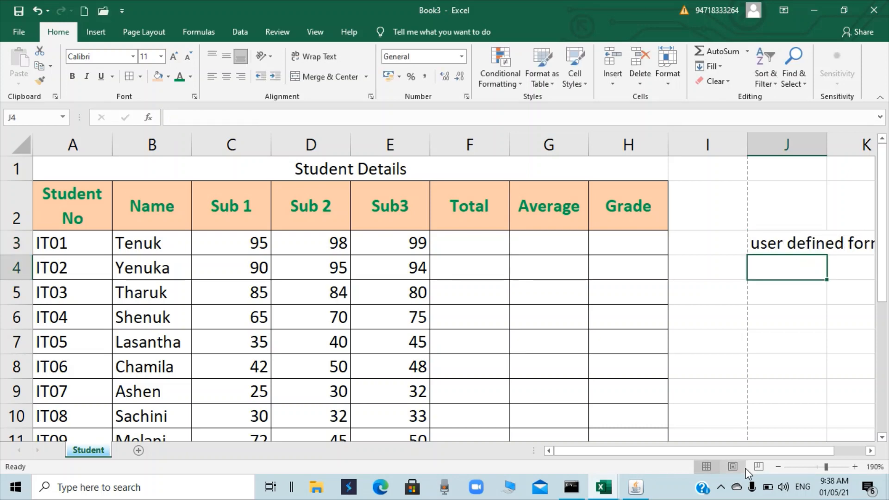
Step: Enter the note "pre defined formula" in cell J4, directly below the first note
{"action": "type", "text": "pre d"}
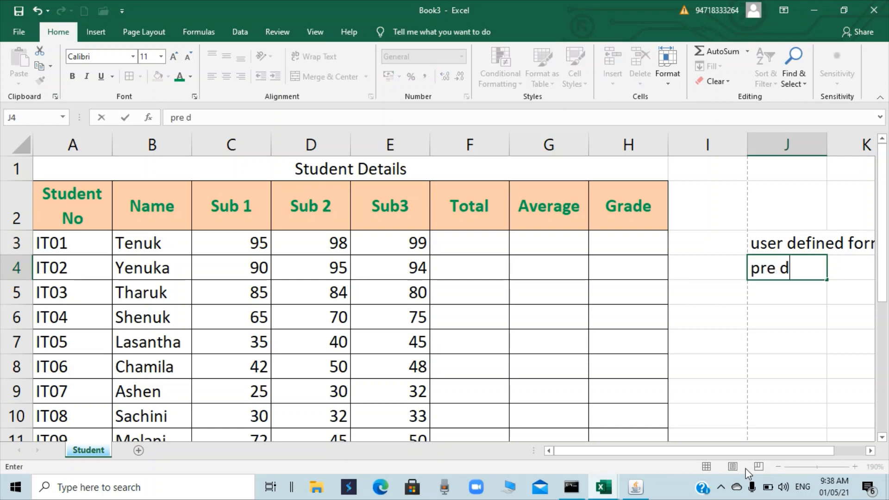
{"action": "type", "text": "efined "}
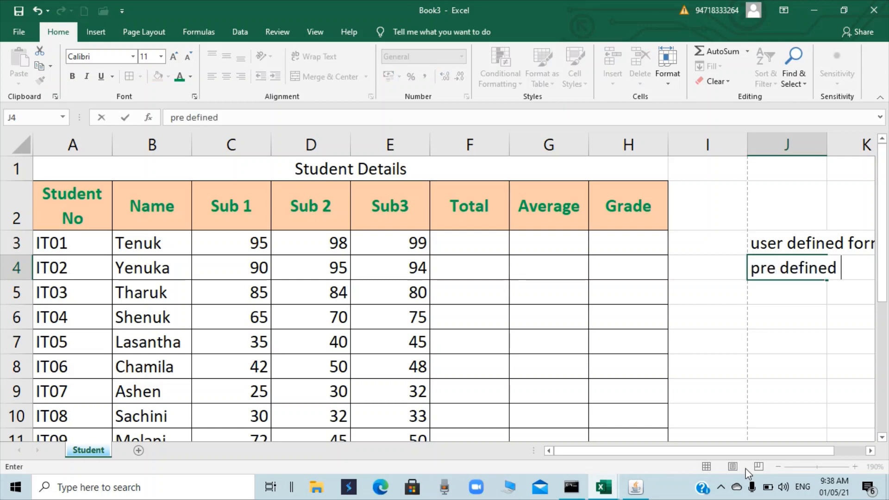
{"action": "type", "text": "formula"}
{"action": "key", "text": "Return"}
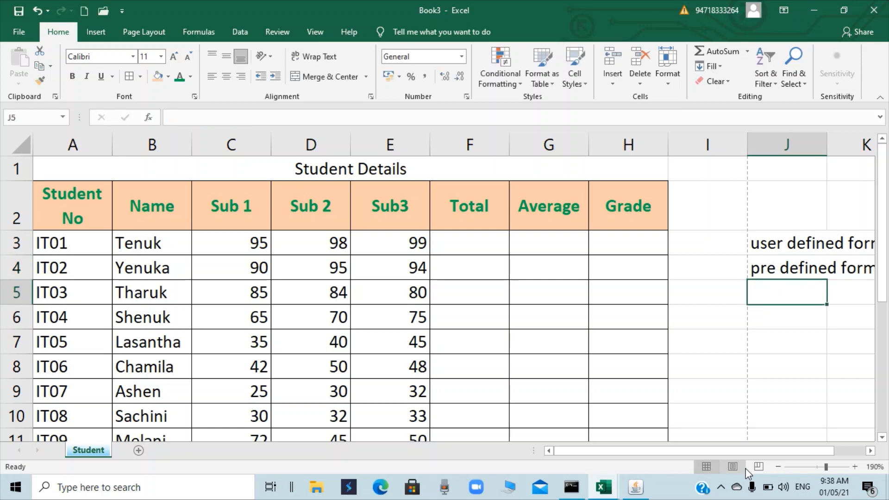
{"action": "left_click", "coordinate": [787, 252]}
Step: Enter the formula =95+98+99 in Total cell F3 to add the first student's three marks, and reselect the cell to review it
{"action": "left_click", "coordinate": [451, 235]}
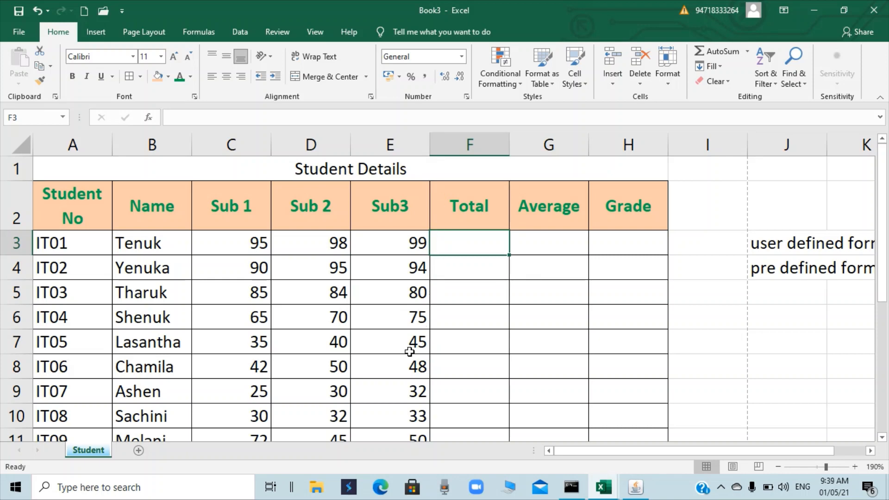
{"action": "type", "text": "="}
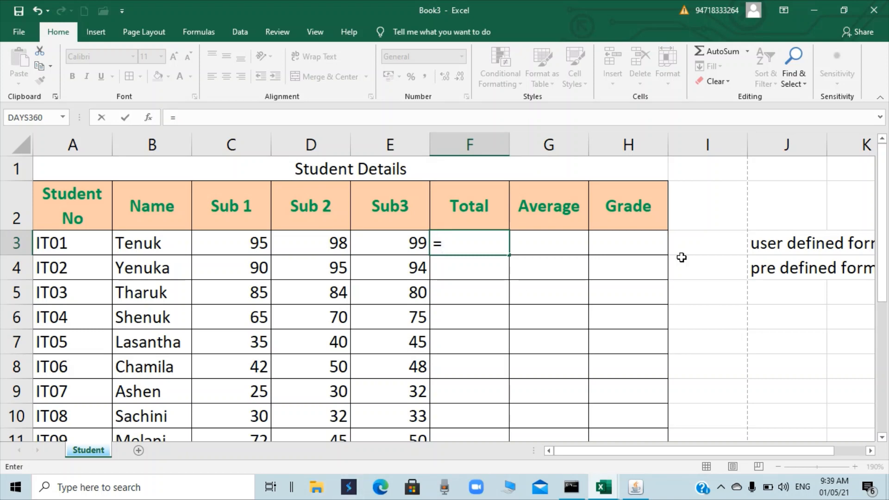
{"action": "left_click", "coordinate": [247, 242]}
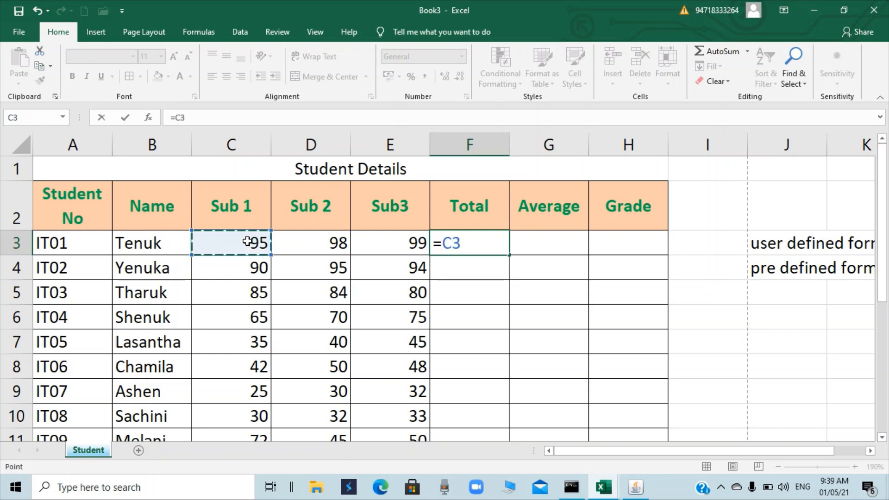
{"action": "key", "text": "BackSpace"}
{"action": "key", "text": "BackSpace"}
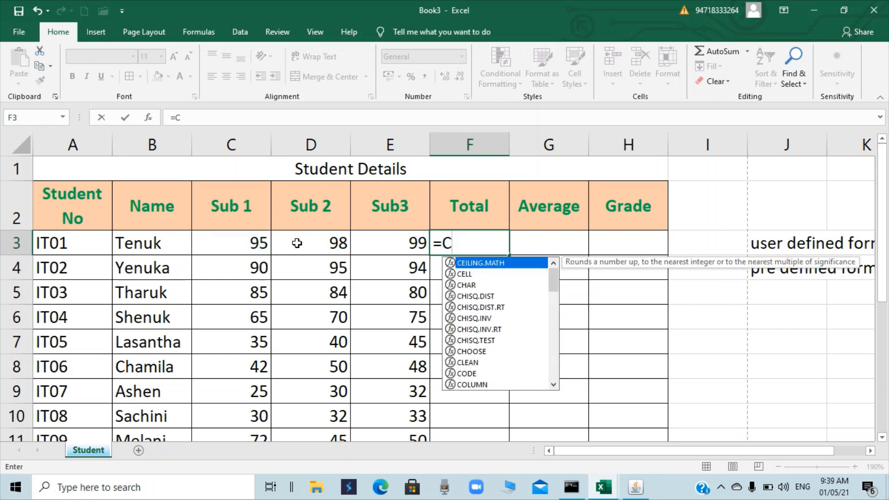
{"action": "type", "text": "95"}
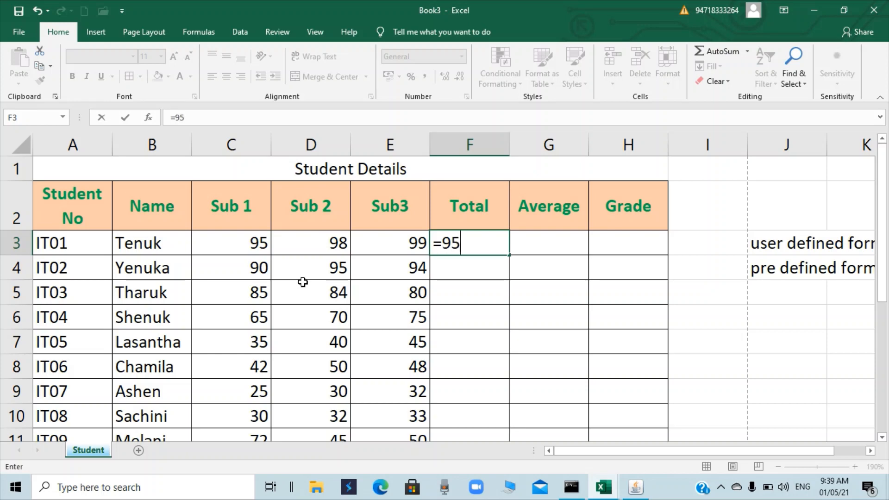
{"action": "type", "text": "+98+"}
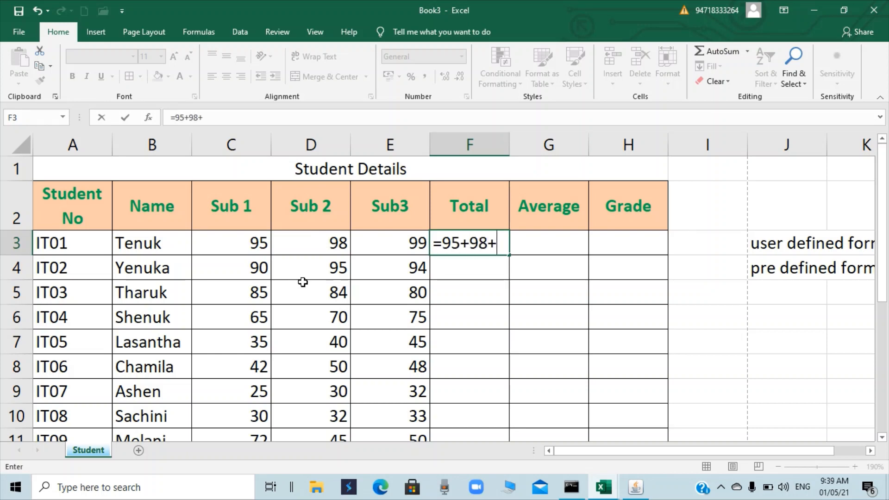
{"action": "type", "text": "99"}
{"action": "key", "text": "Return"}
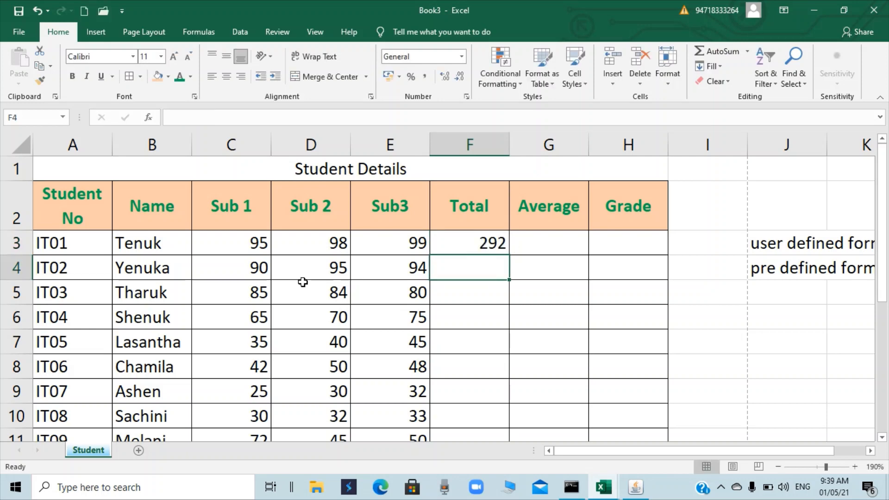
{"action": "right_click", "coordinate": [303, 282]}
{"action": "left_click", "coordinate": [577, 297]}
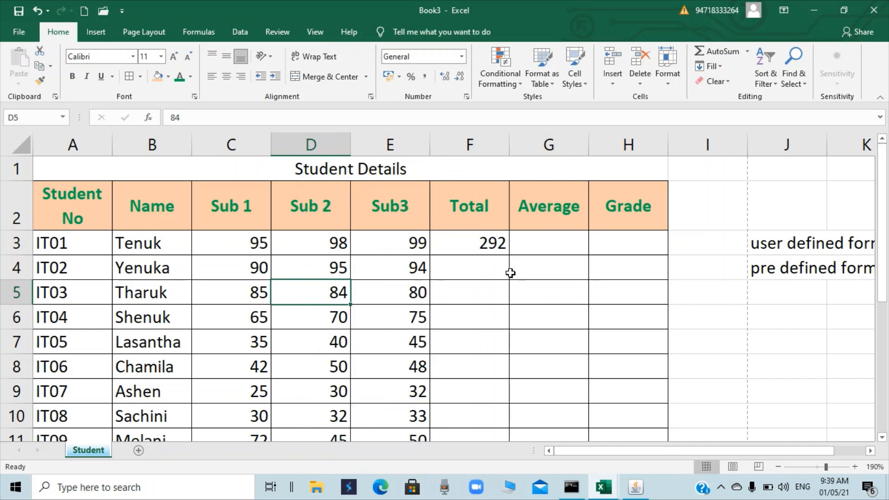
{"action": "left_click", "coordinate": [470, 245]}
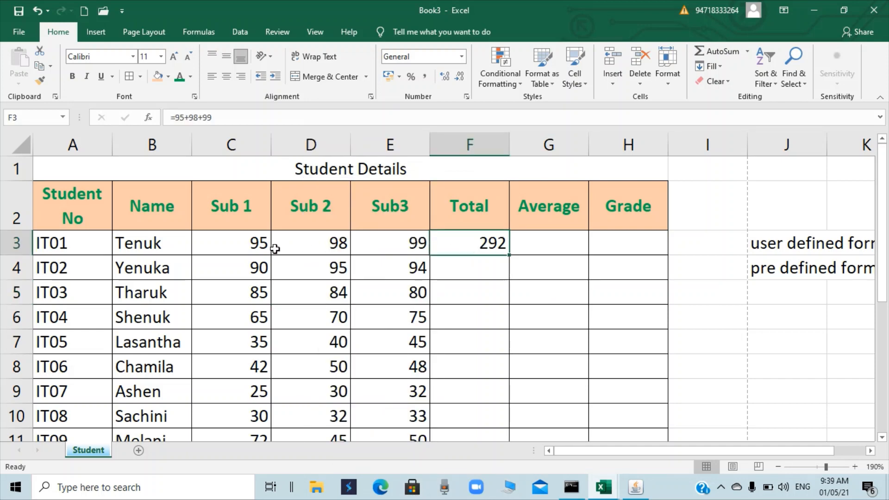
Step: Set student IT01's Sub 1 mark in C3 to 96 and check the Total cell F3
{"action": "left_click", "coordinate": [251, 243]}
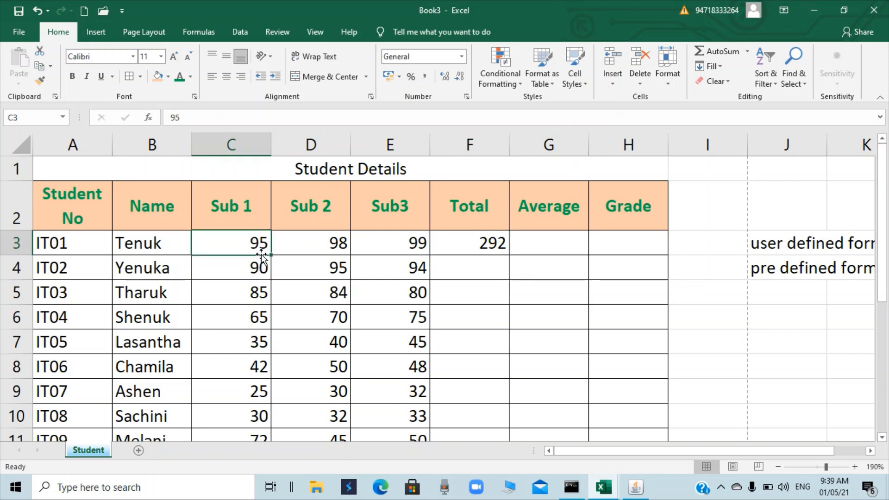
{"action": "type", "text": "96"}
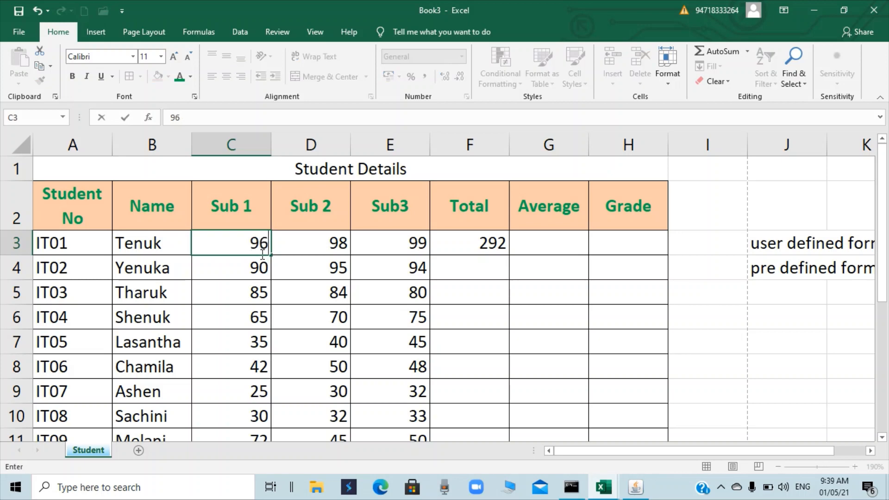
{"action": "key", "text": "Return"}
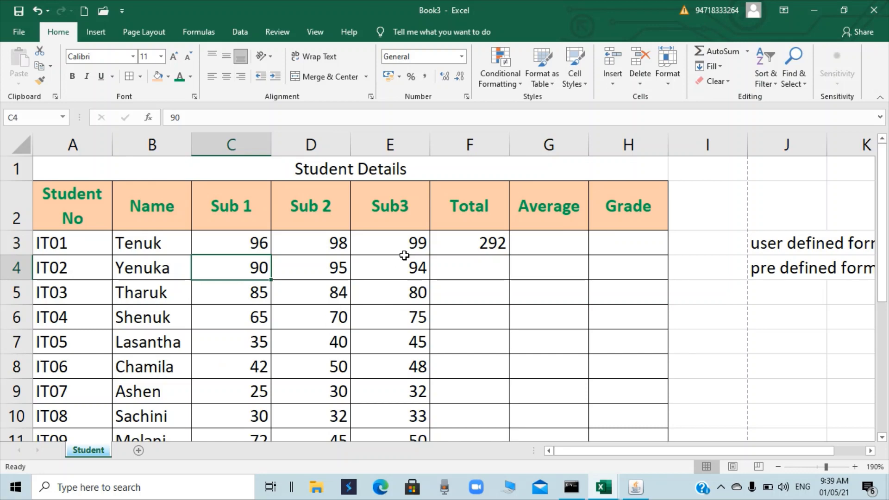
{"action": "left_click", "coordinate": [244, 246]}
{"action": "left_click", "coordinate": [481, 251]}
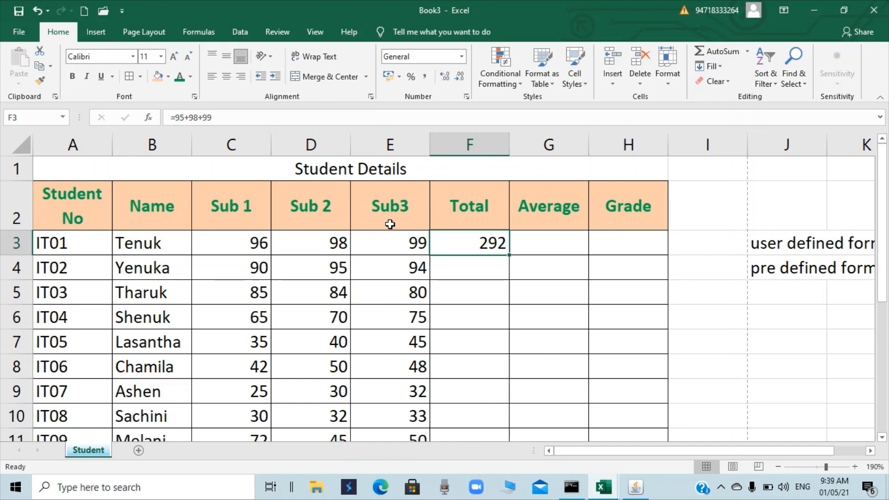
Step: Replace the Total formula in F3 with the cell-reference sum =C3+D3+E3 and check the entered formula
{"action": "left_click", "coordinate": [517, 243]}
{"action": "left_click", "coordinate": [481, 243]}
{"action": "key", "text": "Delete"}
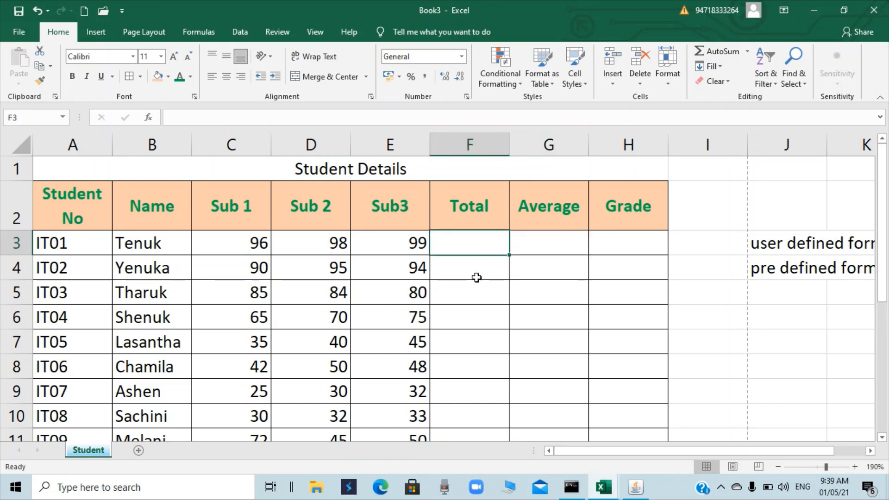
{"action": "type", "text": "="}
{"action": "left_click", "coordinate": [251, 242]}
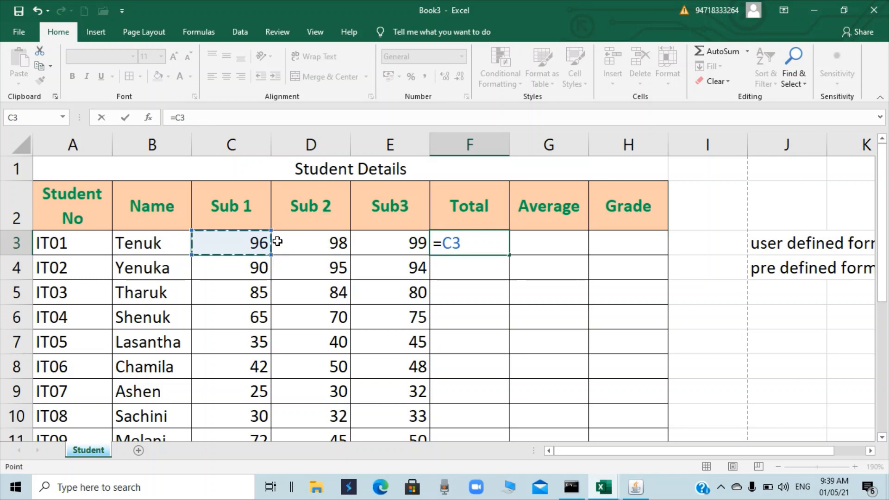
{"action": "type", "text": "+"}
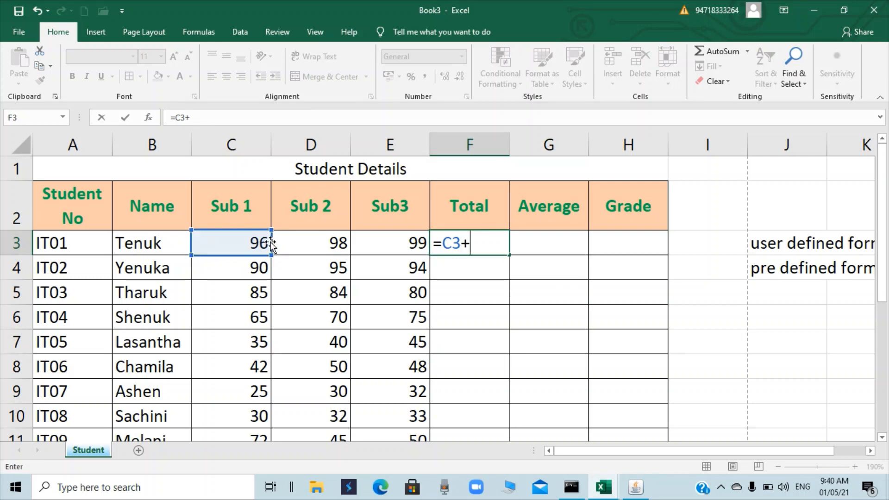
{"action": "left_click", "coordinate": [306, 245]}
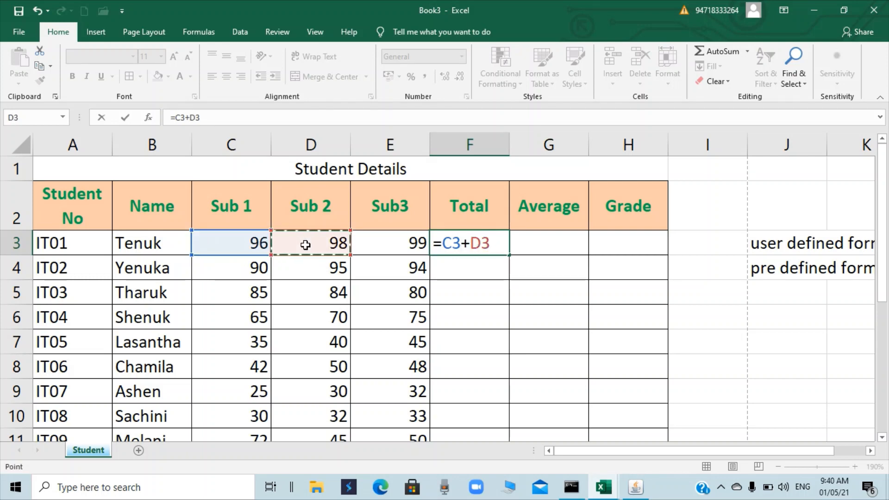
{"action": "type", "text": "+"}
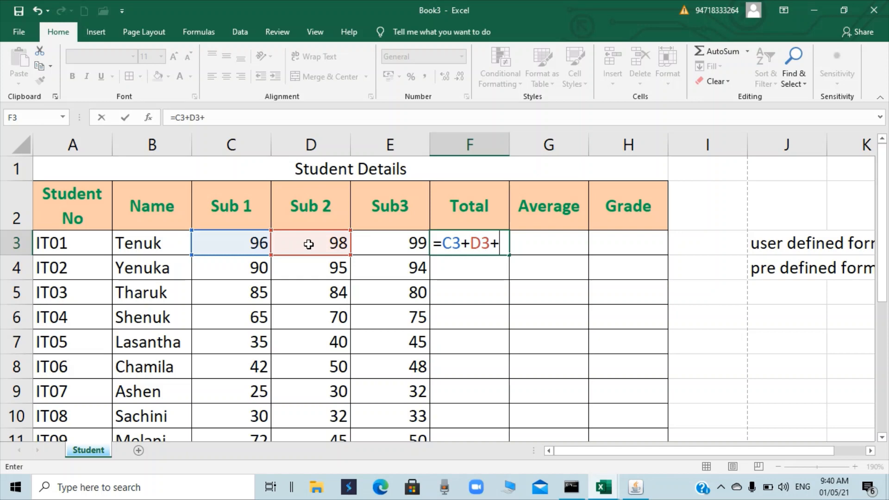
{"action": "left_click", "coordinate": [396, 245]}
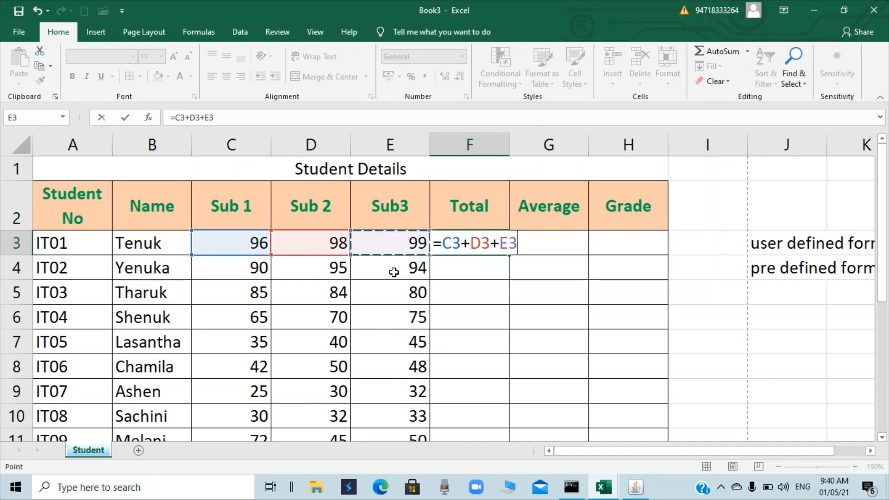
{"action": "key", "text": "Return"}
{"action": "left_click_drag", "start_coordinate": [393, 317], "coordinate": [394, 366]}
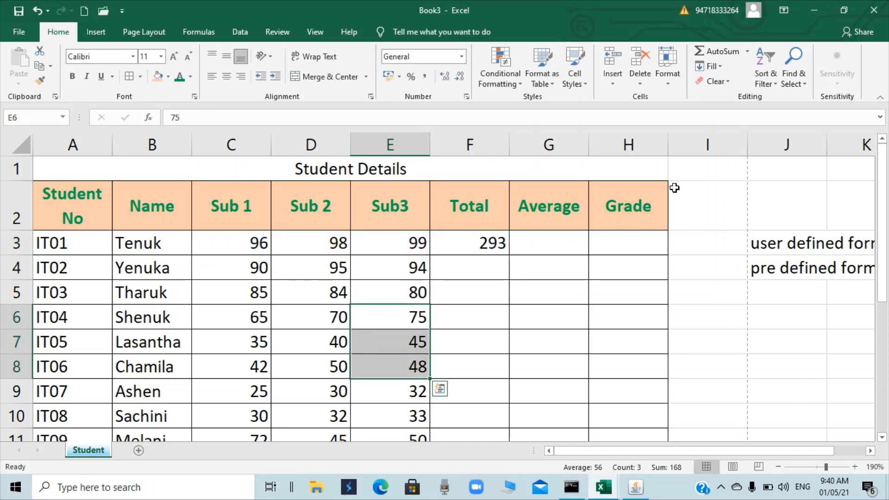
{"action": "left_click", "coordinate": [486, 235]}
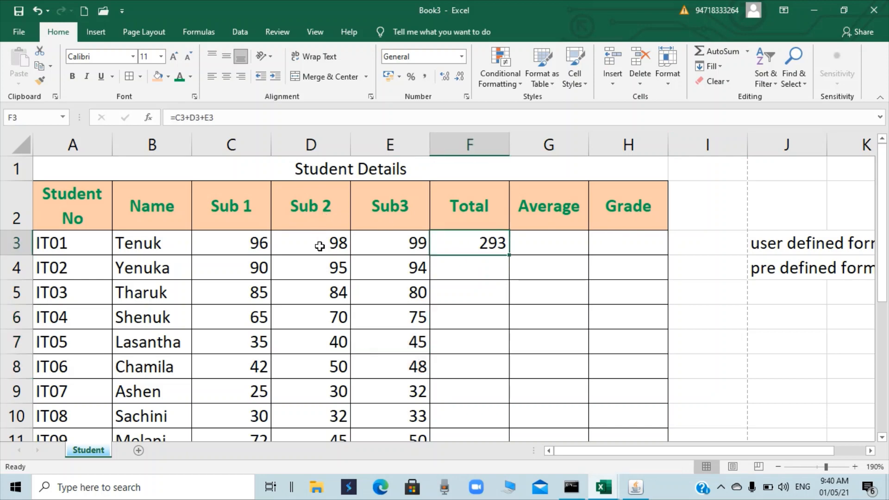
Step: Set student IT01's Sub 1 mark in C3 to 97 and check the Total in F3
{"action": "left_click", "coordinate": [263, 244]}
{"action": "type", "text": "97"}
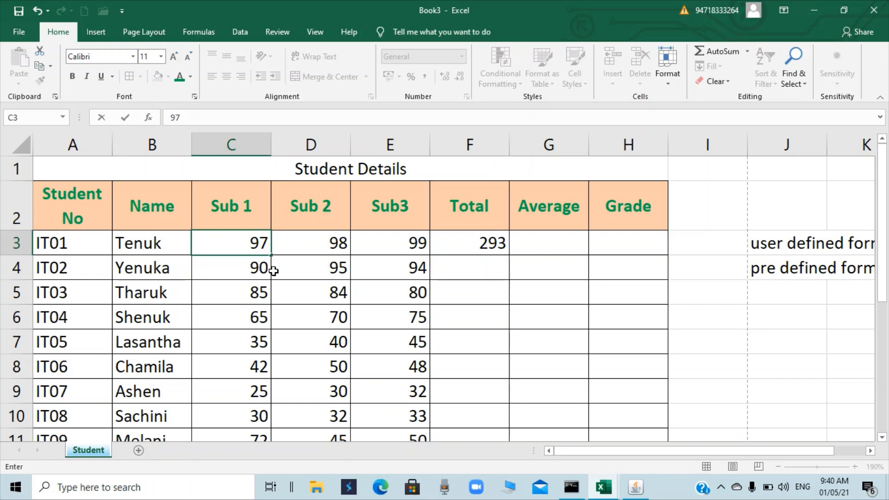
{"action": "key", "text": "Return"}
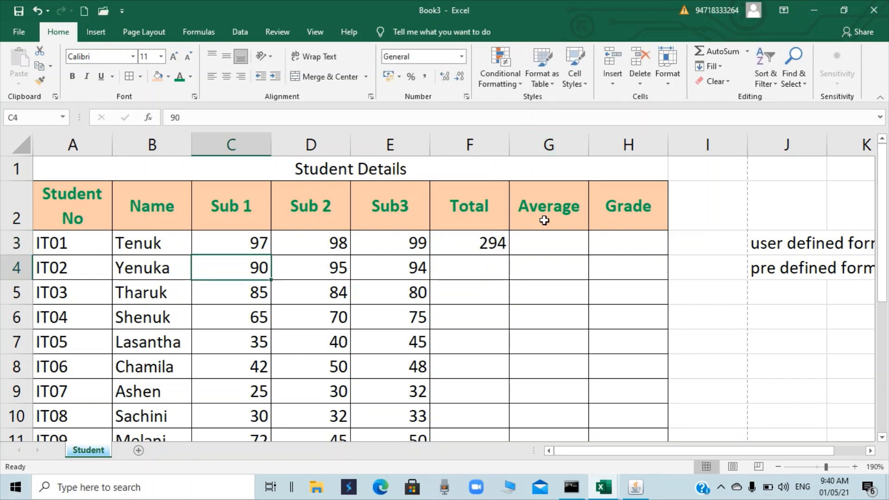
{"action": "left_click", "coordinate": [491, 248]}
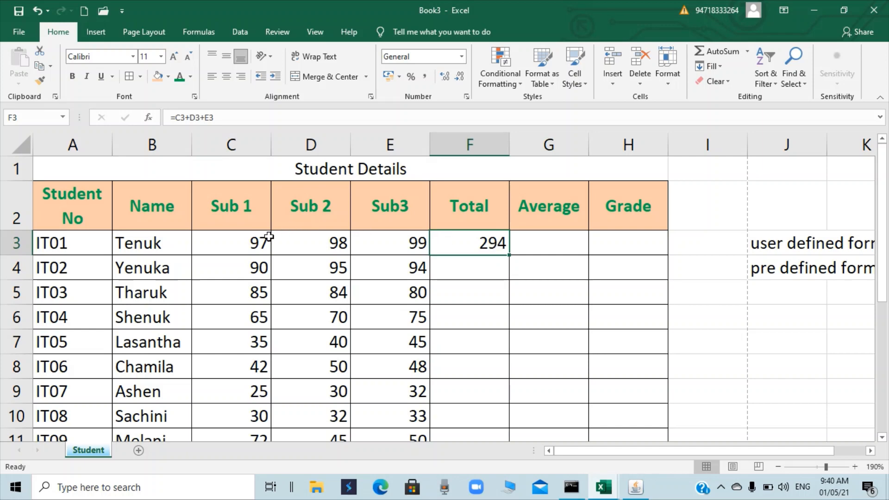
Step: Set student IT01's Sub 2 mark in D3 to 96 and examine the cell references in F3's Total formula
{"action": "left_click", "coordinate": [333, 250]}
{"action": "type", "text": "96"}
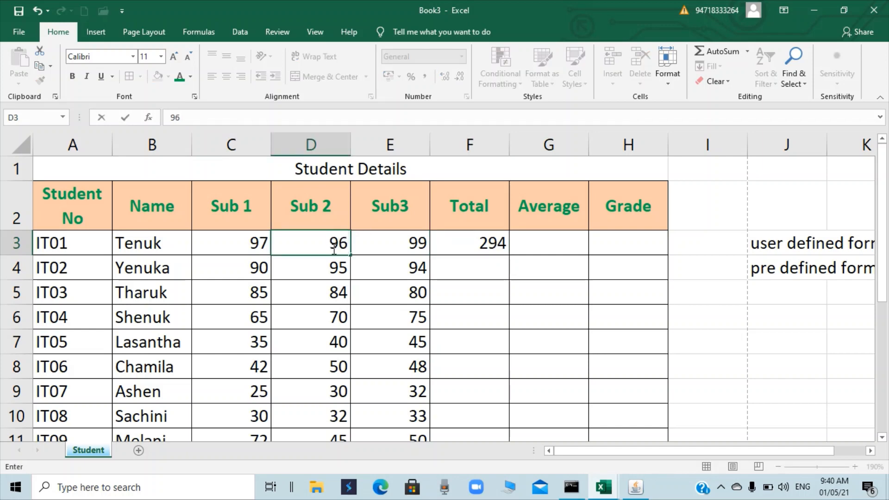
{"action": "key", "text": "Return"}
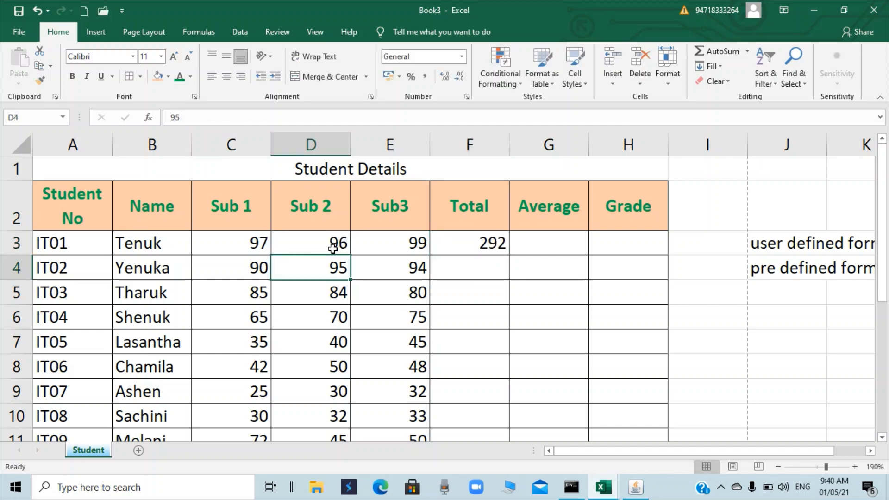
{"action": "left_click", "coordinate": [440, 244]}
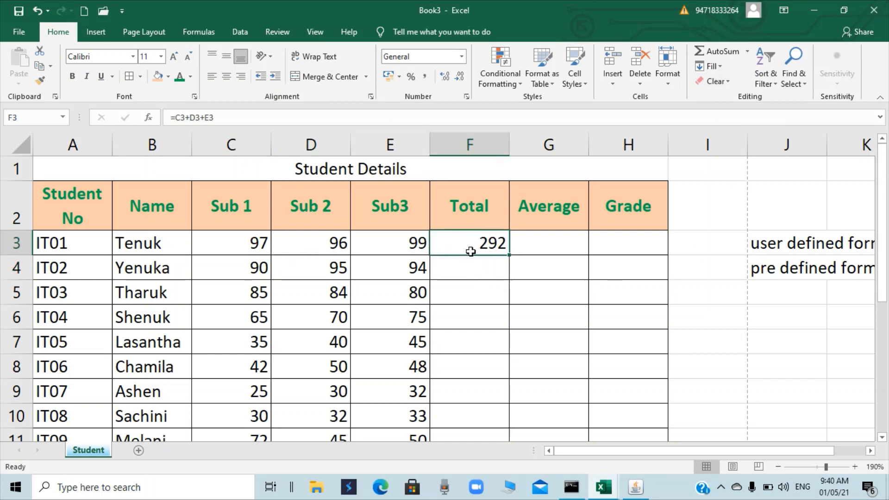
{"action": "left_click", "coordinate": [181, 118]}
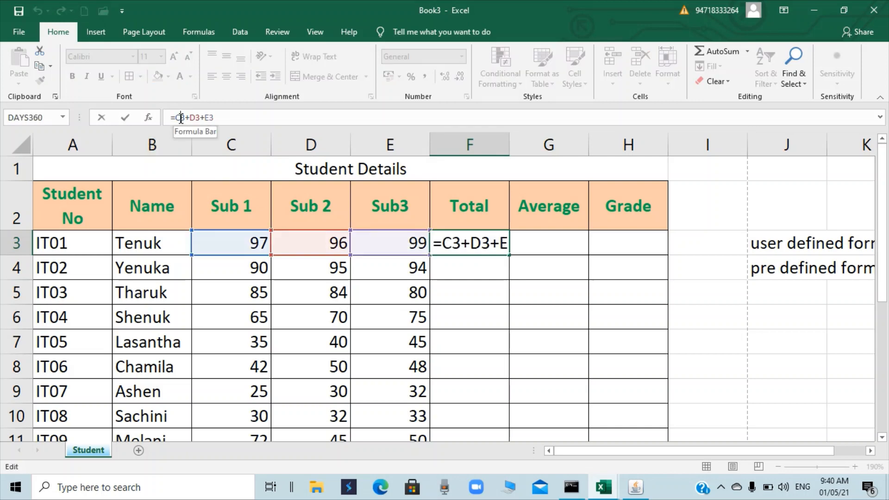
{"action": "left_click", "coordinate": [458, 244]}
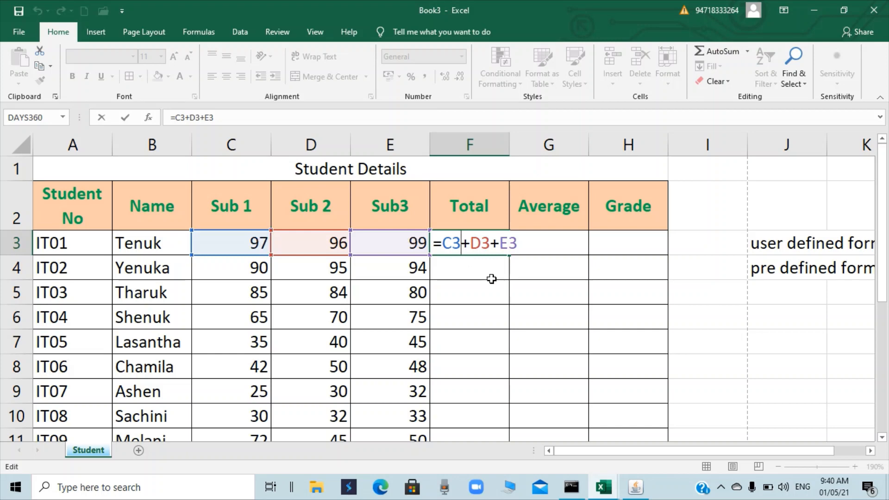
{"action": "key", "text": "Return"}
Step: Enter the Total formula =C4+D4+E4 for student IT02 in F4
{"action": "type", "text": "="}
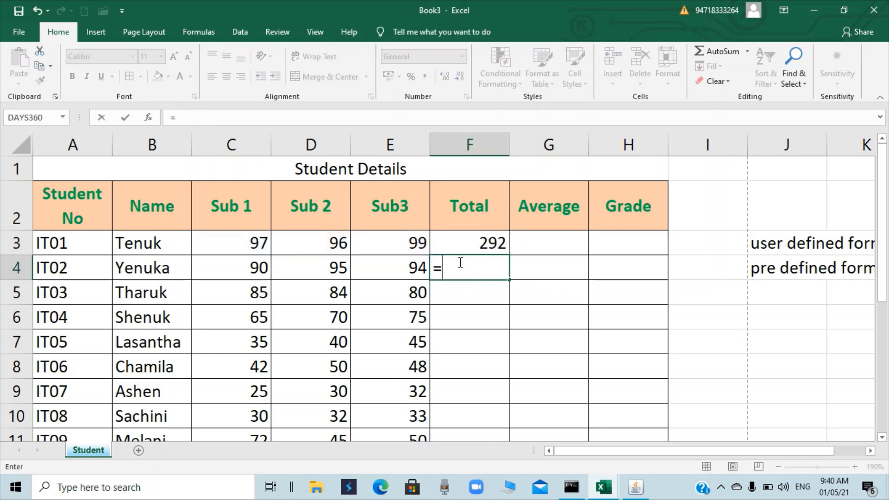
{"action": "left_click", "coordinate": [257, 271]}
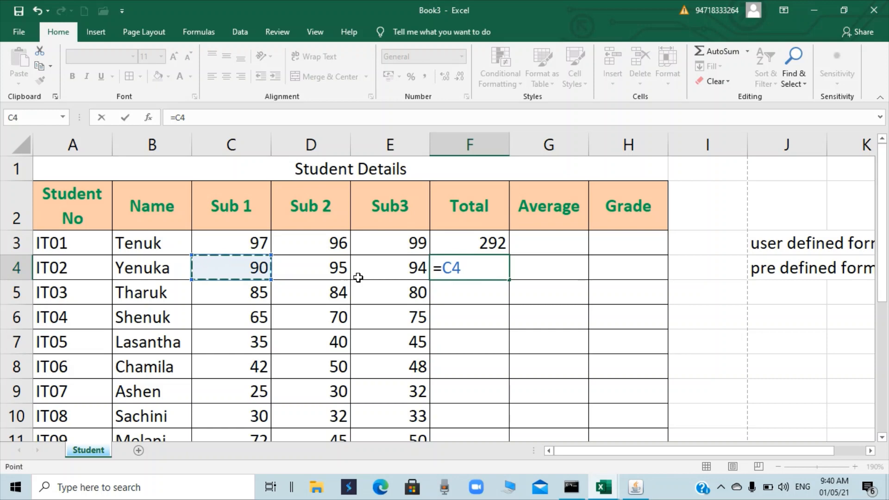
{"action": "type", "text": "+"}
{"action": "left_click", "coordinate": [333, 269]}
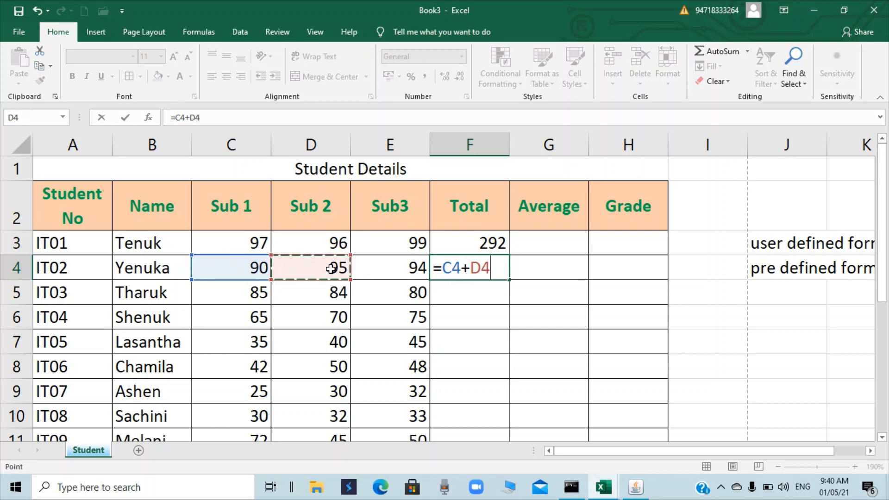
{"action": "type", "text": "+"}
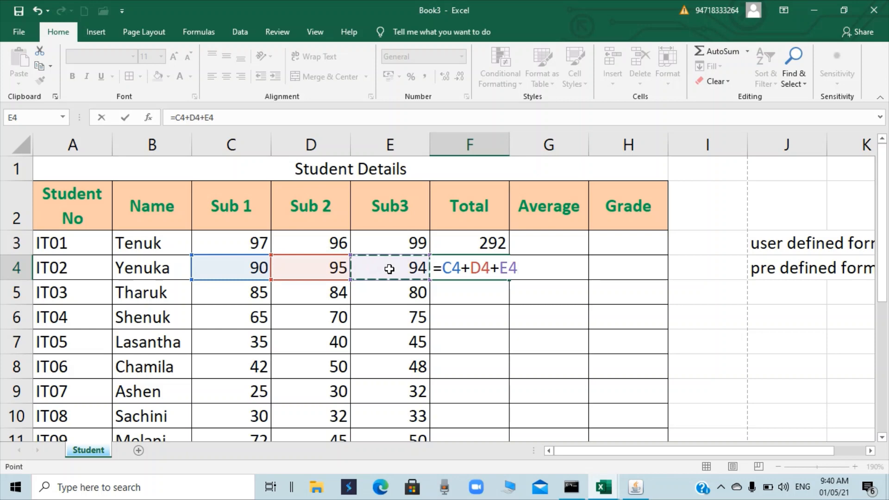
{"action": "type", "text": "+"}
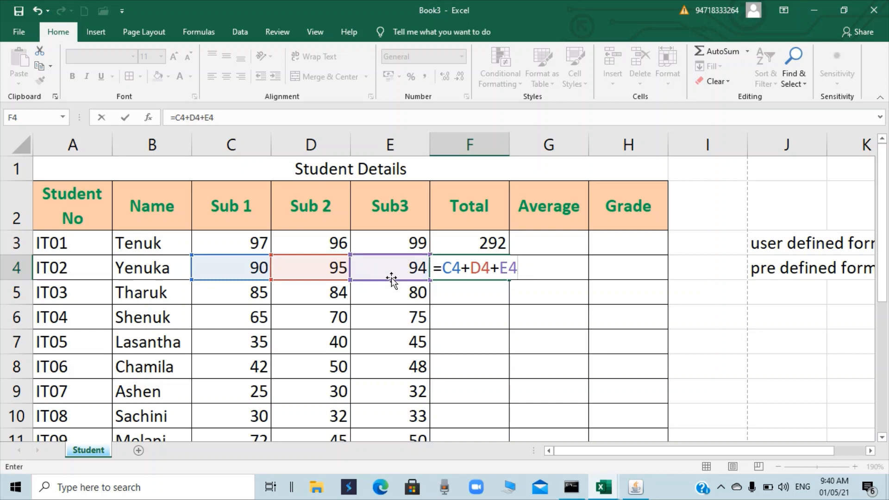
{"action": "key", "text": "Return"}
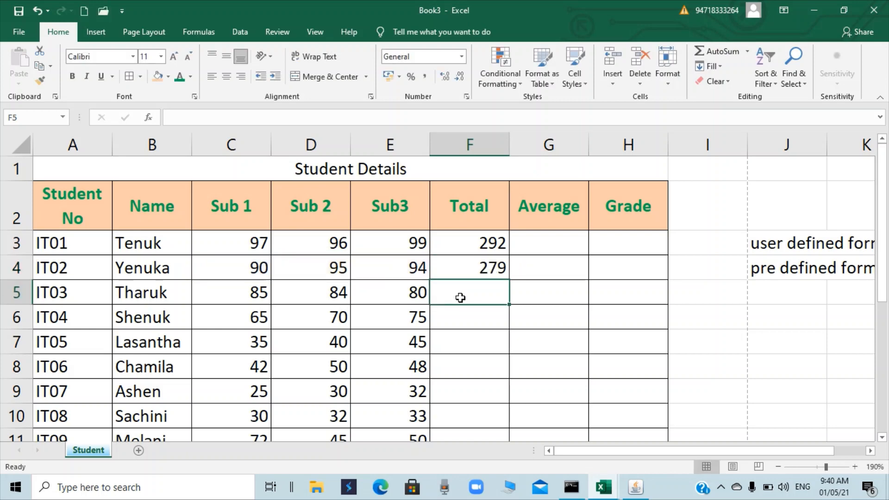
Step: Enter the Total formula for student IT03 in F5, adding the three subject marks C5, D5 and E5
{"action": "type", "text": "="}
{"action": "left_click", "coordinate": [251, 300]}
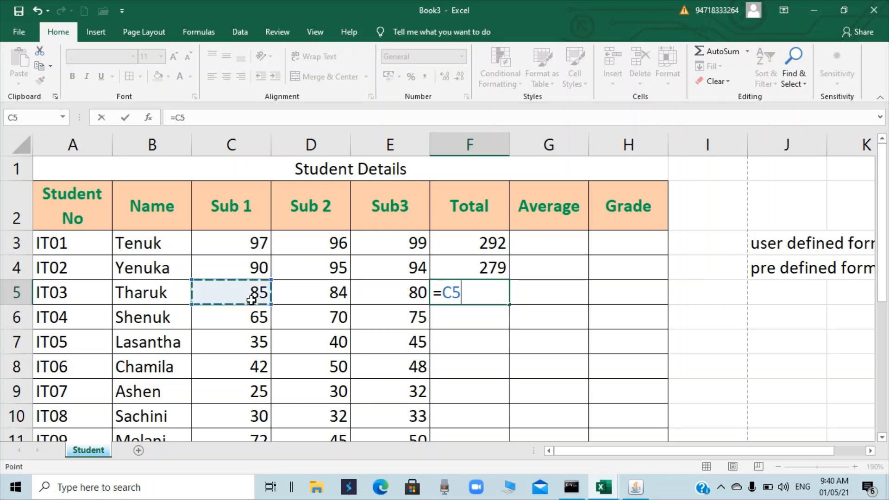
{"action": "type", "text": "+"}
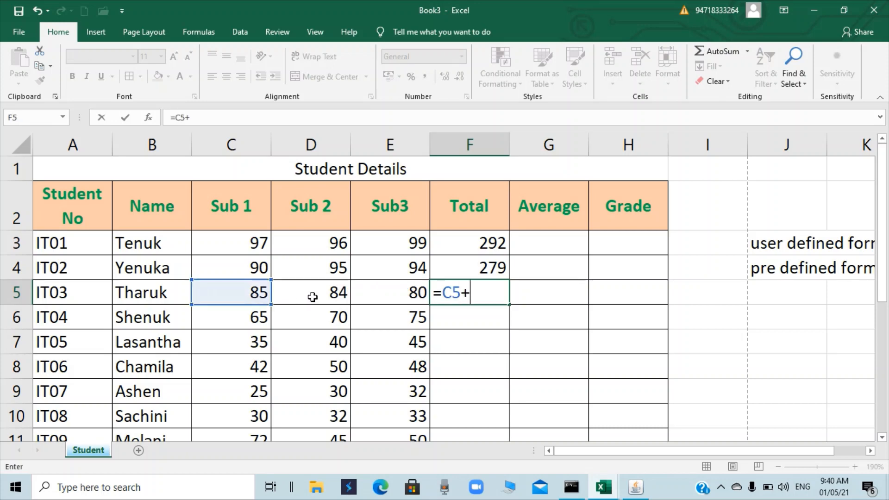
{"action": "left_click", "coordinate": [313, 297]}
{"action": "type", "text": "+"}
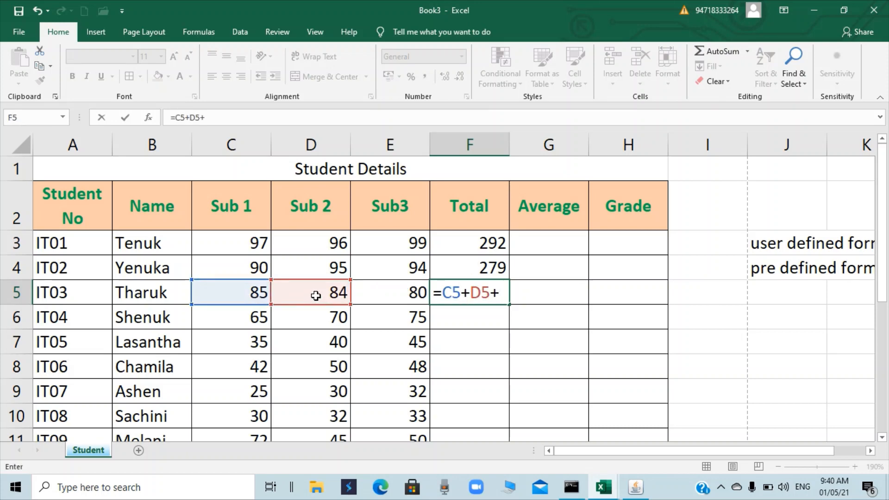
{"action": "left_click", "coordinate": [370, 292]}
{"action": "key", "text": "Return"}
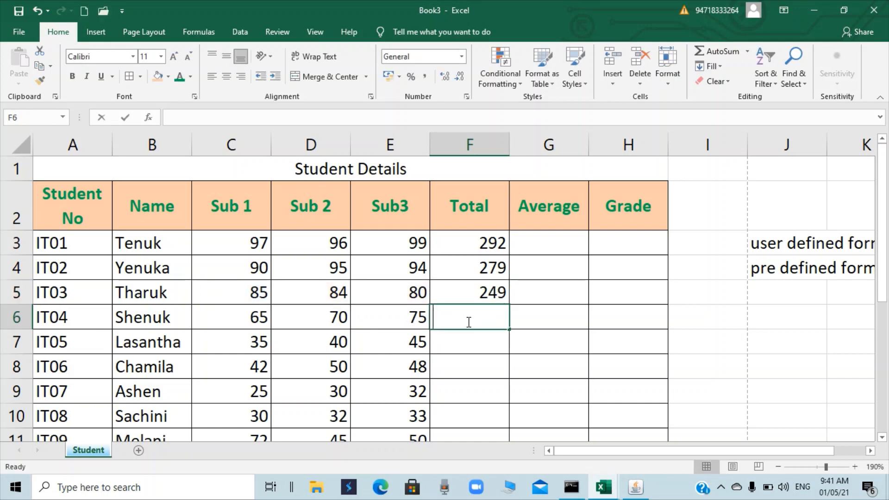
Step: Enter the Total formula for student IT04 in F6, adding the three subject marks C6, D6 and E6
{"action": "type", "text": "="}
{"action": "left_click", "coordinate": [258, 319]}
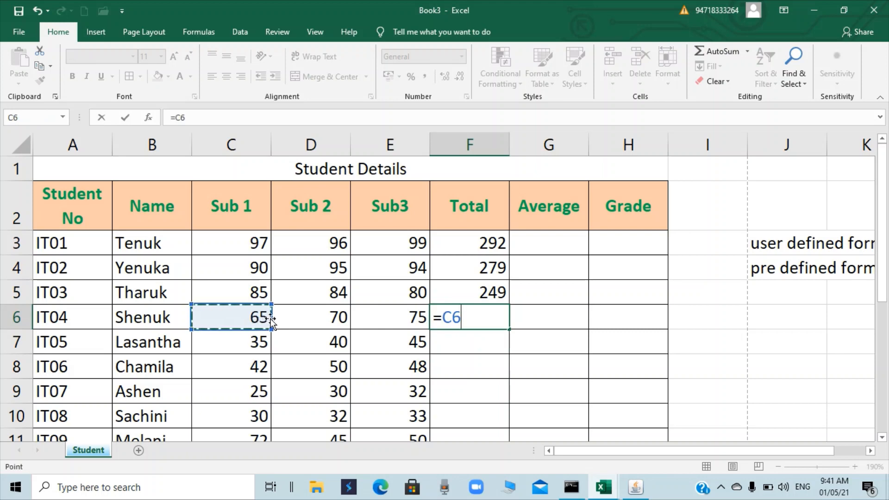
{"action": "type", "text": "+"}
{"action": "left_click", "coordinate": [311, 318]}
{"action": "type", "text": "+"}
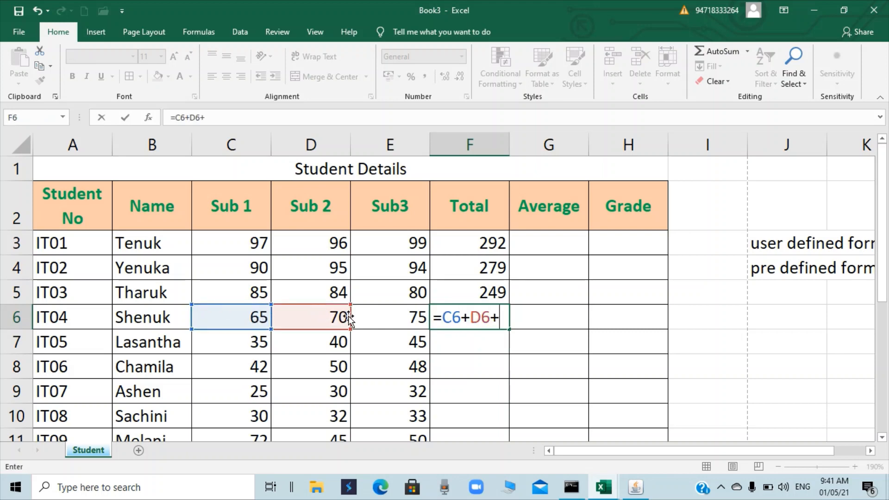
{"action": "left_click", "coordinate": [406, 317]}
{"action": "key", "text": "Return"}
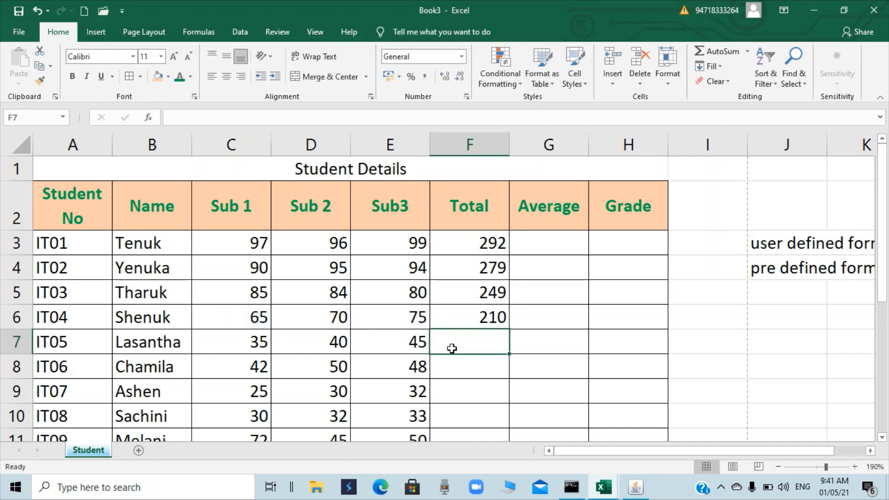
Step: Enter the Total formula for student IT05 in F7, adding the three subject marks C7, D7 and E7
{"action": "type", "text": "="}
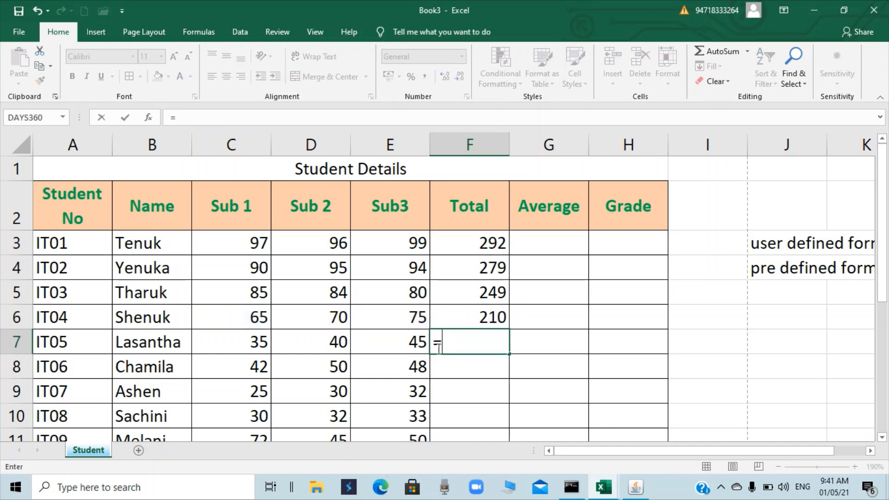
{"action": "left_click", "coordinate": [245, 343]}
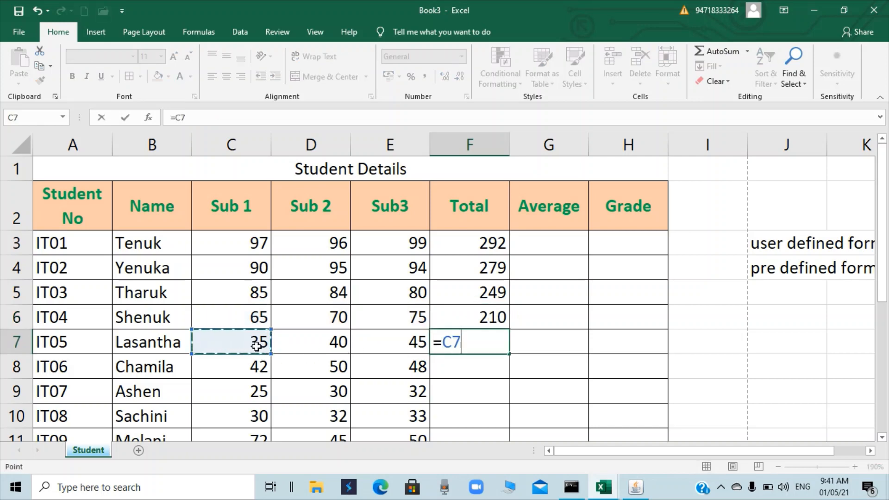
{"action": "type", "text": "+"}
{"action": "left_click", "coordinate": [337, 345]}
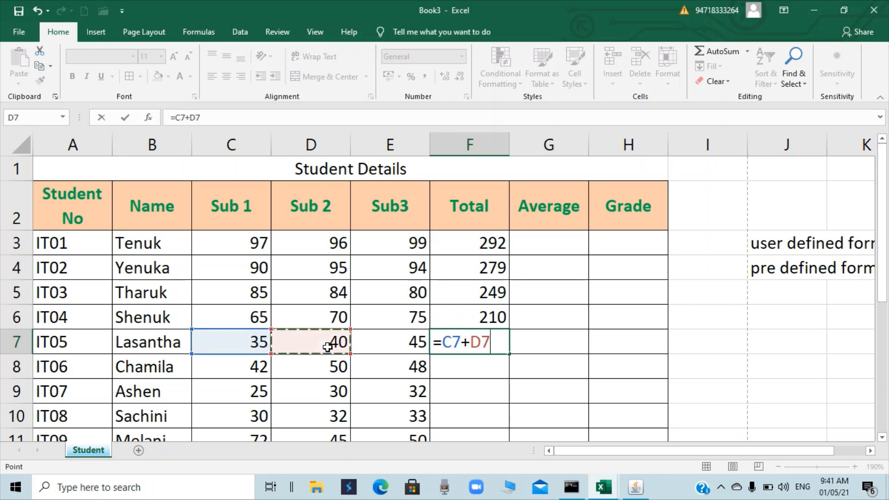
{"action": "type", "text": "+"}
{"action": "left_click", "coordinate": [378, 345]}
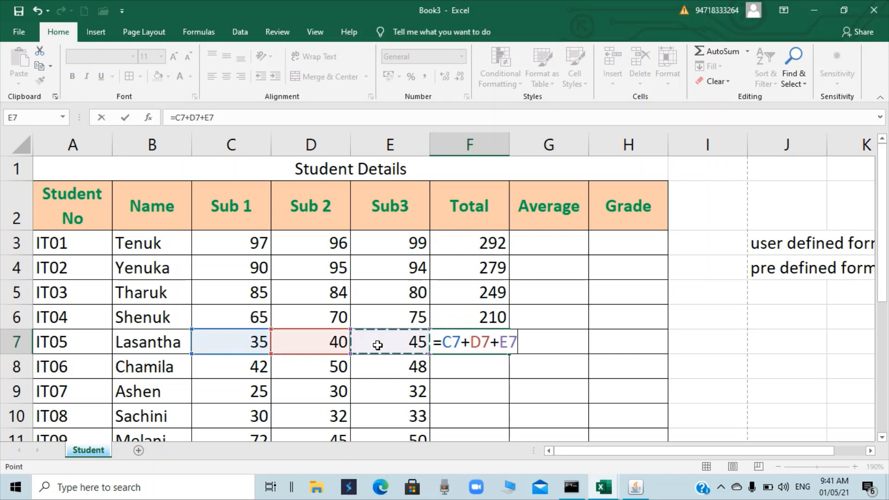
{"action": "key", "text": "Return"}
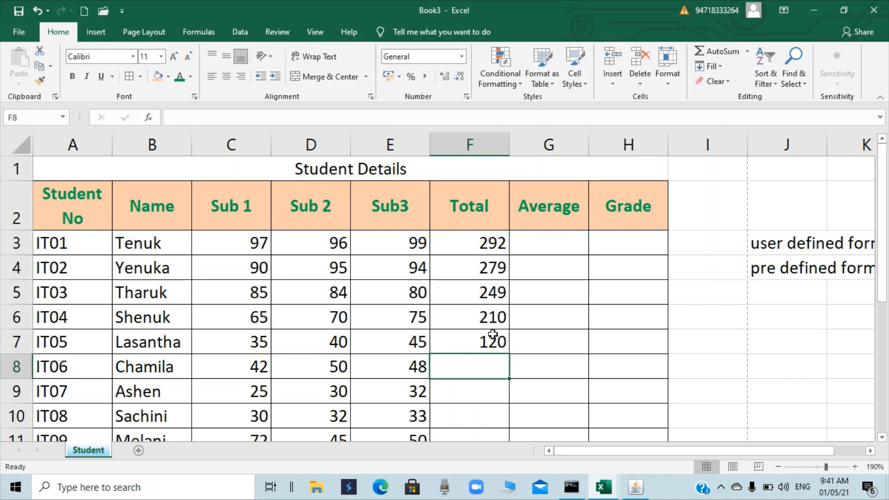
Step: Compare the cell references in the individually entered Total formulas from F3 to F7
{"action": "left_click", "coordinate": [472, 266]}
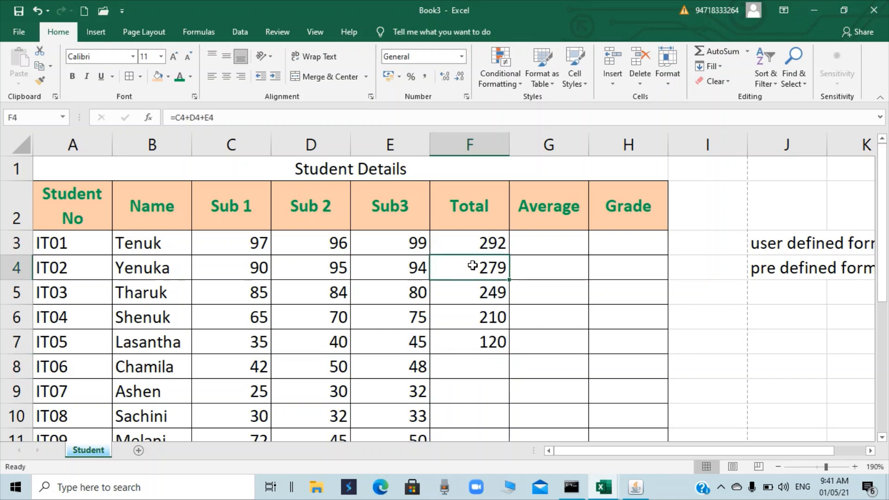
{"action": "left_click", "coordinate": [477, 240]}
{"action": "left_click", "coordinate": [474, 268]}
{"action": "left_click", "coordinate": [476, 241]}
{"action": "left_click", "coordinate": [474, 270]}
{"action": "left_click", "coordinate": [480, 292]}
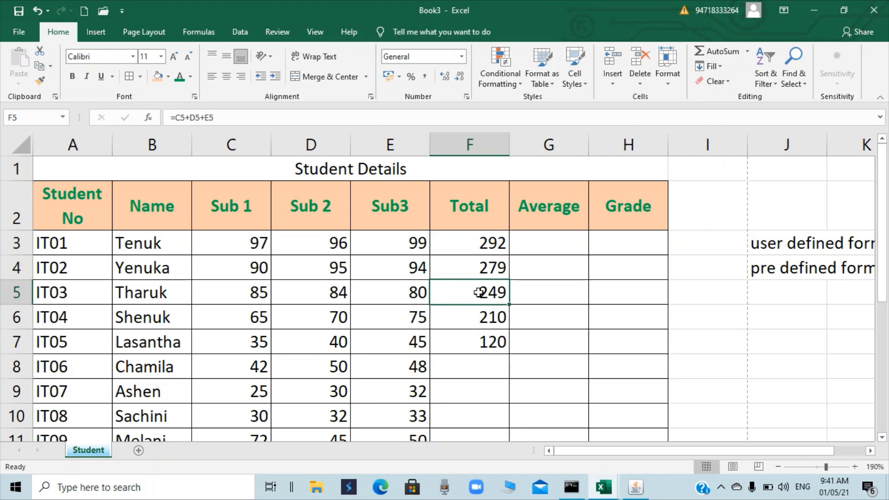
{"action": "left_click", "coordinate": [484, 322]}
{"action": "left_click", "coordinate": [482, 345]}
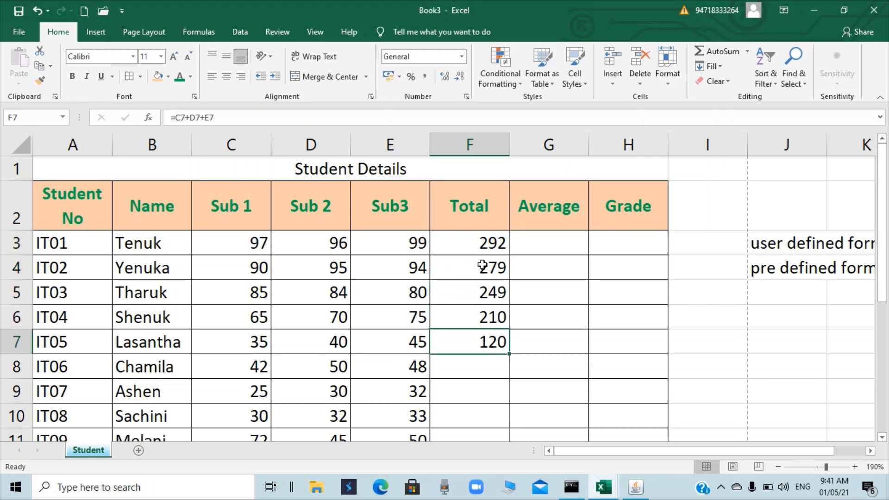
Step: Clear the Total formulas in F4:F7 and fill F3's formula down through F12
{"action": "left_click_drag", "start_coordinate": [483, 266], "coordinate": [477, 328]}
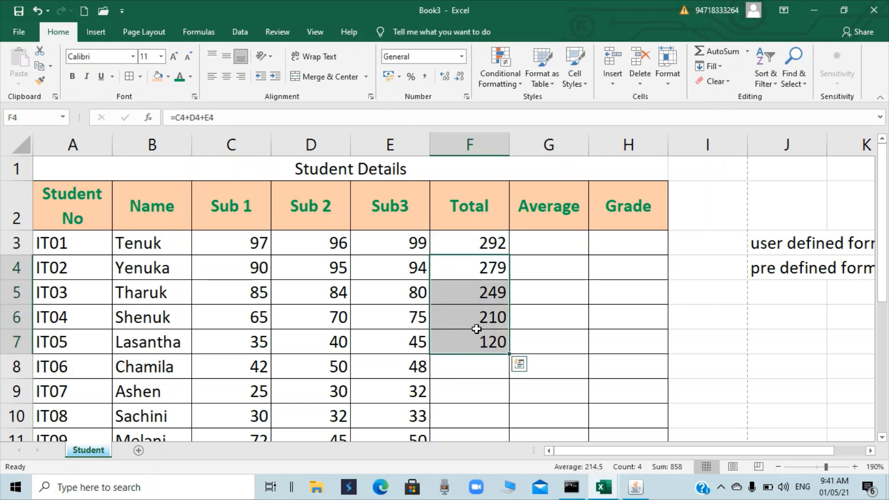
{"action": "key", "text": "Delete"}
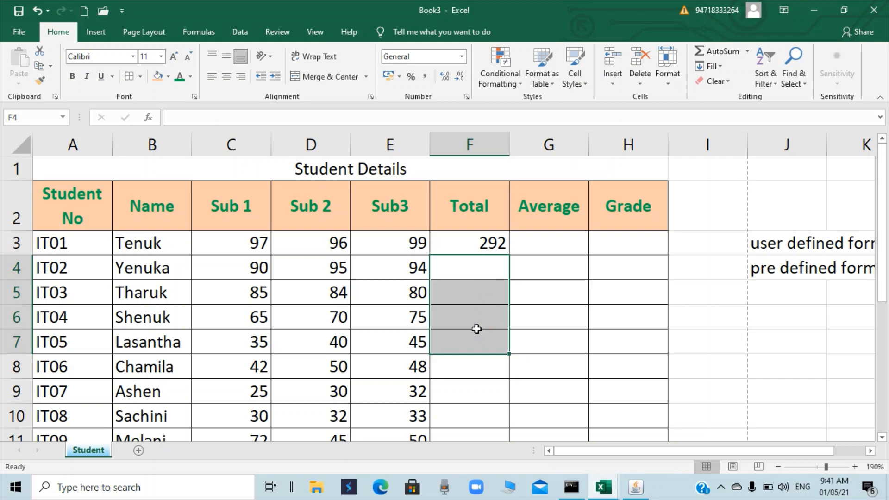
{"action": "left_click", "coordinate": [481, 241]}
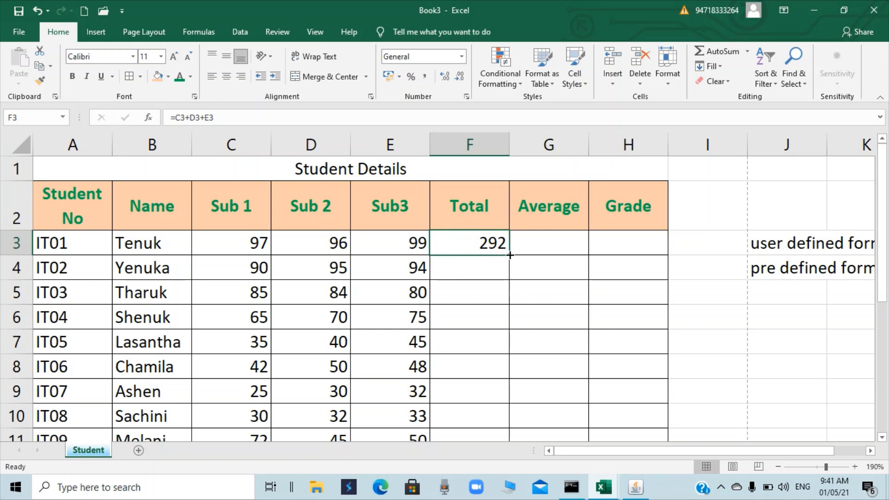
{"action": "left_click_drag", "start_coordinate": [509, 255], "coordinate": [501, 405]}
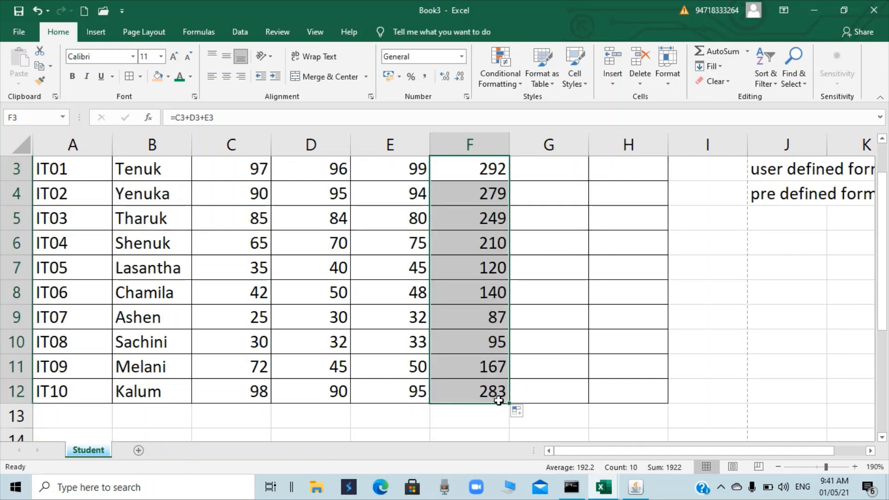
{"action": "left_click", "coordinate": [558, 221]}
Step: Examine how the cell references change row by row in the filled Total formulas from F3 to F6
{"action": "left_click", "coordinate": [480, 169]}
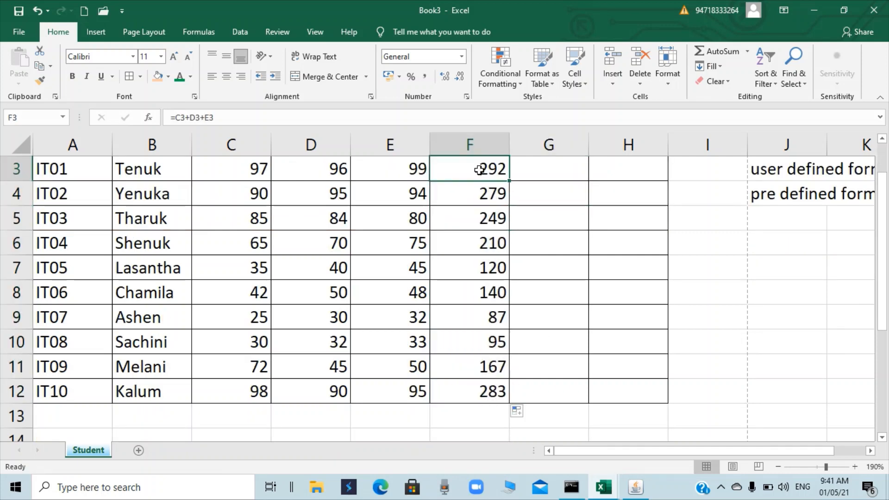
{"action": "left_click", "coordinate": [478, 197]}
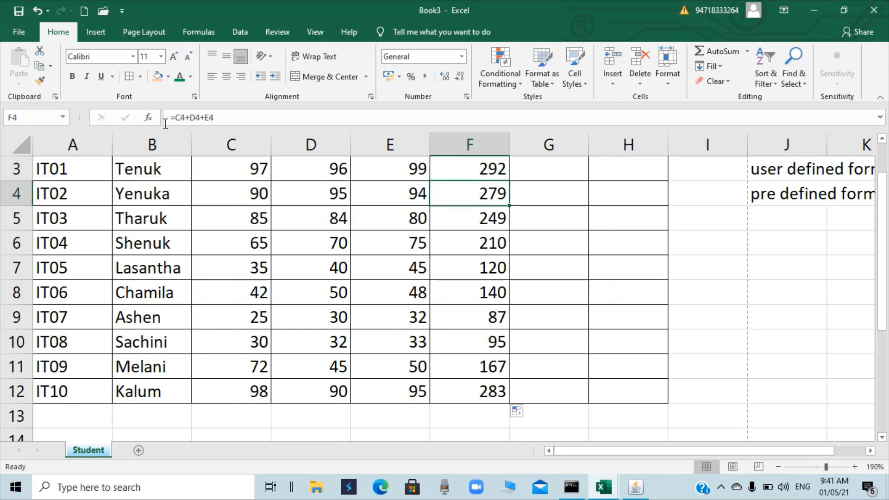
{"action": "double_click", "coordinate": [483, 199]}
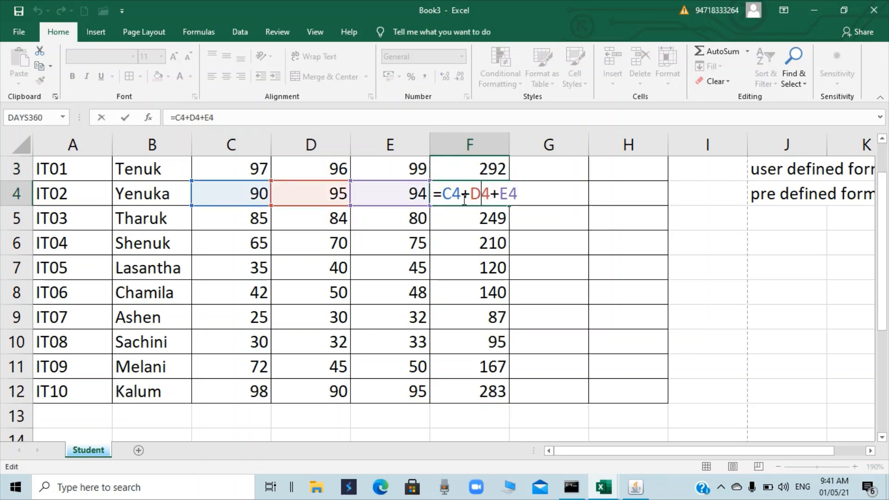
{"action": "key", "text": "Return"}
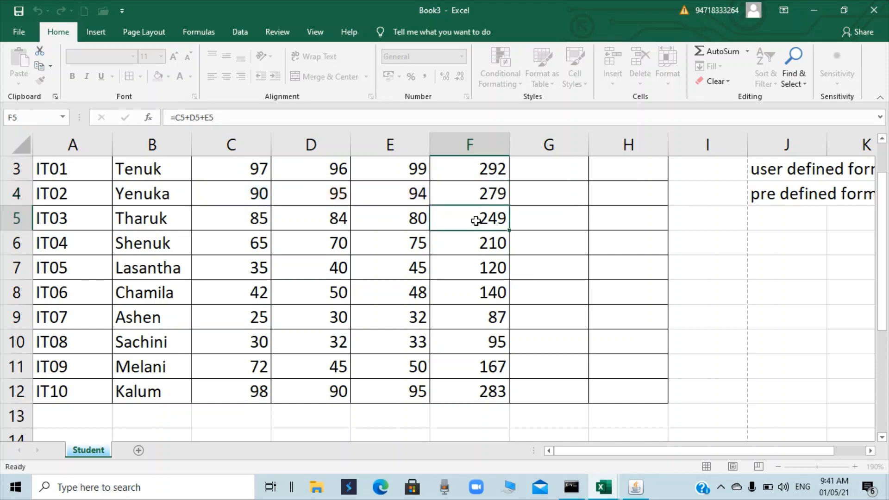
{"action": "double_click", "coordinate": [479, 244]}
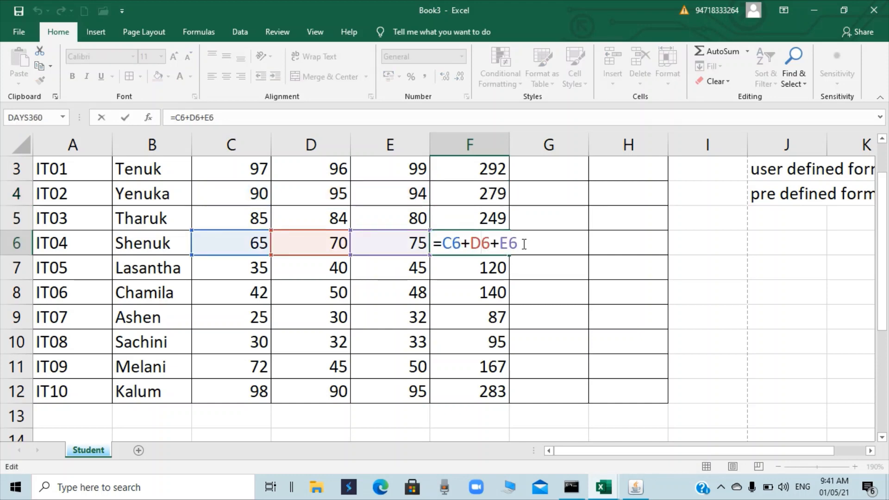
{"action": "key", "text": "Return"}
Step: Compare the Total formula in F3 with the filled formula for the last student in F12
{"action": "scroll", "coordinate": [490, 202], "scroll_direction": "up", "scroll_amount": 1}
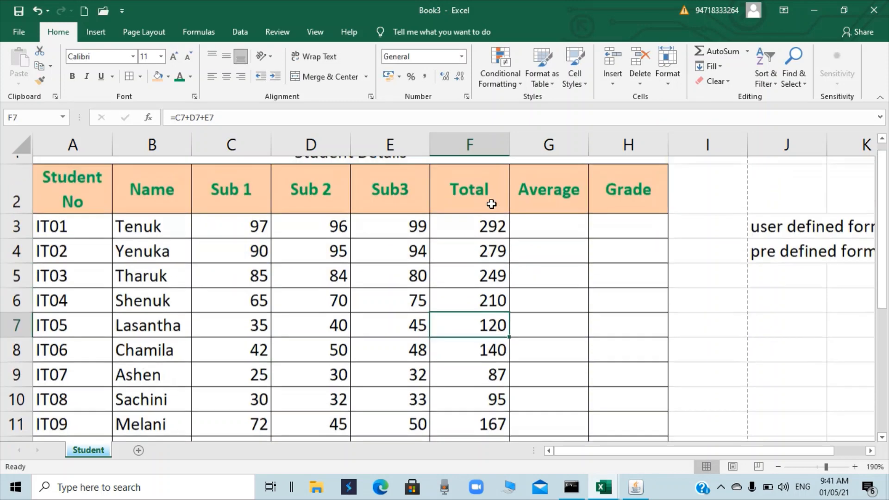
{"action": "left_click", "coordinate": [495, 233]}
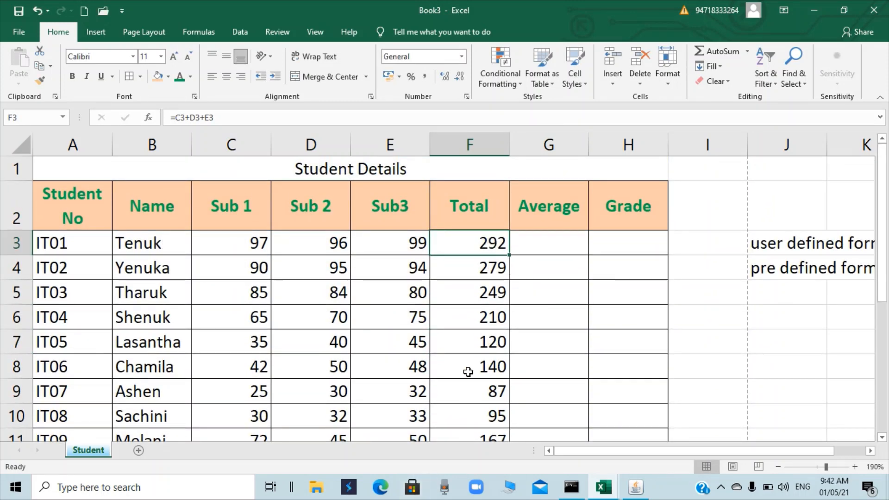
{"action": "scroll", "coordinate": [484, 274], "scroll_direction": "down", "scroll_amount": 4}
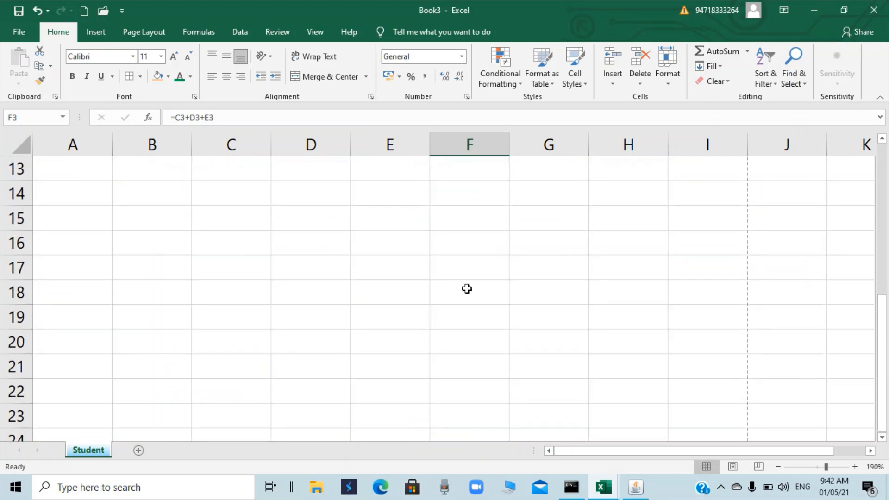
{"action": "scroll", "coordinate": [463, 278], "scroll_direction": "up", "scroll_amount": 1}
{"action": "scroll", "coordinate": [464, 272], "scroll_direction": "up", "scroll_amount": 2}
{"action": "double_click", "coordinate": [484, 292]}
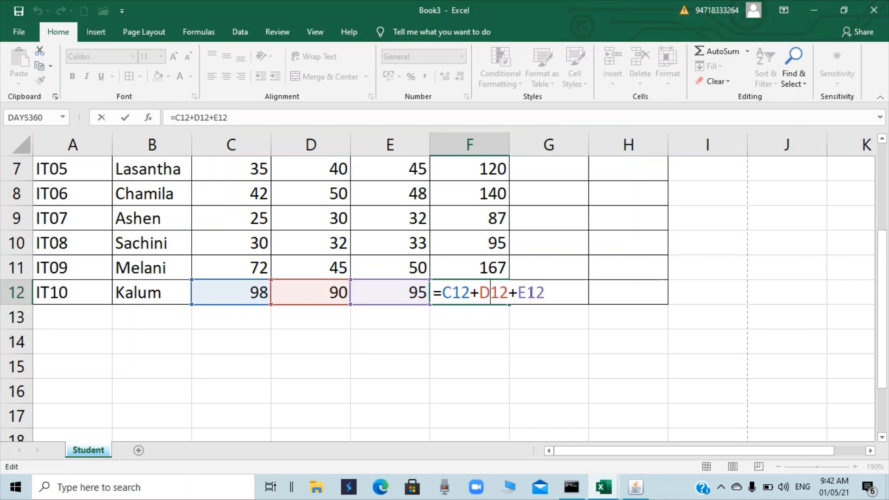
{"action": "key", "text": "Return"}
Step: Enter the Average formula =F3/3 for student IT01 in G3
{"action": "scroll", "coordinate": [536, 248], "scroll_direction": "up", "scroll_amount": 2}
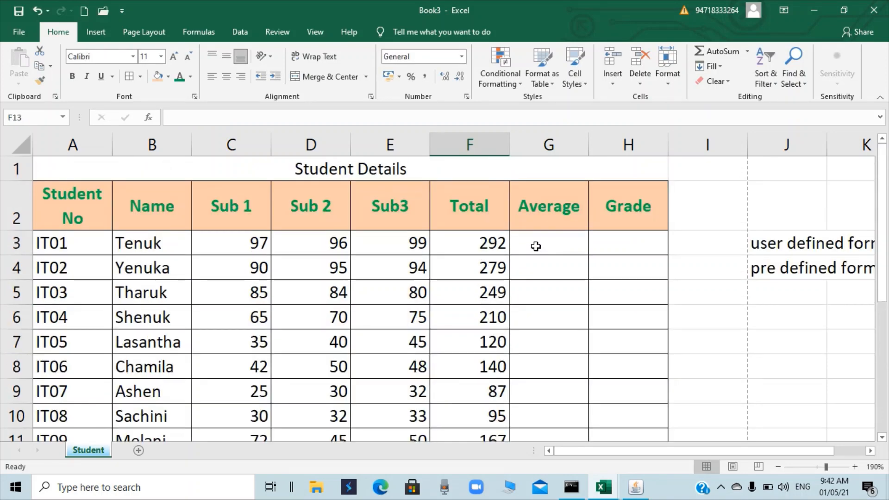
{"action": "left_click", "coordinate": [541, 240]}
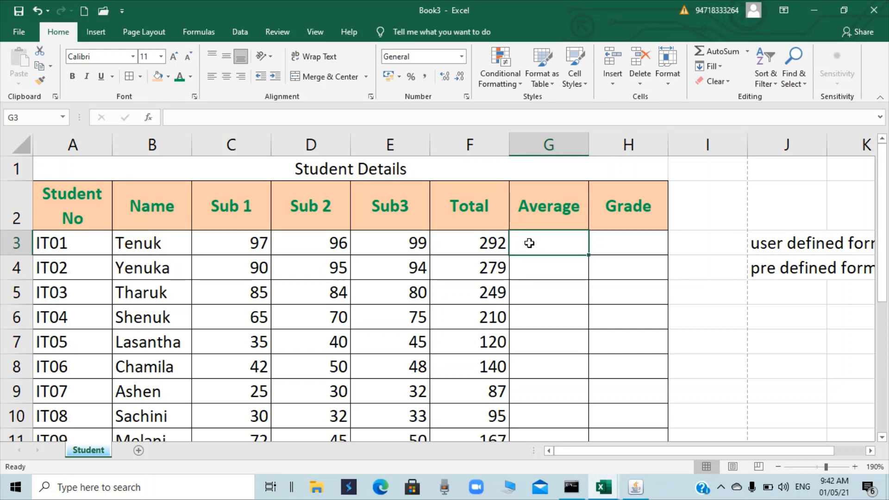
{"action": "type", "text": "="}
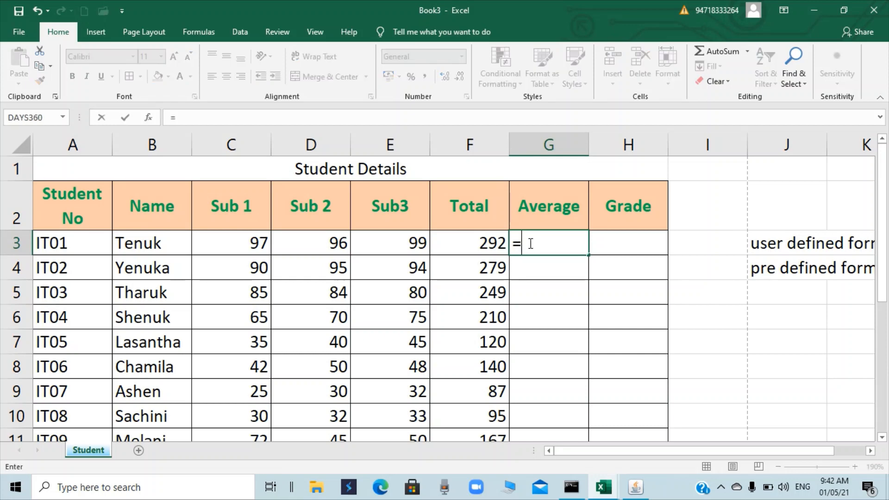
{"action": "left_click", "coordinate": [492, 252]}
{"action": "type", "text": "/"}
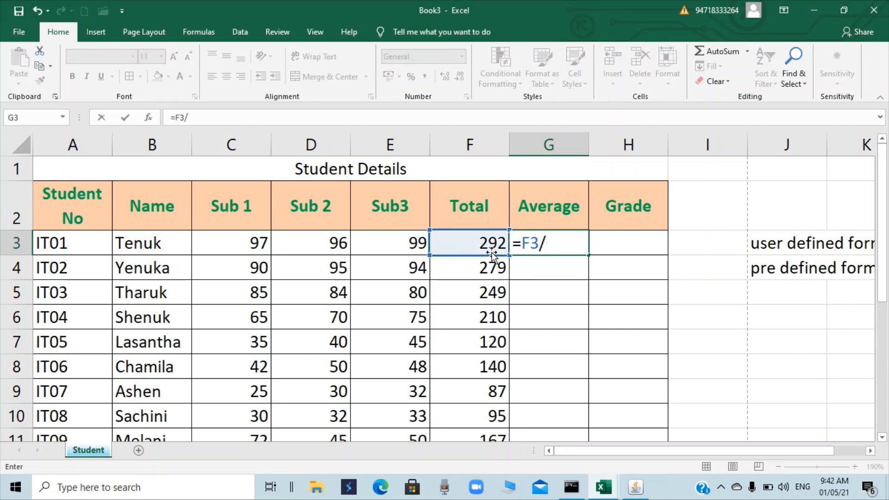
{"action": "type", "text": "3"}
{"action": "key", "text": "Return"}
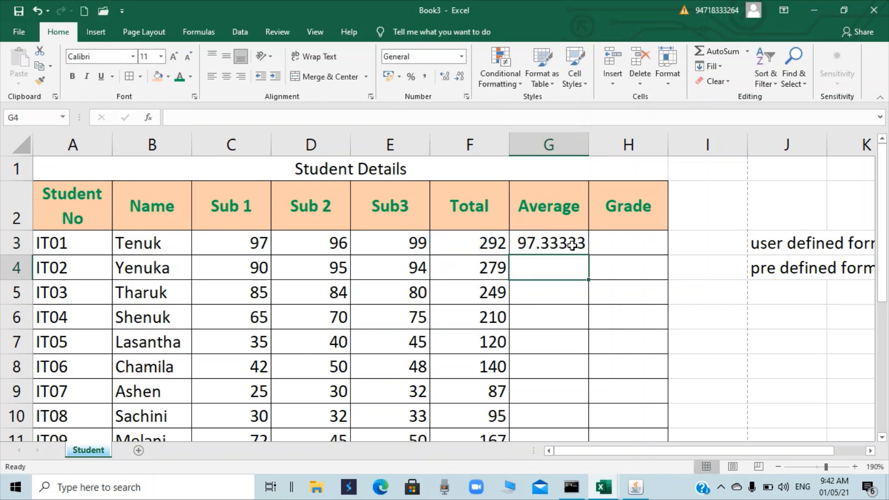
Step: Fill G3's Average formula down the Average column for all remaining students
{"action": "left_click", "coordinate": [581, 245]}
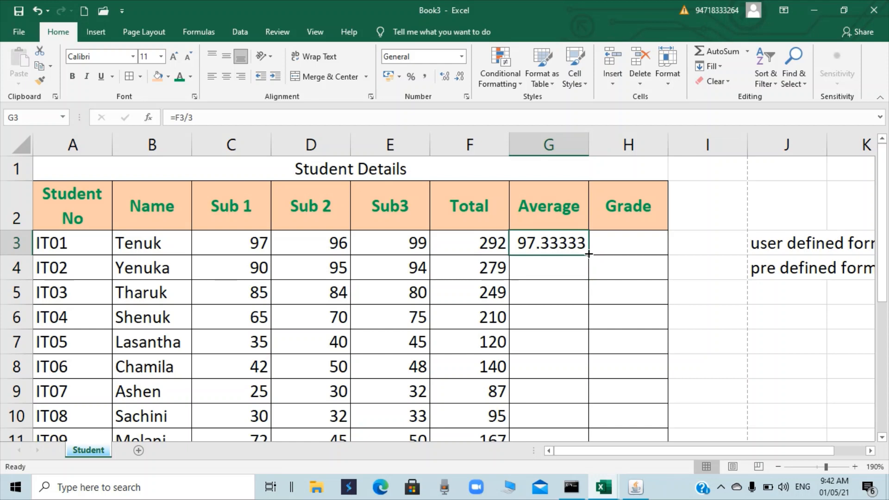
{"action": "double_click", "coordinate": [588, 254]}
{"action": "left_click", "coordinate": [600, 236]}
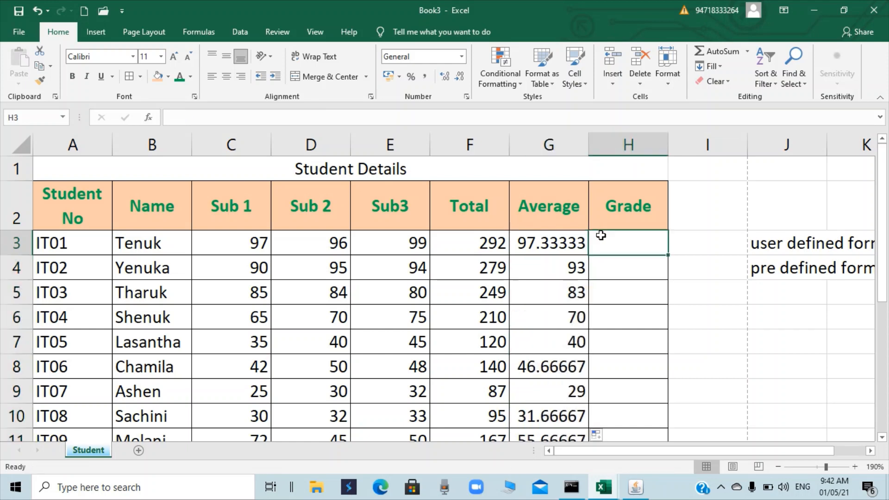
Step: Write the grading rule if average >= 50-Pass else -"Fail" as a note in J6
{"action": "left_click", "coordinate": [787, 315]}
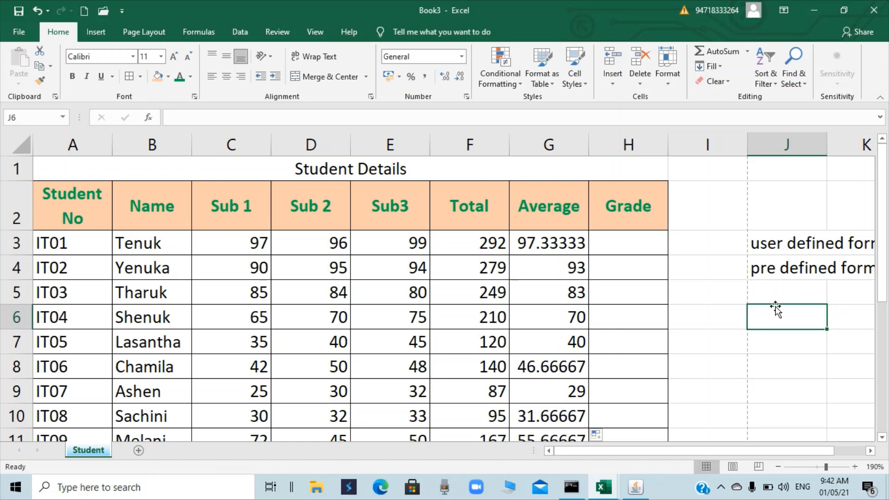
{"action": "type", "text": "if"}
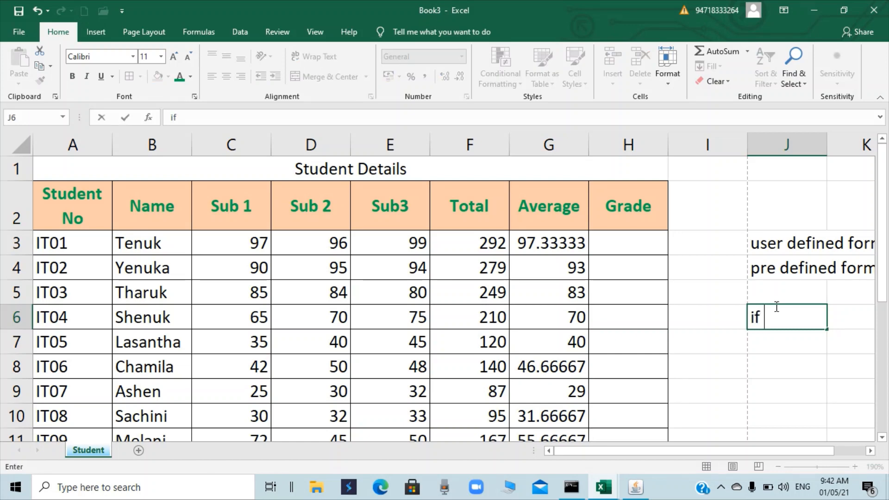
{"action": "type", "text": " average >"}
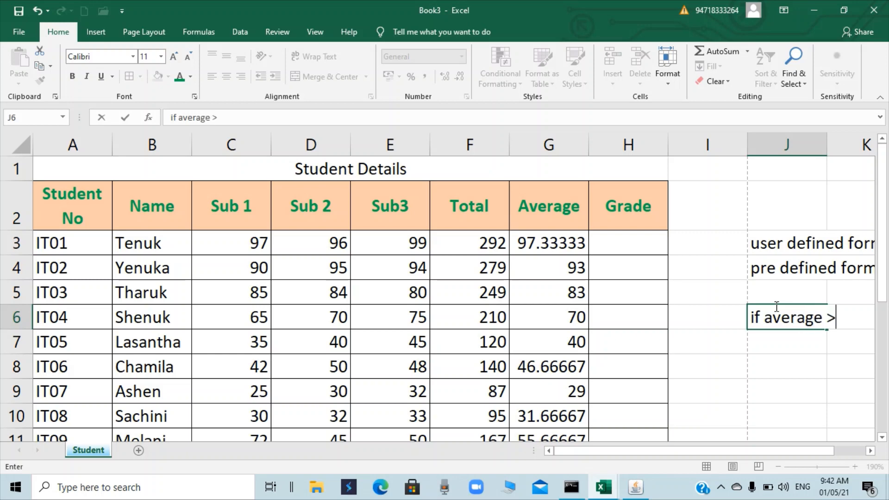
{"action": "type", "text": "= 50"}
{"action": "type", "text": "-"}
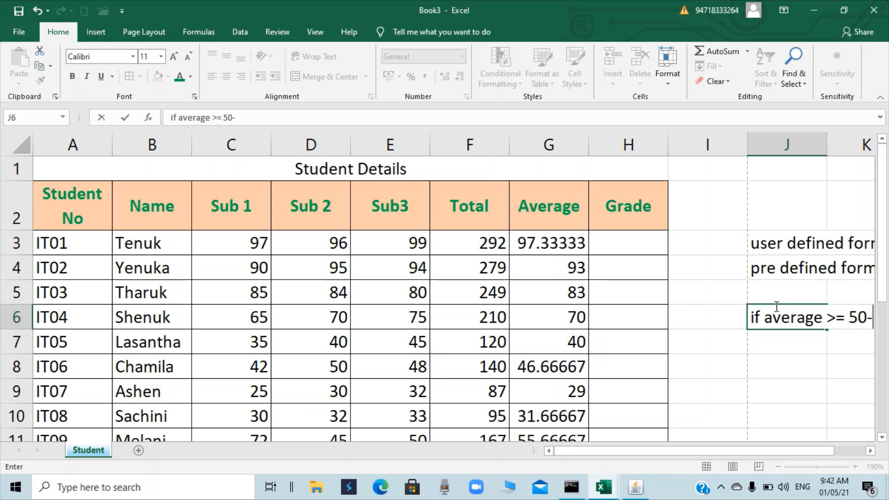
{"action": "type", "text": "Pass"}
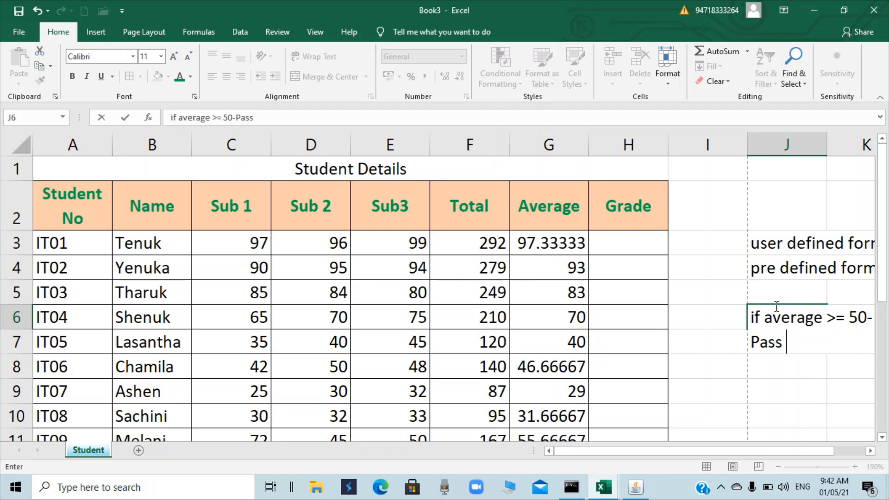
{"action": "type", "text": " else -\"Fail"}
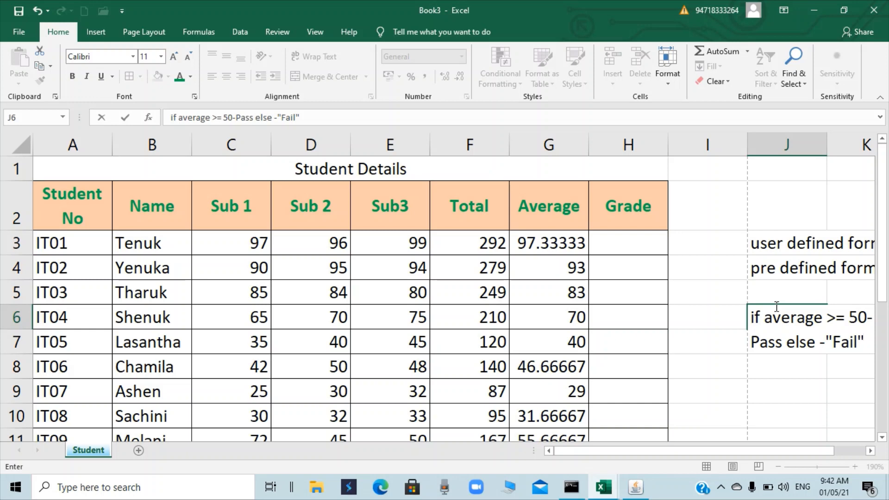
Step: Put double quotation marks around the word Pass in the J6 grading note and commit the entry
{"action": "double_click", "coordinate": [753, 342]}
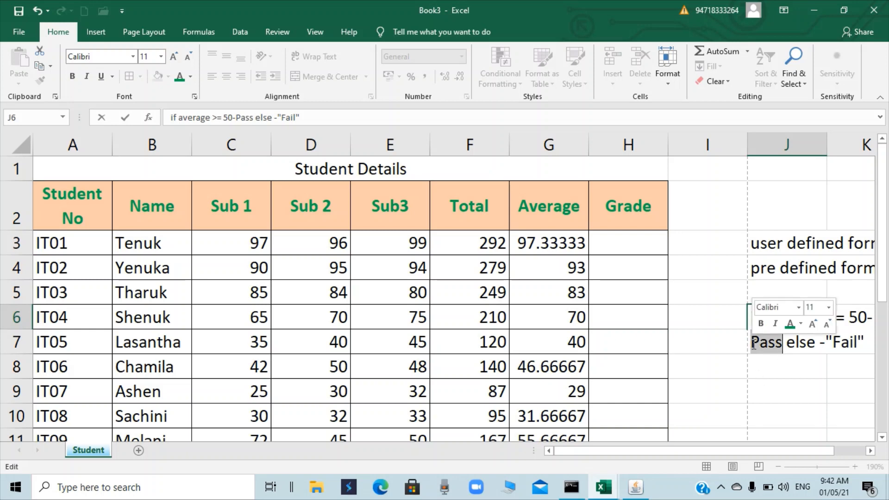
{"action": "left_click", "coordinate": [753, 344]}
{"action": "type", "text": "\""}
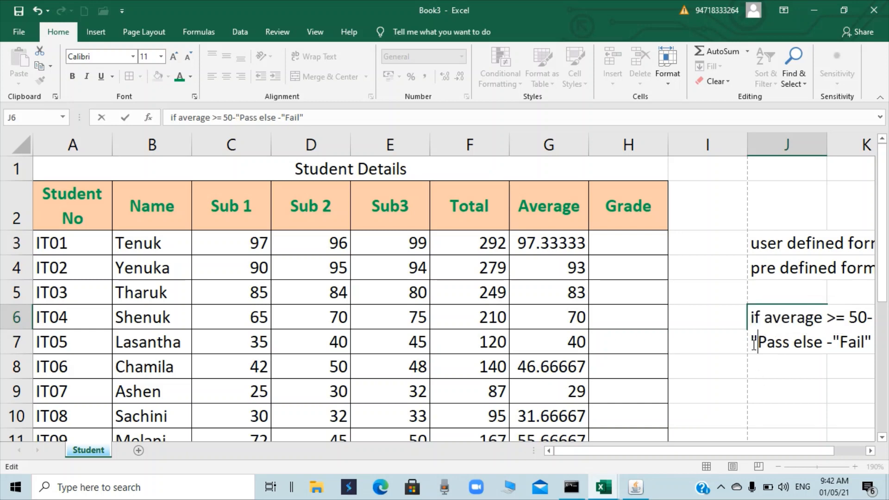
{"action": "key", "text": "Right"}
{"action": "key", "text": "Right"}
{"action": "type", "text": "\""}
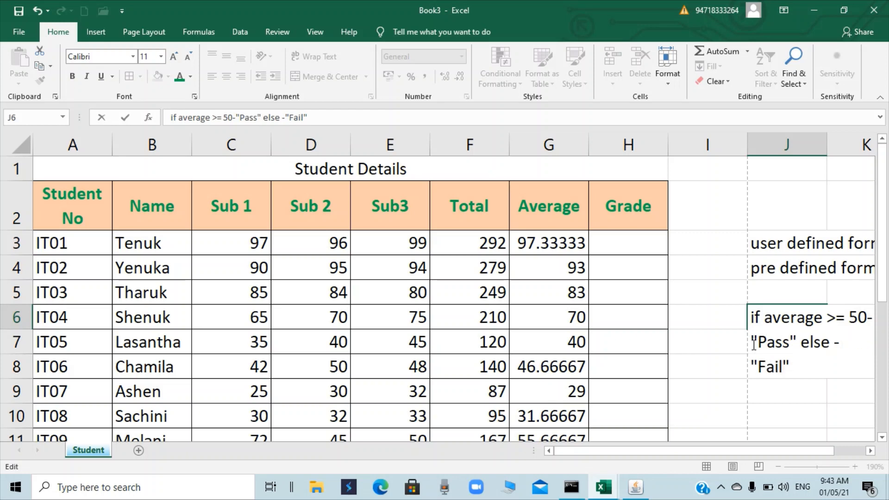
{"action": "left_click", "coordinate": [802, 395]}
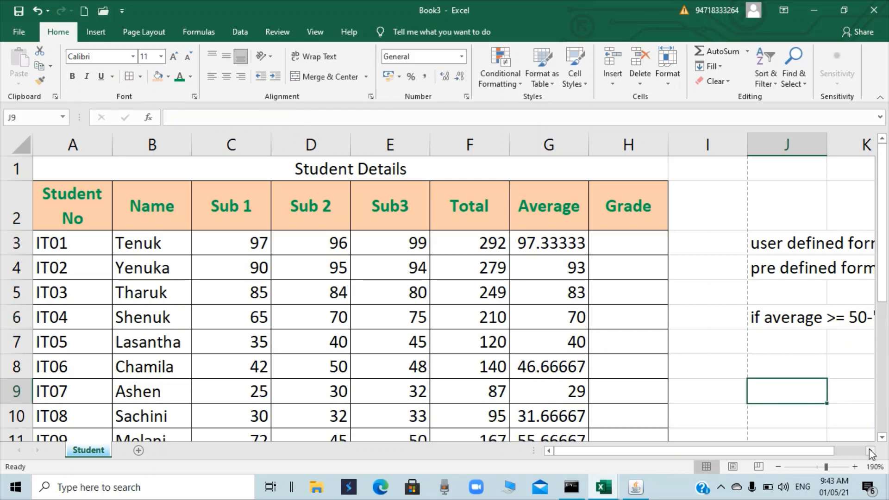
Step: Enter the Grade formula =IF(G3>=50,"Pass","Fail") for the first student in H3
{"action": "scroll", "coordinate": [838, 323], "scroll_direction": "right", "scroll_amount": 2}
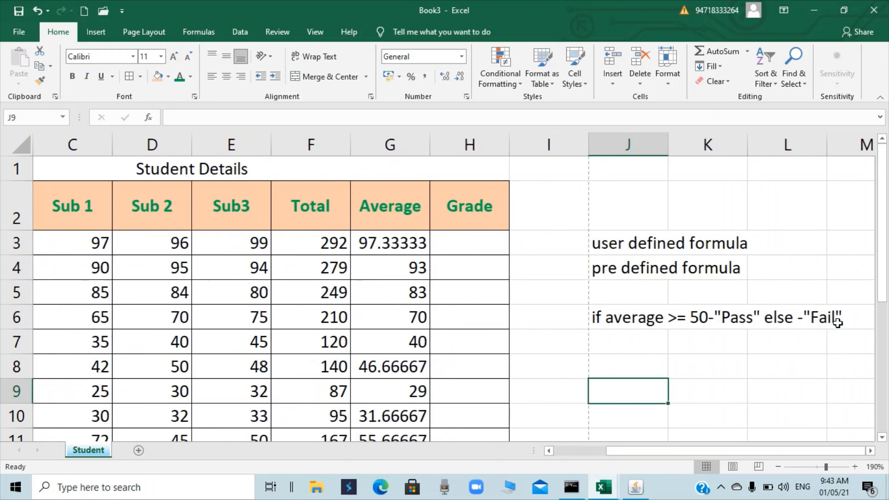
{"action": "left_click", "coordinate": [463, 240]}
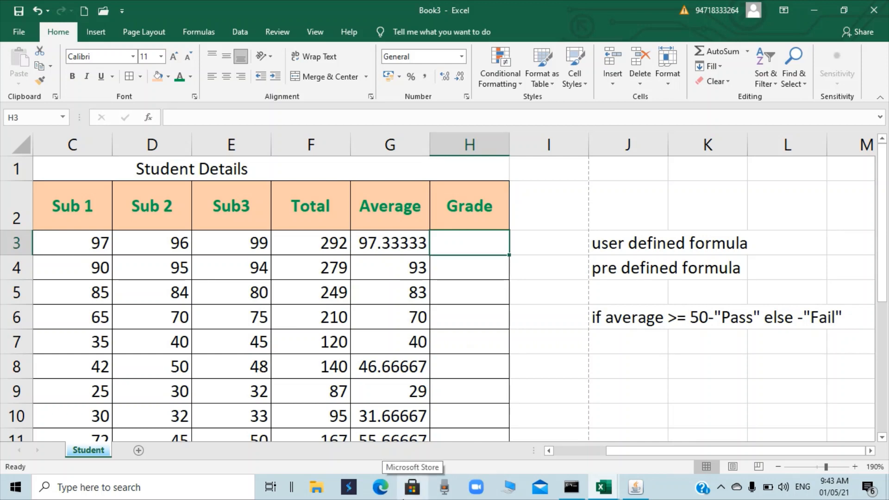
{"action": "type", "text": "="}
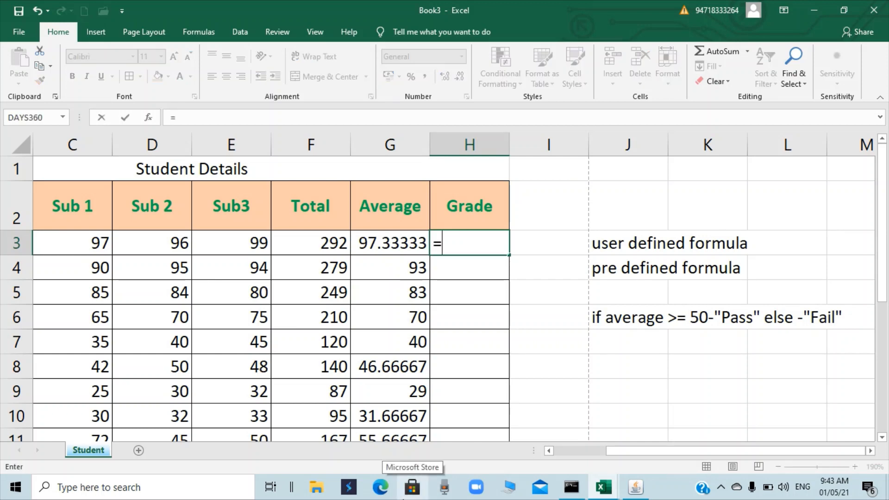
{"action": "type", "text": "IF"}
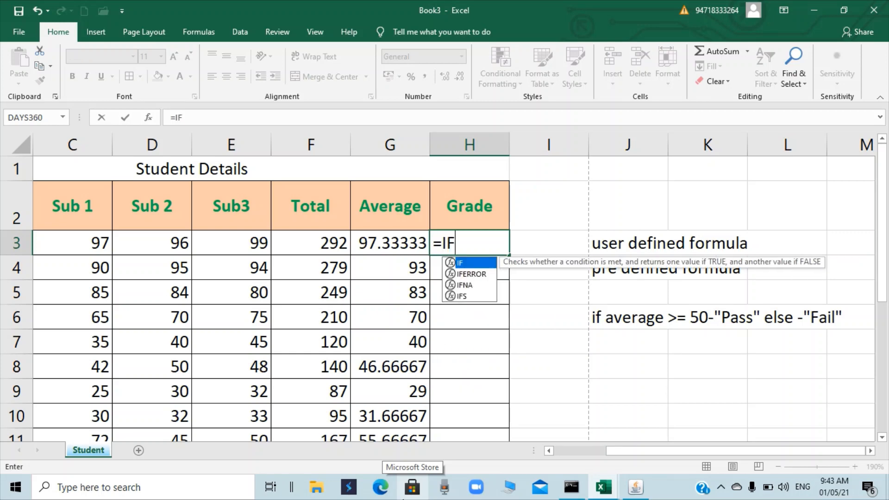
{"action": "type", "text": "("}
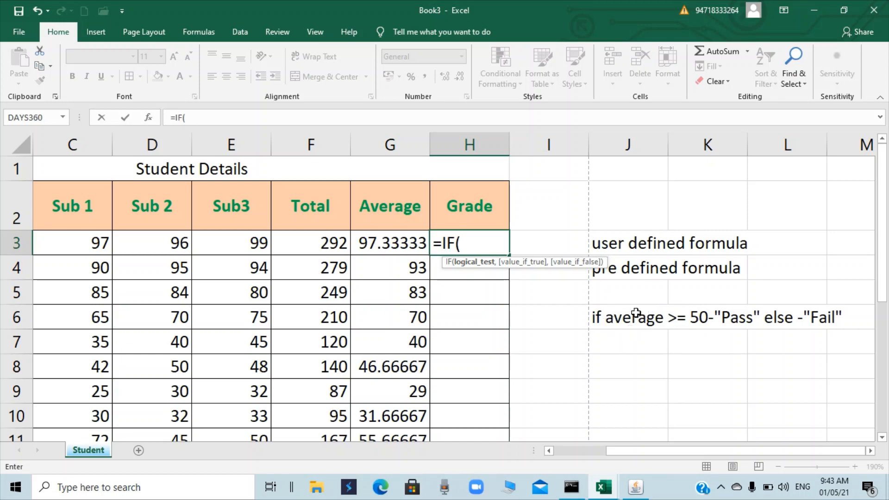
{"action": "left_click", "coordinate": [387, 243]}
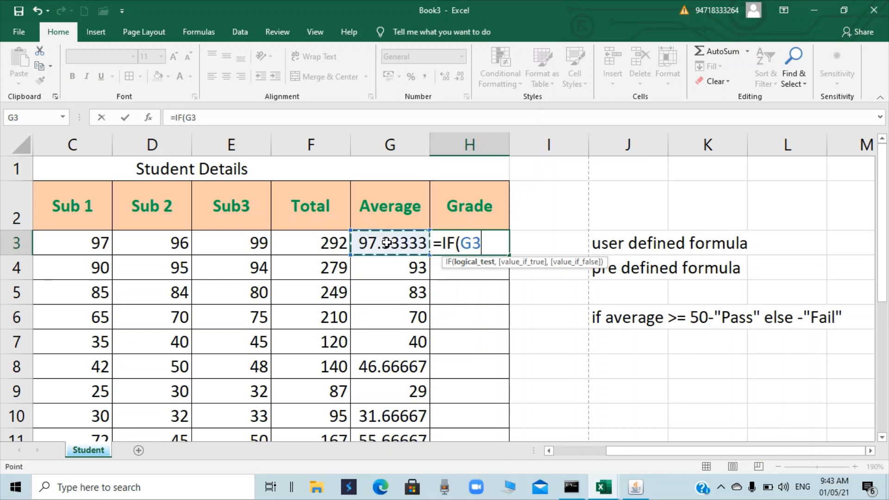
{"action": "type", "text": ">="}
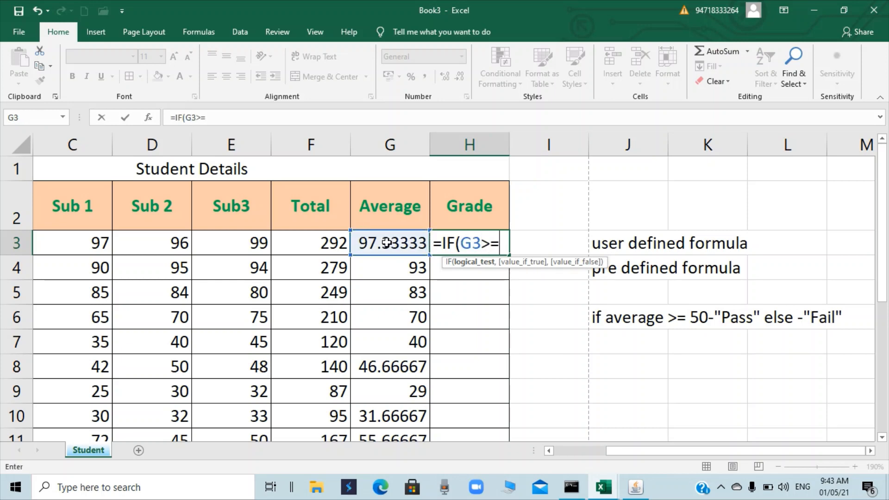
{"action": "type", "text": "50"}
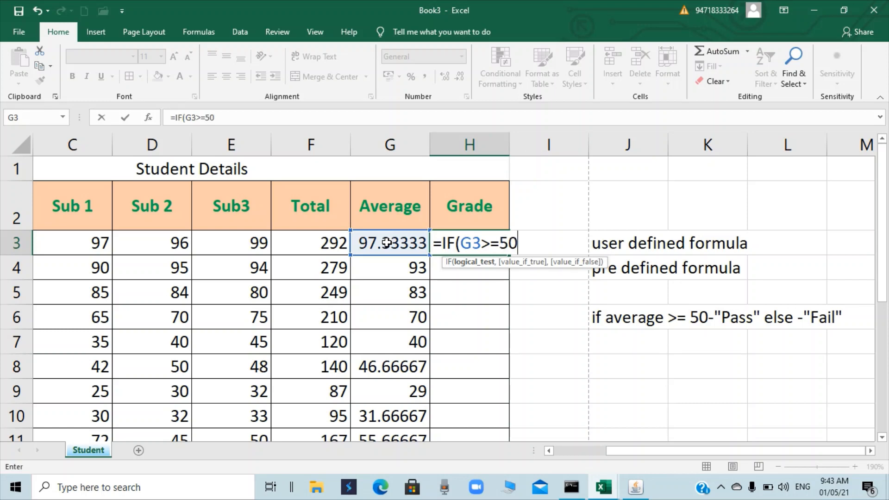
{"action": "type", "text": ",\""}
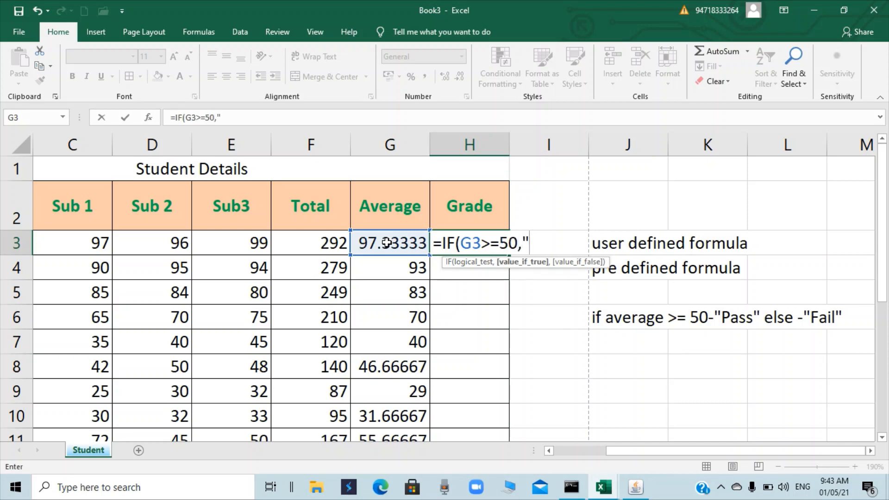
{"action": "type", "text": "Pass\""}
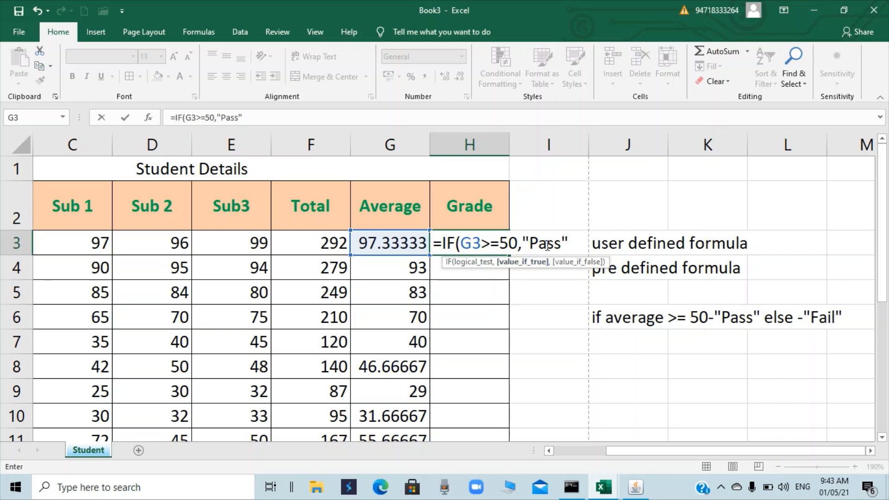
{"action": "type", "text": ","}
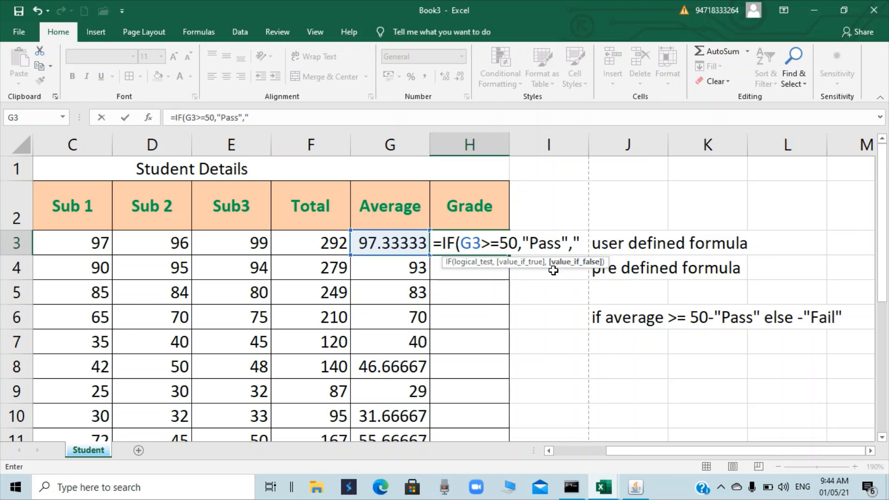
{"action": "type", "text": "Fail"}
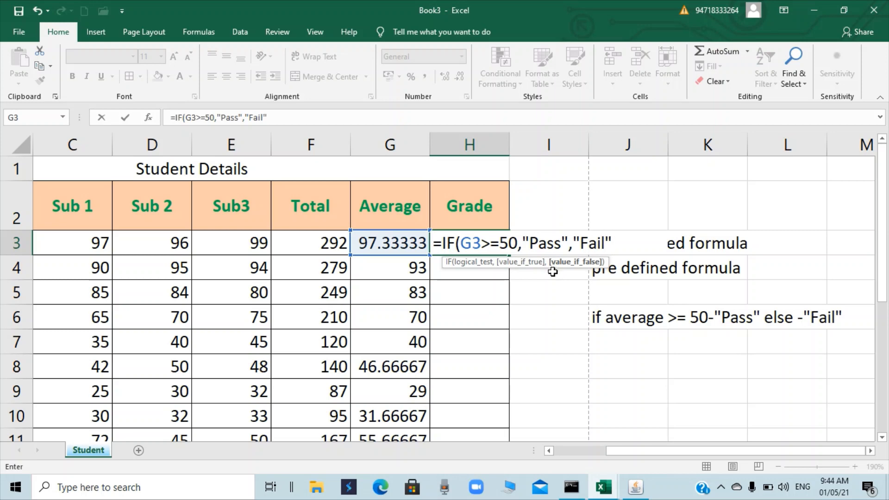
{"action": "type", "text": "\")"}
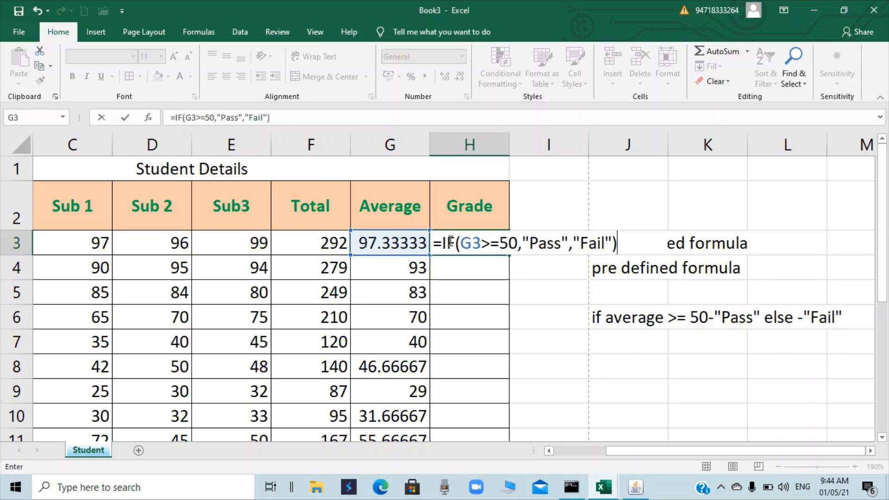
{"action": "left_click_drag", "start_coordinate": [462, 243], "coordinate": [482, 243]}
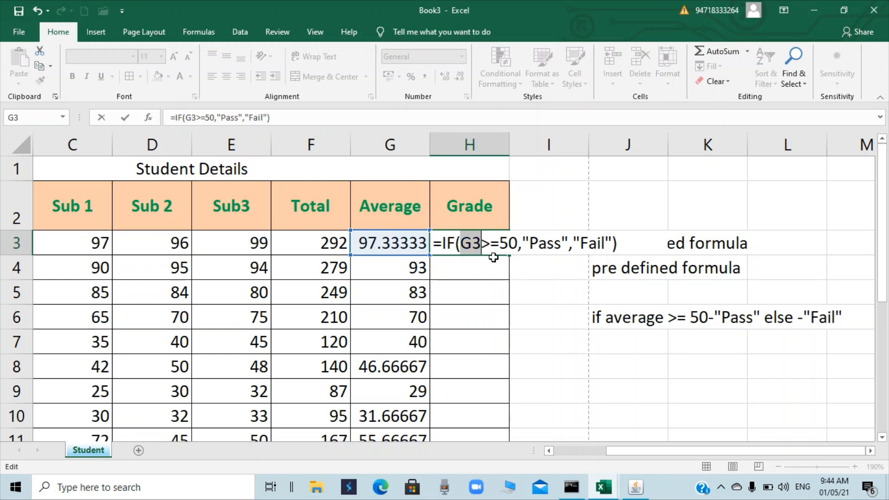
{"action": "key", "text": "Return"}
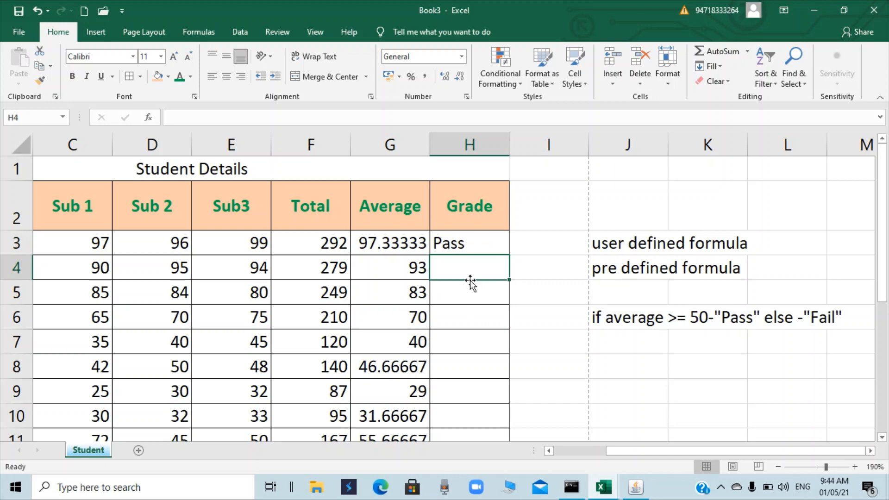
Step: Enter the Grade formula =IF(G4>=50,"Pass","Fail") for the second student in H4
{"action": "left_click", "coordinate": [469, 244]}
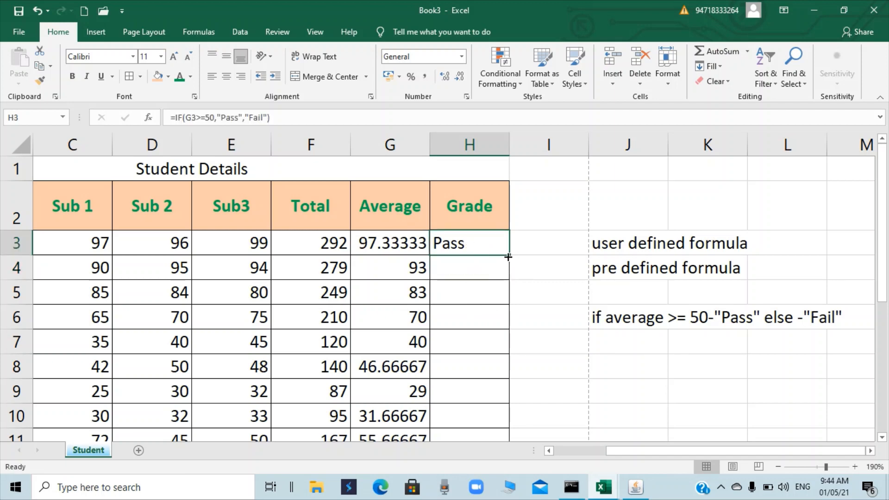
{"action": "left_click", "coordinate": [467, 268]}
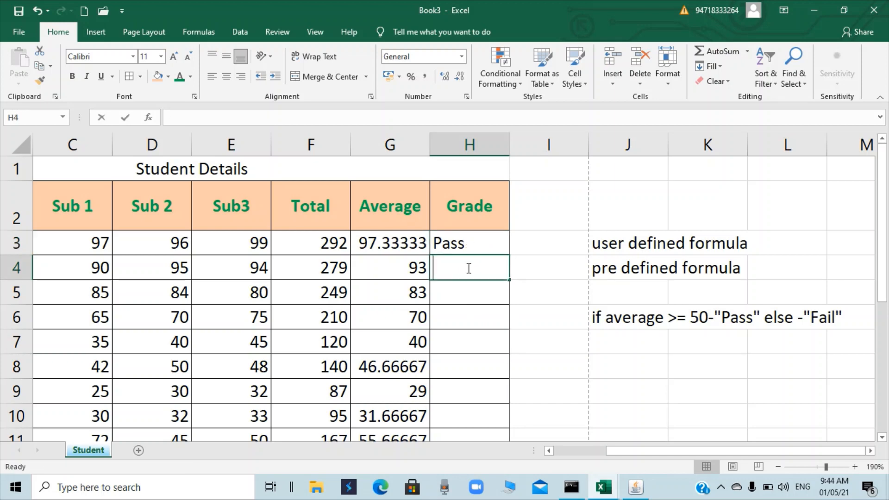
{"action": "type", "text": "=if"}
{"action": "key", "text": "BackSpace"}
{"action": "key", "text": "BackSpace"}
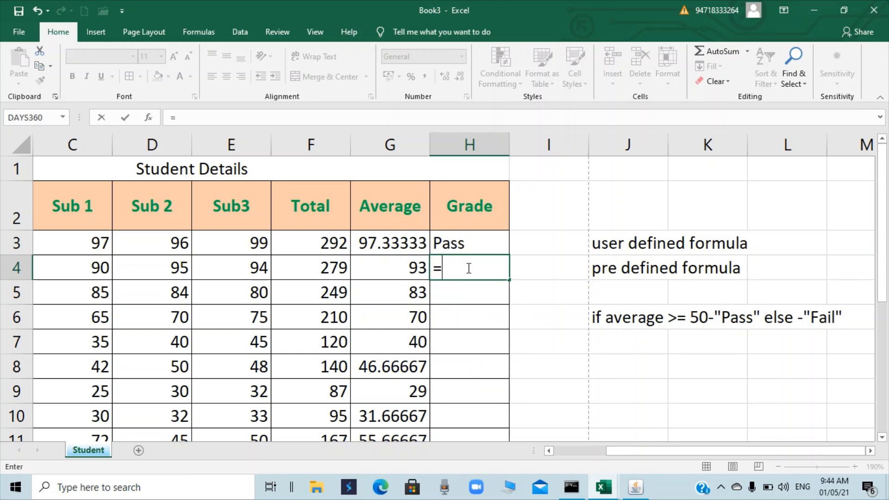
{"action": "type", "text": "IF("}
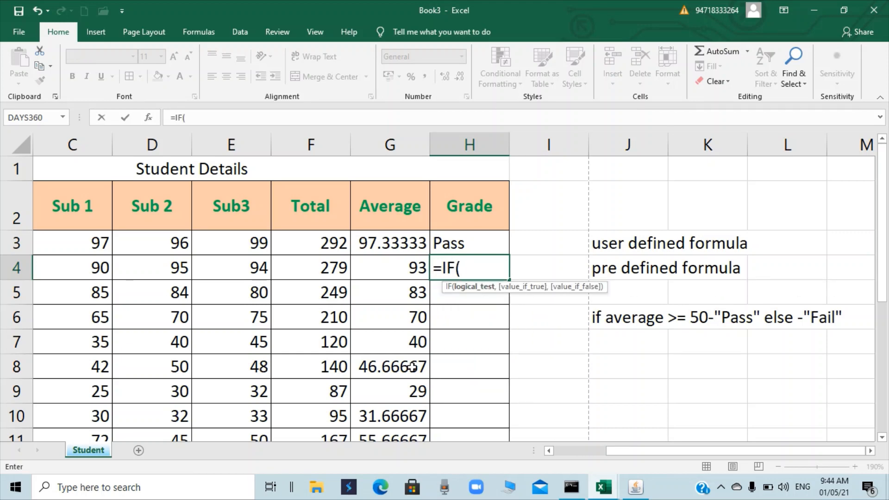
{"action": "left_click", "coordinate": [400, 269]}
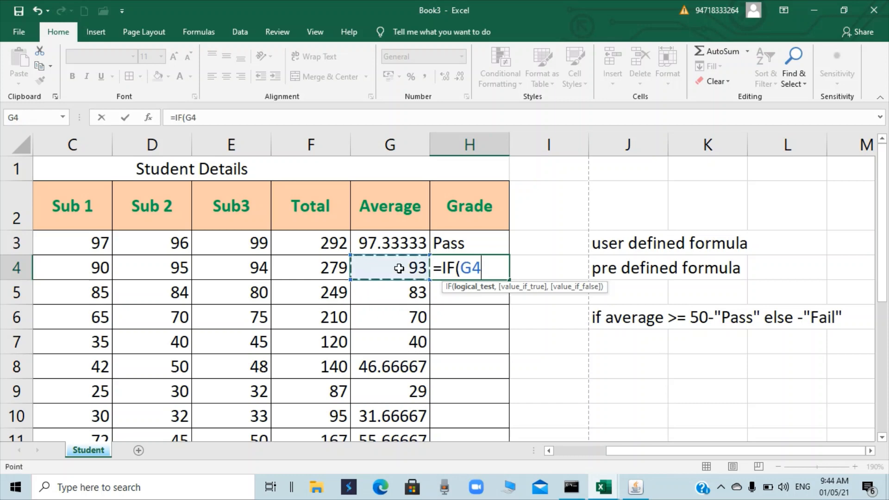
{"action": "type", "text": ">=50"}
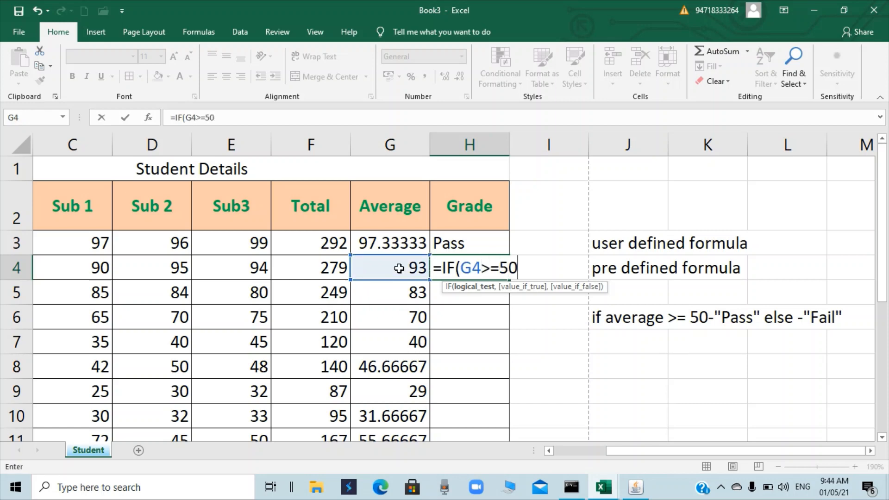
{"action": "type", "text": ",\""}
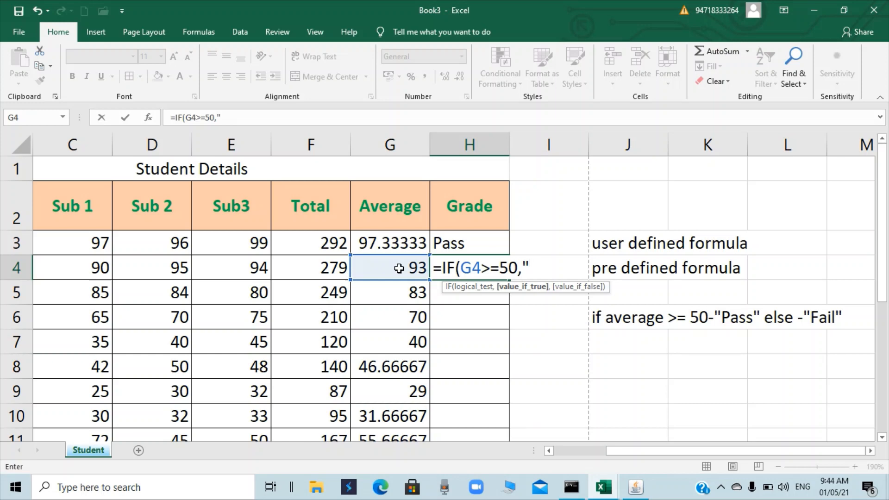
{"action": "type", "text": "Pass\","}
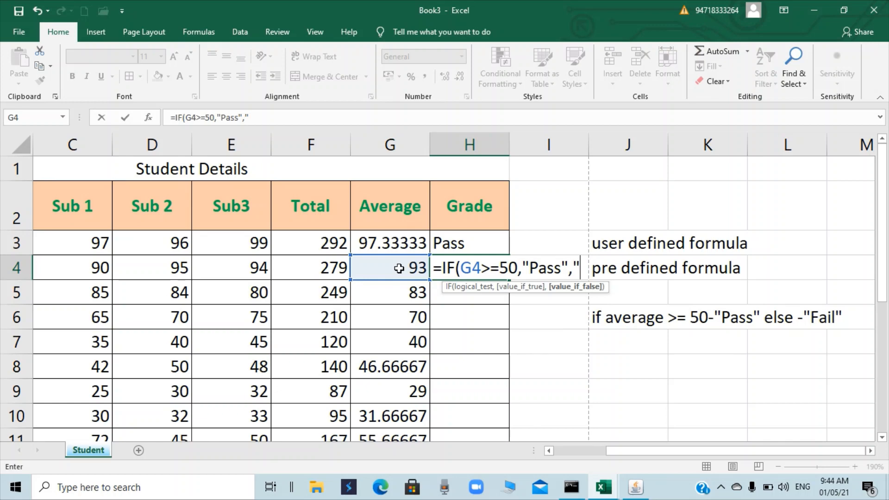
{"action": "type", "text": "\"Fail"}
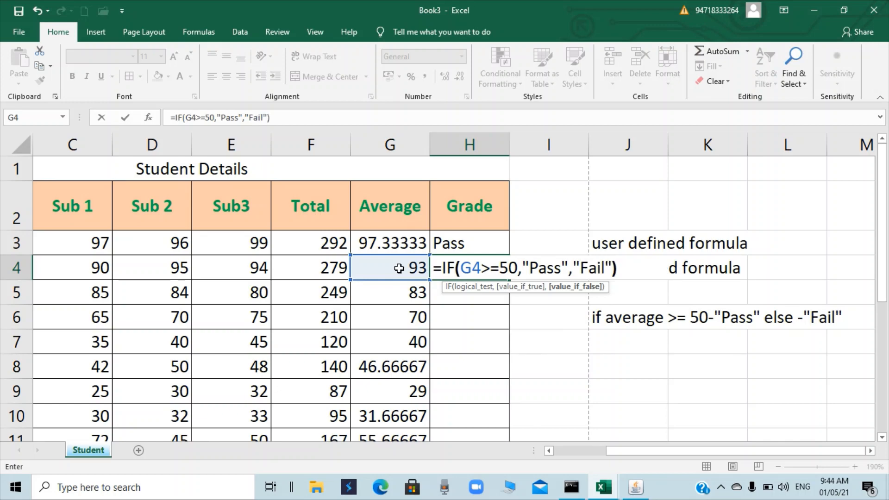
{"action": "key", "text": "Return"}
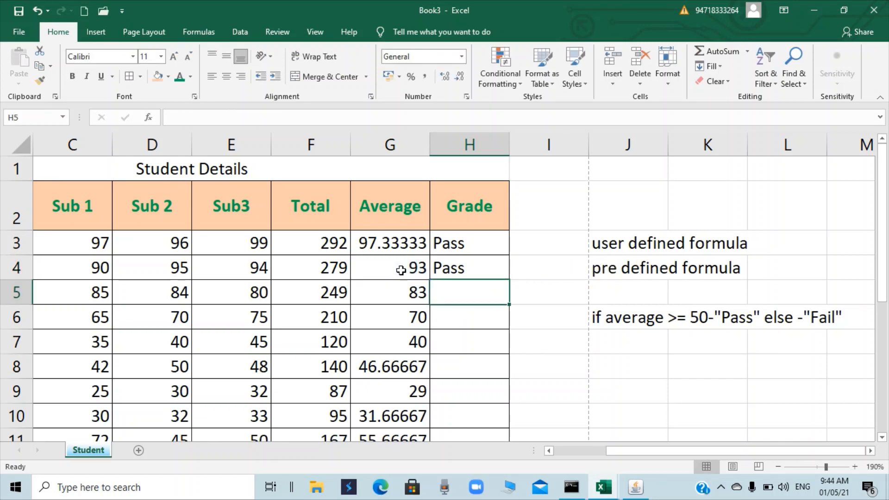
Step: Fill the Grade formula from H3 down through H12 for the remaining students
{"action": "left_click", "coordinate": [487, 274]}
{"action": "left_click", "coordinate": [498, 249]}
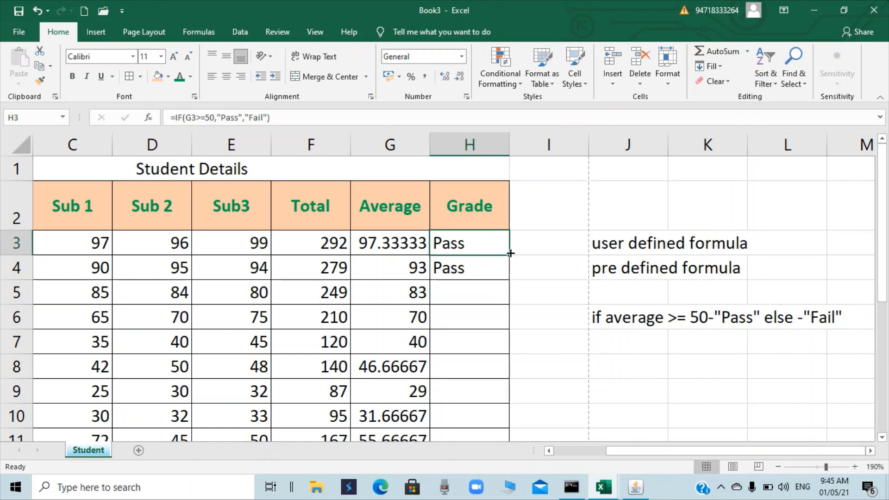
{"action": "left_click_drag", "start_coordinate": [511, 253], "coordinate": [492, 407]}
Step: Check the filled Grade formulas in rows 7 to 12 against the students' averages
{"action": "left_click", "coordinate": [466, 275]}
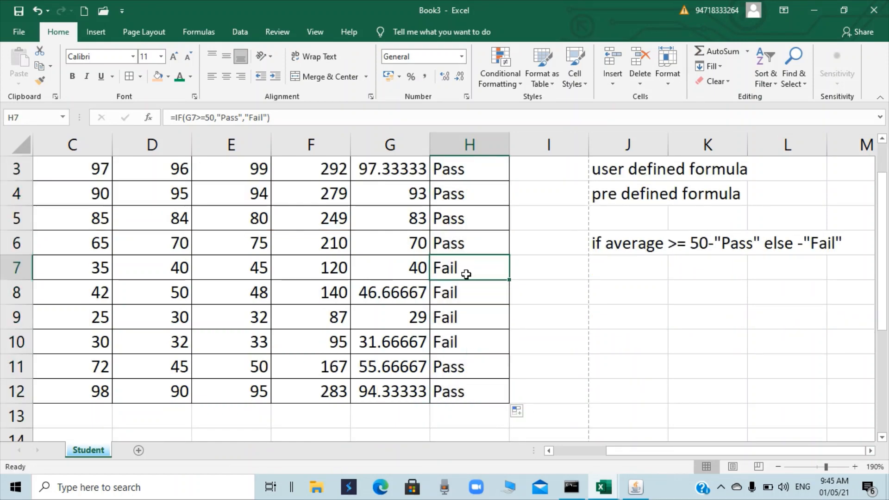
{"action": "left_click", "coordinate": [412, 272]}
{"action": "left_click", "coordinate": [455, 273]}
{"action": "left_click", "coordinate": [448, 322]}
{"action": "left_click", "coordinate": [446, 352]}
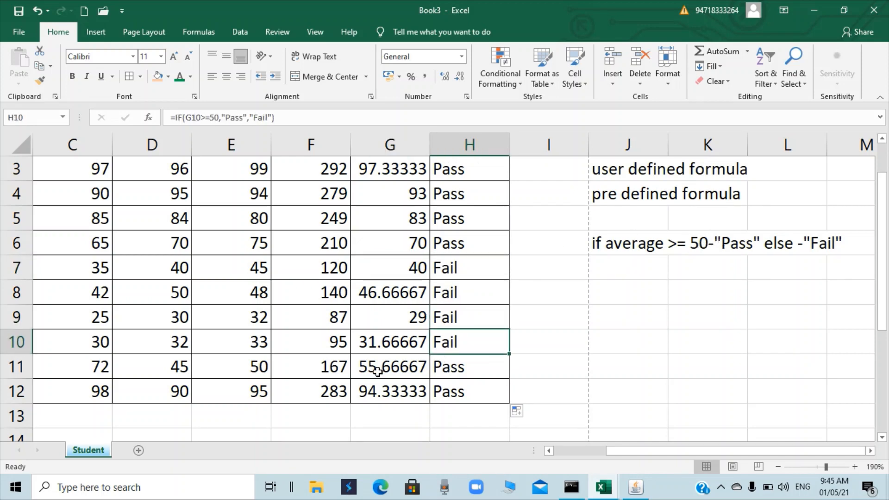
{"action": "left_click", "coordinate": [425, 372]}
{"action": "left_click", "coordinate": [448, 372]}
{"action": "left_click", "coordinate": [397, 391]}
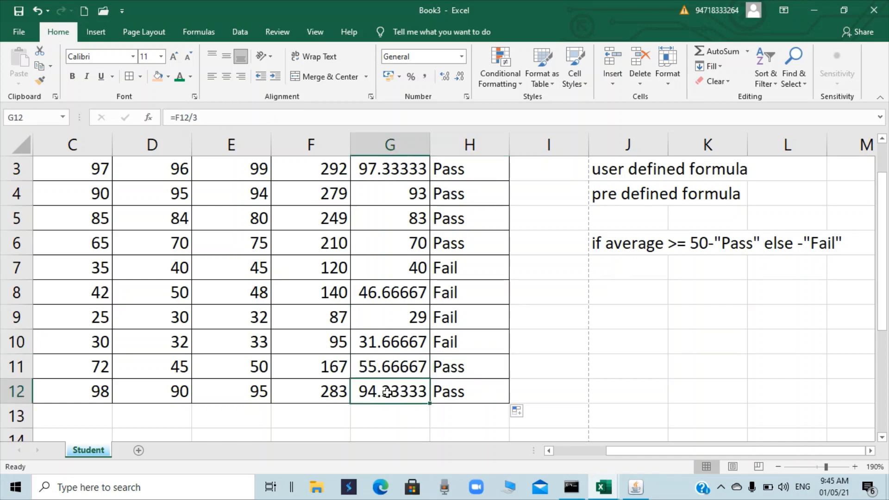
{"action": "left_click", "coordinate": [449, 391]}
Step: Reduce the averages in G3:G12 to one decimal place
{"action": "scroll", "coordinate": [432, 253], "scroll_direction": "up", "scroll_amount": 1}
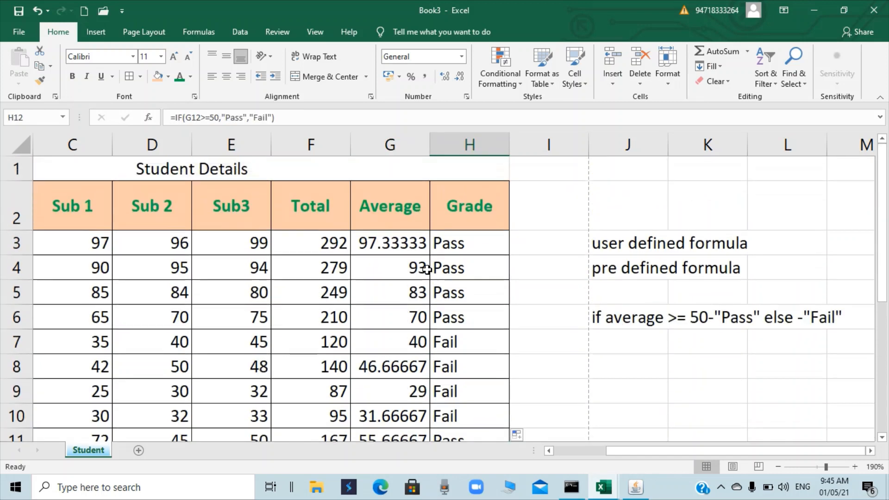
{"action": "left_click_drag", "start_coordinate": [397, 234], "coordinate": [401, 397]}
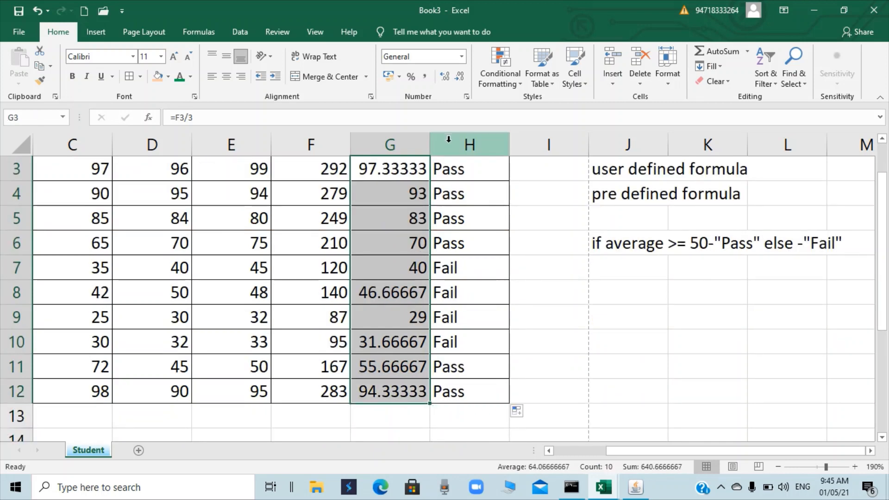
{"action": "left_click", "coordinate": [460, 78]}
{"action": "left_click", "coordinate": [461, 78]}
{"action": "left_click", "coordinate": [460, 77]}
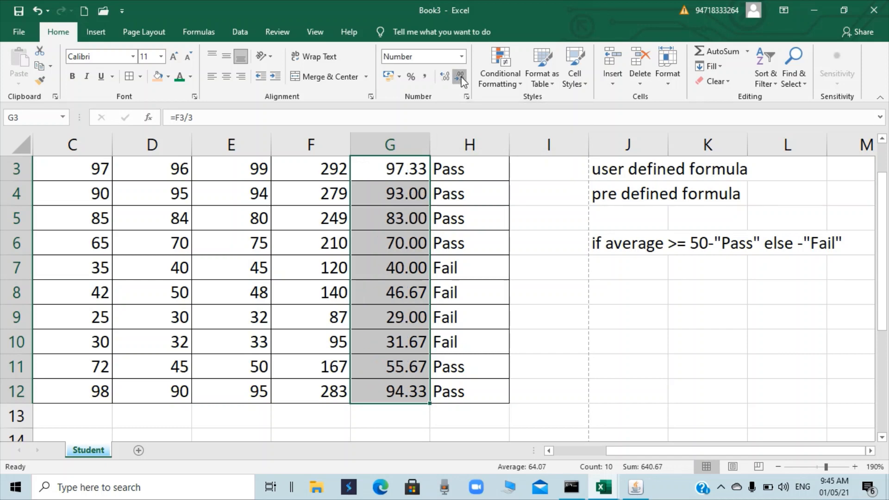
{"action": "left_click", "coordinate": [460, 78]}
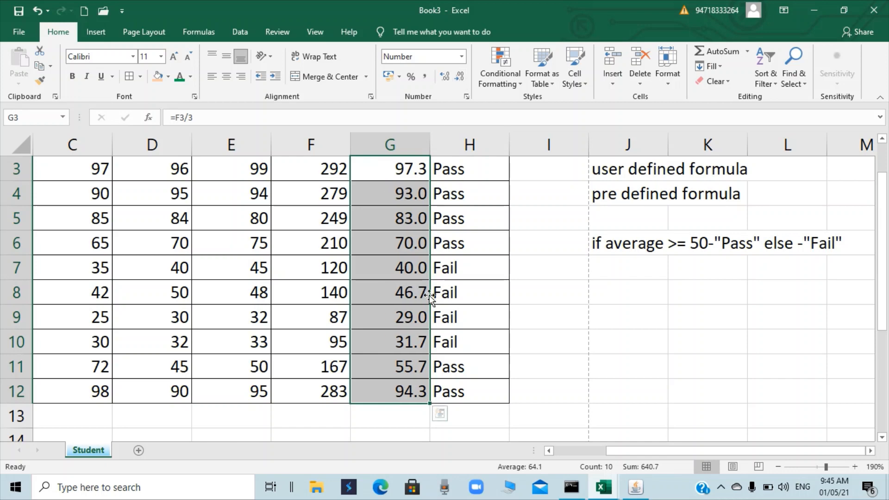
{"action": "left_click", "coordinate": [580, 339]}
Step: Set the width of the Sub 1, Sub 2 and Sub3 columns to 5
{"action": "scroll", "coordinate": [482, 296], "scroll_direction": "up", "scroll_amount": 1}
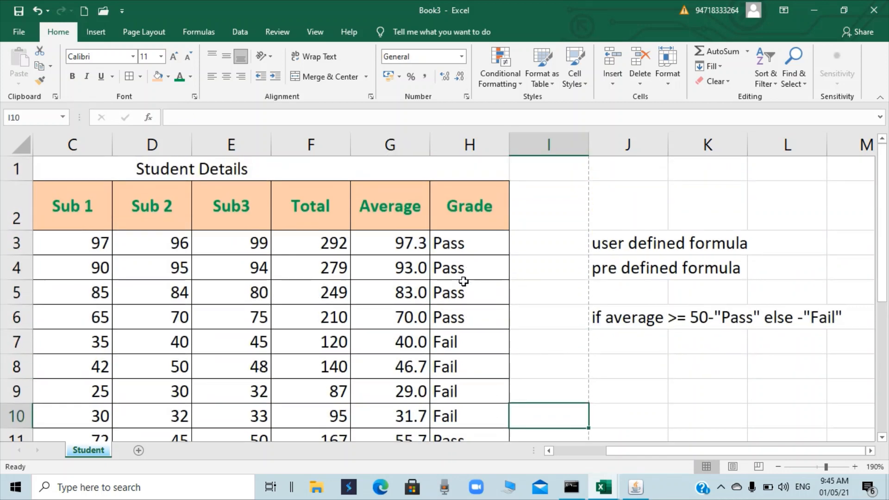
{"action": "scroll", "coordinate": [296, 282], "scroll_direction": "down", "scroll_amount": 2}
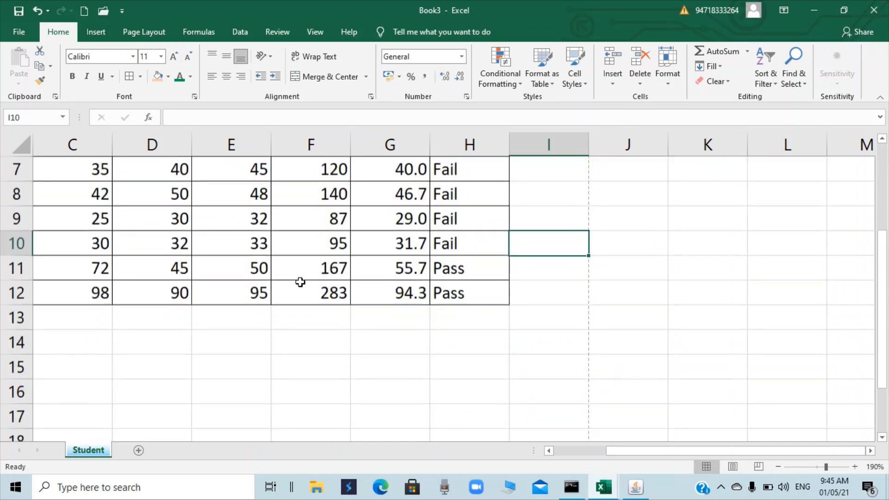
{"action": "scroll", "coordinate": [414, 318], "scroll_direction": "up", "scroll_amount": 2}
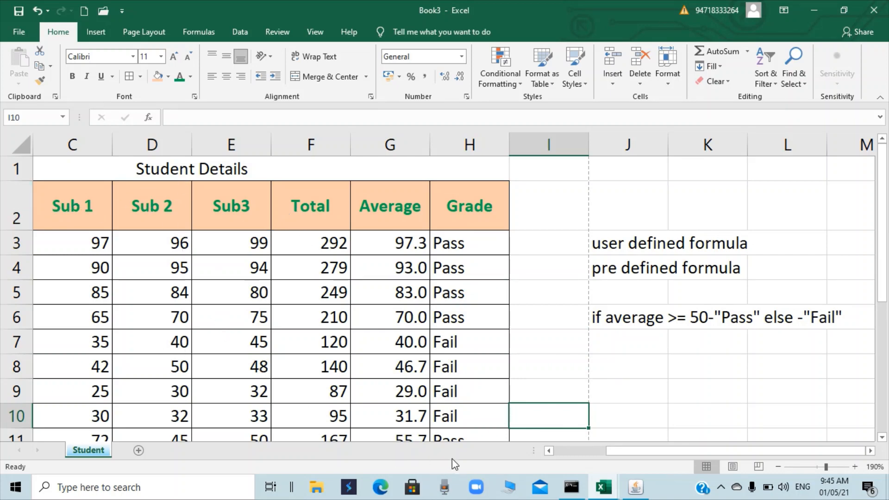
{"action": "left_click_drag", "start_coordinate": [656, 453], "coordinate": [590, 451]}
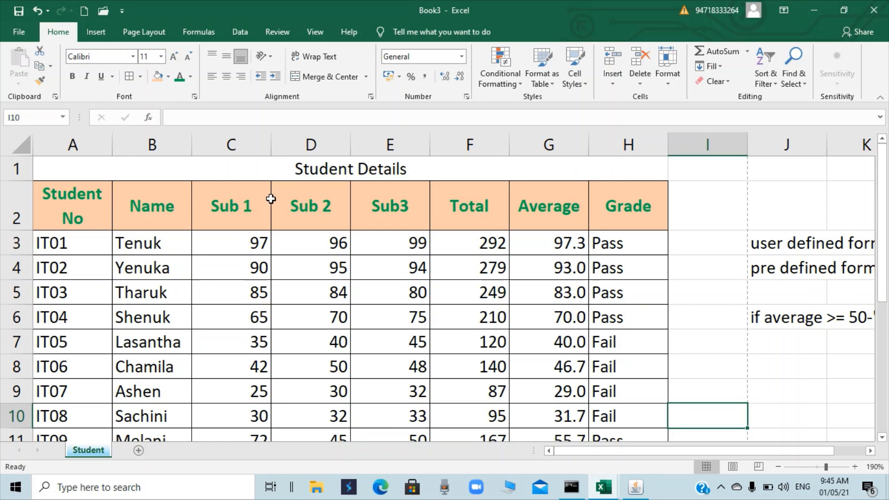
{"action": "left_click_drag", "start_coordinate": [236, 207], "coordinate": [383, 212]}
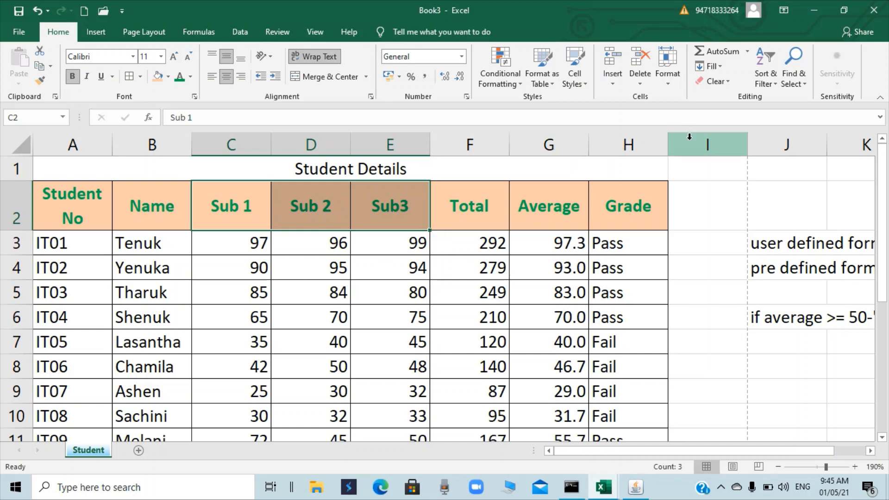
{"action": "left_click", "coordinate": [668, 85]}
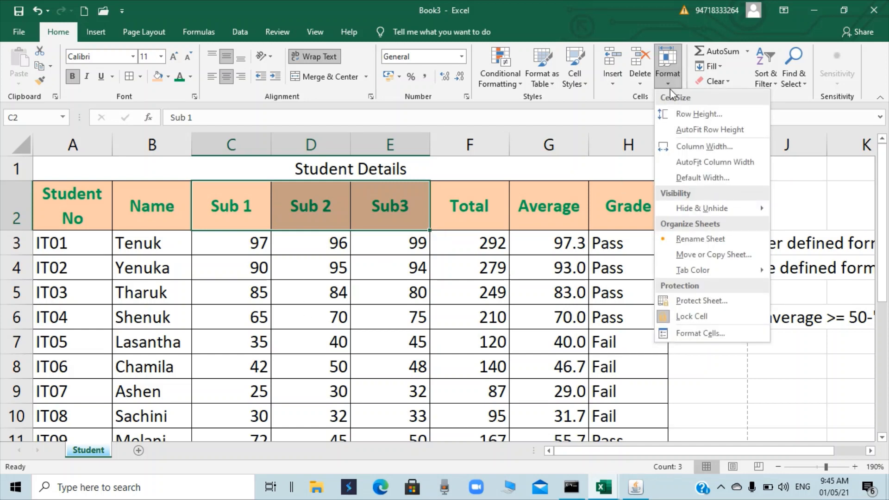
{"action": "left_click", "coordinate": [694, 146]}
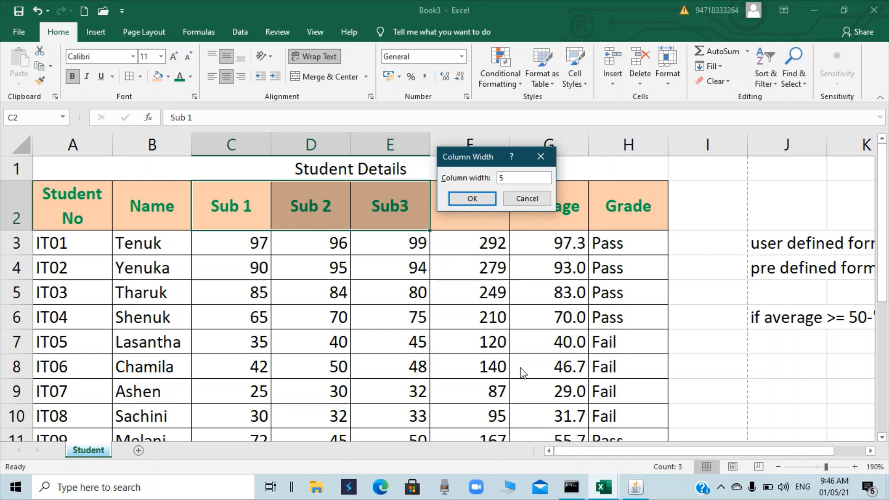
{"action": "left_click", "coordinate": [473, 199]}
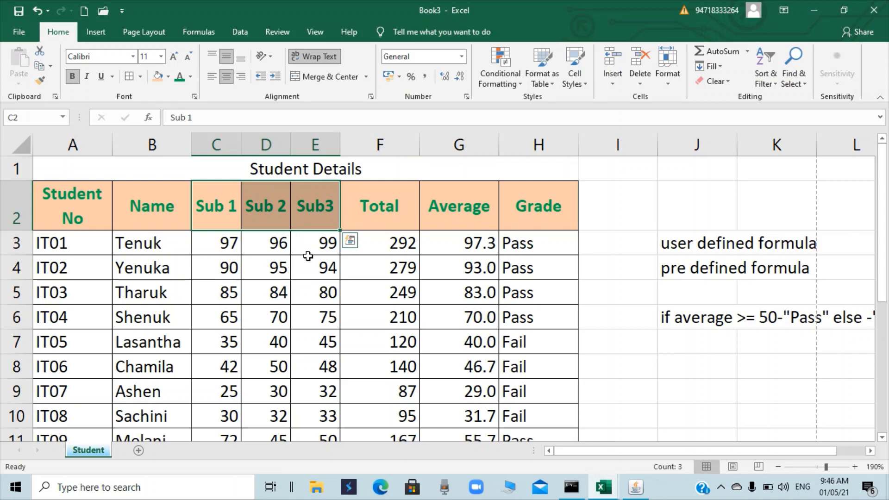
{"action": "left_click", "coordinate": [310, 256]}
Step: Narrow the Total, Average and Grade columns so they fit closely around their headings
{"action": "left_click", "coordinate": [408, 192]}
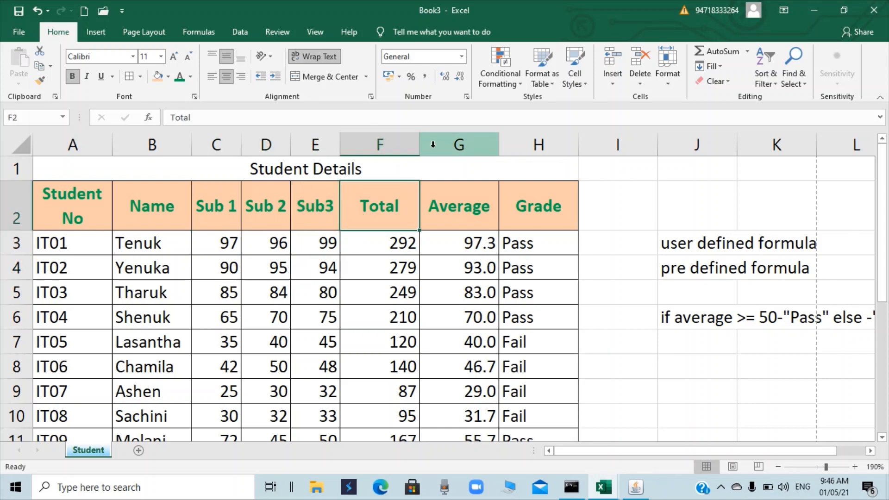
{"action": "left_click_drag", "start_coordinate": [419, 145], "coordinate": [395, 144]}
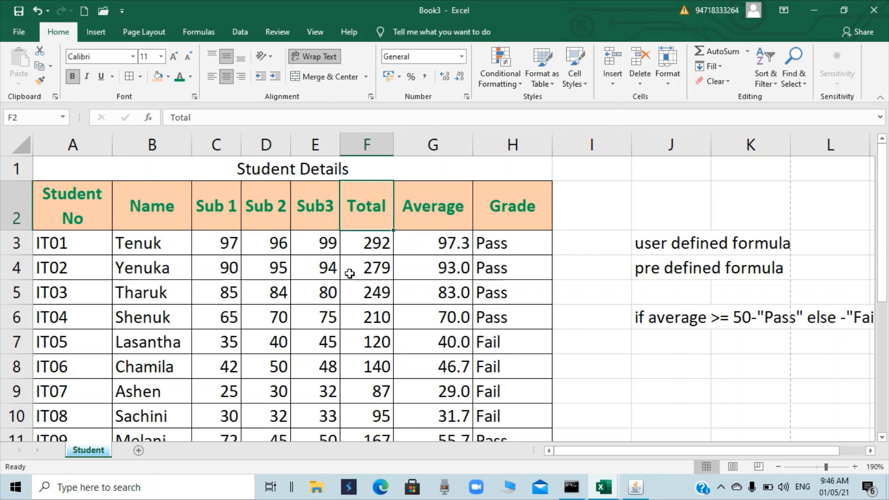
{"action": "left_click_drag", "start_coordinate": [395, 146], "coordinate": [399, 146]}
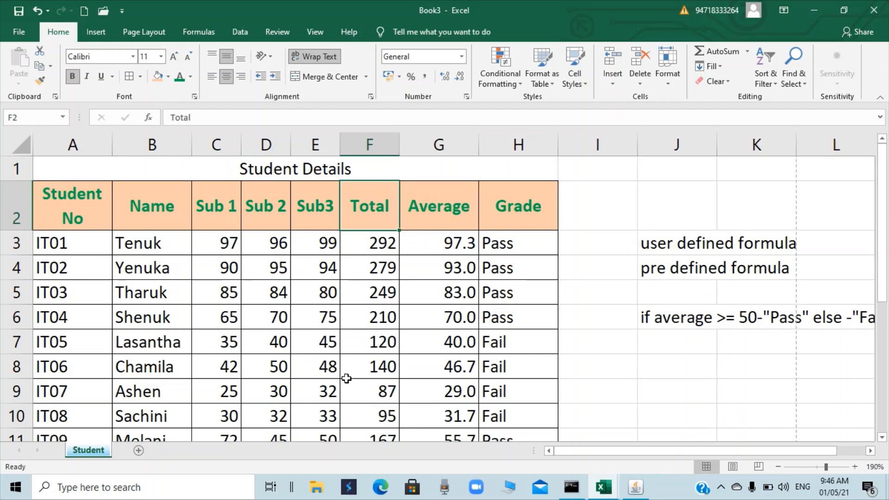
{"action": "left_click_drag", "start_coordinate": [478, 143], "coordinate": [474, 139]}
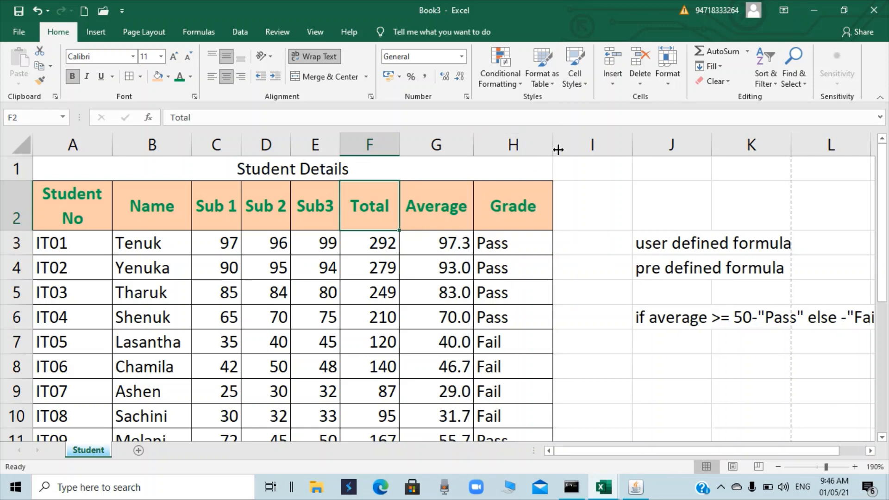
{"action": "left_click_drag", "start_coordinate": [554, 143], "coordinate": [533, 143]}
{"action": "left_click", "coordinate": [520, 266]}
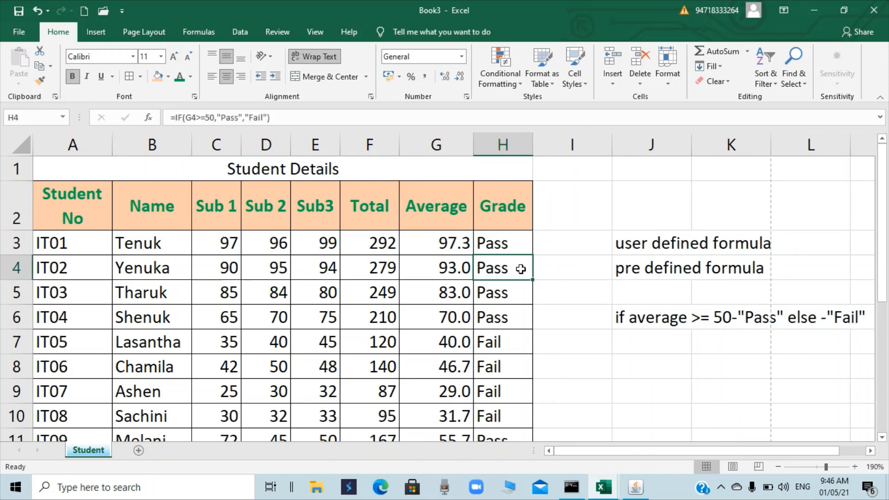
Step: Center the Pass and Fail grades in H3:H12 horizontally
{"action": "left_click_drag", "start_coordinate": [508, 242], "coordinate": [502, 395]}
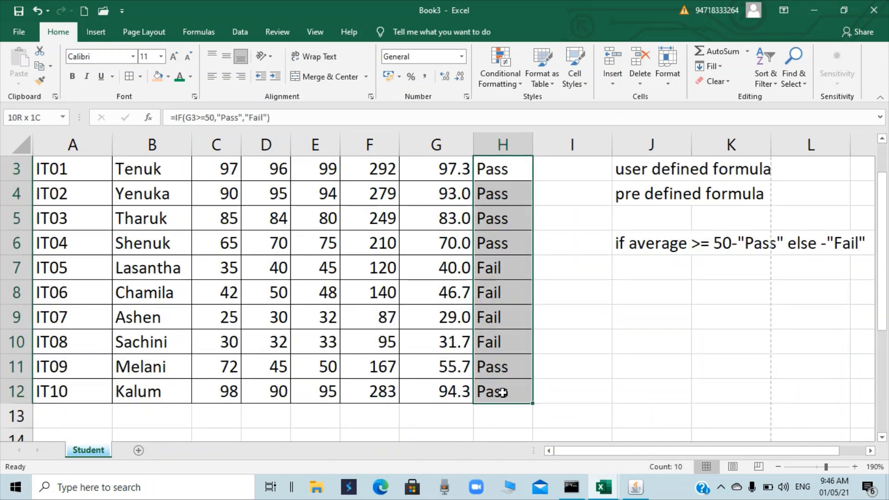
{"action": "left_click", "coordinate": [227, 76]}
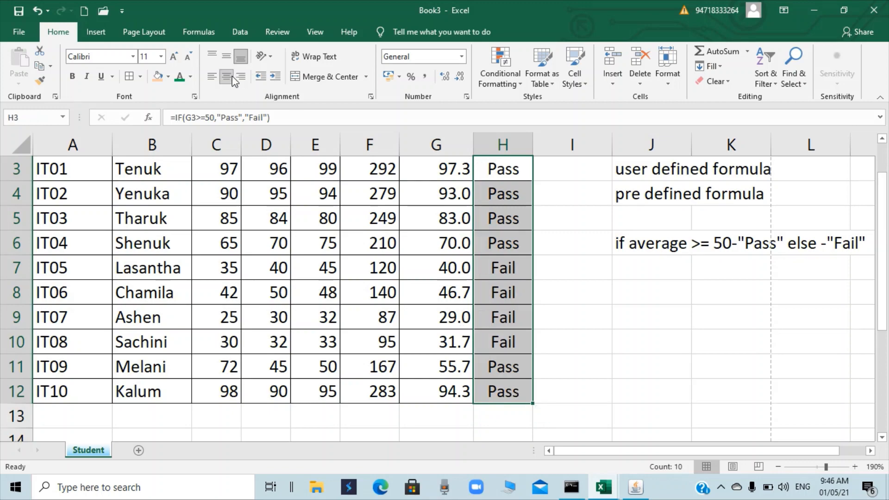
{"action": "left_click", "coordinate": [582, 290]}
Step: Insert a blank row between the Student Details title and the column headings
{"action": "scroll", "coordinate": [315, 313], "scroll_direction": "up", "scroll_amount": 1}
{"action": "scroll", "coordinate": [278, 324], "scroll_direction": "down", "scroll_amount": 1}
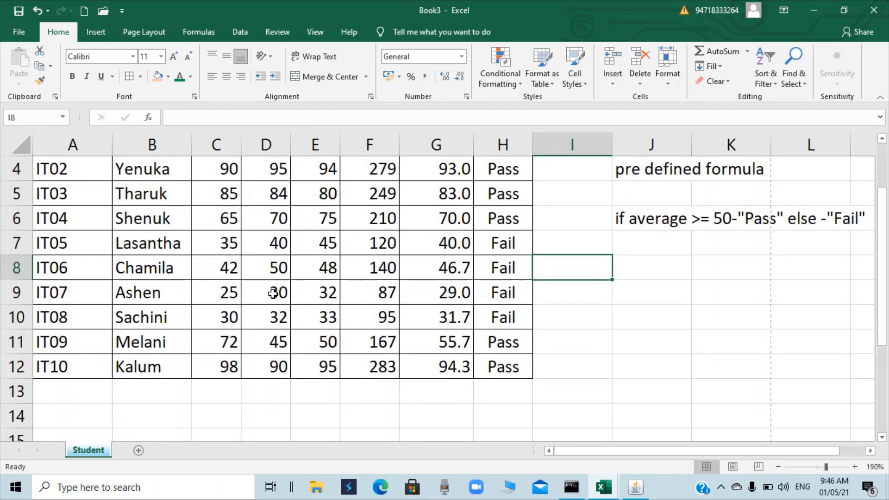
{"action": "scroll", "coordinate": [311, 327], "scroll_direction": "up", "scroll_amount": 1}
{"action": "scroll", "coordinate": [311, 327], "scroll_direction": "up", "scroll_amount": 1}
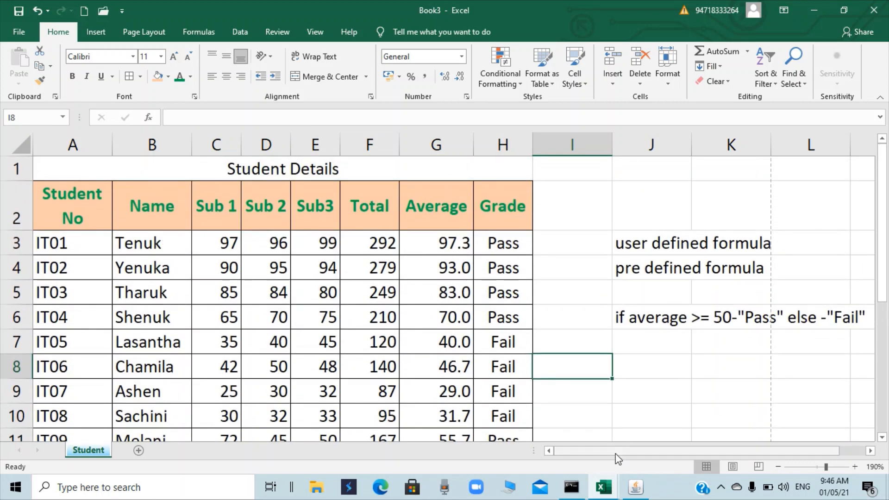
{"action": "left_click", "coordinate": [780, 467]}
{"action": "left_click", "coordinate": [779, 467]}
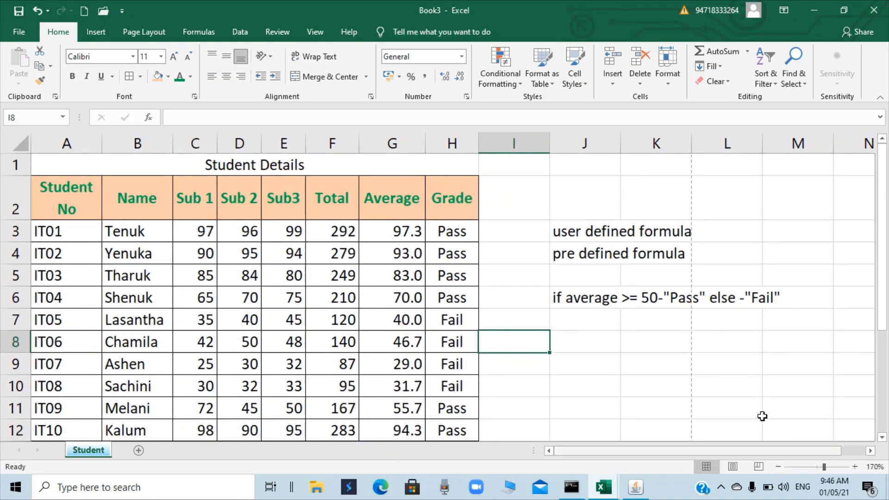
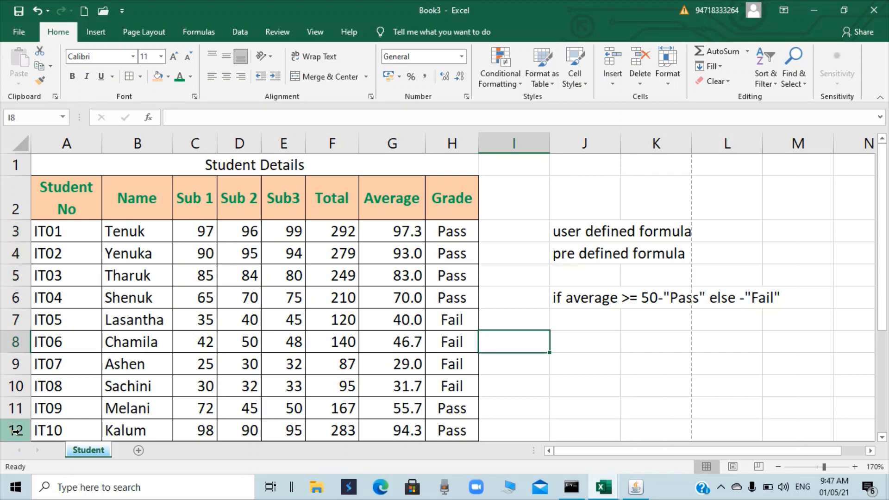
{"action": "left_click", "coordinate": [23, 183]}
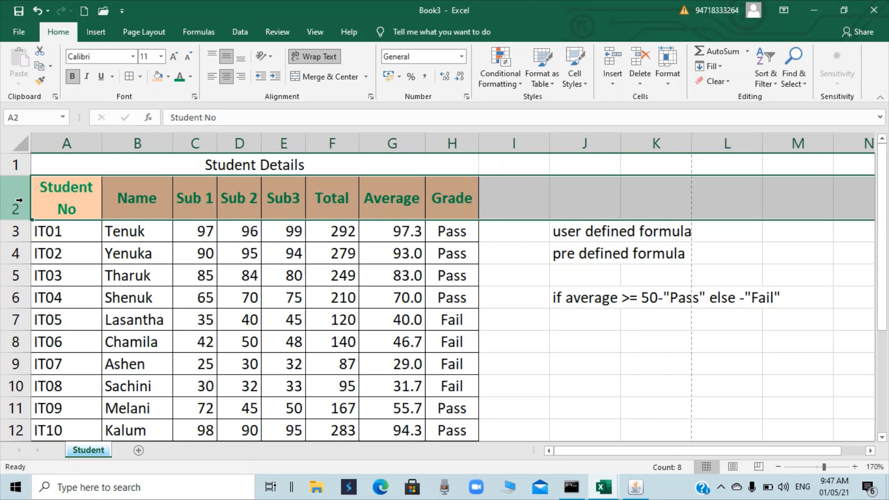
{"action": "right_click", "coordinate": [19, 200]}
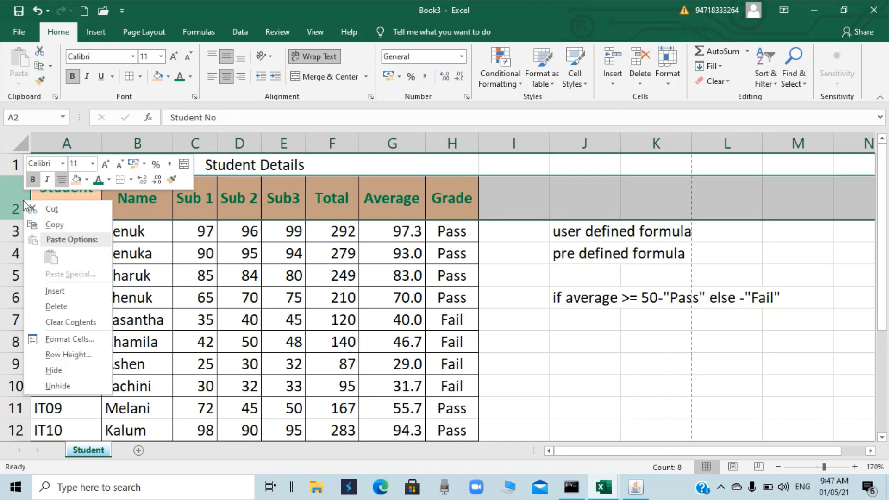
{"action": "left_click", "coordinate": [55, 292]}
{"action": "left_click", "coordinate": [86, 230]}
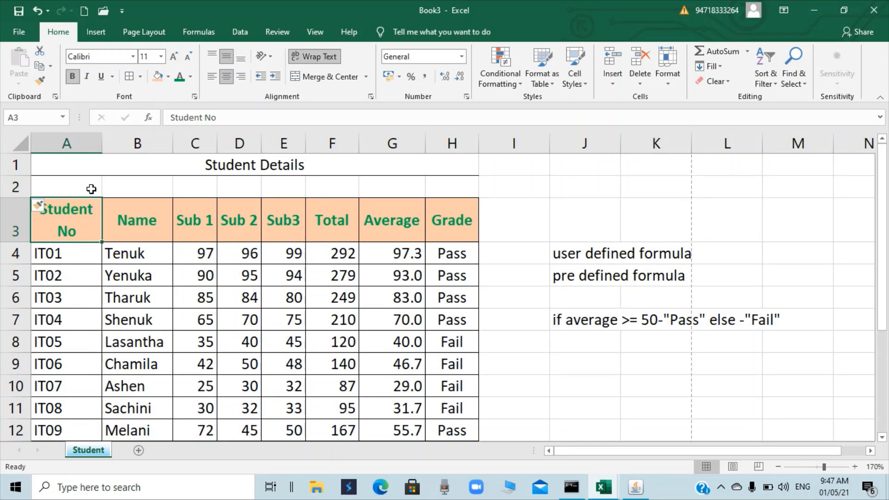
Step: Merge and center A2:H2 under the Student Details title and enter ABC SCHOOL in it
{"action": "left_click_drag", "start_coordinate": [81, 189], "coordinate": [456, 185]}
{"action": "left_click", "coordinate": [327, 77]}
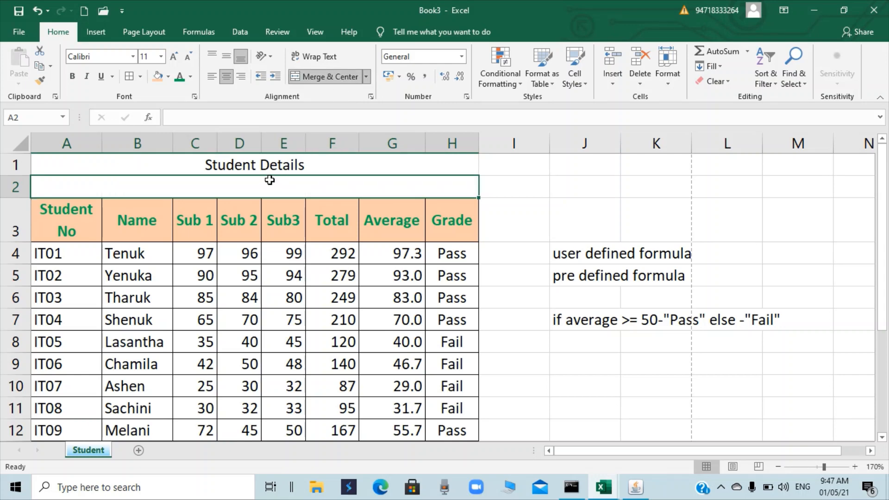
{"action": "type", "text": "a"}
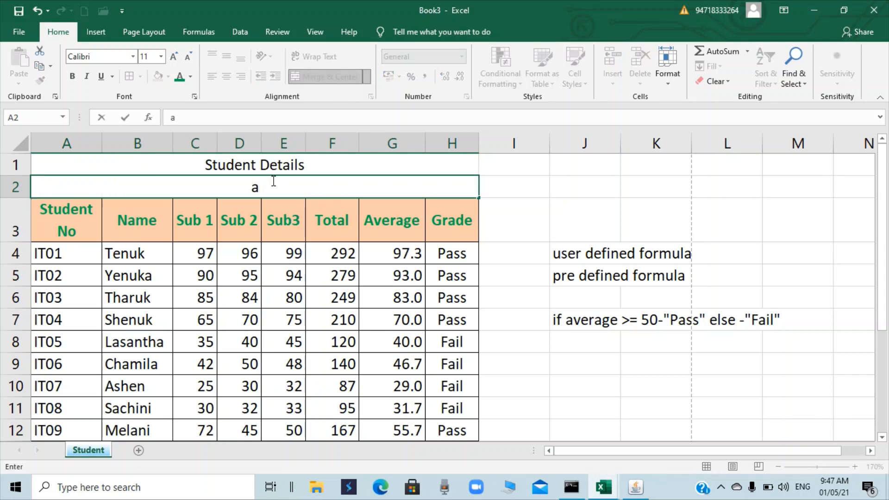
{"action": "key", "text": "BackSpace"}
{"action": "type", "text": "ABC INST"}
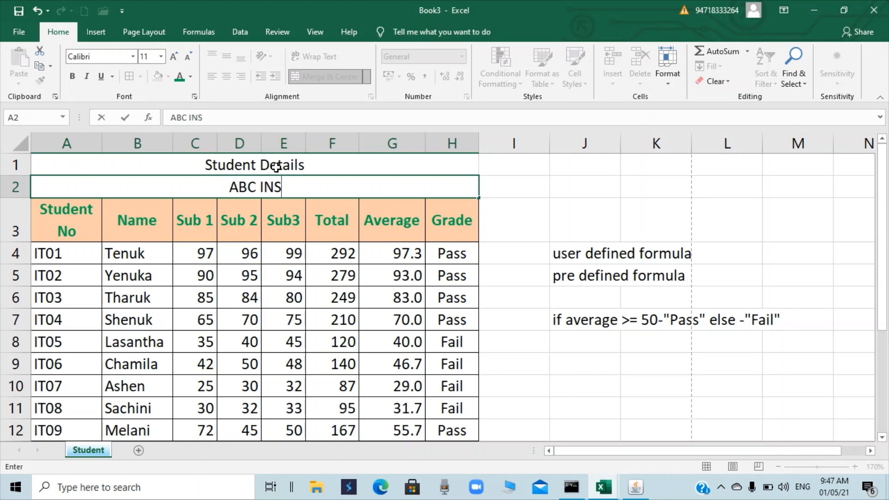
{"action": "type", "text": "TUE"}
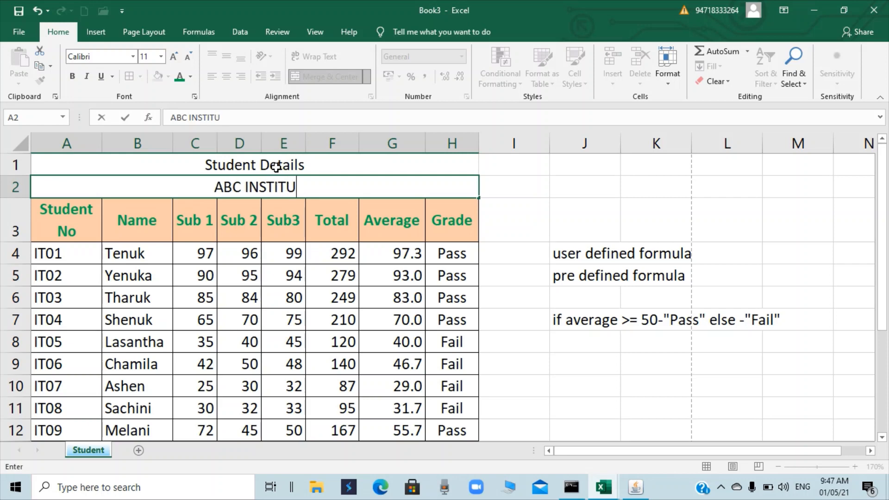
{"action": "key", "text": "BackSpace"}
{"action": "key", "text": "BackSpace"}
{"action": "key", "text": "BackSpace"}
{"action": "key", "text": "BackSpace"}
{"action": "type", "text": "ITUE"}
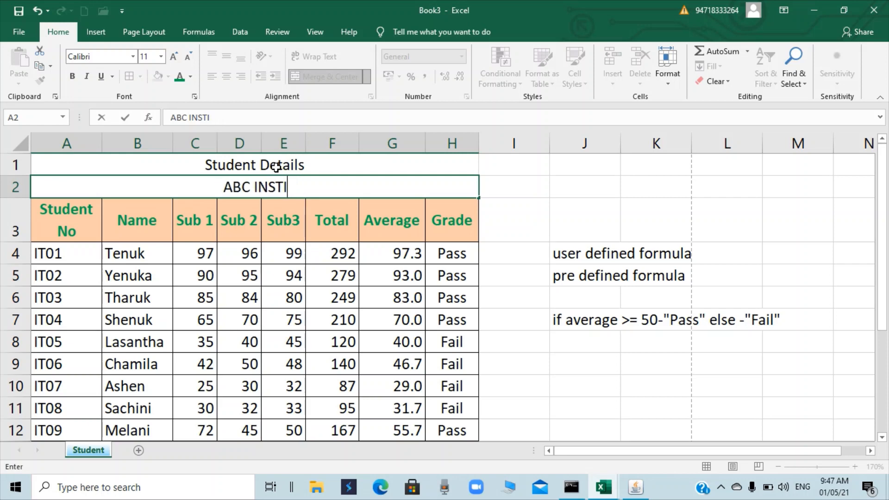
{"action": "key", "text": "BackSpace"}
{"action": "key", "text": "BackSpace"}
{"action": "key", "text": "BackSpace"}
{"action": "key", "text": "BackSpace"}
{"action": "key", "text": "BackSpace"}
{"action": "key", "text": "BackSpace"}
{"action": "key", "text": "BackSpace"}
{"action": "key", "text": "BackSpace"}
{"action": "type", "text": "SCHOOL"}
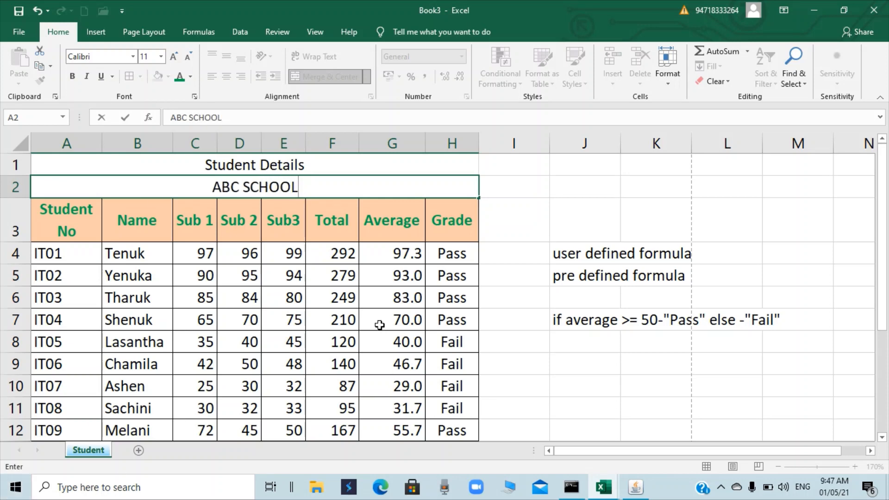
{"action": "left_click", "coordinate": [490, 216]}
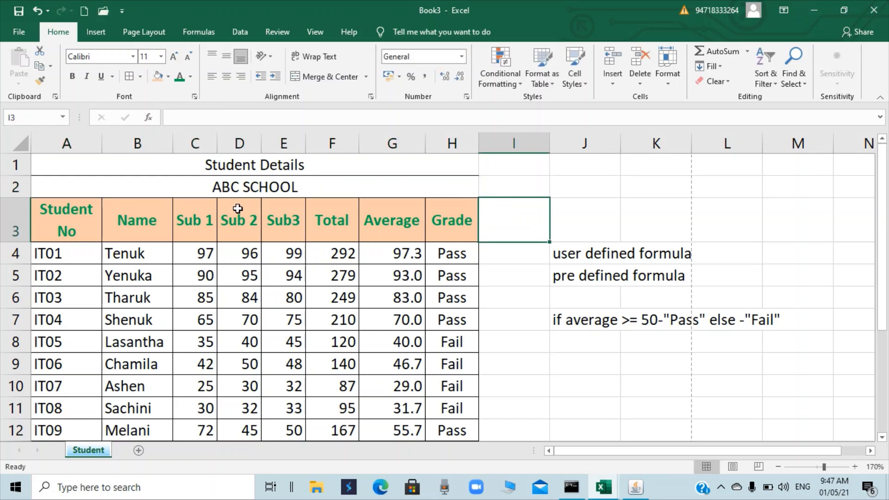
{"action": "left_click", "coordinate": [22, 183]}
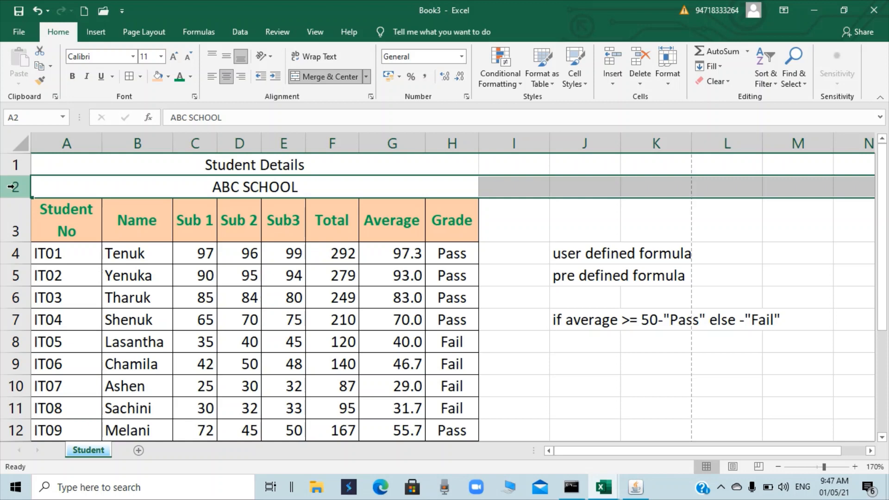
{"action": "right_click", "coordinate": [14, 187]}
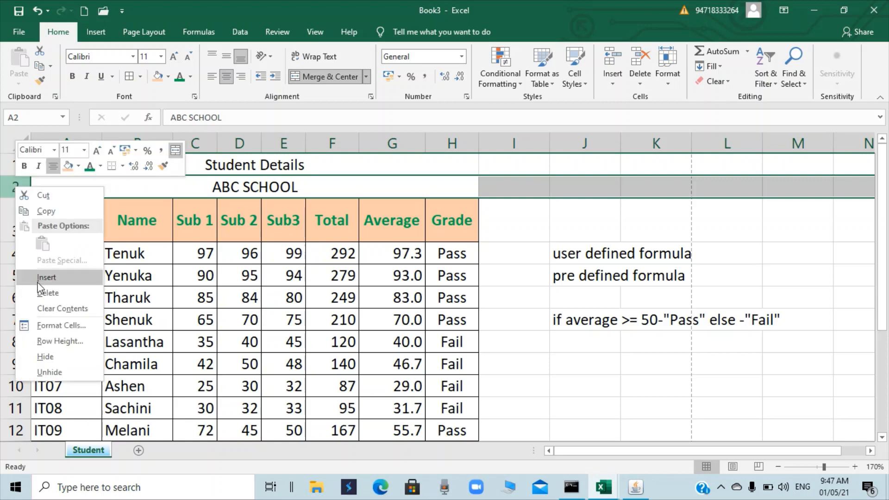
{"action": "key", "text": "Escape"}
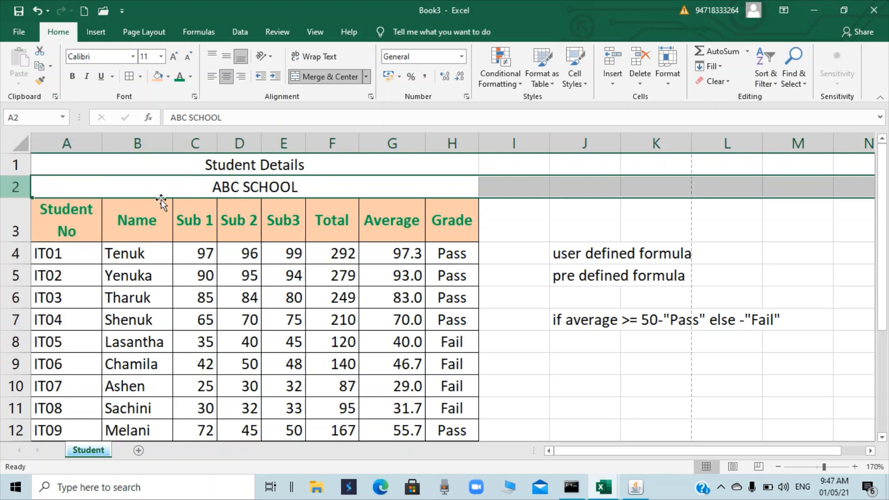
Step: Insert two blank rows above the IT05 record, and delete those two rows again
{"action": "left_click", "coordinate": [18, 341]}
{"action": "left_click_drag", "start_coordinate": [18, 342], "coordinate": [14, 364]}
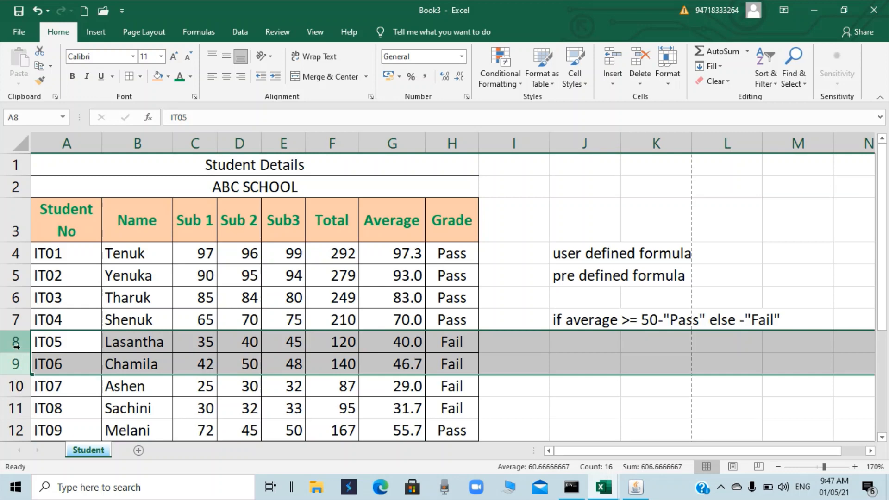
{"action": "right_click", "coordinate": [26, 346]}
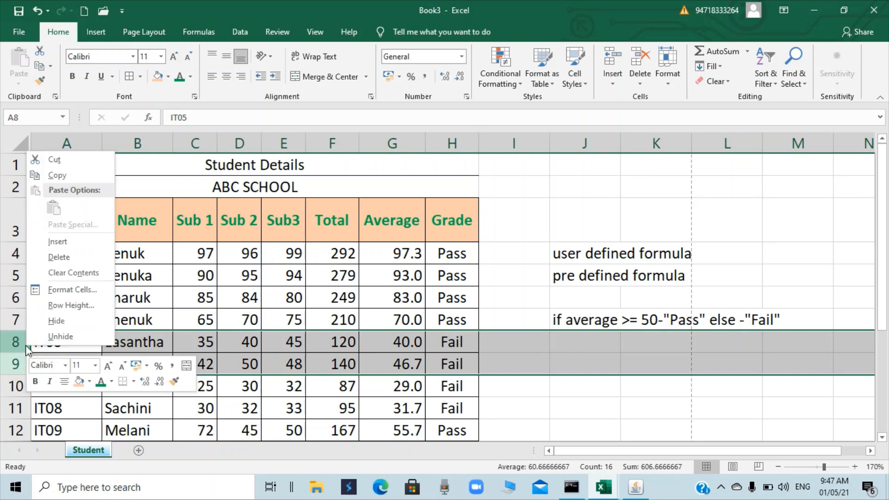
{"action": "left_click", "coordinate": [47, 241]}
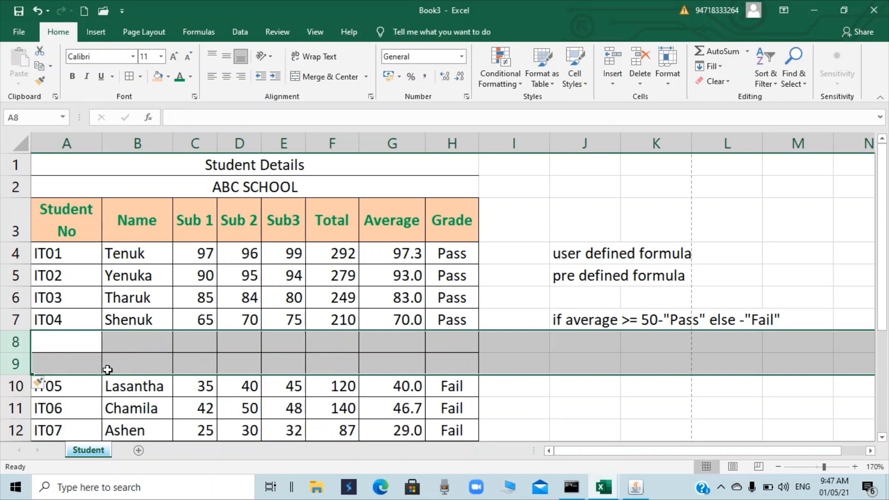
{"action": "right_click", "coordinate": [16, 343]}
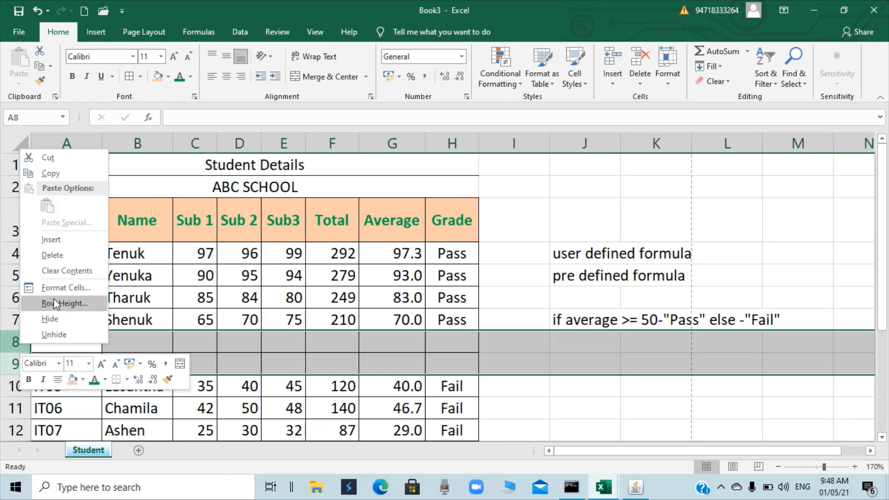
{"action": "left_click", "coordinate": [57, 258]}
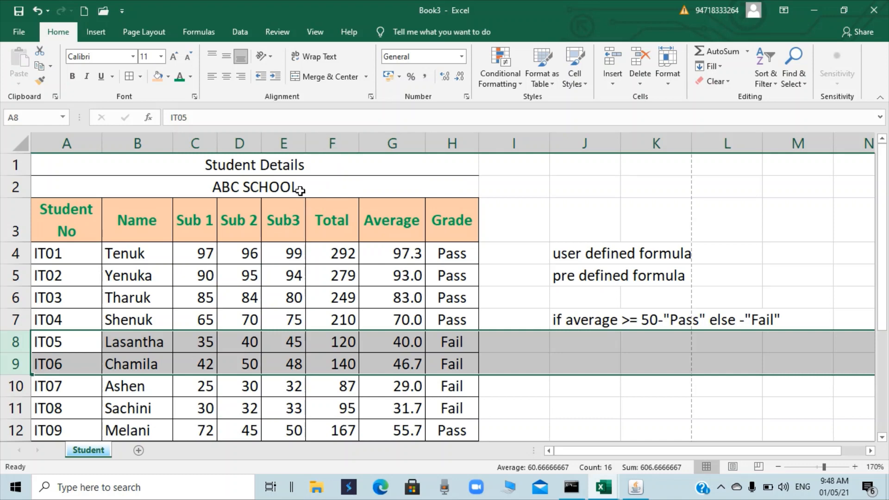
Step: Insert a new column before the Total column and enter Sub 4 as its heading in F3
{"action": "left_click", "coordinate": [283, 223]}
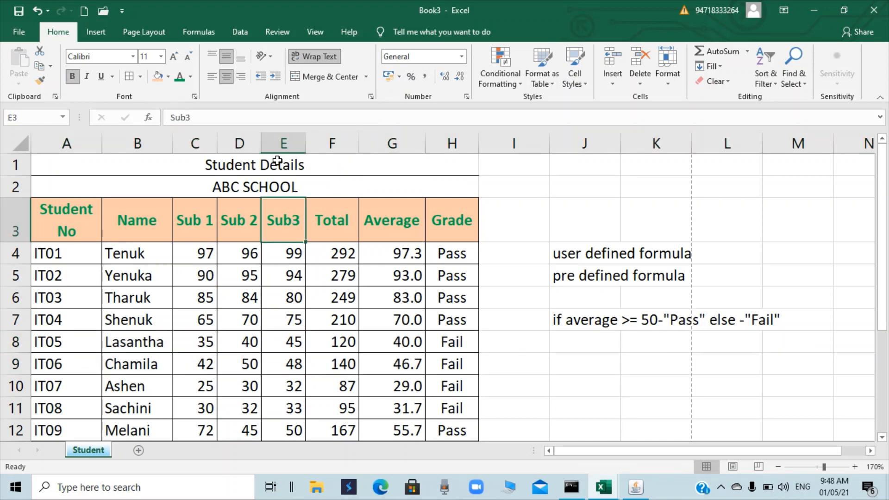
{"action": "left_click", "coordinate": [327, 144]}
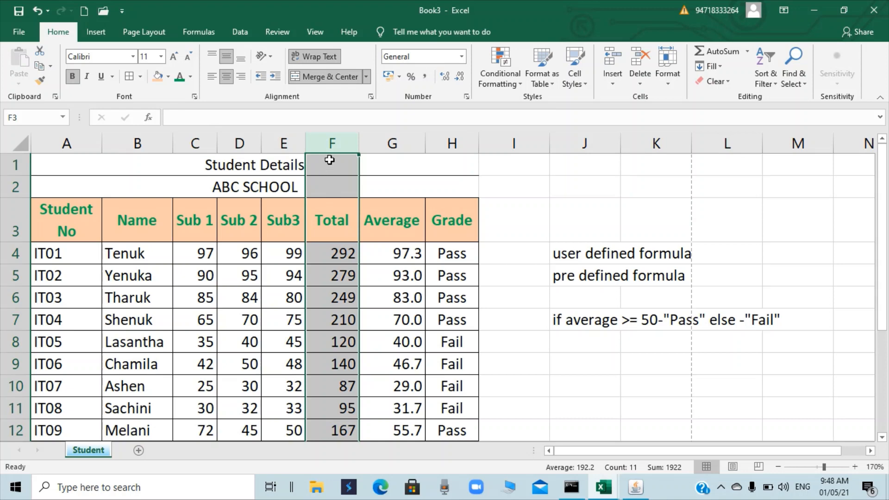
{"action": "right_click", "coordinate": [332, 143]}
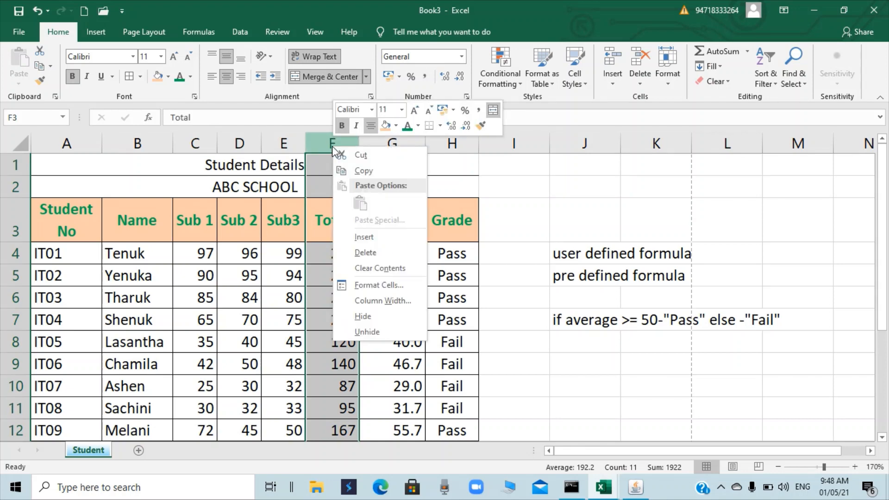
{"action": "left_click", "coordinate": [362, 237]}
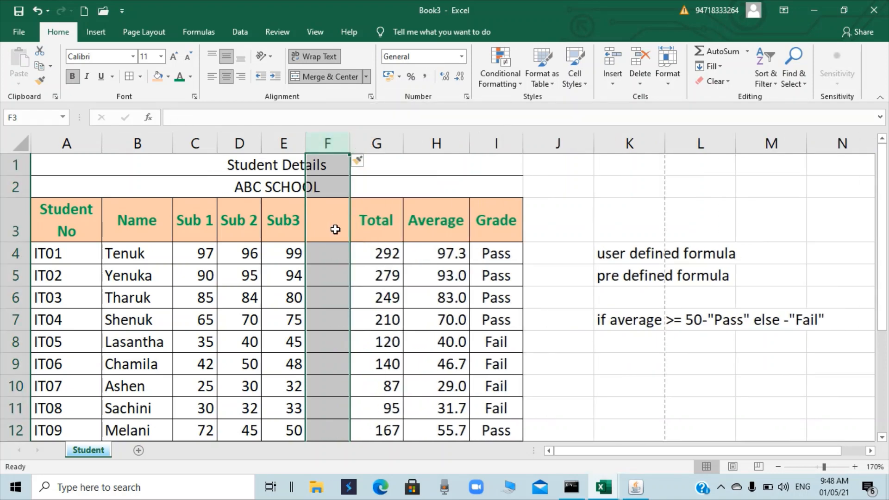
{"action": "left_click", "coordinate": [323, 223]}
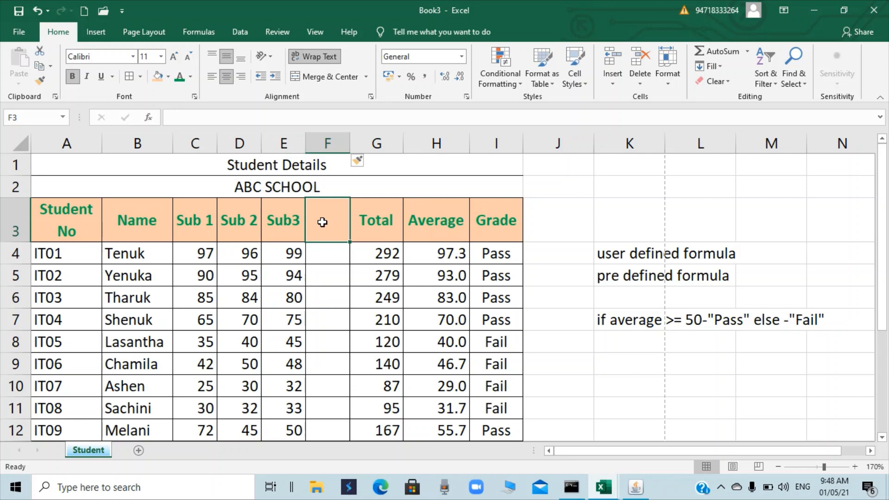
{"action": "type", "text": "s"}
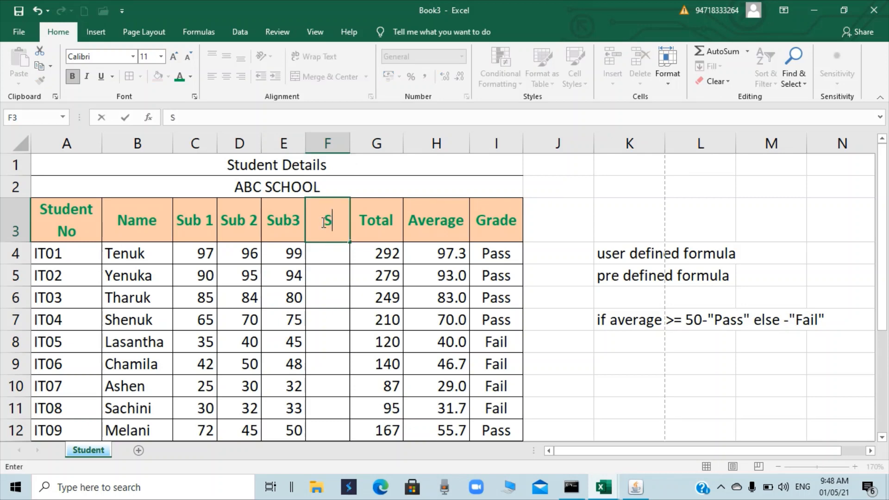
{"action": "type", "text": "ub 4"}
{"action": "key", "text": "Return"}
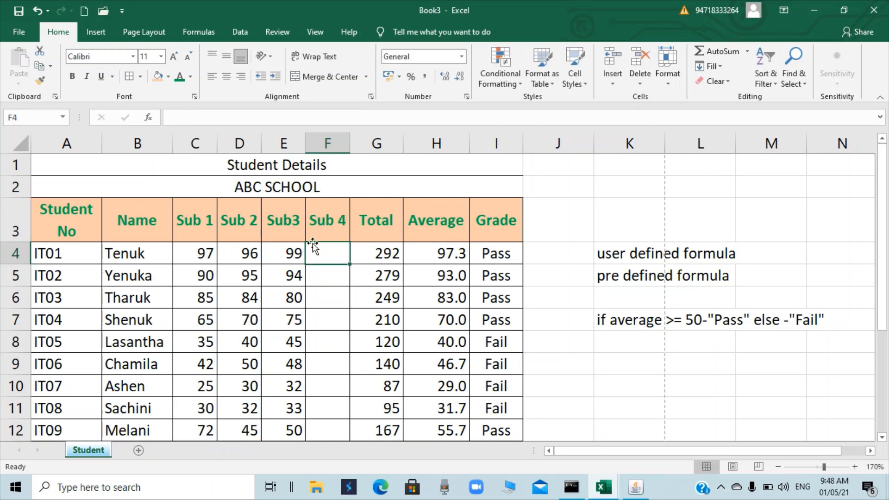
Step: Add the missing space in the E3 heading so it reads Sub 3
{"action": "left_click", "coordinate": [294, 223]}
{"action": "double_click", "coordinate": [294, 222]}
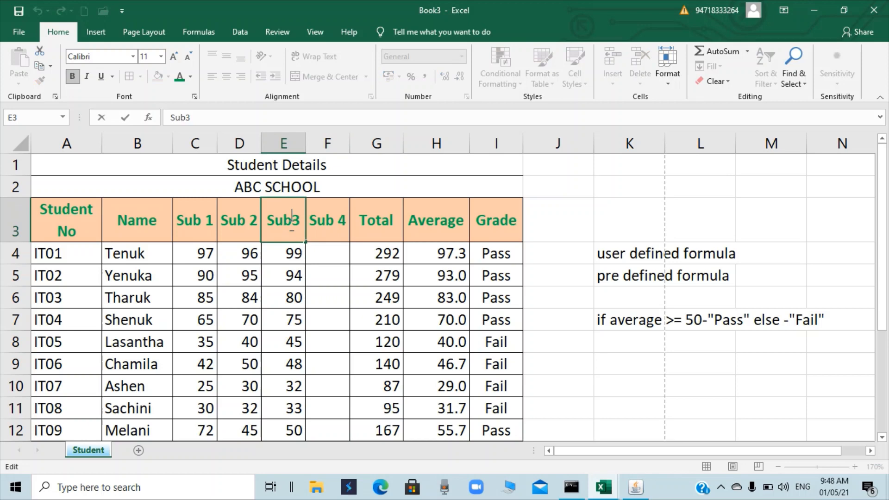
{"action": "left_click", "coordinate": [327, 252]}
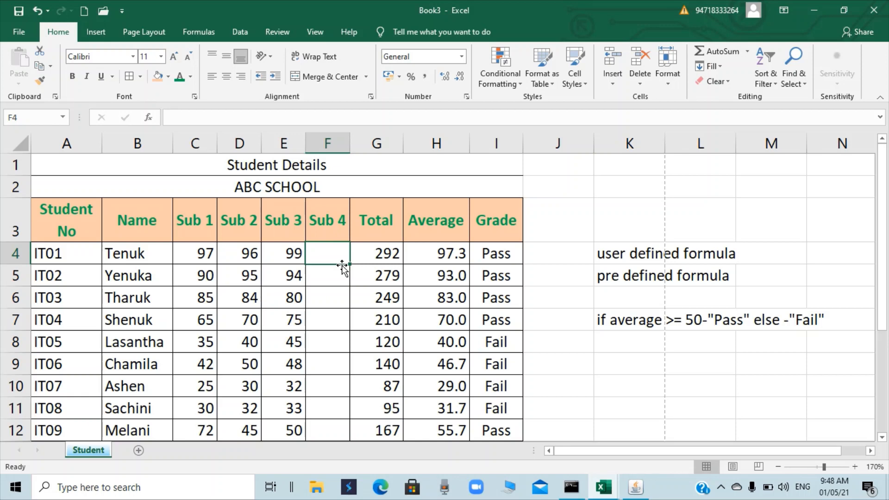
Step: Enter the Sub 4 marks 96, 95, 87, 74, 50, 46, 35, 32, 52 and 89 in F4:F13
{"action": "type", "text": "96"}
{"action": "key", "text": "Return"}
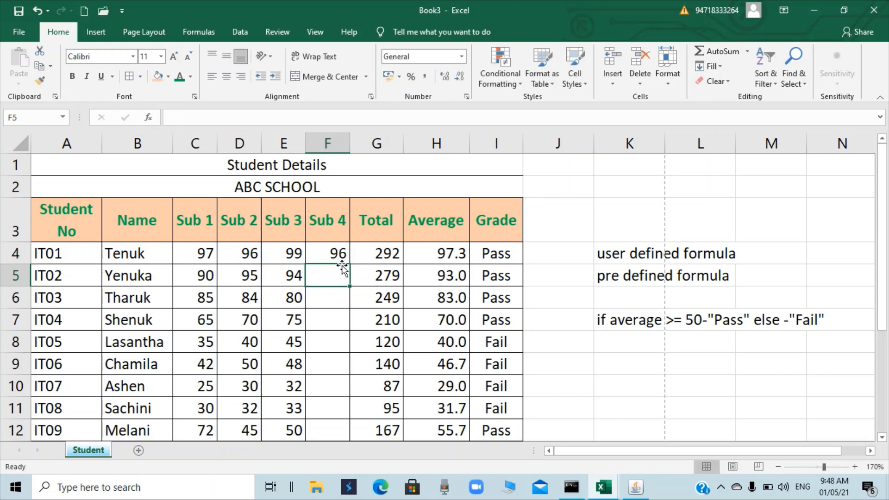
{"action": "type", "text": "95"}
{"action": "key", "text": "Return"}
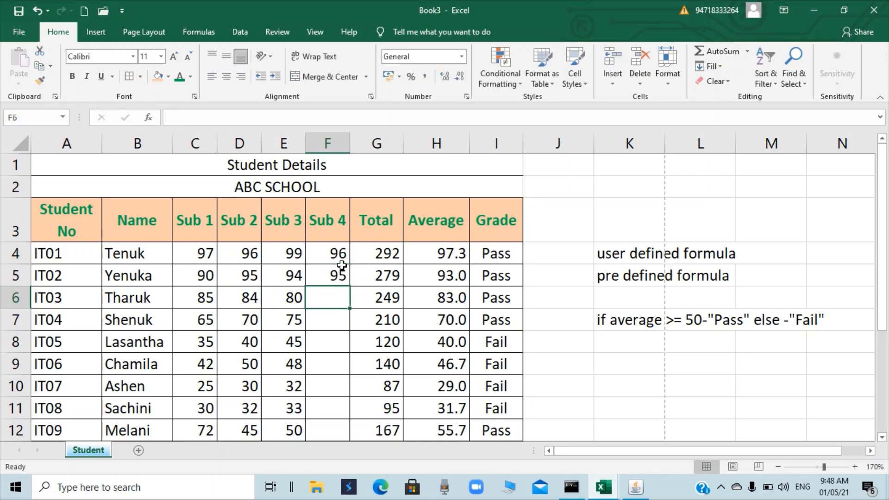
{"action": "type", "text": "87"}
{"action": "key", "text": "Return"}
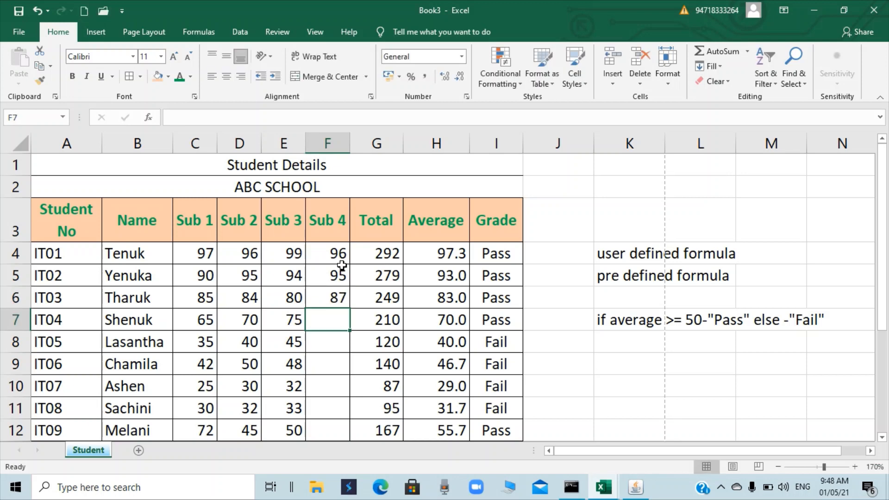
{"action": "type", "text": "74"}
{"action": "key", "text": "Return"}
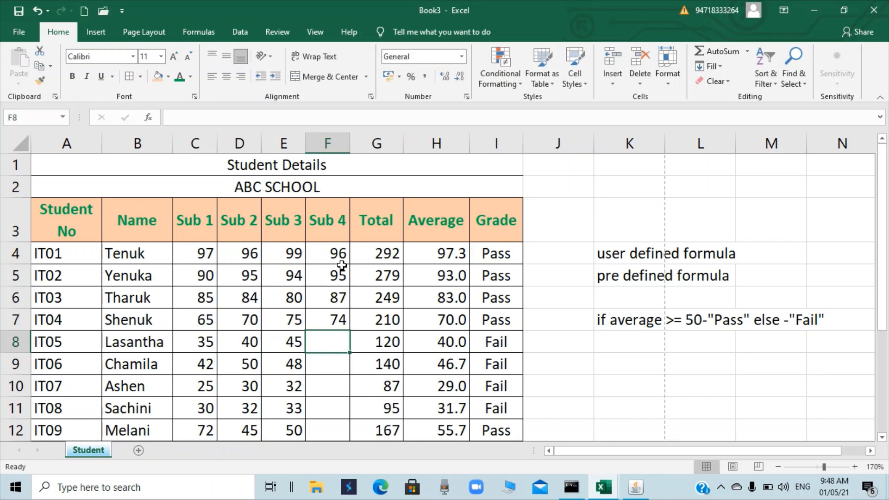
{"action": "type", "text": "50"}
{"action": "key", "text": "Return"}
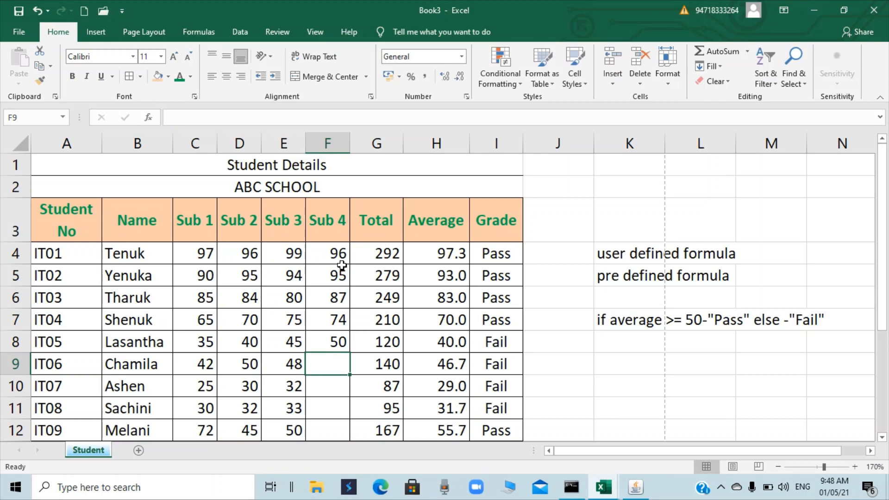
{"action": "type", "text": "46"}
{"action": "key", "text": "Return"}
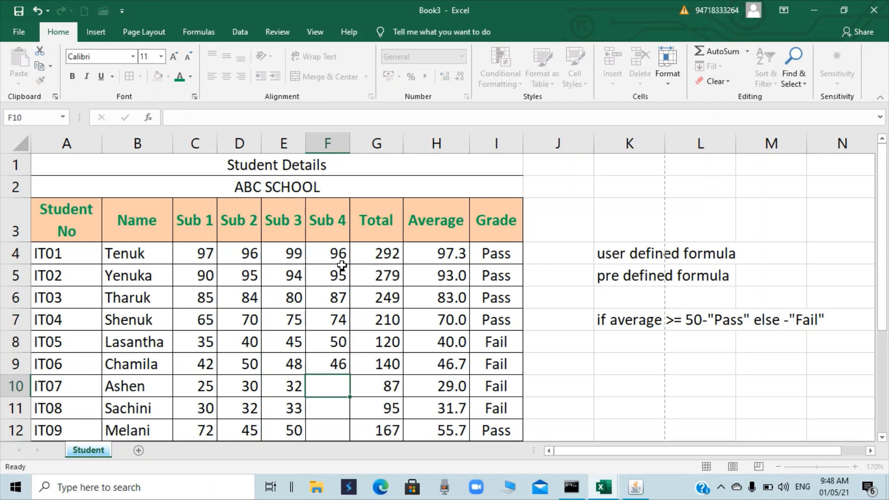
{"action": "type", "text": "35"}
{"action": "key", "text": "Return"}
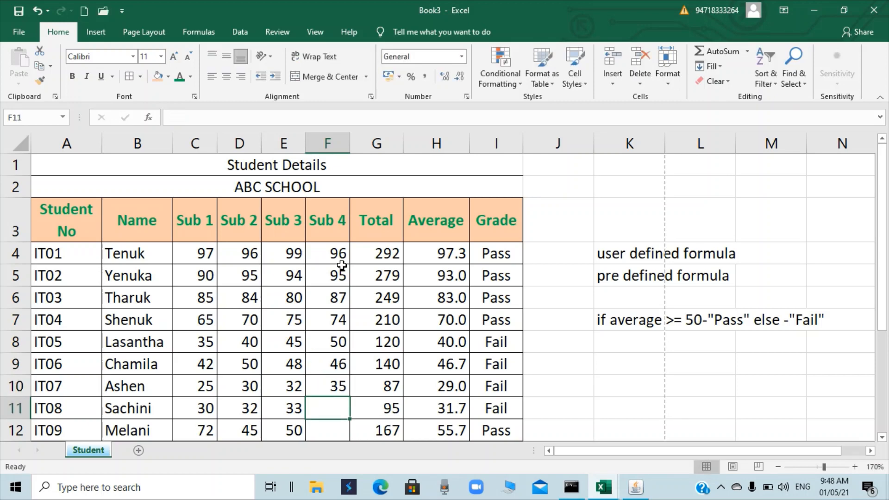
{"action": "type", "text": "32"}
{"action": "key", "text": "Return"}
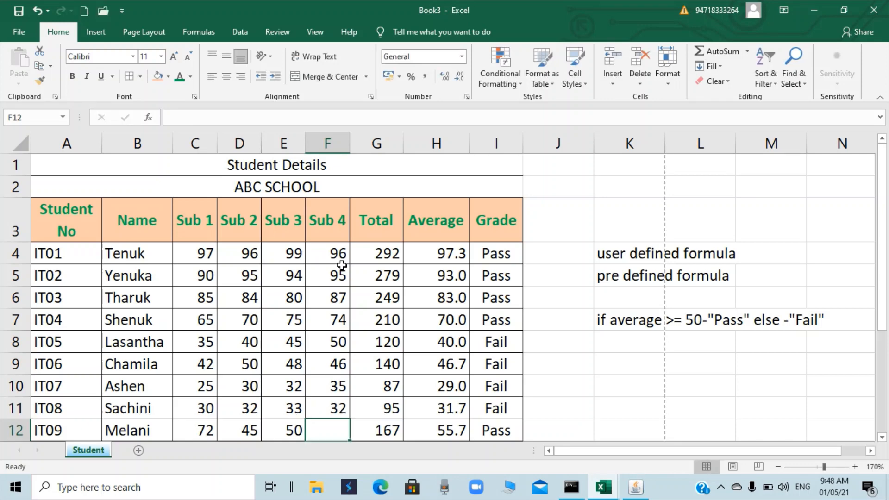
{"action": "type", "text": "52"}
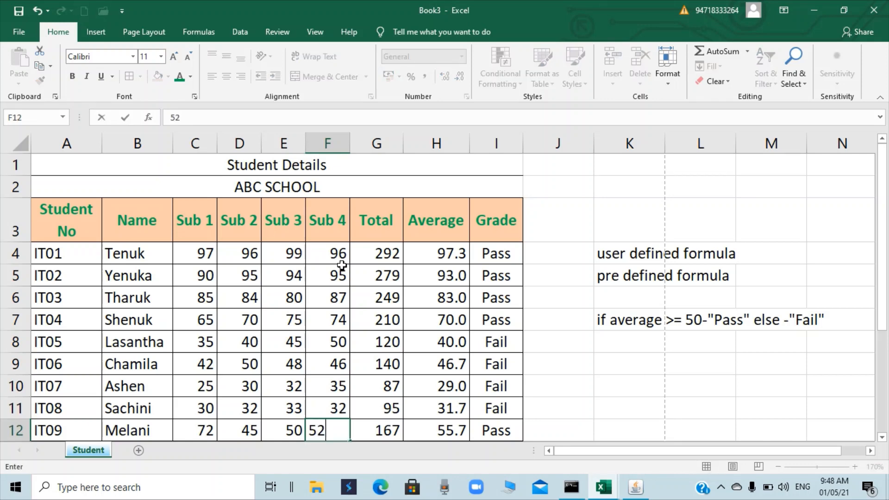
{"action": "key", "text": "Return"}
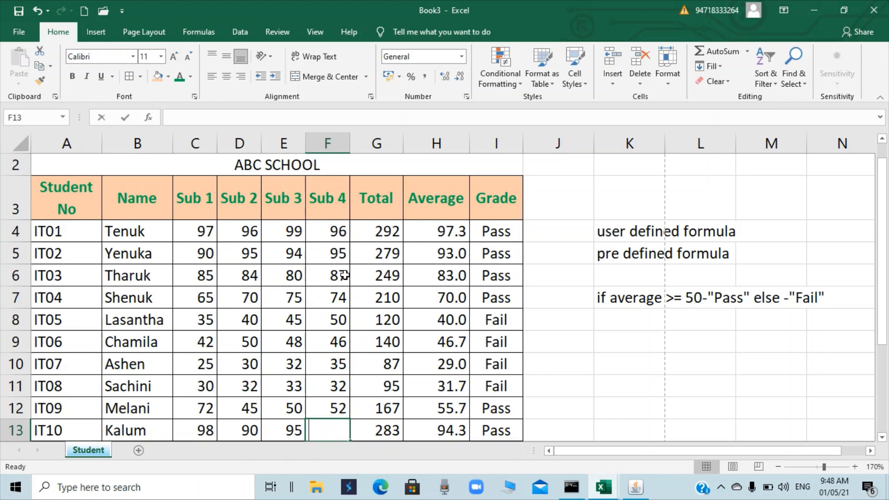
{"action": "type", "text": "89"}
{"action": "key", "text": "Return"}
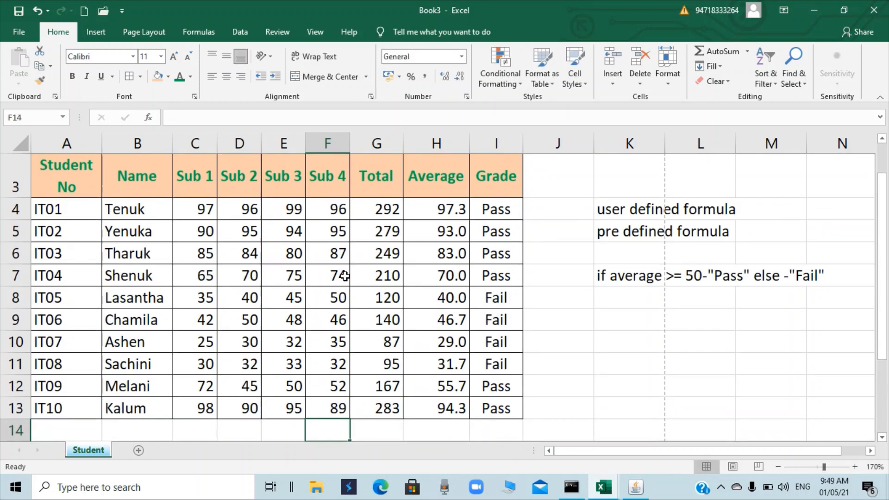
{"action": "left_click", "coordinate": [387, 208]}
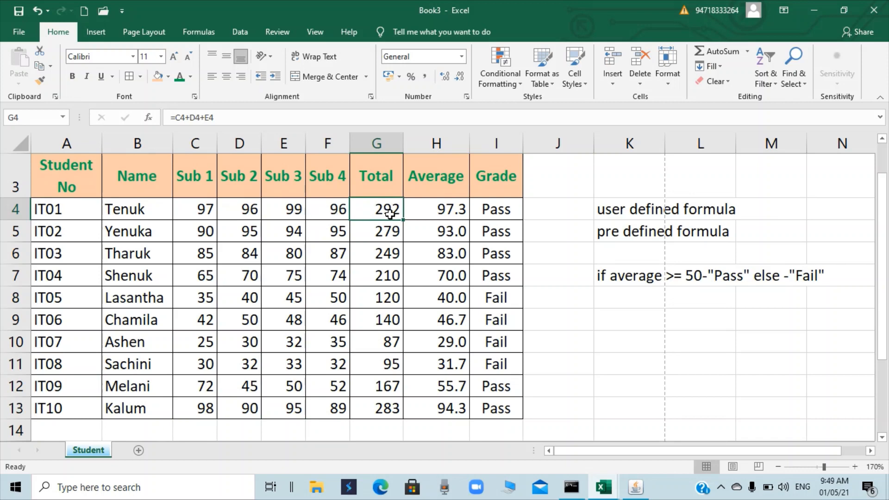
{"action": "double_click", "coordinate": [385, 210]}
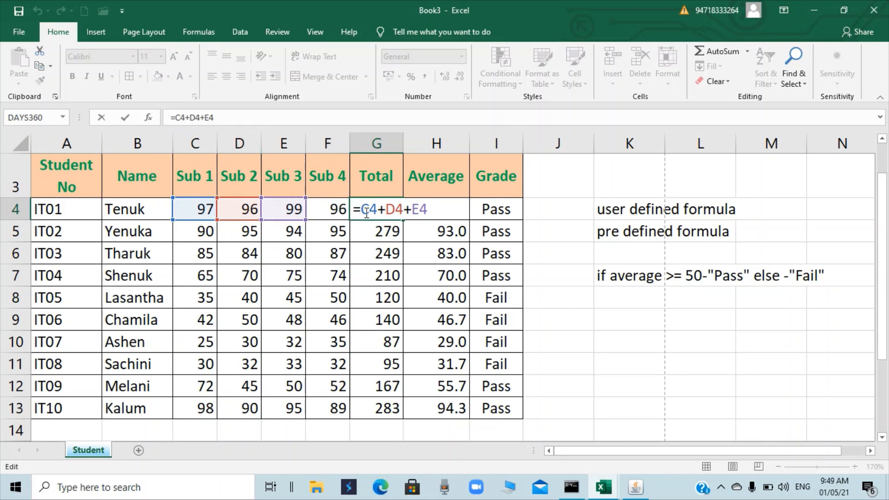
{"action": "left_click", "coordinate": [371, 226]}
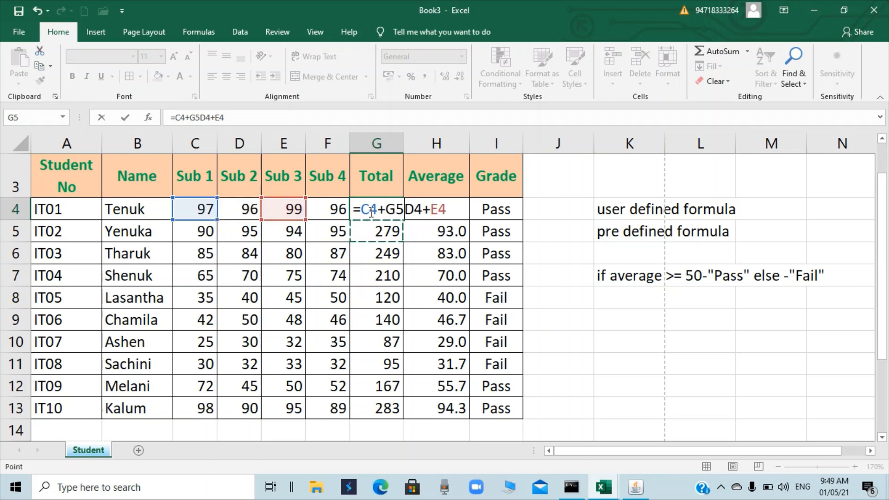
{"action": "key", "text": "Escape"}
Step: Replace the Total formulas in G4:G13 with an AutoSum of the four subject marks, filling =SUM(C4:F4) down from G4
{"action": "left_click_drag", "start_coordinate": [370, 210], "coordinate": [380, 397]}
{"action": "key", "text": "Delete"}
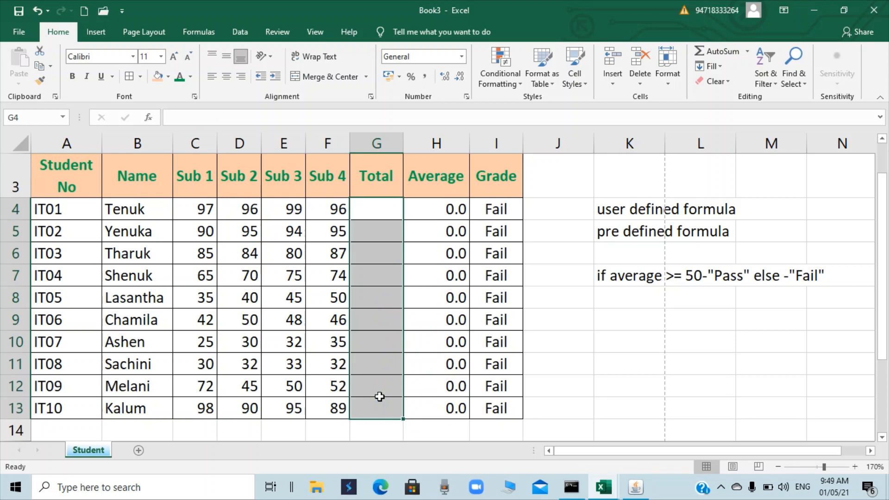
{"action": "left_click", "coordinate": [369, 215]}
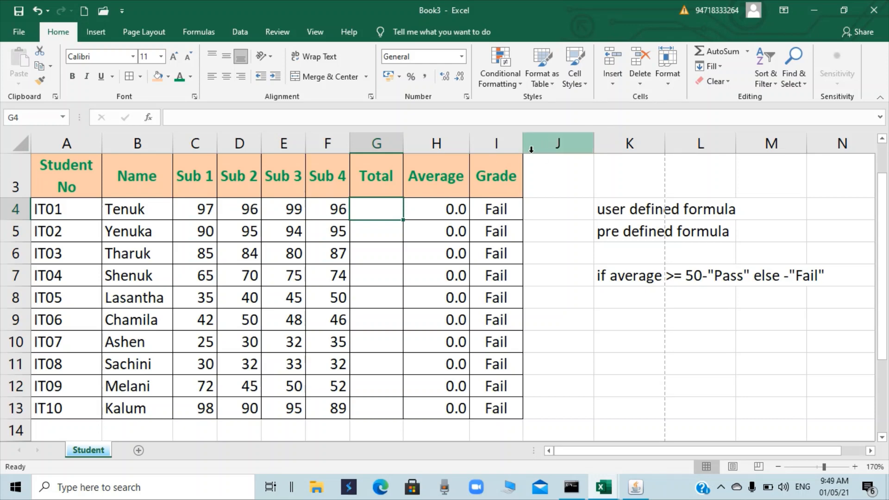
{"action": "left_click", "coordinate": [747, 52]}
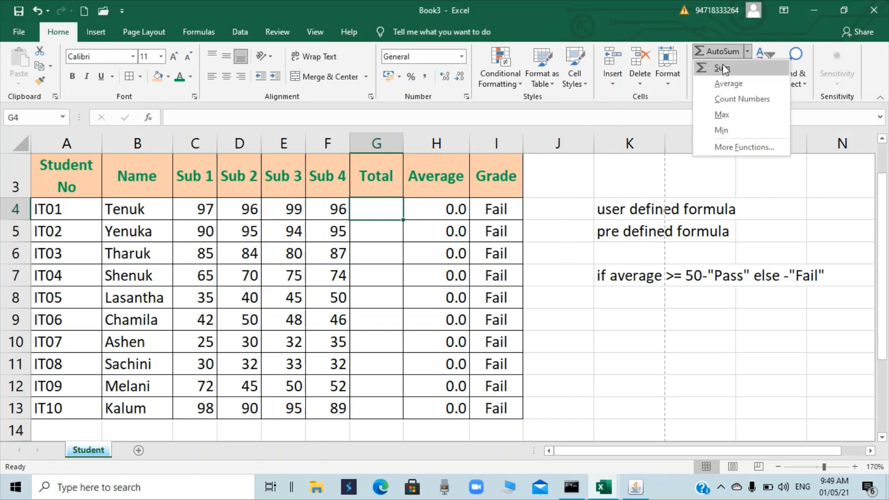
{"action": "left_click", "coordinate": [722, 68]}
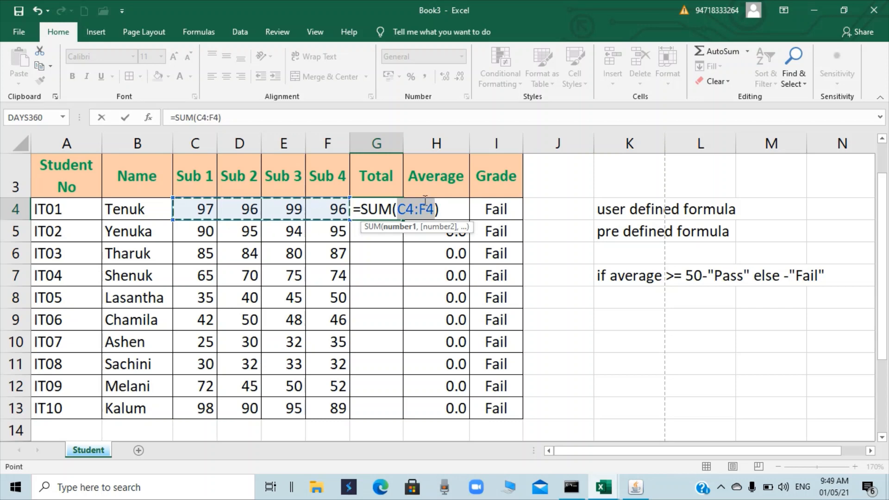
{"action": "key", "text": "Return"}
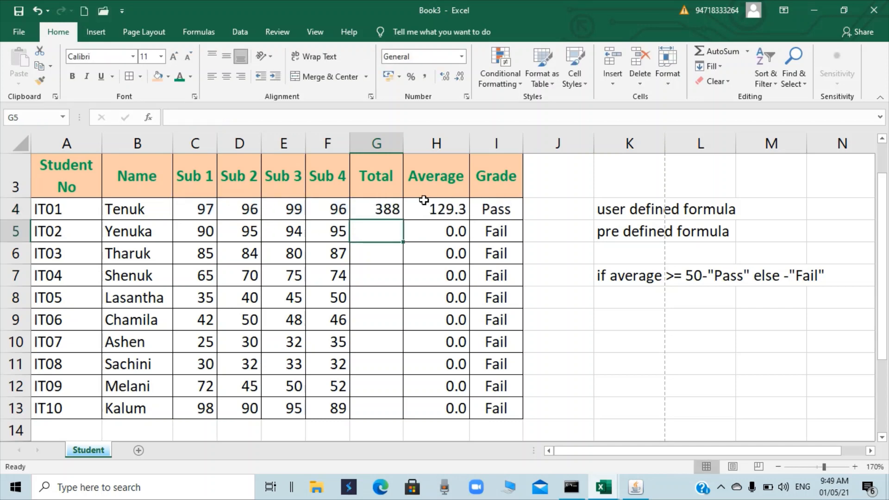
{"action": "left_click", "coordinate": [383, 213]}
{"action": "left_click_drag", "start_coordinate": [402, 221], "coordinate": [399, 414]}
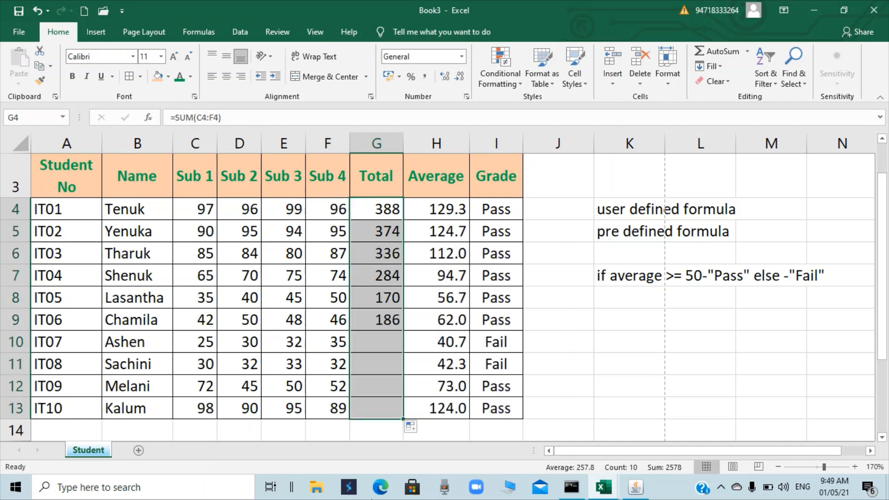
{"action": "left_click", "coordinate": [421, 210]}
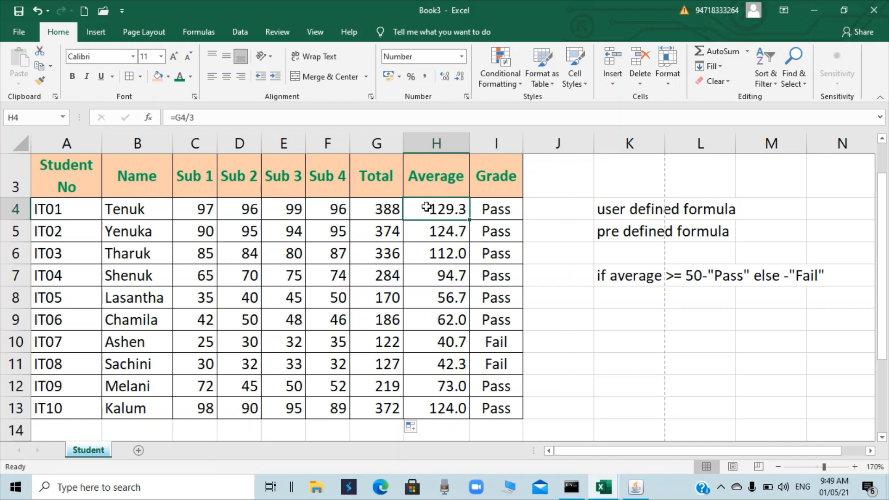
{"action": "left_click_drag", "start_coordinate": [206, 207], "coordinate": [338, 212]}
{"action": "double_click", "coordinate": [456, 207]}
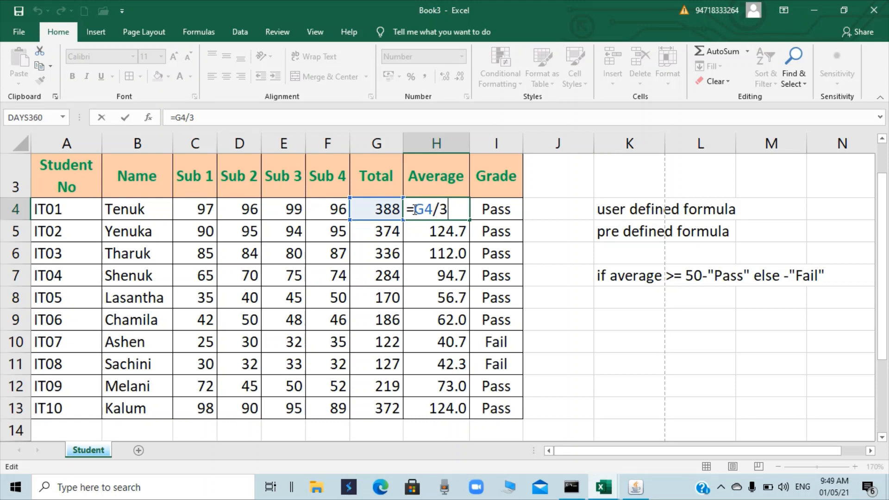
{"action": "left_click_drag", "start_coordinate": [415, 209], "coordinate": [448, 209]}
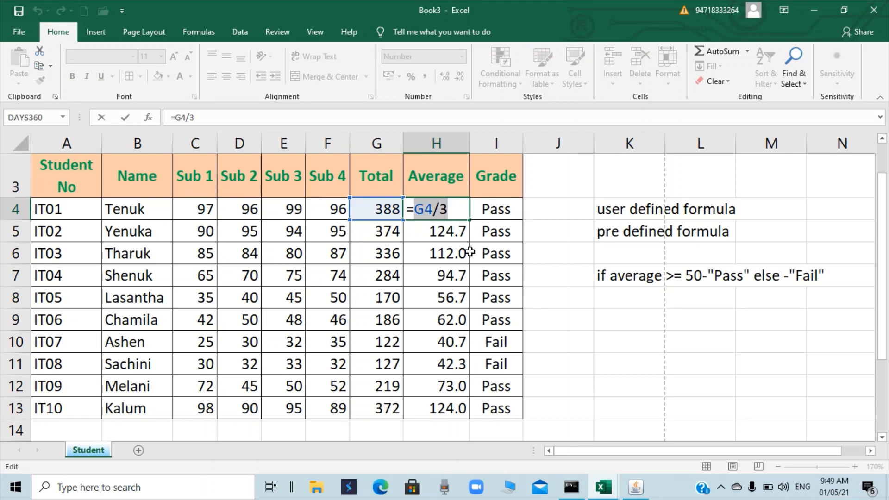
{"action": "left_click_drag", "start_coordinate": [463, 254], "coordinate": [500, 253]}
{"action": "key", "text": "Escape"}
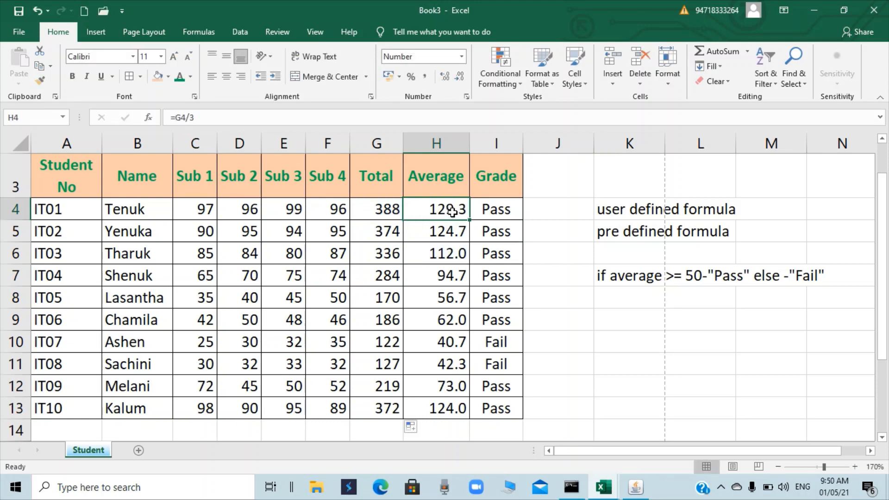
Step: Clear the Average cells H4:H13 and fill them with the AutoSum Average function instead
{"action": "left_click_drag", "start_coordinate": [453, 211], "coordinate": [455, 391]}
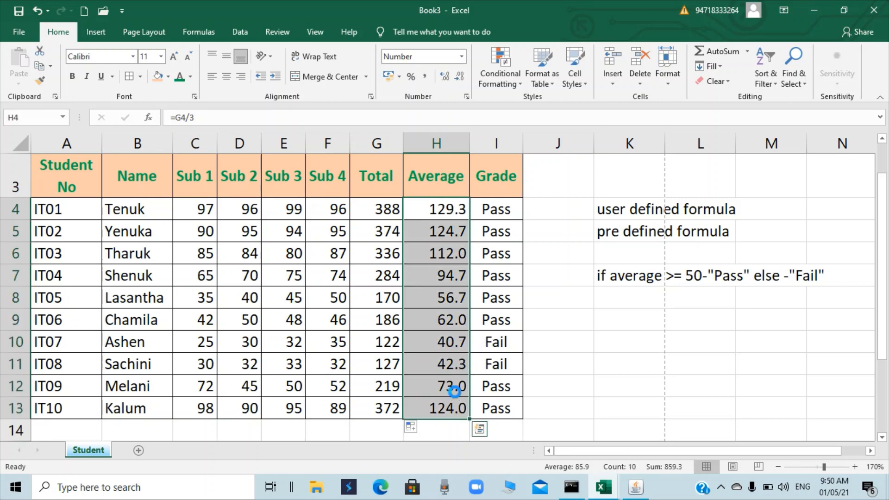
{"action": "key", "text": "Delete"}
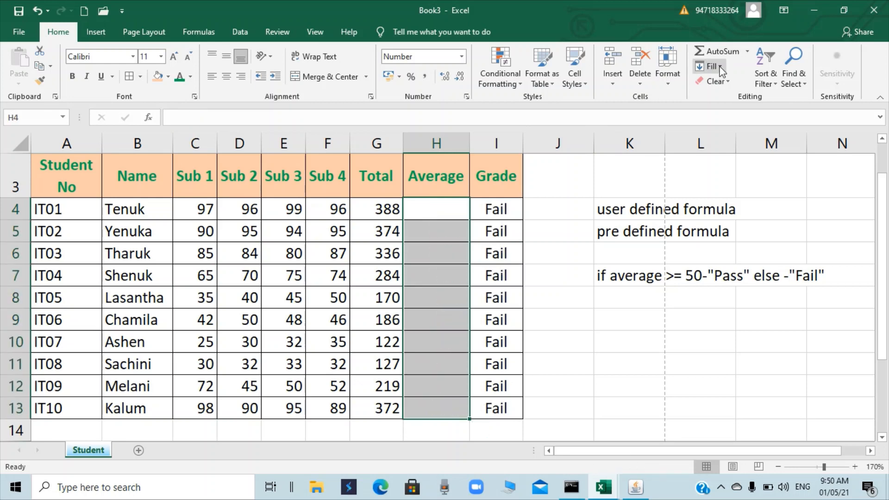
{"action": "left_click", "coordinate": [747, 51]}
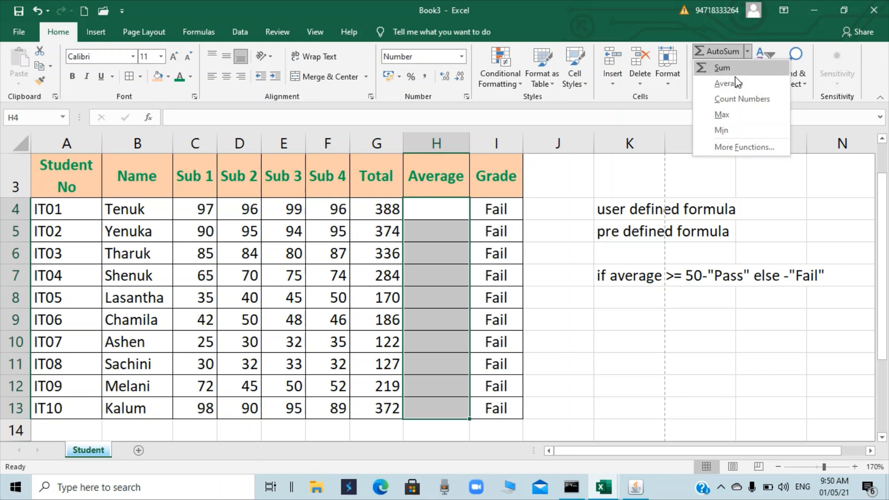
{"action": "left_click", "coordinate": [725, 84]}
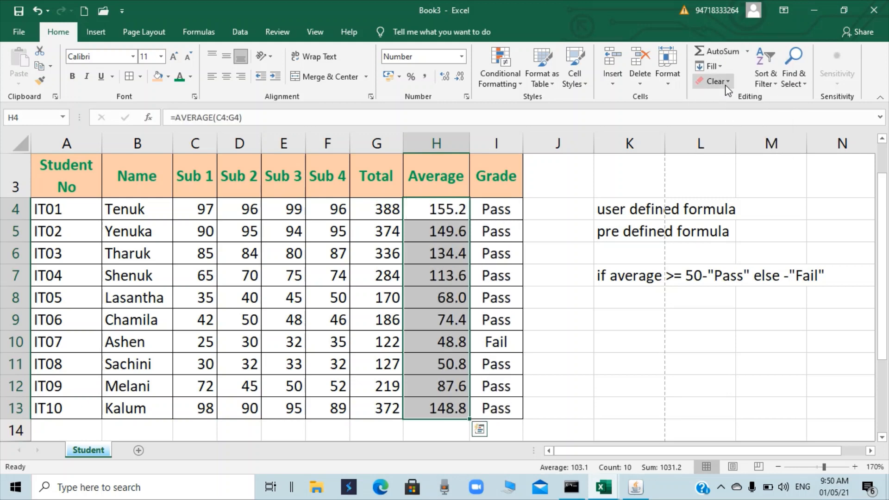
Step: Correct the average range in H4 to C4:F4 so it excludes the Total, and fill the formula down to H13
{"action": "left_click", "coordinate": [426, 210]}
{"action": "double_click", "coordinate": [426, 210]}
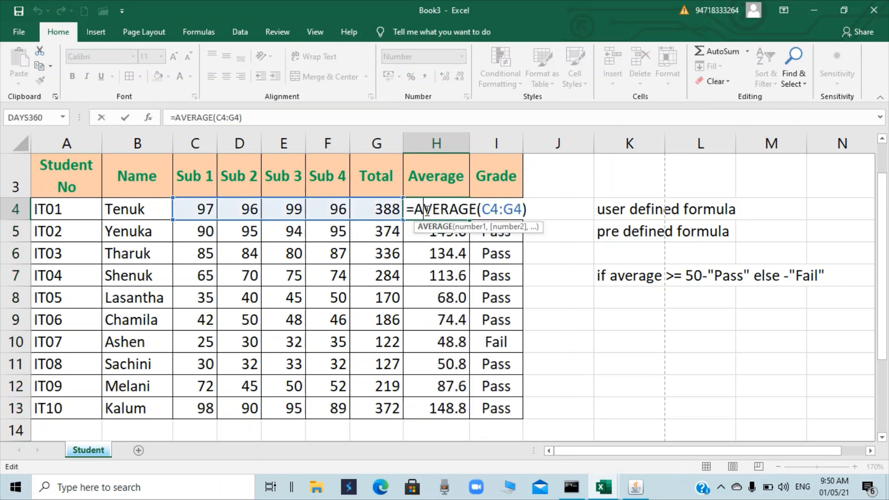
{"action": "double_click", "coordinate": [487, 210]}
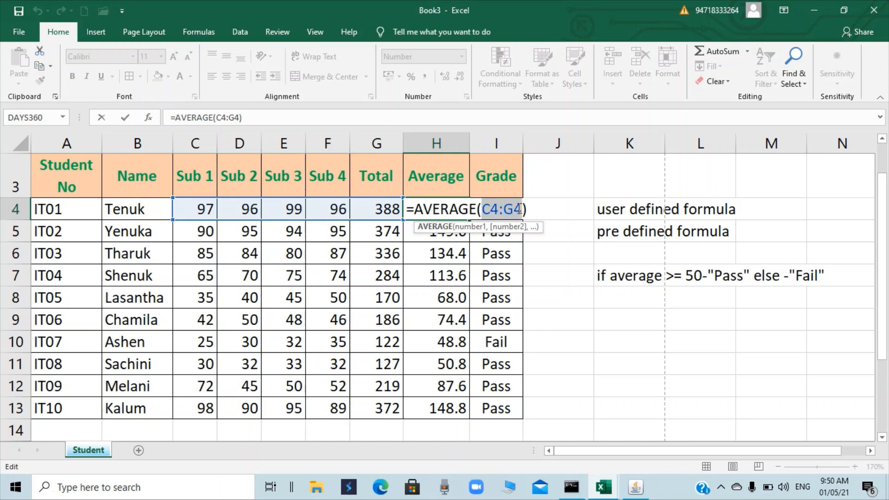
{"action": "left_click", "coordinate": [214, 210]}
{"action": "left_click_drag", "start_coordinate": [220, 212], "coordinate": [334, 216]}
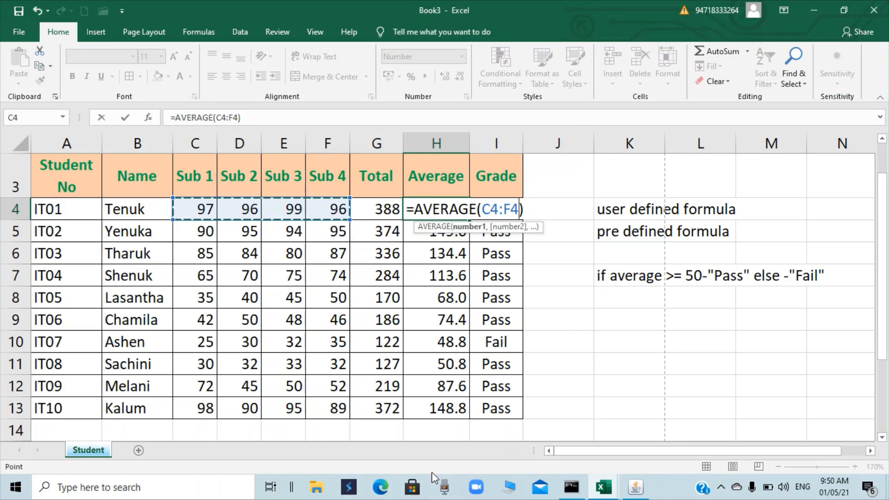
{"action": "key", "text": "Return"}
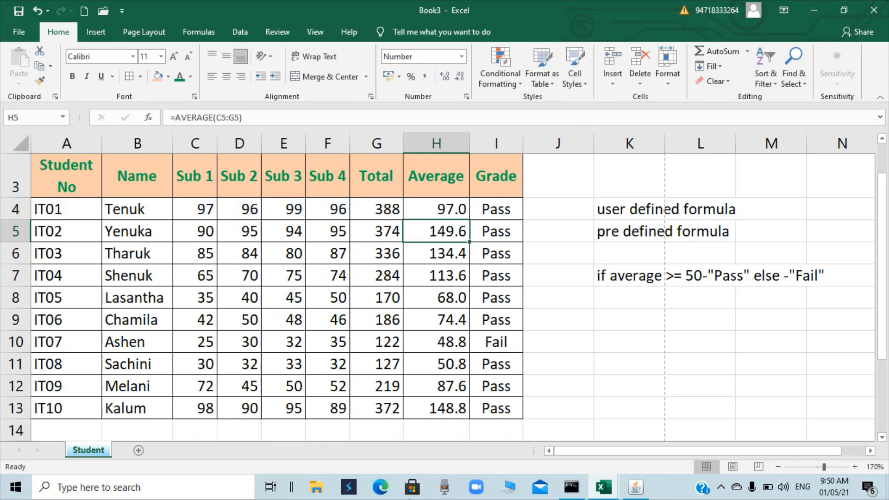
{"action": "left_click", "coordinate": [456, 207]}
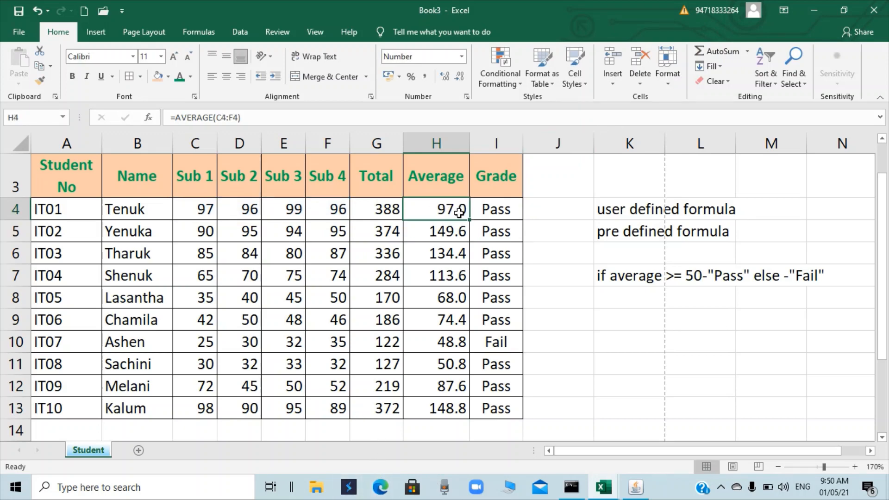
{"action": "left_click_drag", "start_coordinate": [471, 221], "coordinate": [462, 419]}
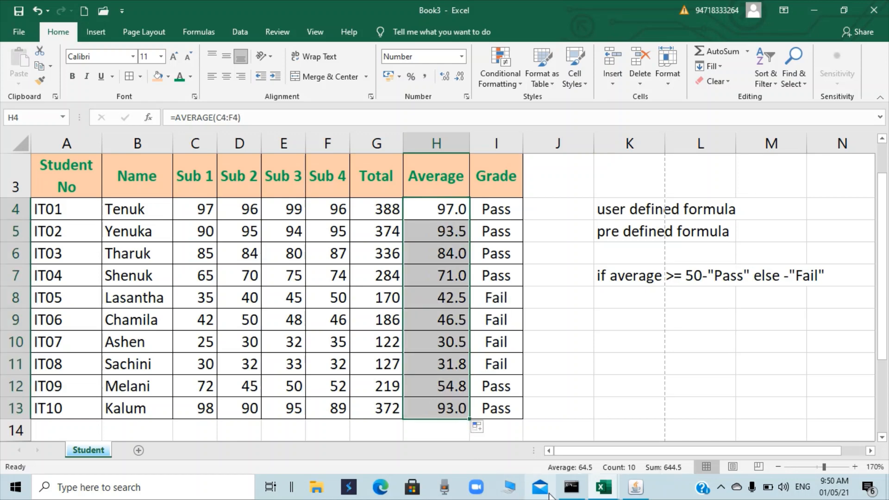
Step: Review the Total, Average and Grade formulas in G4, H4 and I4
{"action": "left_click", "coordinate": [454, 206]}
{"action": "left_click", "coordinate": [385, 207]}
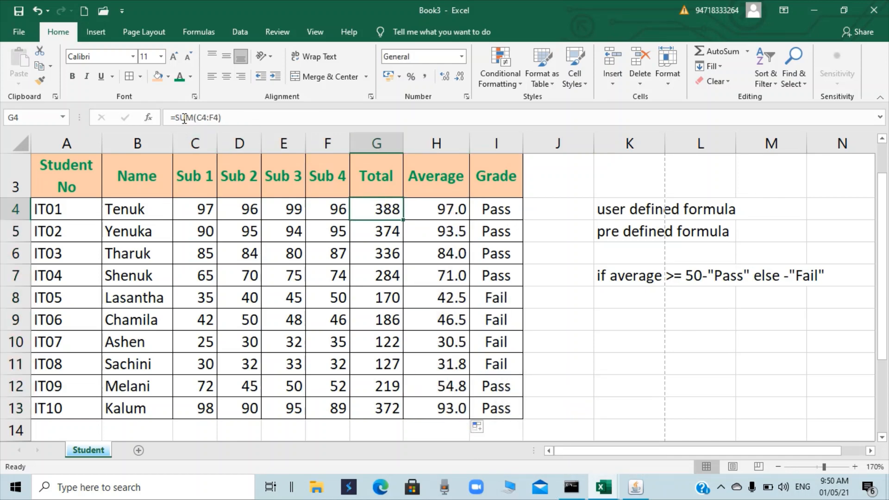
{"action": "left_click", "coordinate": [438, 206]}
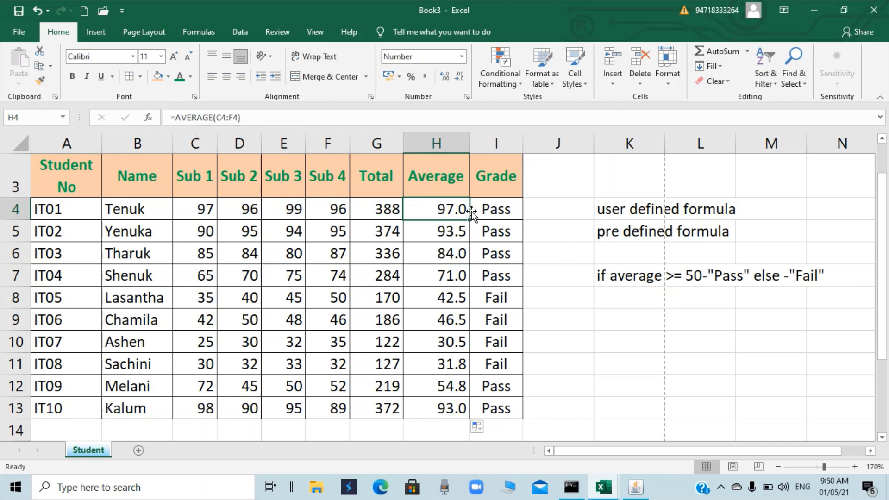
{"action": "left_click", "coordinate": [495, 206]}
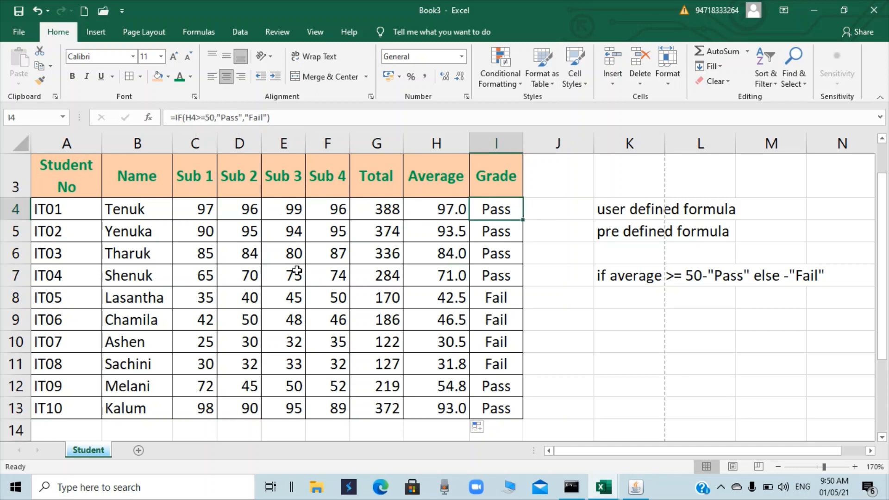
Step: Enter the label Maximum in B16, below the student table
{"action": "scroll", "coordinate": [325, 307], "scroll_direction": "down", "scroll_amount": 1}
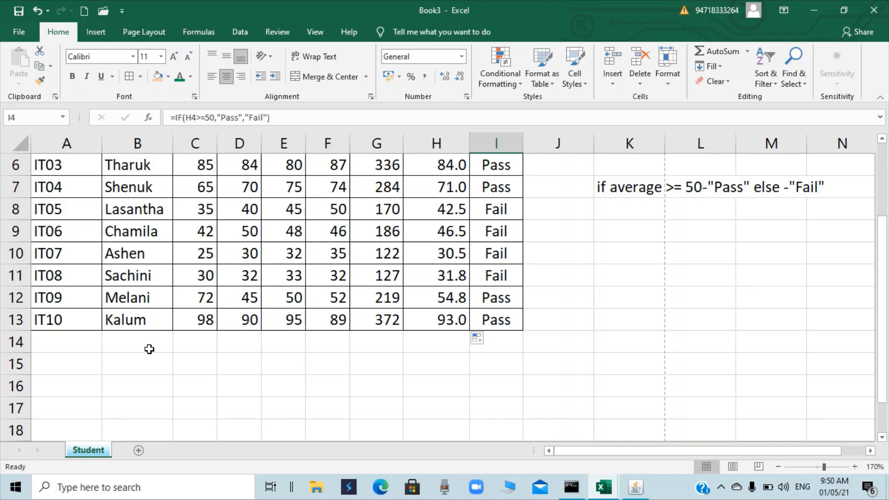
{"action": "scroll", "coordinate": [197, 398], "scroll_direction": "up", "scroll_amount": 2}
{"action": "scroll", "coordinate": [211, 406], "scroll_direction": "down", "scroll_amount": 2}
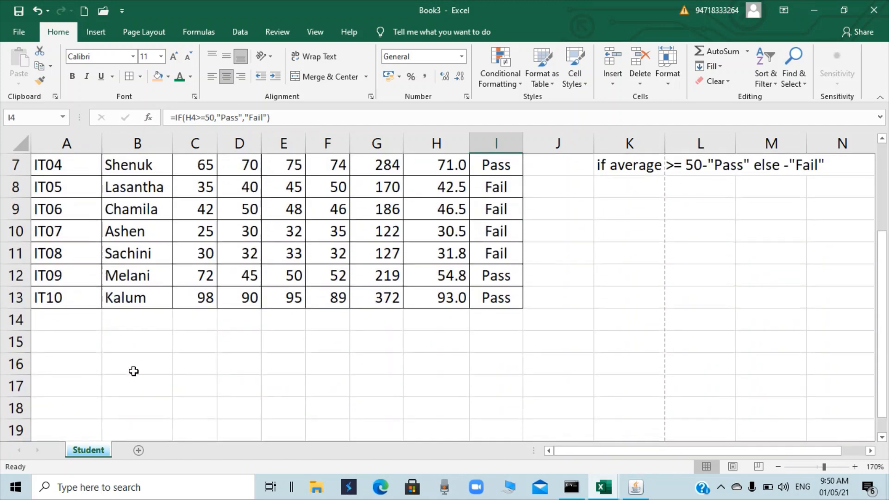
{"action": "left_click", "coordinate": [150, 343]}
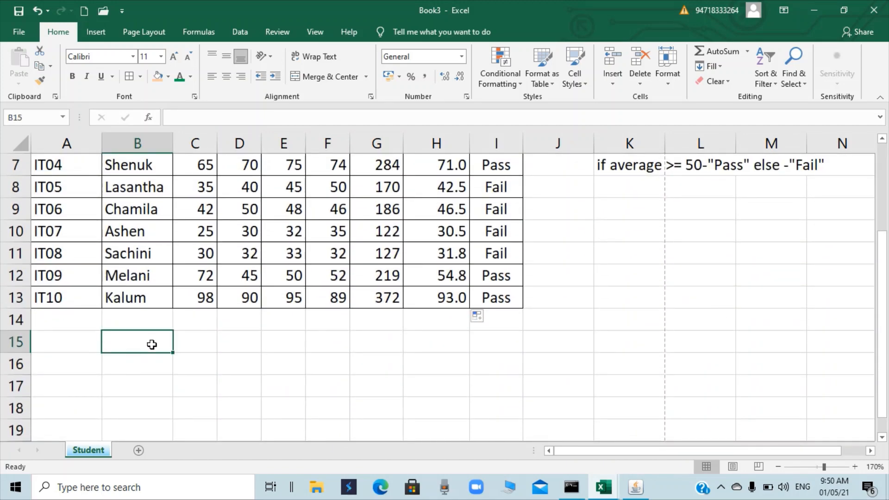
{"action": "key", "text": "Up"}
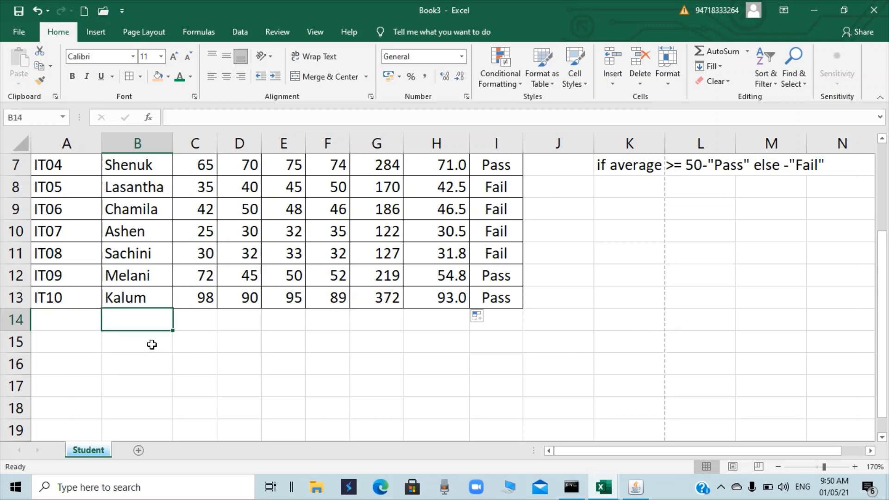
{"action": "key", "text": "Down"}
{"action": "key", "text": "Down"}
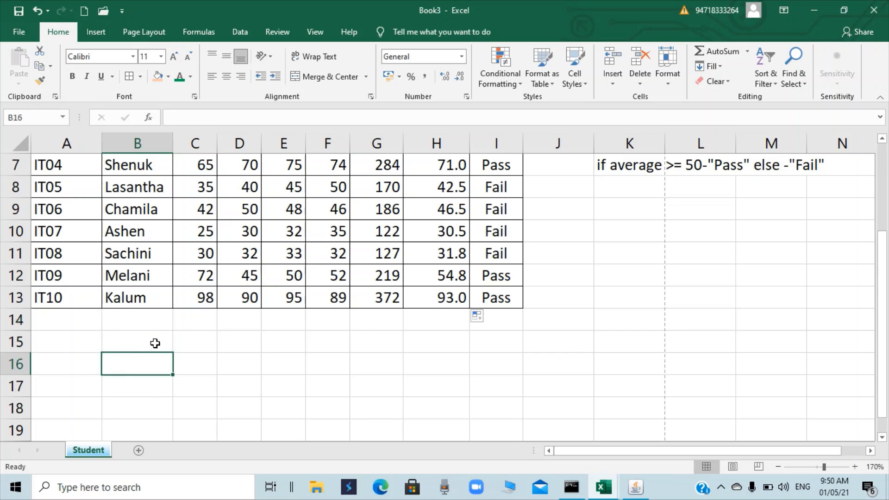
{"action": "type", "text": "Maxi"}
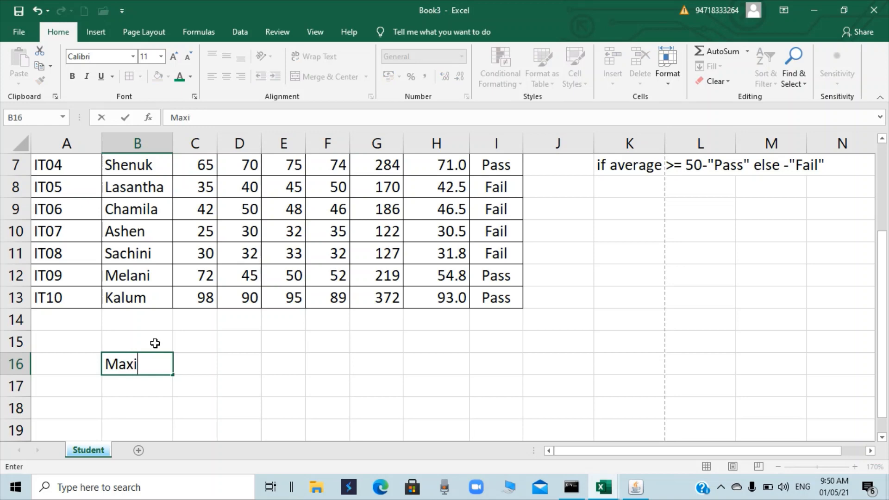
{"action": "type", "text": "mum"}
{"action": "key", "text": "Return"}
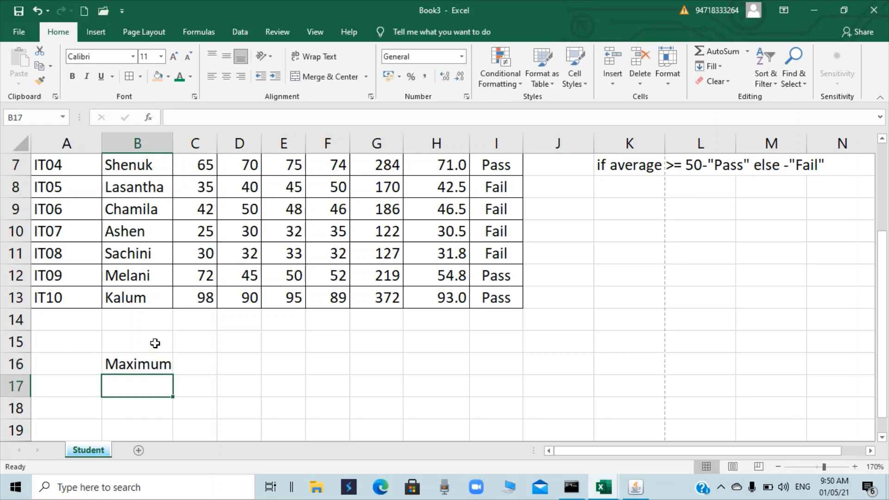
Step: Enter the label Minimum in B17, directly below the Maximum label
{"action": "type", "text": "mi"}
{"action": "key", "text": "BackSpace"}
{"action": "type", "text": "Minin"}
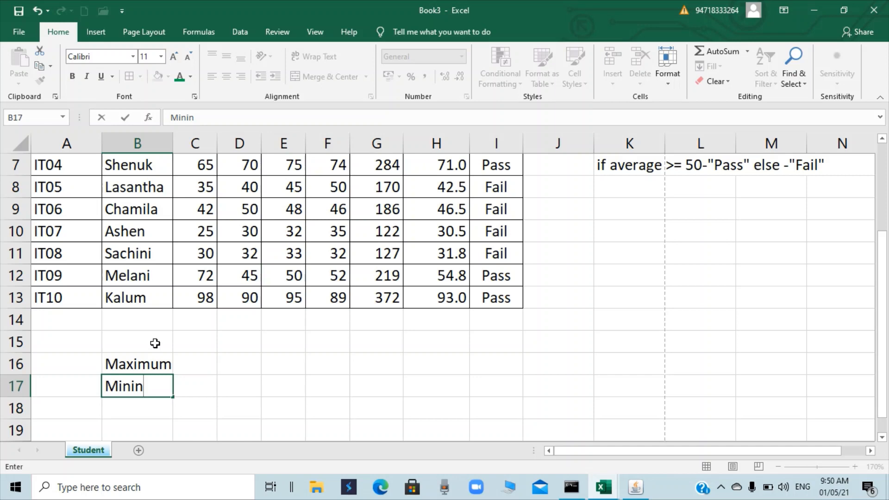
{"action": "key", "text": "BackSpace"}
{"action": "type", "text": "mum"}
{"action": "key", "text": "Return"}
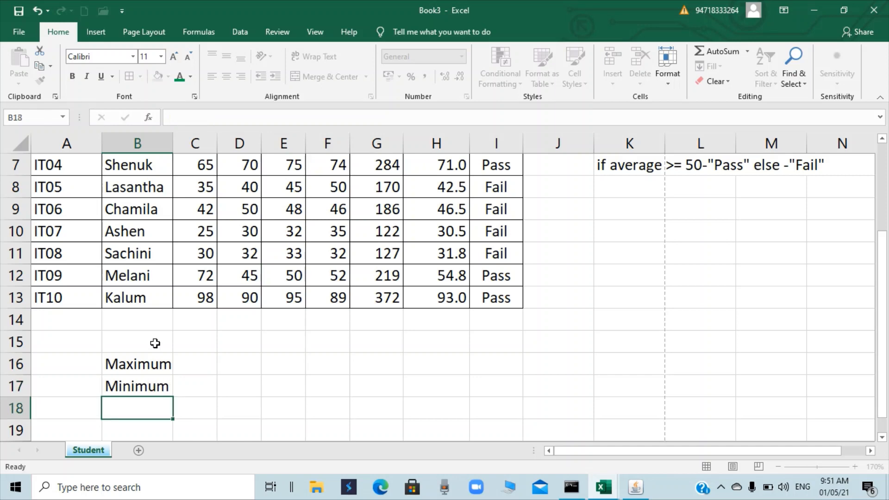
Step: Enter the label Average in B18, below the Minimum label
{"action": "type", "text": "Ab"}
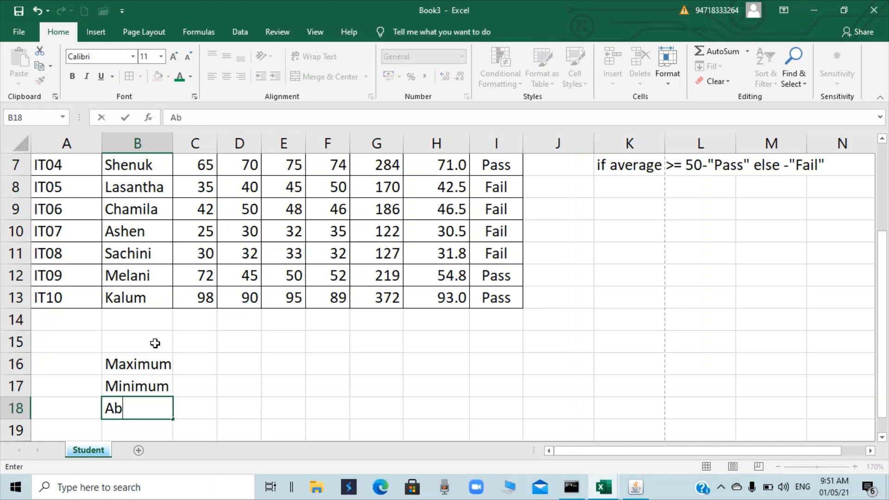
{"action": "key", "text": "BackSpace"}
{"action": "type", "text": "verage"}
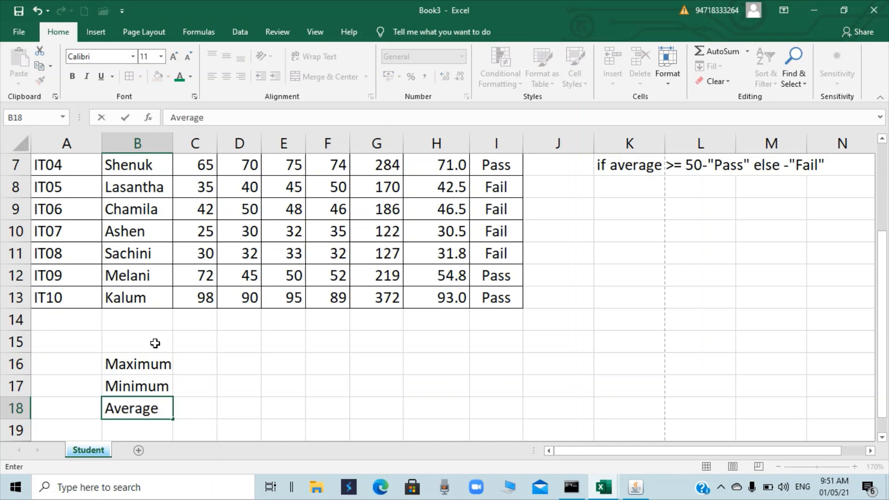
{"action": "key", "text": "Up"}
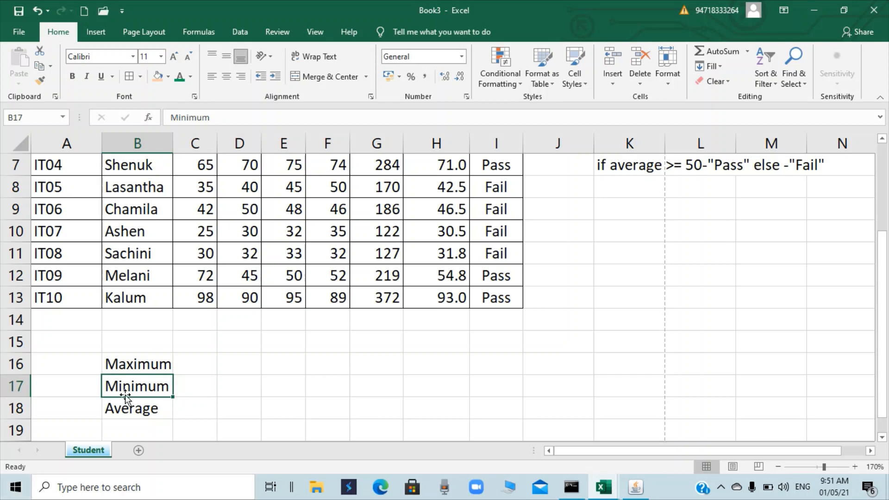
Step: Apply cell borders to C16:F18, beside the three summary labels
{"action": "left_click_drag", "start_coordinate": [193, 368], "coordinate": [342, 404]}
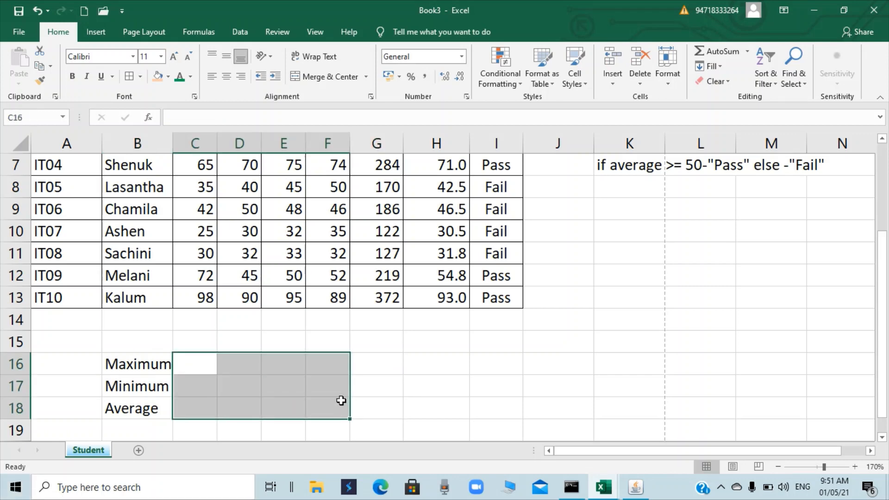
{"action": "left_click", "coordinate": [130, 76]}
{"action": "left_click", "coordinate": [367, 373]}
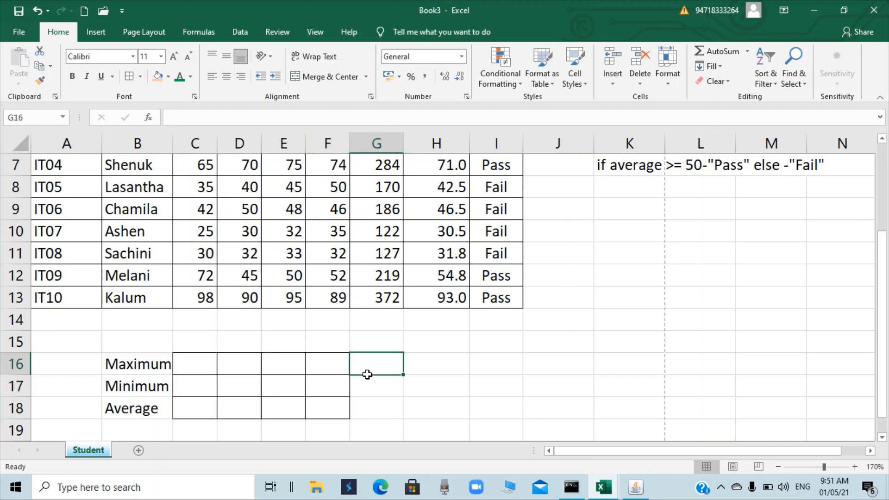
Step: Enter the formula =MIN(C4:C13) in C16 for the Sub 1 marks
{"action": "left_click", "coordinate": [194, 370]}
{"action": "scroll", "coordinate": [212, 314], "scroll_direction": "up", "scroll_amount": 2}
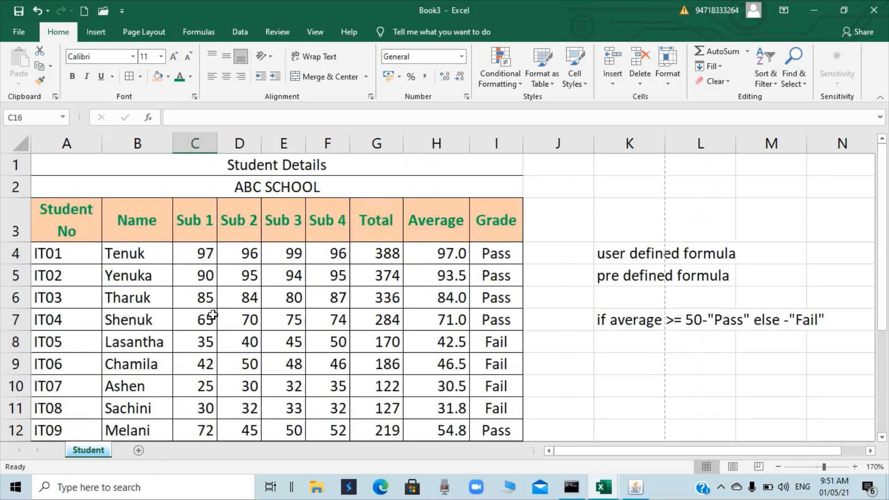
{"action": "scroll", "coordinate": [220, 288], "scroll_direction": "down", "scroll_amount": 1}
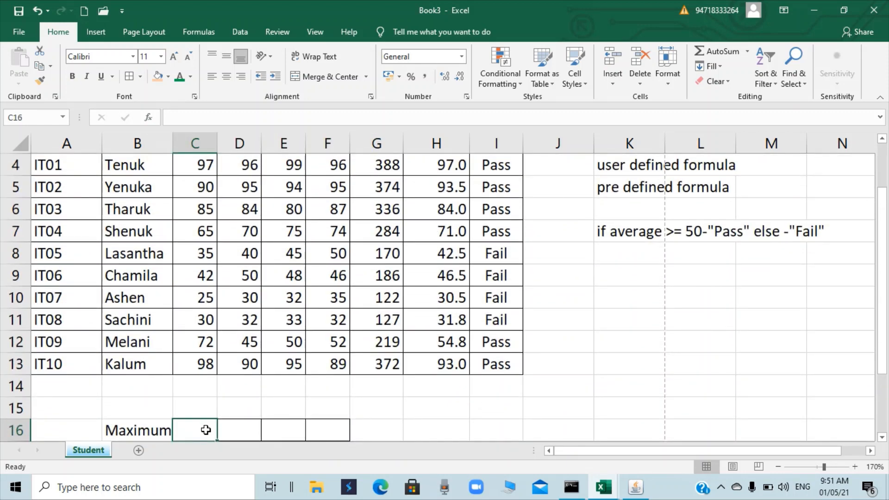
{"action": "type", "text": "="}
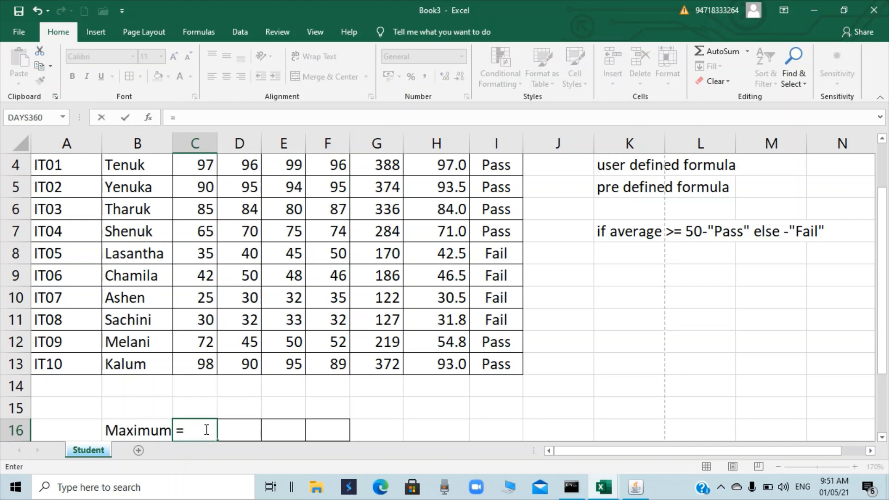
{"action": "type", "text": "m"}
{"action": "key", "text": "BackSpace"}
{"action": "type", "text": "MIN("}
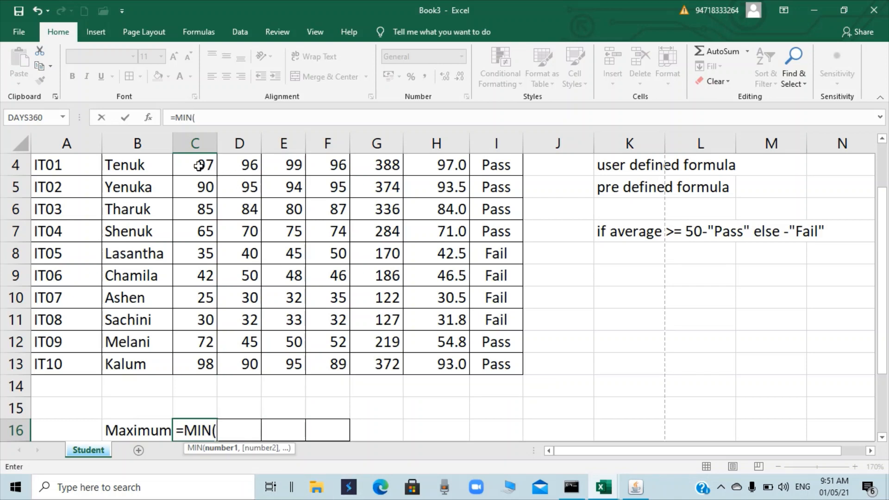
{"action": "left_click_drag", "start_coordinate": [203, 167], "coordinate": [185, 364]}
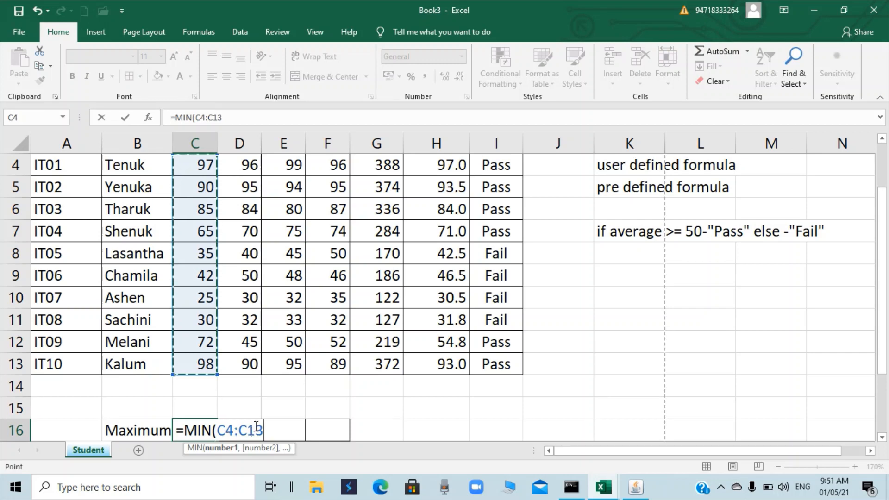
{"action": "type", "text": ")"}
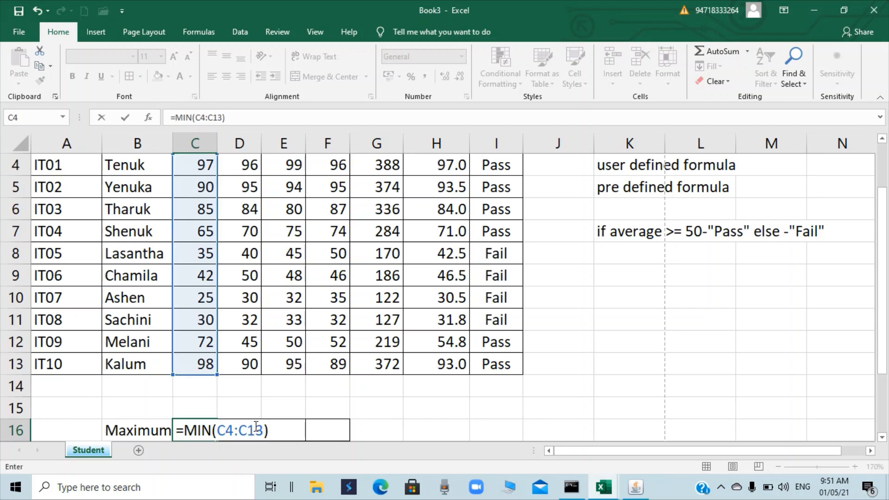
{"action": "key", "text": "Return"}
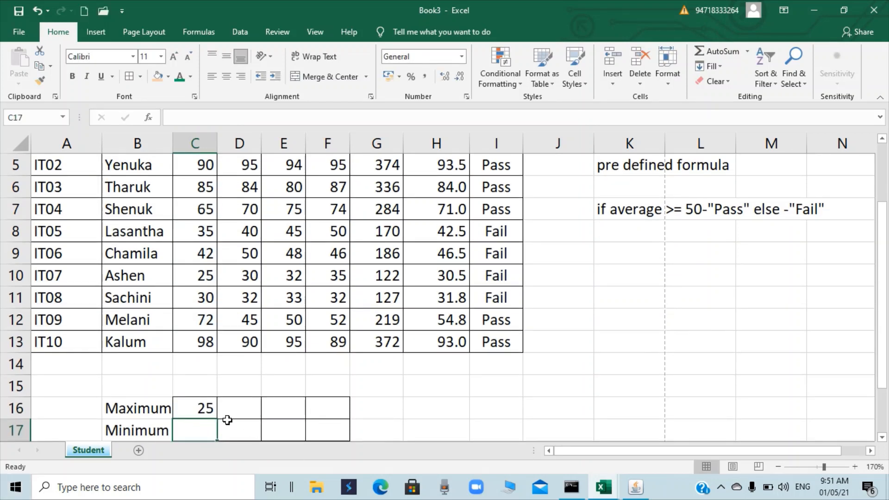
Step: Fill the MIN formula from C16 across to F16 for the other subjects
{"action": "left_click", "coordinate": [200, 412]}
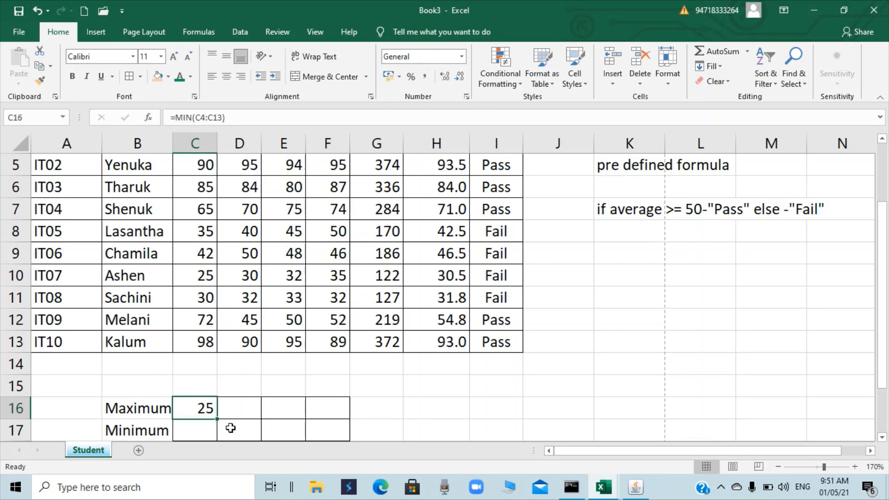
{"action": "left_click_drag", "start_coordinate": [216, 418], "coordinate": [345, 415]}
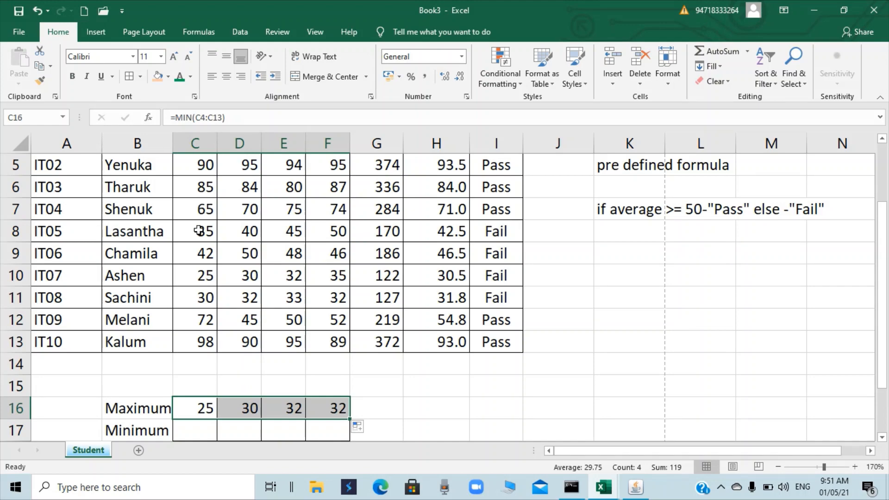
{"action": "scroll", "coordinate": [204, 230], "scroll_direction": "up", "scroll_amount": 1}
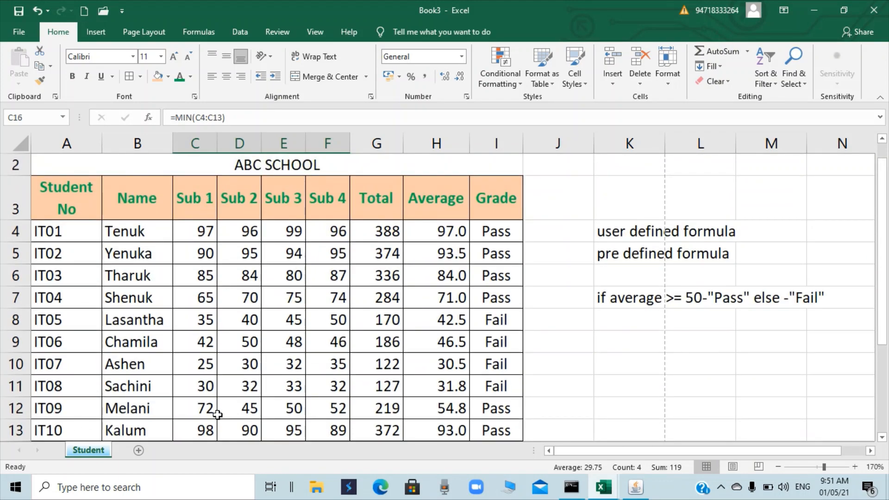
{"action": "scroll", "coordinate": [213, 410], "scroll_direction": "down", "scroll_amount": 3}
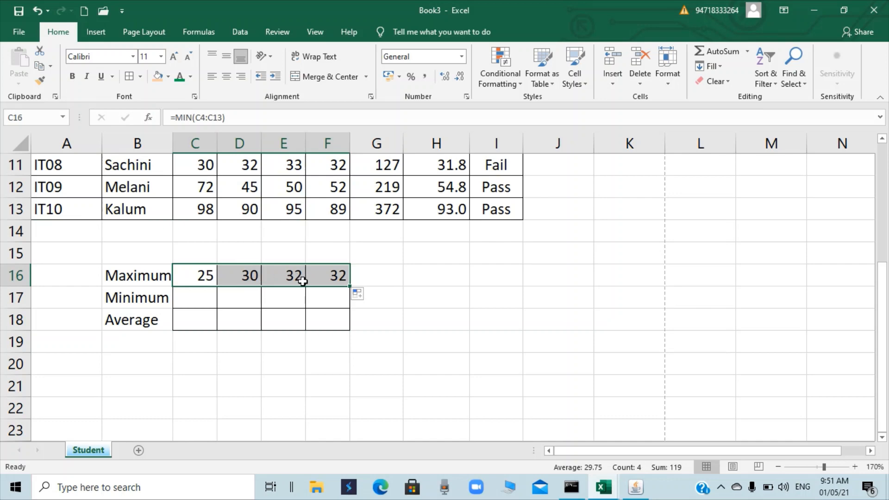
Step: Check the formula in C16 and change the label in B16 to Manimum
{"action": "left_click", "coordinate": [202, 301]}
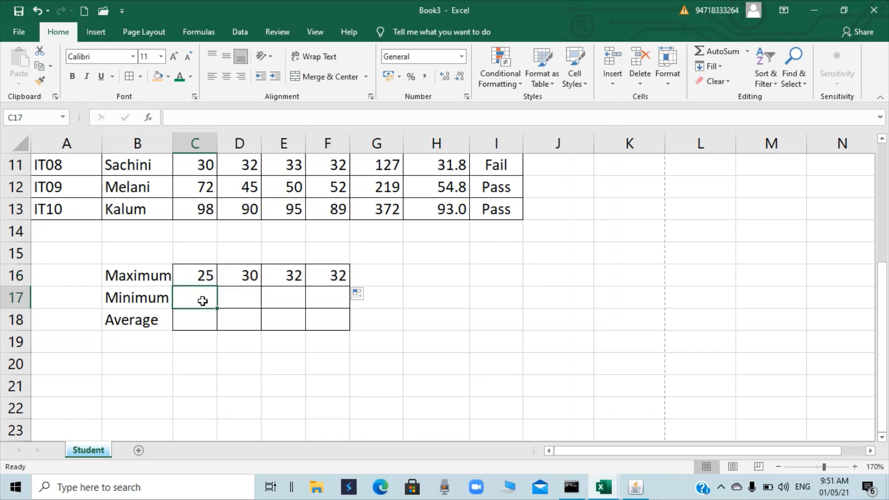
{"action": "left_click_drag", "start_coordinate": [194, 278], "coordinate": [235, 274]}
{"action": "left_click", "coordinate": [182, 274]}
{"action": "double_click", "coordinate": [187, 272]}
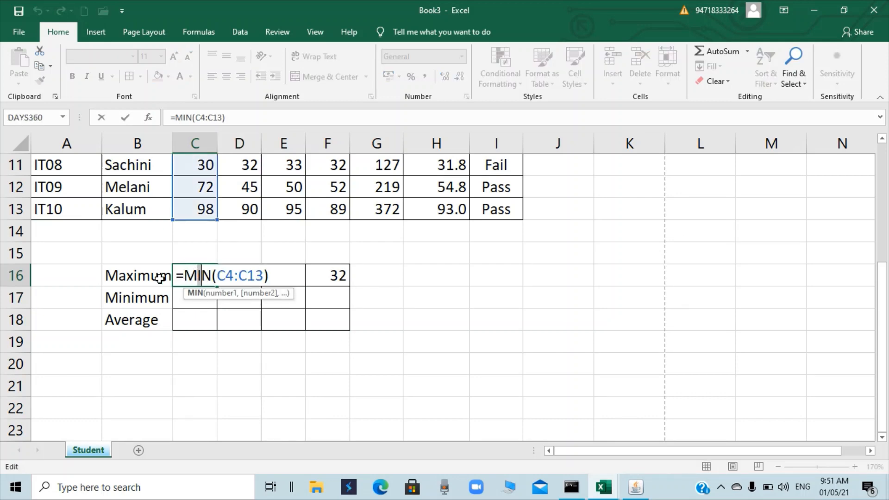
{"action": "left_click", "coordinate": [119, 275]}
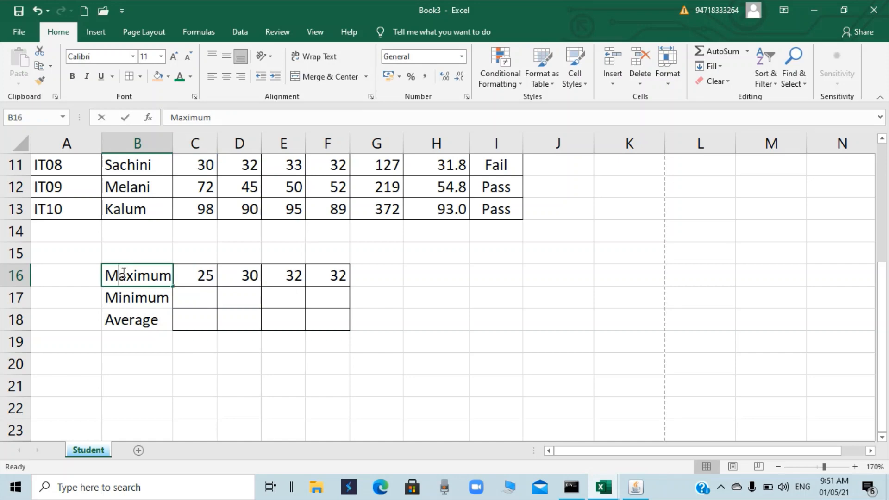
{"action": "double_click", "coordinate": [133, 276]}
{"action": "left_click_drag", "start_coordinate": [131, 277], "coordinate": [133, 278]}
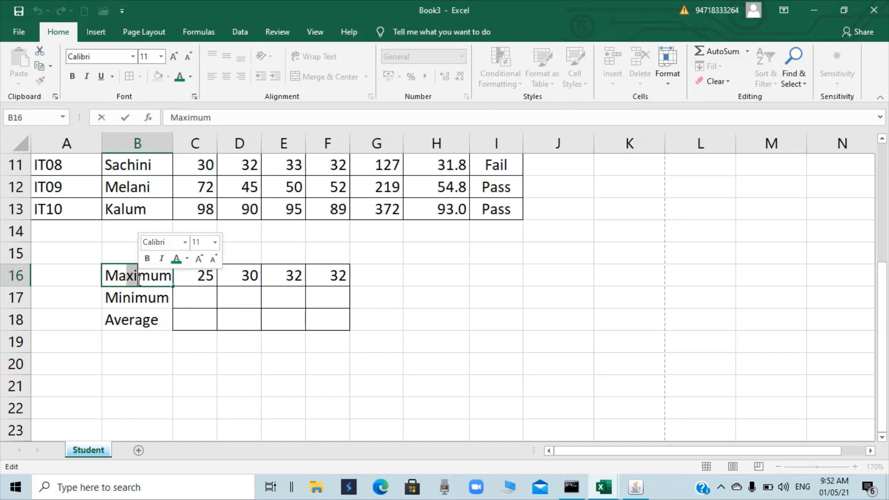
{"action": "type", "text": "N"}
{"action": "key", "text": "BackSpace"}
{"action": "type", "text": "n"}
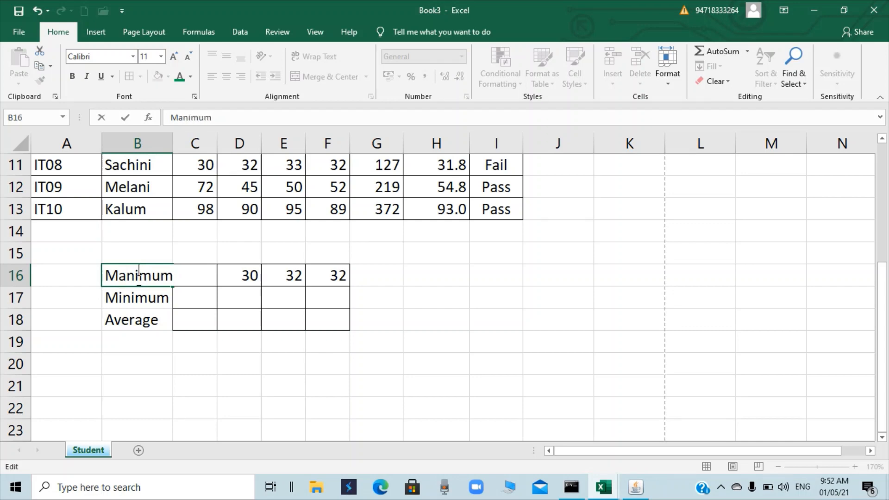
{"action": "key", "text": "Return"}
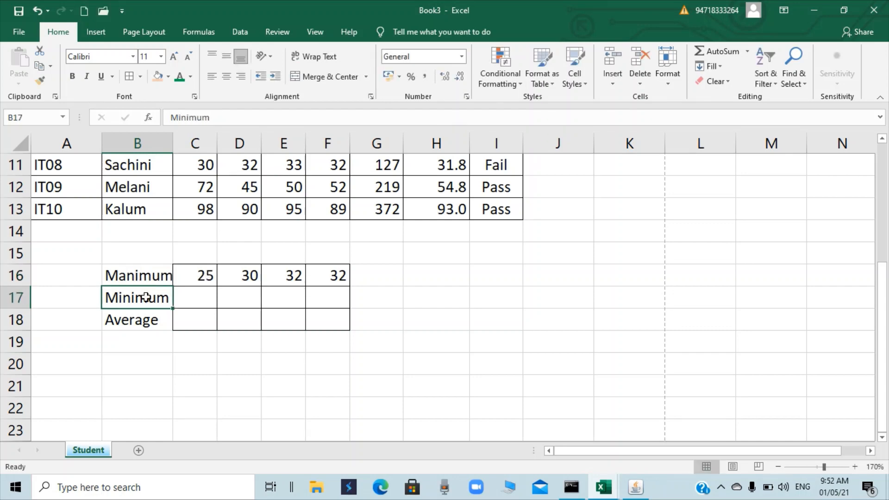
Step: Replace the label in B17 with Maximum
{"action": "type", "text": "Ma"}
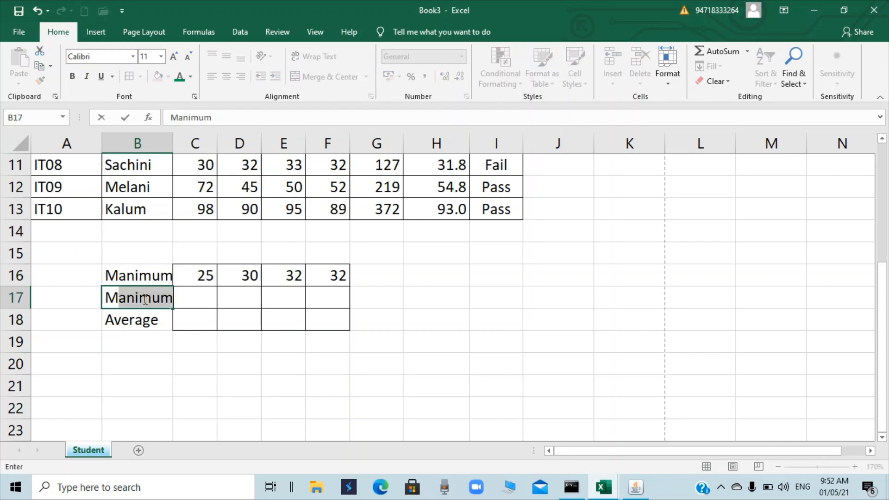
{"action": "type", "text": "ximu"}
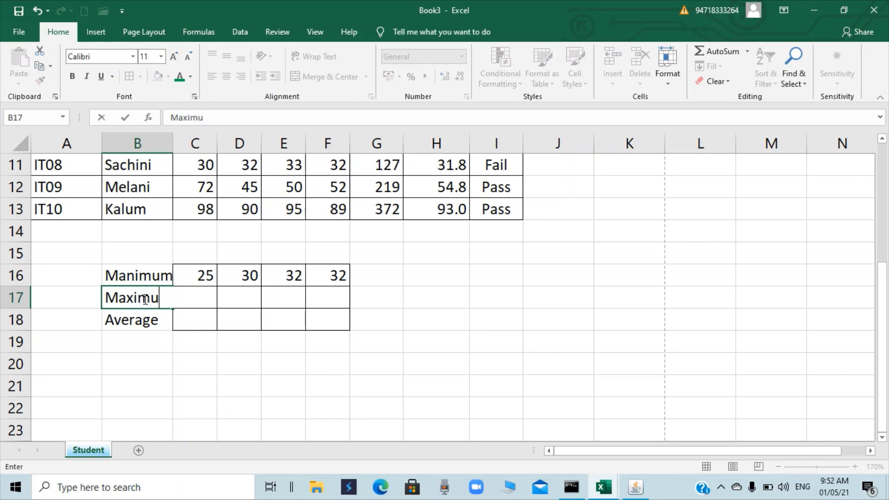
{"action": "type", "text": "m"}
{"action": "key", "text": "Tab"}
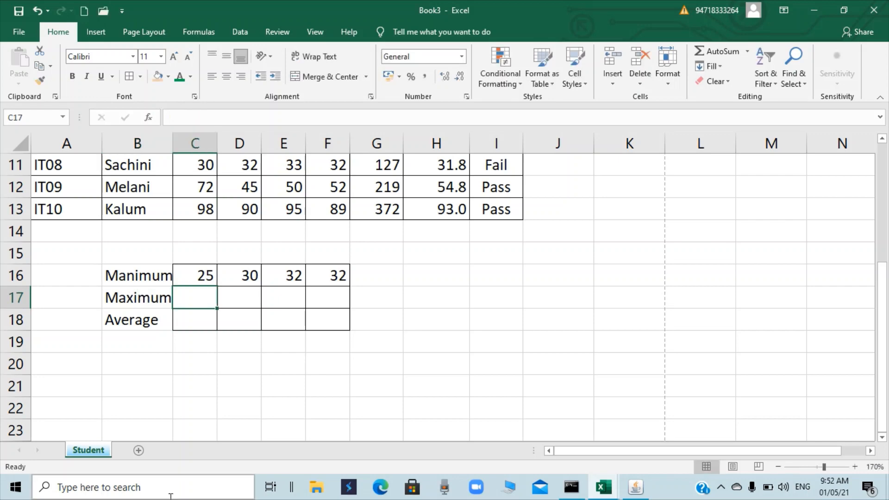
Step: Review the formula in C16 and clear the contents of C16:F16
{"action": "left_click", "coordinate": [212, 281]}
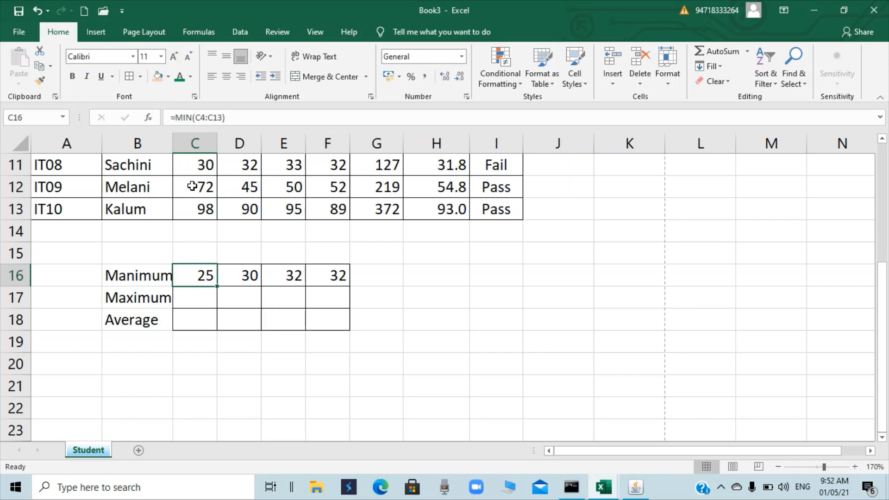
{"action": "double_click", "coordinate": [199, 277]}
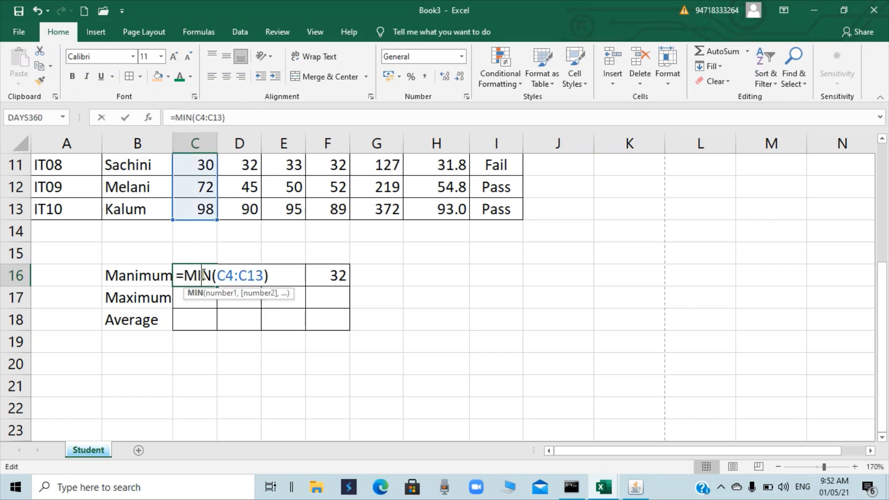
{"action": "left_click", "coordinate": [447, 302]}
{"action": "left_click_drag", "start_coordinate": [199, 277], "coordinate": [320, 278]}
{"action": "key", "text": "Delete"}
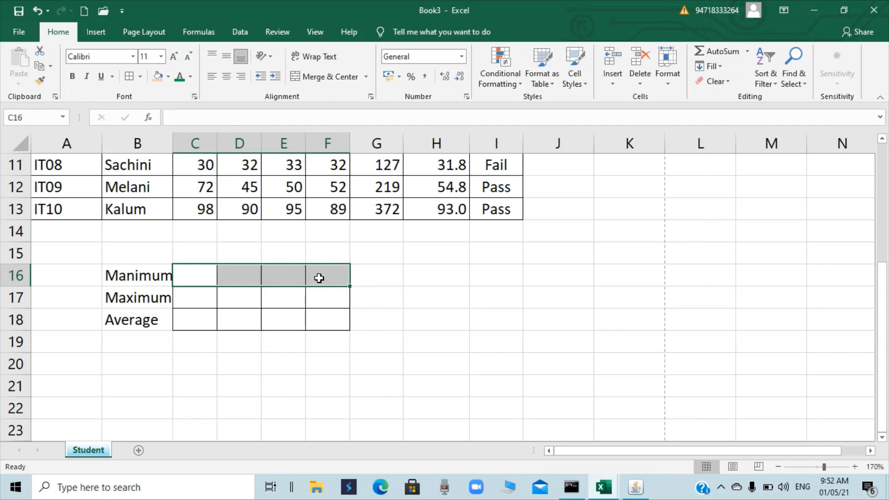
Step: Enter the formula =Min(C4:C13) in C16 while C16:F16 stays selected
{"action": "type", "text": "="}
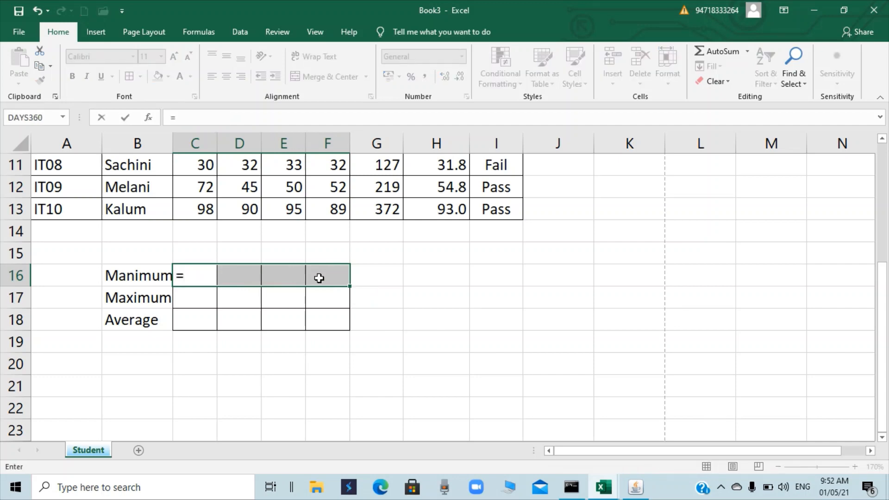
{"action": "type", "text": "Min"}
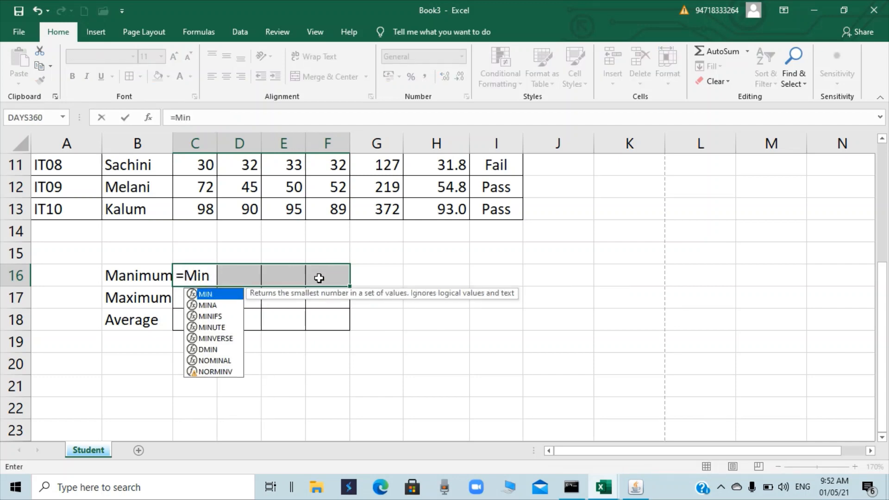
{"action": "type", "text": "("}
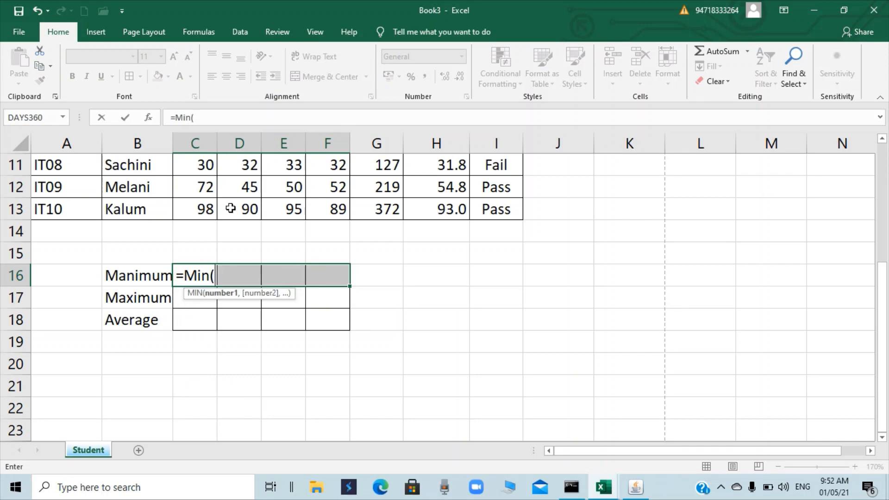
{"action": "scroll", "coordinate": [231, 209], "scroll_direction": "up", "scroll_amount": 3}
{"action": "left_click_drag", "start_coordinate": [195, 228], "coordinate": [199, 362]}
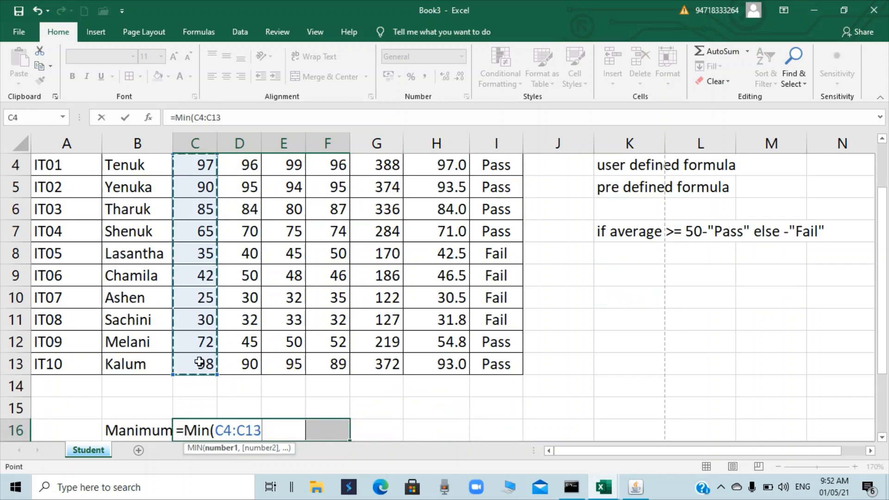
{"action": "type", "text": ")"}
{"action": "key", "text": "Return"}
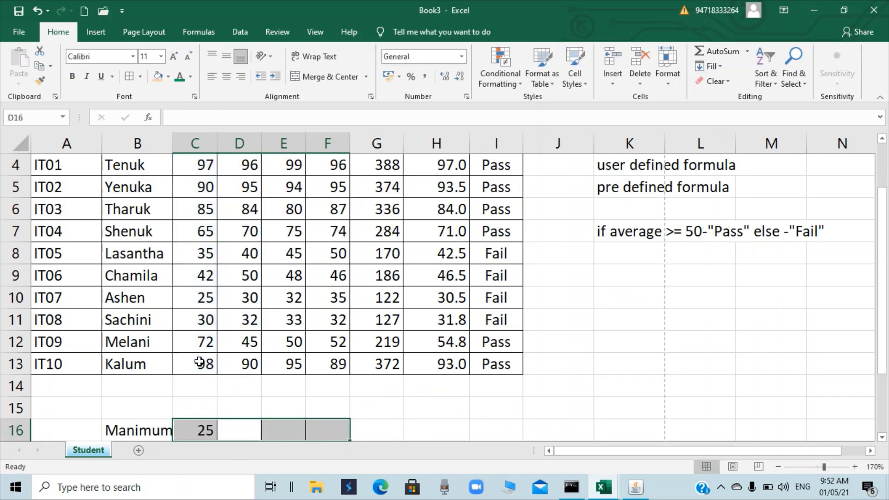
Step: Clear C16:F16, fill it with the AutoSum Min function, and open the formula in C16
{"action": "key", "text": "Delete"}
{"action": "left_click", "coordinate": [747, 52]}
{"action": "left_click", "coordinate": [735, 129]}
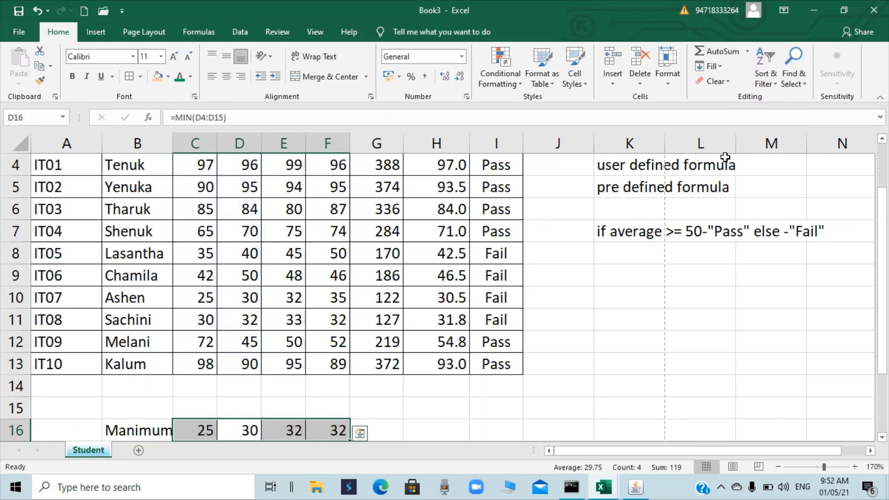
{"action": "double_click", "coordinate": [200, 430]}
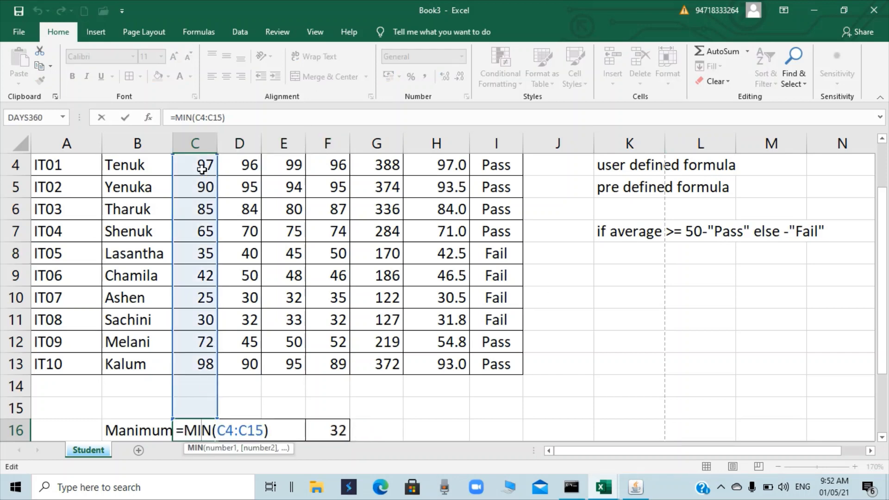
Step: Try to change the range of the MIN formula in C16 to C4:C13, and inspect the formula in D16
{"action": "left_click_drag", "start_coordinate": [201, 165], "coordinate": [199, 363]}
{"action": "key", "text": "Return"}
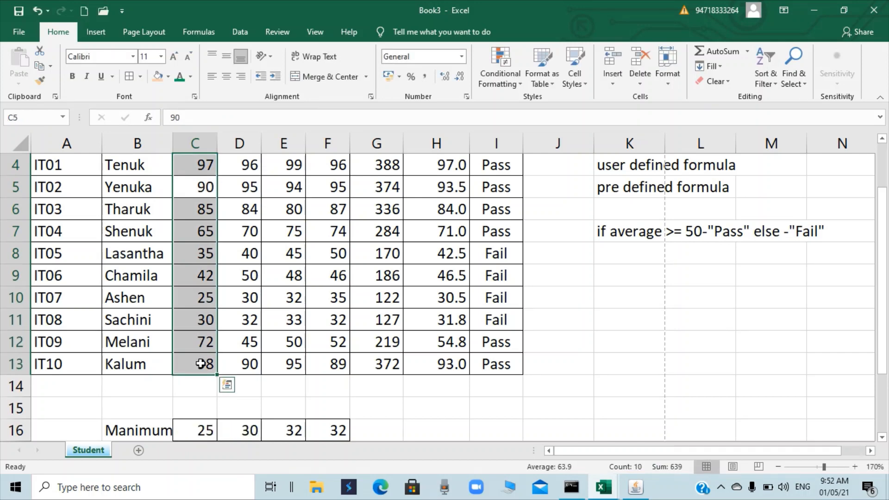
{"action": "left_click", "coordinate": [250, 437]}
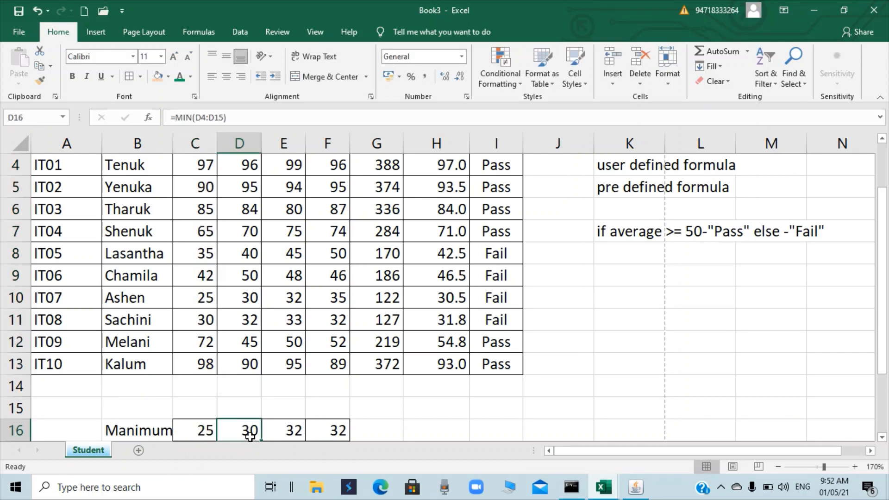
{"action": "double_click", "coordinate": [250, 436]}
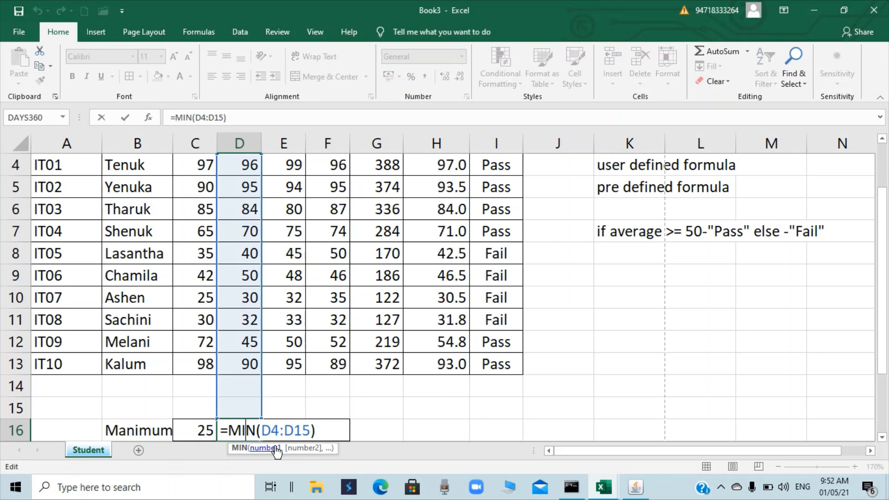
{"action": "left_click", "coordinate": [482, 428]}
Step: Fill the MIN formula from C16 across to F16 and inspect the copy in D16
{"action": "left_click", "coordinate": [208, 430]}
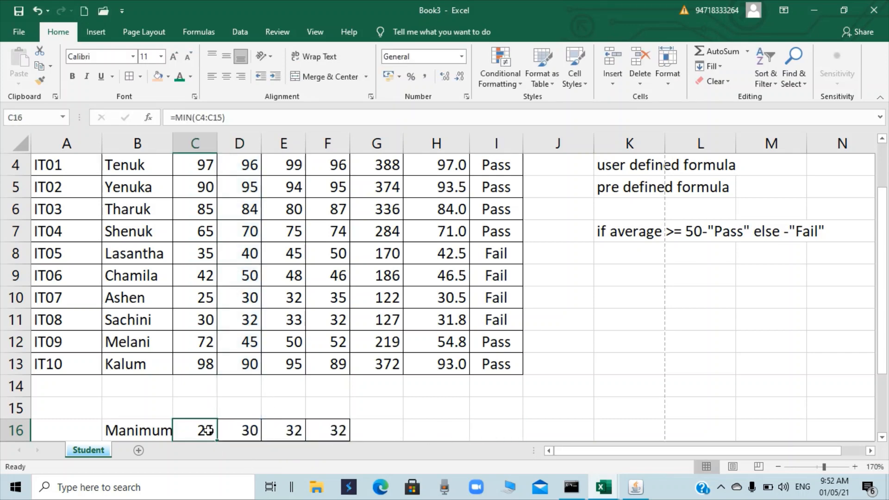
{"action": "left_click_drag", "start_coordinate": [218, 441], "coordinate": [348, 439]}
{"action": "double_click", "coordinate": [245, 430]}
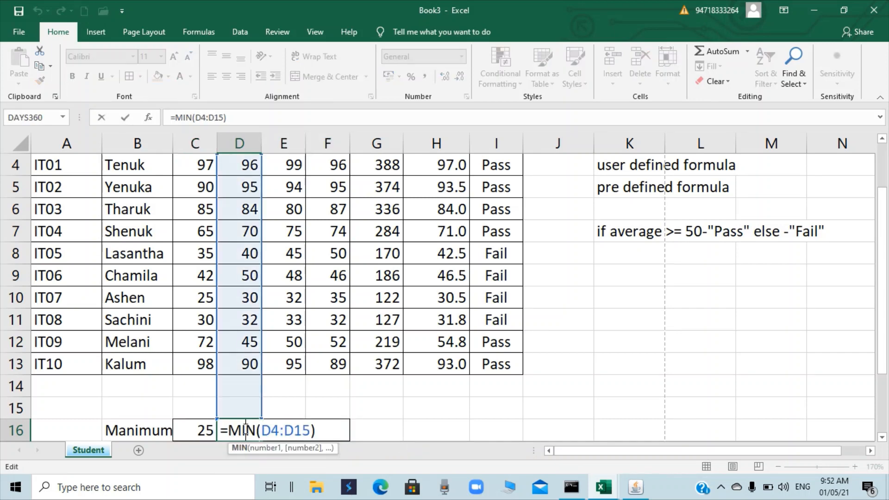
Step: Change the range of the MIN formula in C16 to C4:C13
{"action": "left_click", "coordinate": [198, 431]}
{"action": "double_click", "coordinate": [199, 431]}
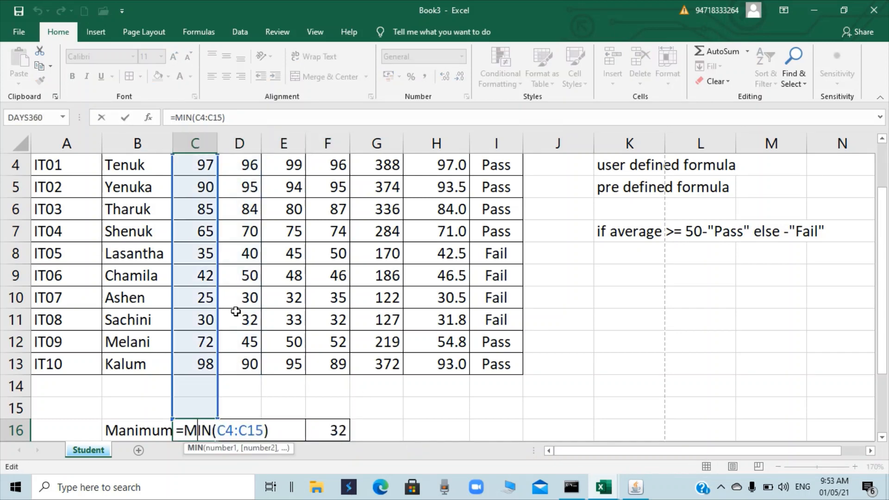
{"action": "left_click_drag", "start_coordinate": [217, 430], "coordinate": [262, 432]}
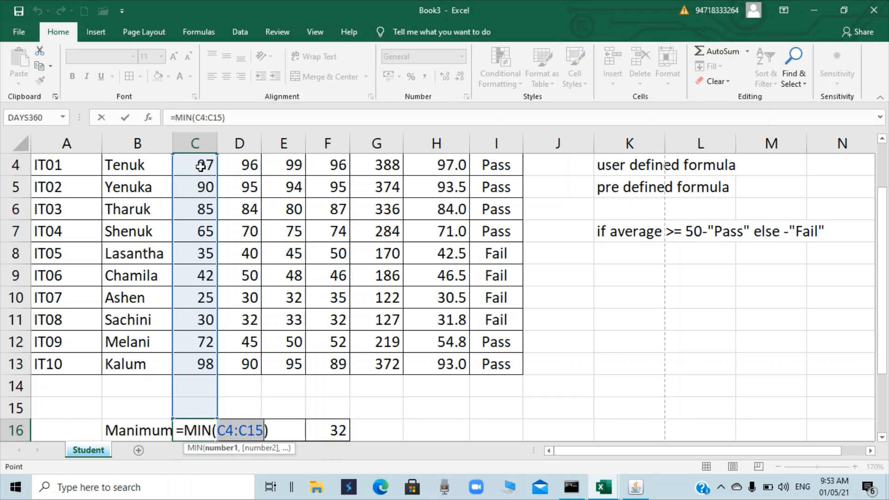
{"action": "left_click_drag", "start_coordinate": [204, 165], "coordinate": [191, 364]}
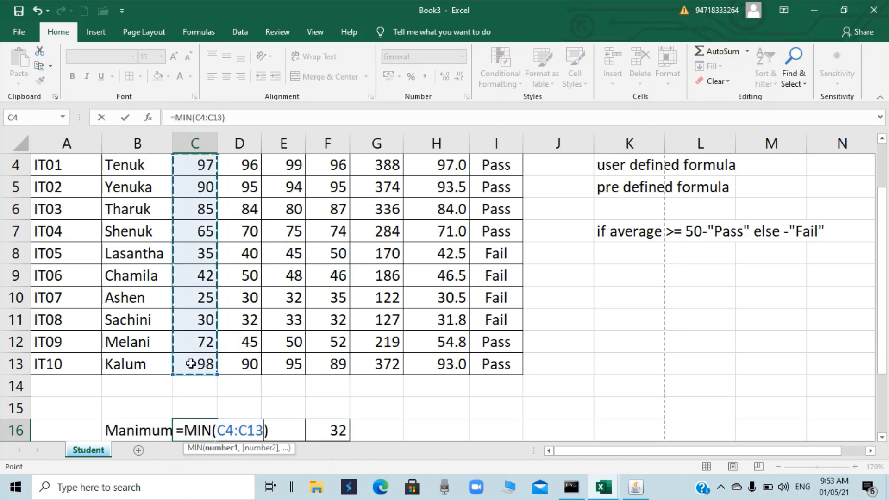
{"action": "key", "text": "Return"}
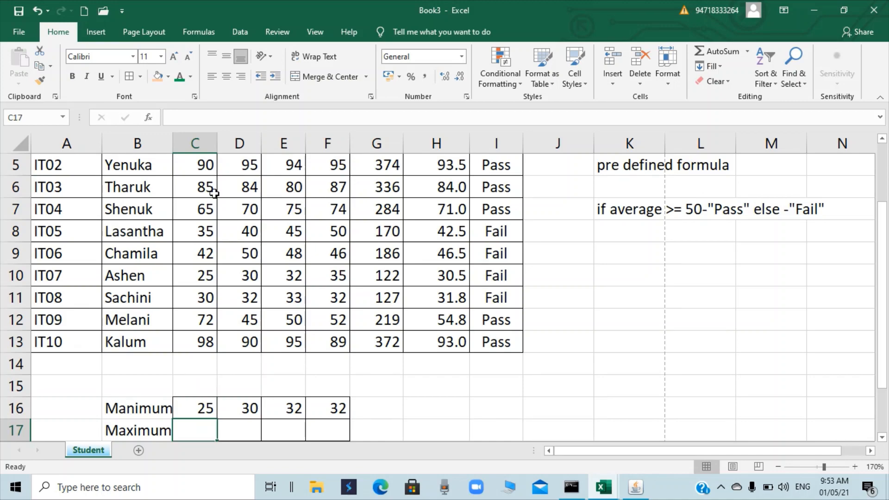
Step: Check the formula in C16 and change the range of the MIN formula in D16 to D4:D13
{"action": "scroll", "coordinate": [205, 272], "scroll_direction": "up", "scroll_amount": 2}
{"action": "scroll", "coordinate": [230, 431], "scroll_direction": "down", "scroll_amount": 2}
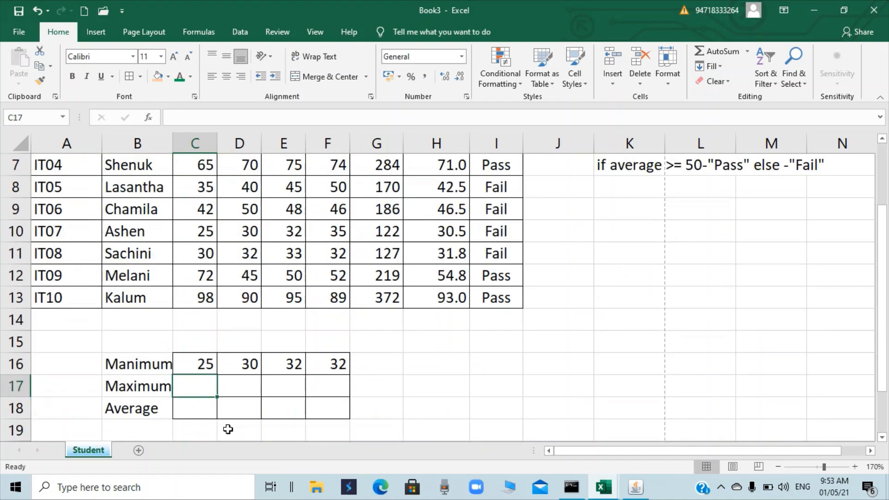
{"action": "left_click", "coordinate": [199, 366]}
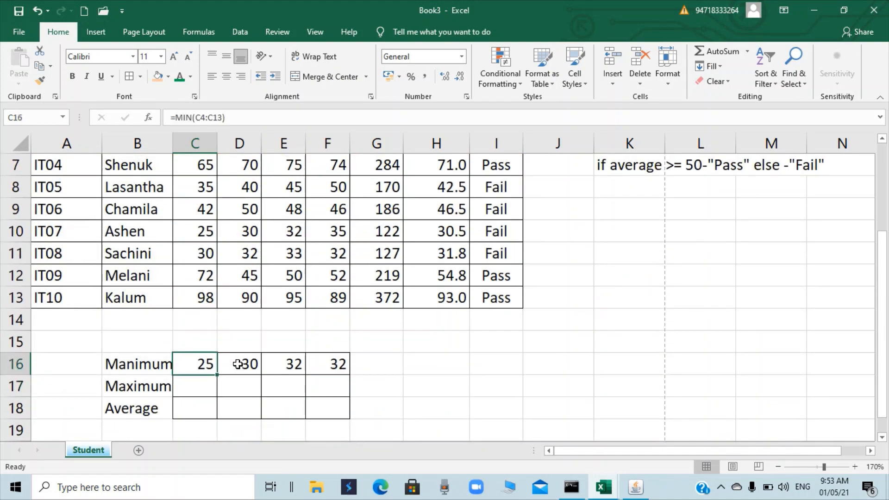
{"action": "double_click", "coordinate": [237, 364]}
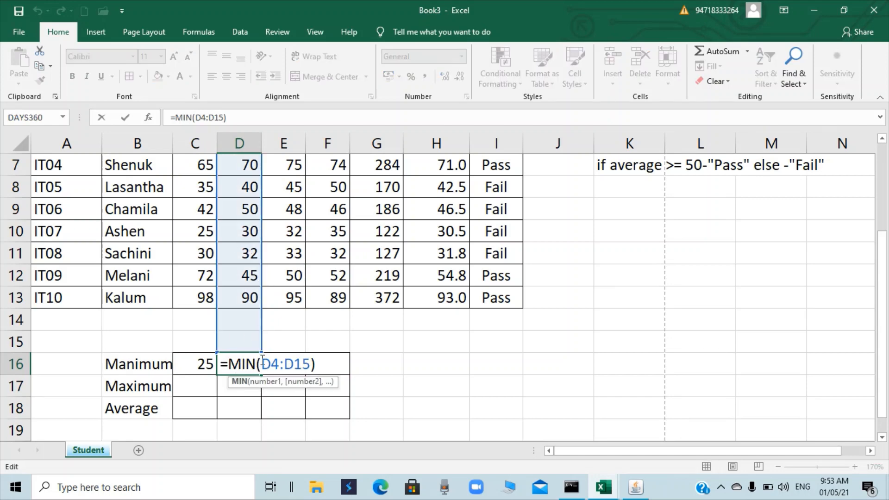
{"action": "left_click_drag", "start_coordinate": [263, 364], "coordinate": [313, 364]}
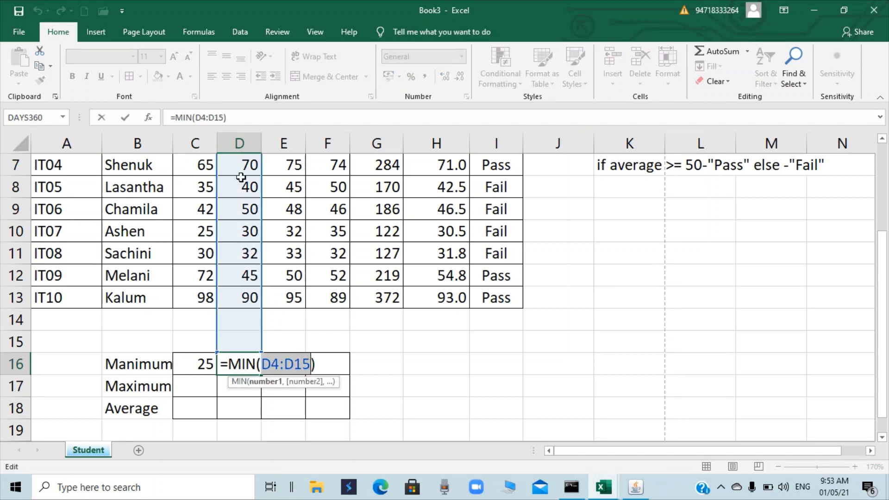
{"action": "scroll", "coordinate": [242, 198], "scroll_direction": "up", "scroll_amount": 1}
{"action": "scroll", "coordinate": [242, 248], "scroll_direction": "up", "scroll_amount": 2}
{"action": "left_click_drag", "start_coordinate": [242, 253], "coordinate": [246, 415]}
{"action": "key", "text": "Return"}
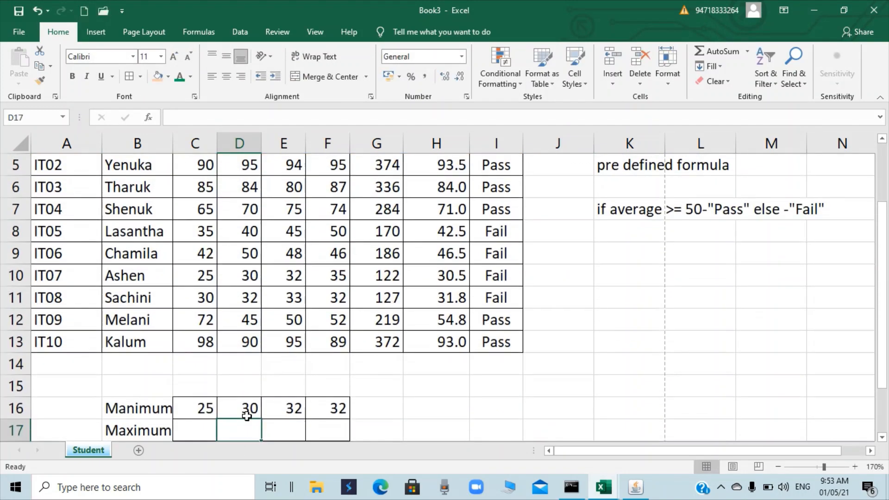
Step: Try to change the MIN range in E16 to E4:E13, and undo the accidental entry in E4
{"action": "left_click", "coordinate": [284, 408]}
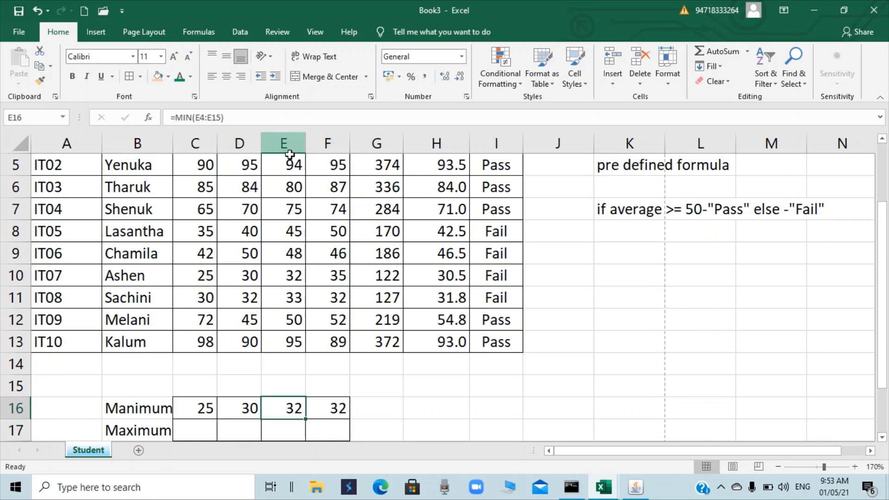
{"action": "double_click", "coordinate": [294, 407]}
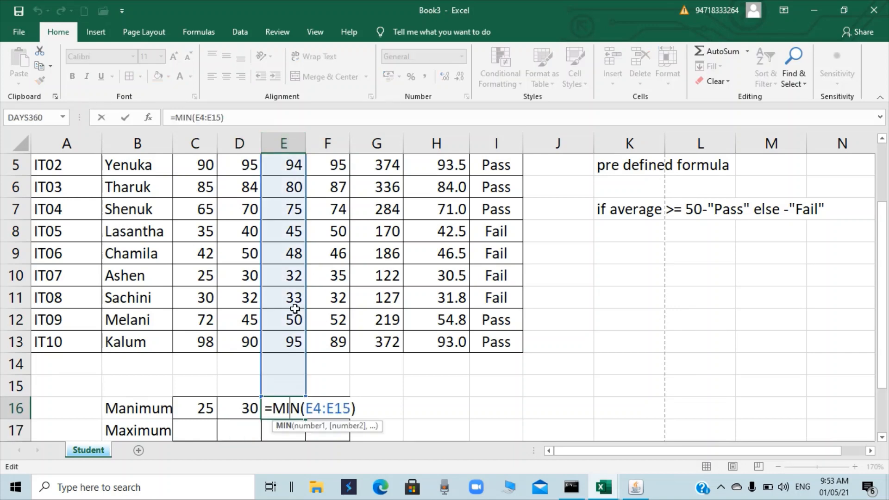
{"action": "scroll", "coordinate": [291, 285], "scroll_direction": "up", "scroll_amount": 2}
{"action": "left_click_drag", "start_coordinate": [291, 252], "coordinate": [293, 417]}
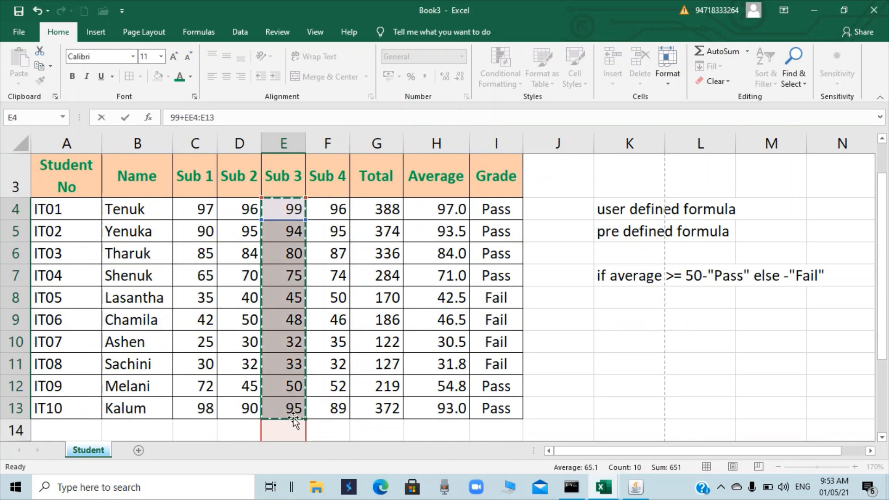
{"action": "key", "text": "Return"}
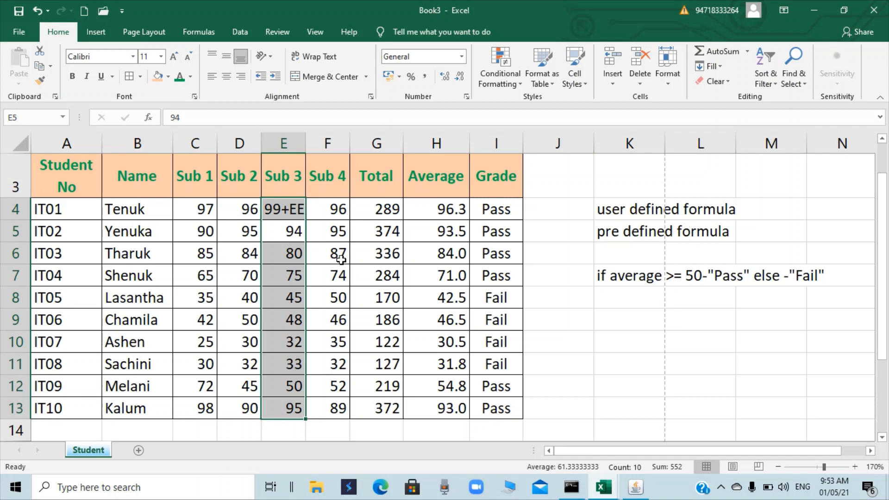
{"action": "key", "text": "ctrl+z"}
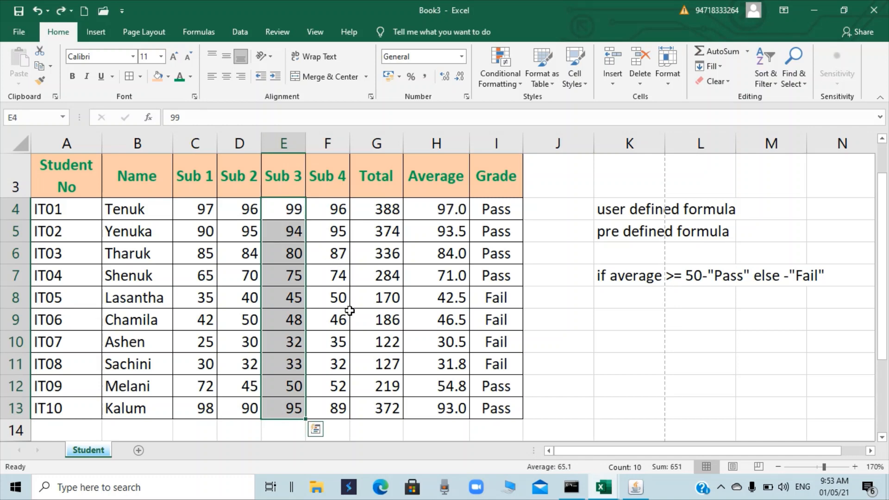
Step: Try to change the range of the MIN formula in F16 to F4:F13
{"action": "left_click", "coordinate": [446, 403]}
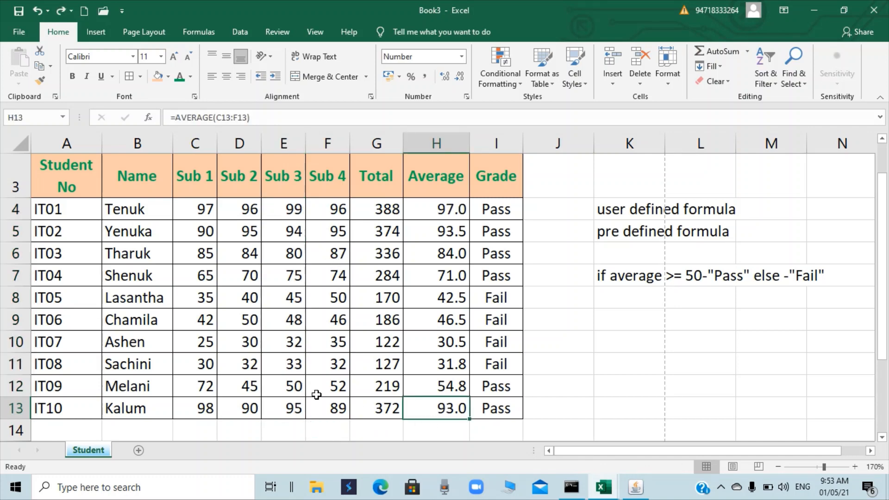
{"action": "scroll", "coordinate": [316, 391], "scroll_direction": "down", "scroll_amount": 2}
{"action": "scroll", "coordinate": [331, 334], "scroll_direction": "up", "scroll_amount": 1}
{"action": "left_click", "coordinate": [324, 387]}
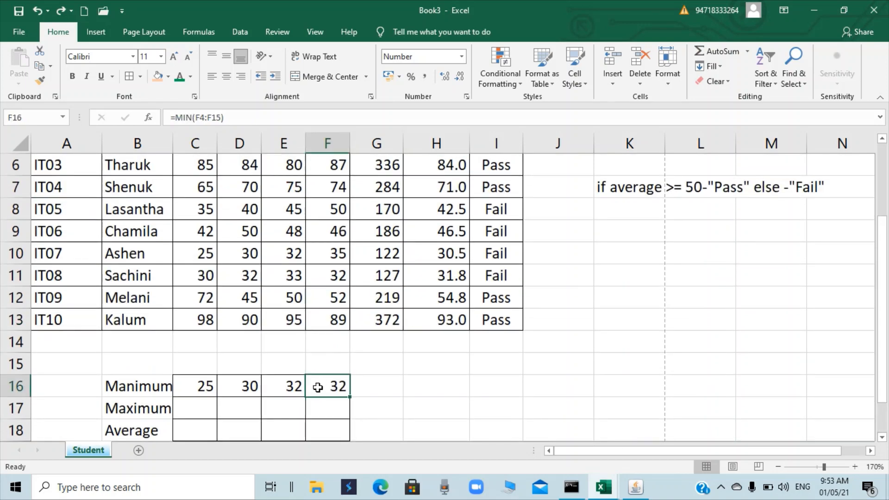
{"action": "double_click", "coordinate": [328, 389]}
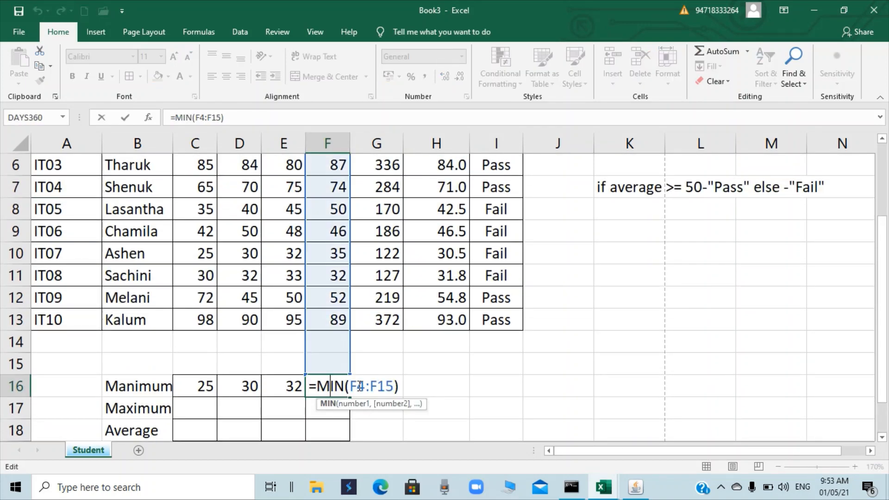
{"action": "scroll", "coordinate": [333, 296], "scroll_direction": "up", "scroll_amount": 1}
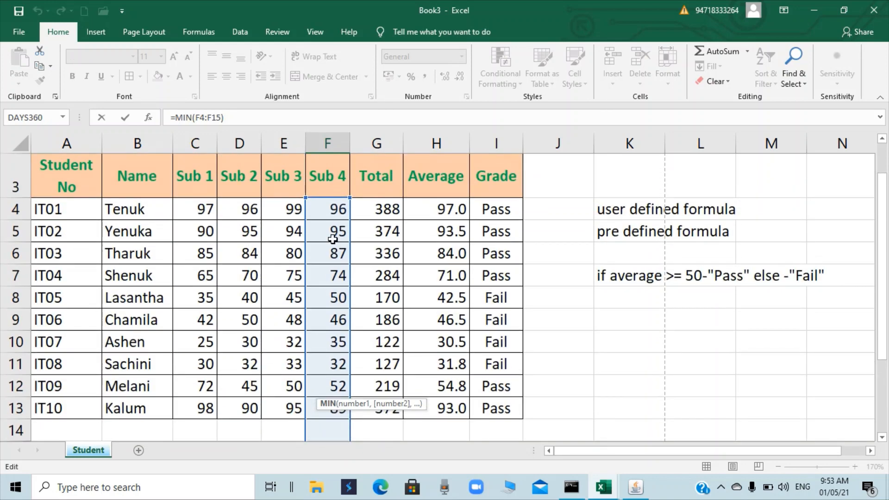
{"action": "left_click_drag", "start_coordinate": [330, 209], "coordinate": [336, 399]}
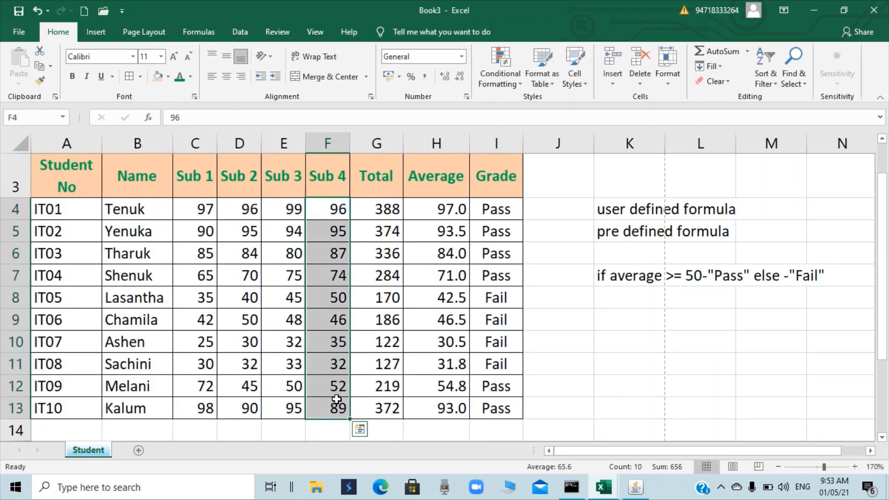
{"action": "key", "text": "Return"}
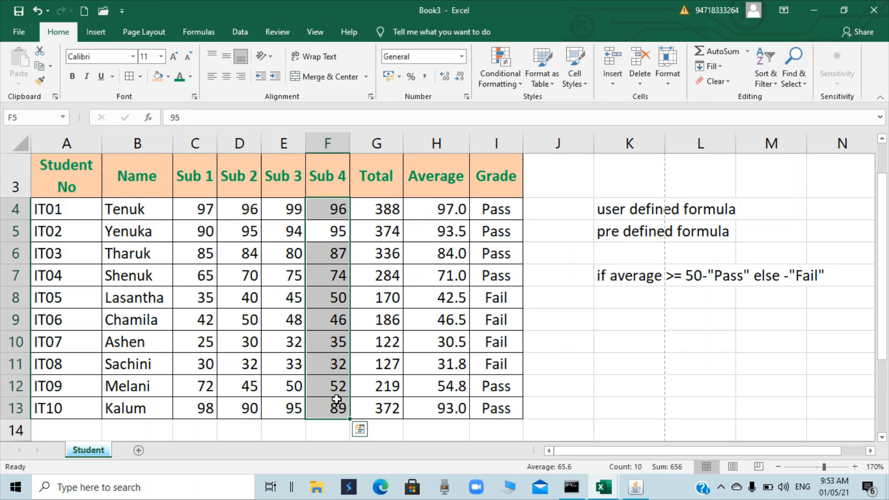
Step: Change the range of the MIN formula in E16 to E4:E13
{"action": "scroll", "coordinate": [393, 381], "scroll_direction": "down", "scroll_amount": 2}
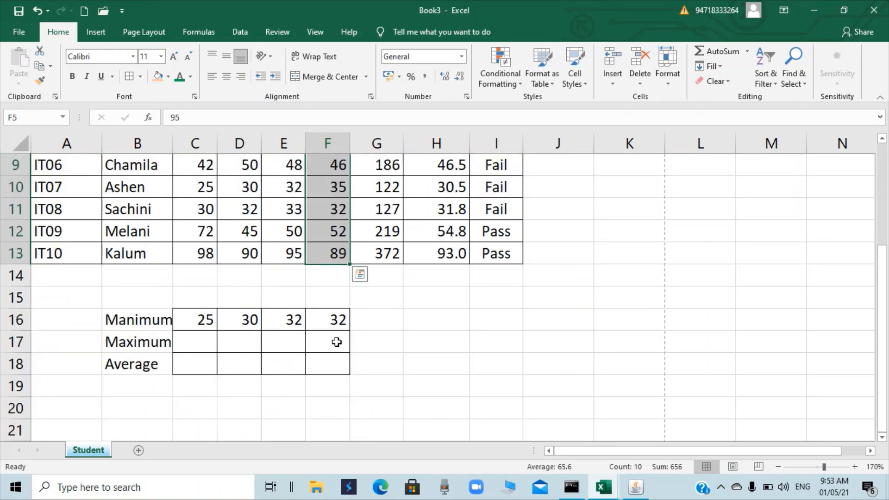
{"action": "left_click", "coordinate": [277, 323]}
{"action": "double_click", "coordinate": [279, 318]}
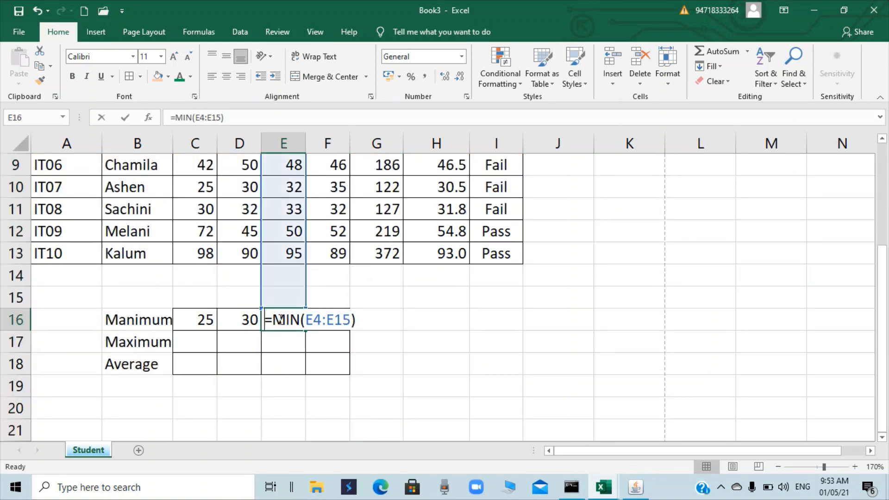
{"action": "scroll", "coordinate": [283, 320], "scroll_direction": "up", "scroll_amount": 2}
{"action": "scroll", "coordinate": [292, 322], "scroll_direction": "down", "scroll_amount": 2}
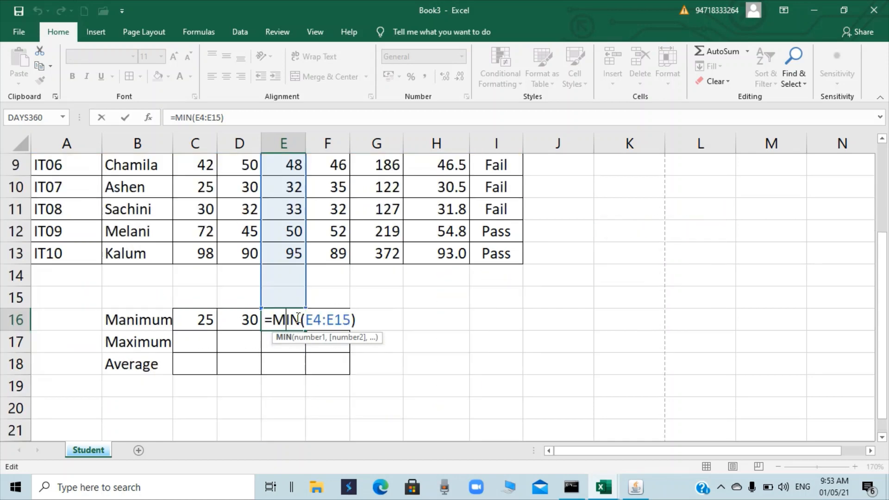
{"action": "left_click_drag", "start_coordinate": [306, 320], "coordinate": [351, 320]}
{"action": "scroll", "coordinate": [258, 196], "scroll_direction": "up", "scroll_amount": 2}
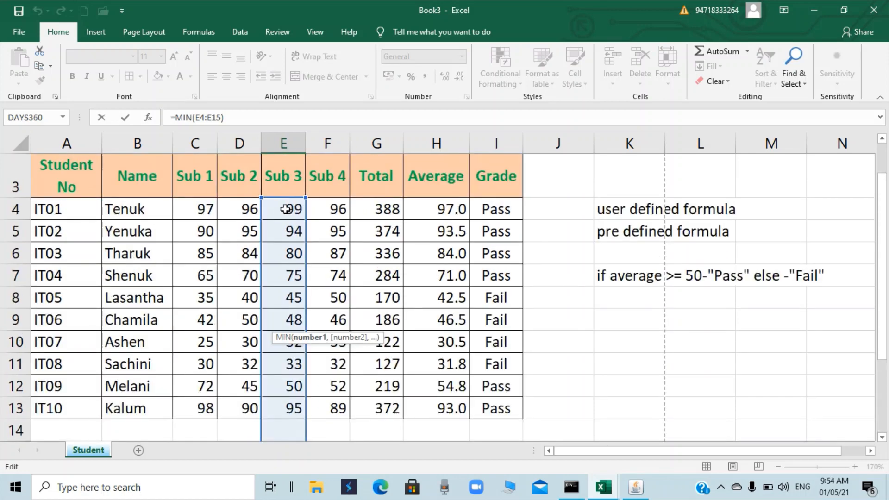
{"action": "left_click_drag", "start_coordinate": [288, 208], "coordinate": [293, 408]}
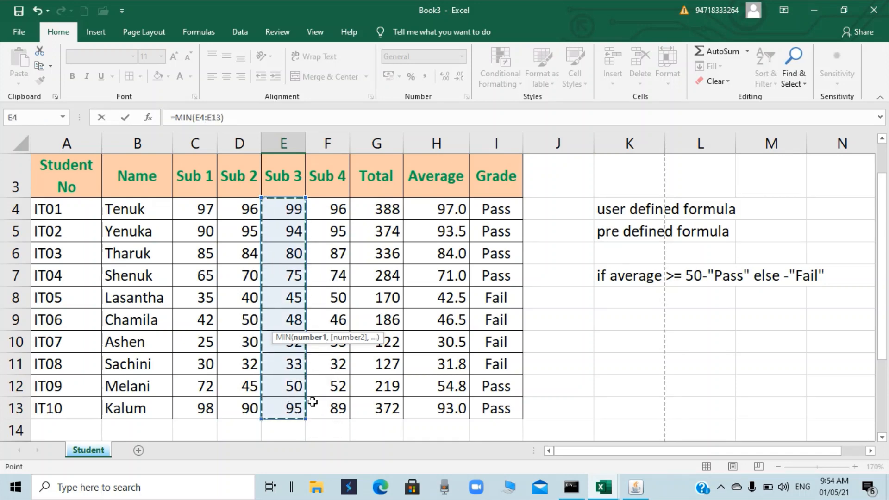
{"action": "key", "text": "Return"}
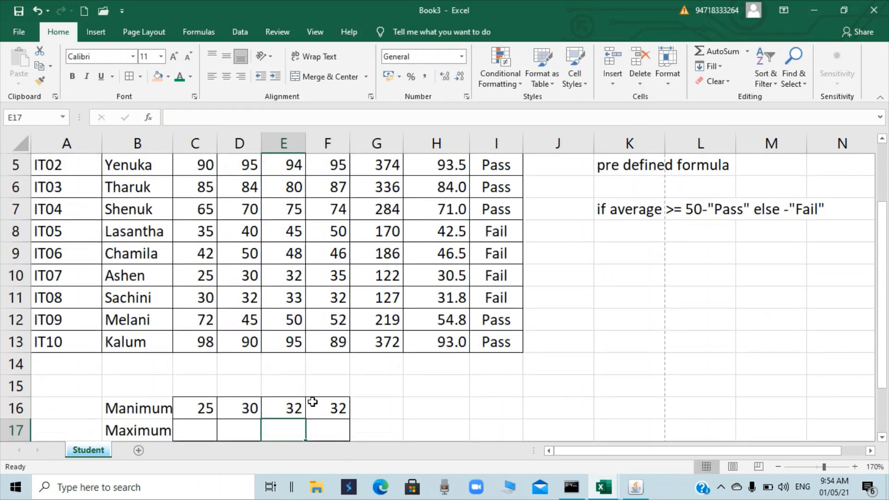
Step: Select C16 to check its formula and zoom the worksheet out to 130%
{"action": "left_click", "coordinate": [199, 427]}
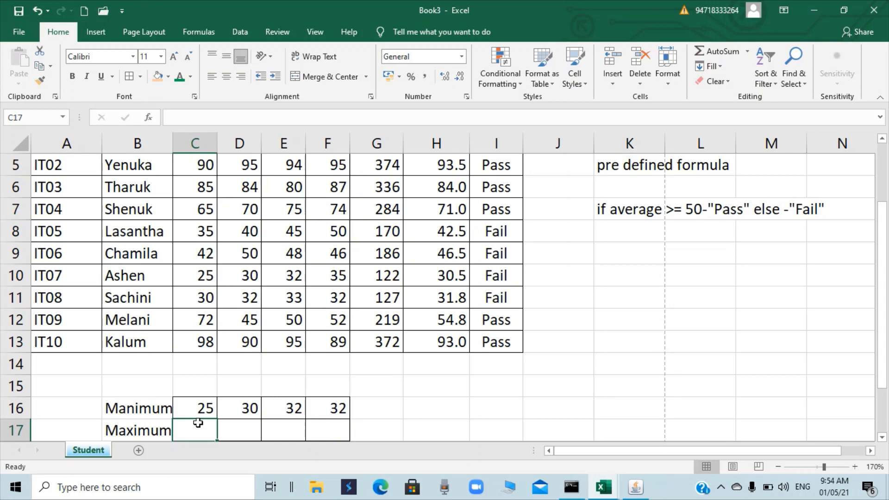
{"action": "left_click", "coordinate": [198, 408]}
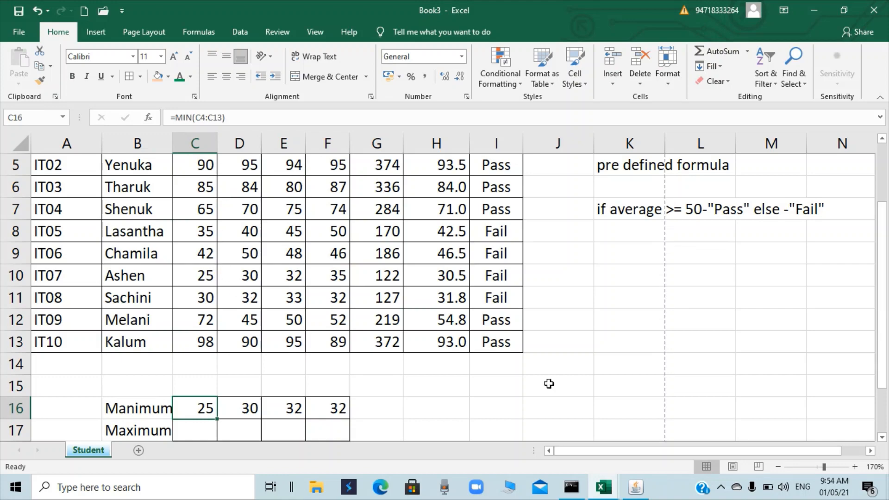
{"action": "left_click", "coordinate": [779, 468]}
{"action": "left_click", "coordinate": [778, 467]}
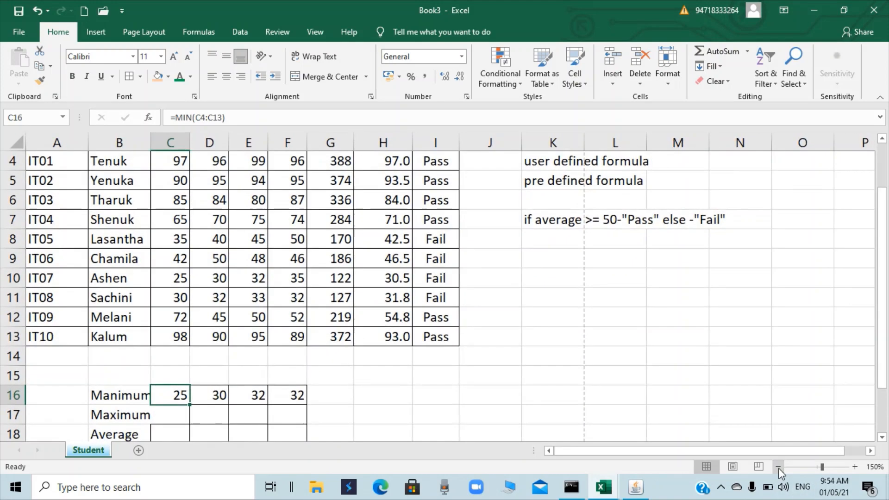
{"action": "left_click", "coordinate": [778, 467]}
{"action": "left_click", "coordinate": [779, 467]}
{"action": "scroll", "coordinate": [273, 381], "scroll_direction": "up", "scroll_amount": 1}
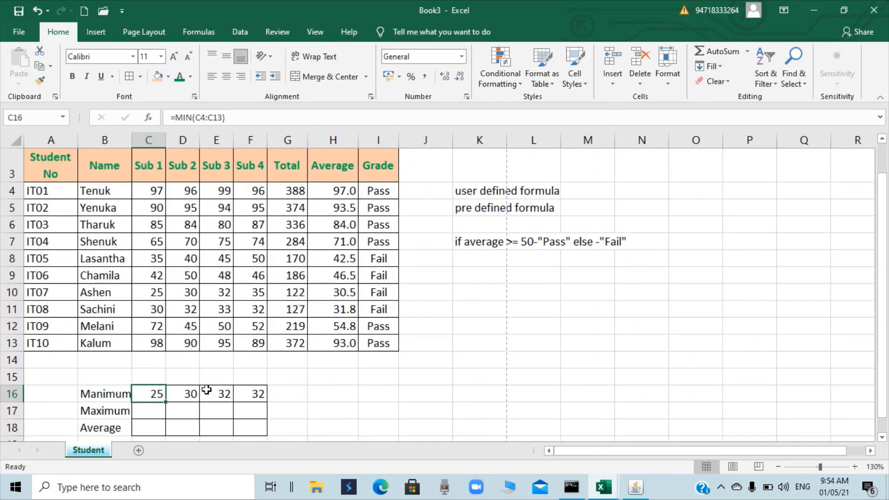
Step: Calculate the Sub 1 maximum in C17 with the formula =MAX(C4:C13)
{"action": "left_click", "coordinate": [154, 412]}
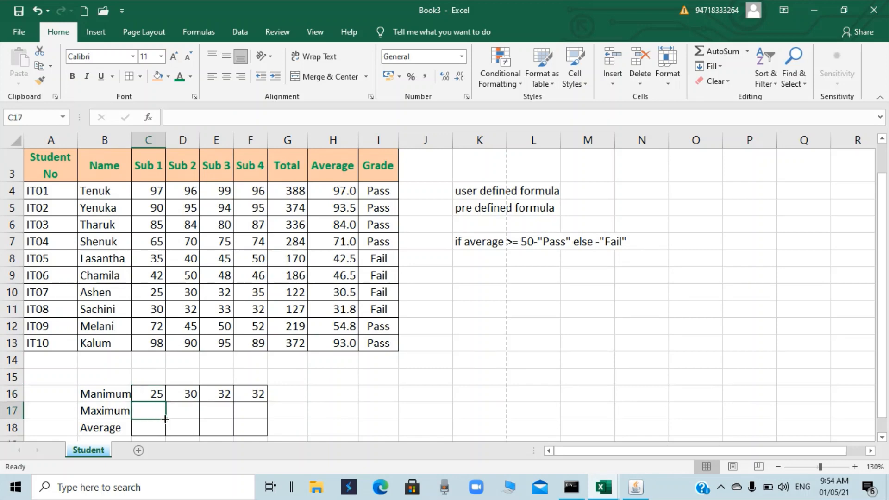
{"action": "type", "text": "="}
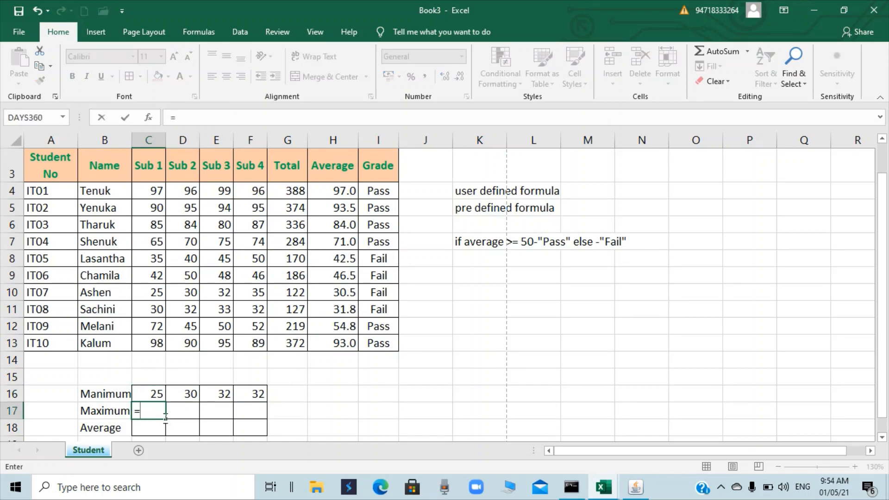
{"action": "type", "text": "MAX"}
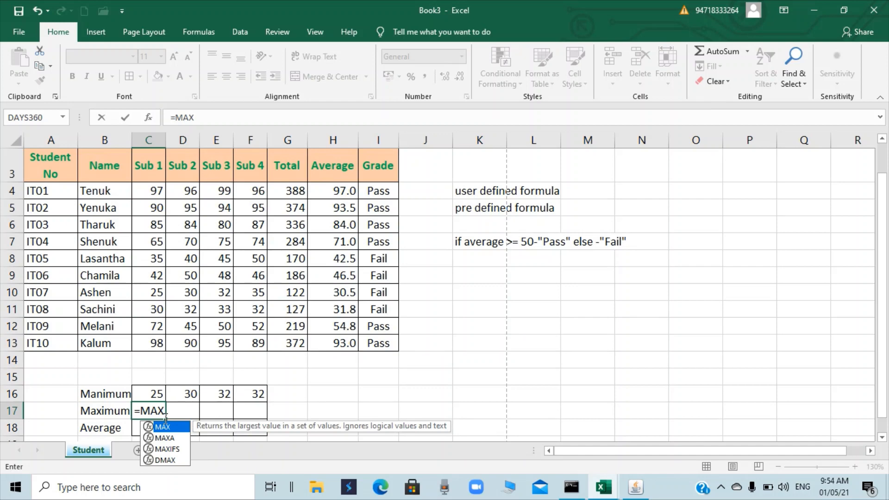
{"action": "type", "text": "("}
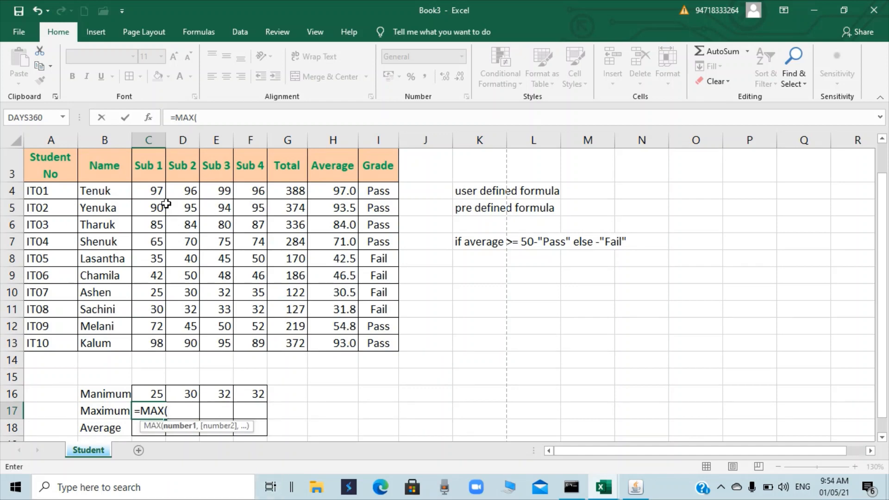
{"action": "left_click_drag", "start_coordinate": [154, 191], "coordinate": [158, 345]}
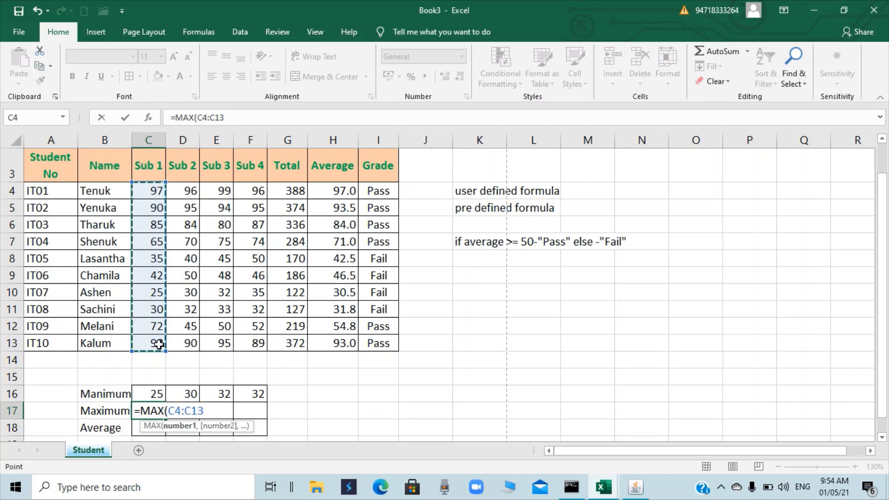
{"action": "type", "text": ")"}
{"action": "key", "text": "Return"}
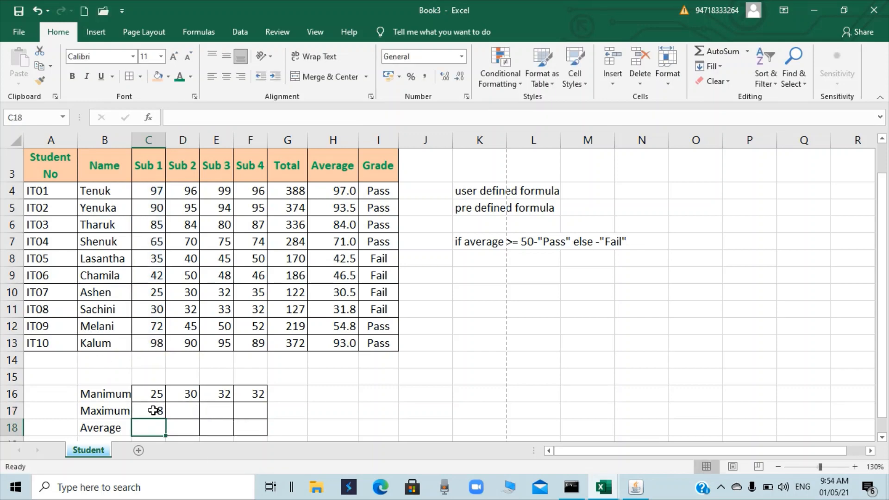
Step: Fill the MAX formula from C17 across to F17 for the remaining subjects
{"action": "left_click", "coordinate": [154, 411]}
{"action": "left_click_drag", "start_coordinate": [166, 420], "coordinate": [260, 415]}
{"action": "left_click", "coordinate": [306, 414]}
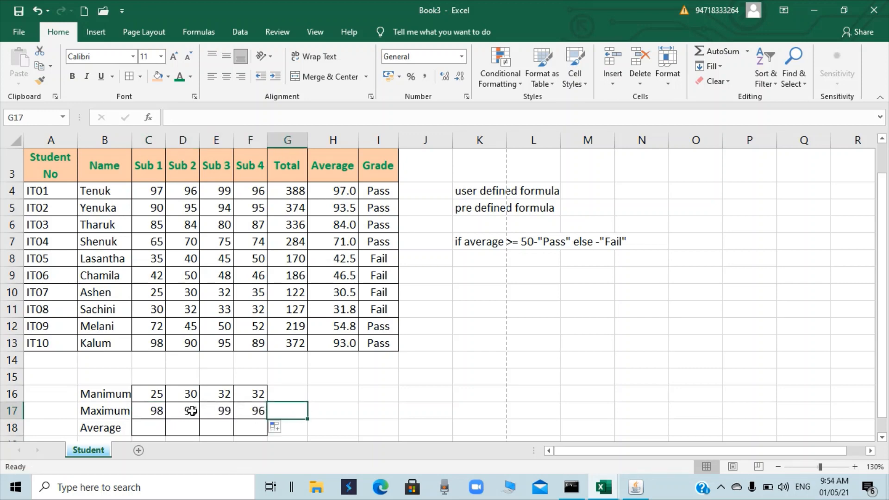
Step: Check the cell ranges used by the copied MAX formulas in D17, E17 and F17
{"action": "double_click", "coordinate": [185, 418]}
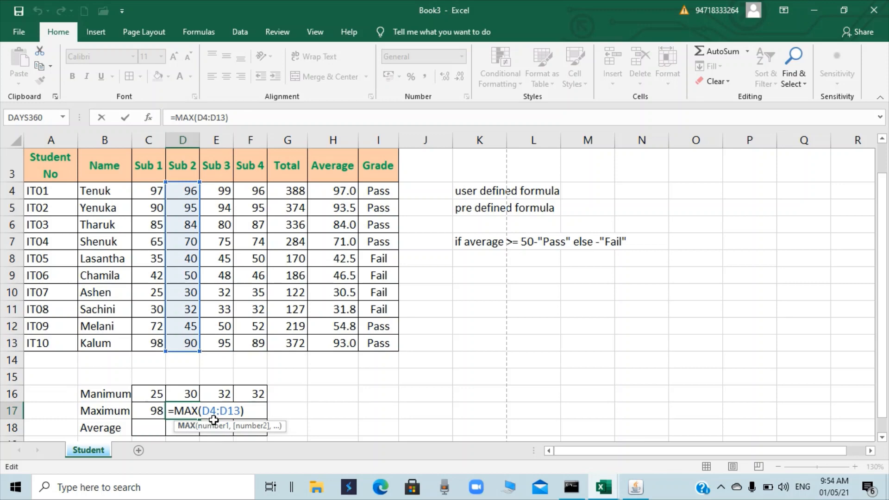
{"action": "key", "text": "Escape"}
{"action": "double_click", "coordinate": [224, 413]}
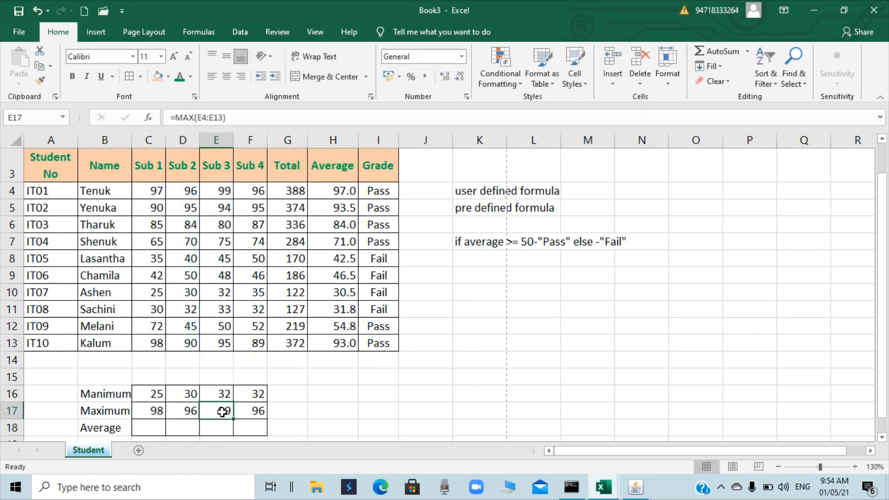
{"action": "key", "text": "Return"}
{"action": "left_click", "coordinate": [245, 412]}
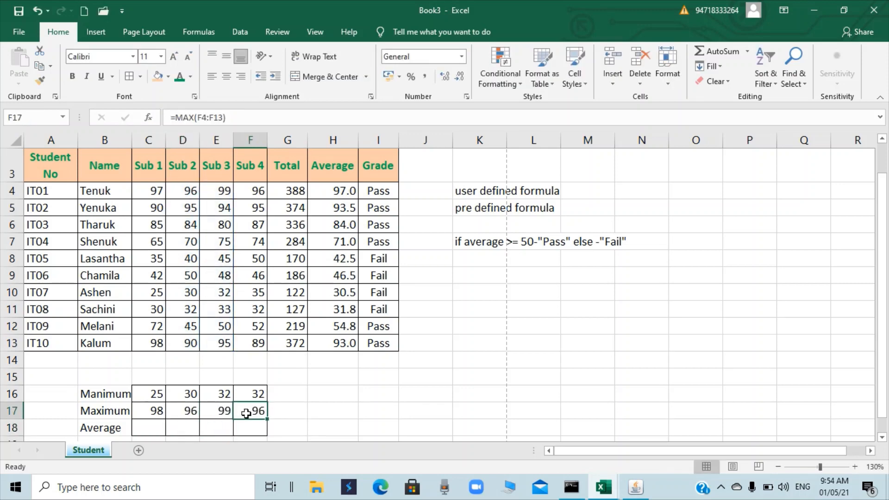
{"action": "double_click", "coordinate": [244, 412]}
{"action": "key", "text": "Return"}
Step: Calculate the Sub 1 average in C18 with =AVERAGE(C4:C13) and fill the formula across to F18
{"action": "left_click", "coordinate": [160, 432]}
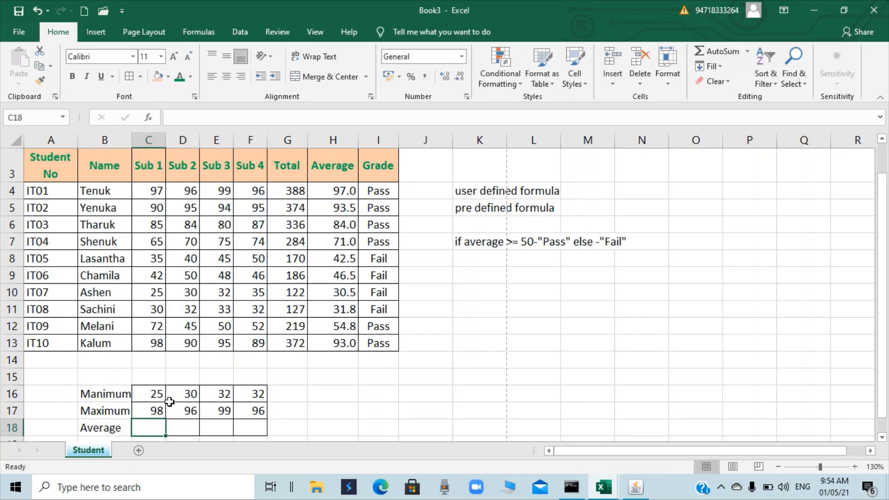
{"action": "type", "text": "=AVER"}
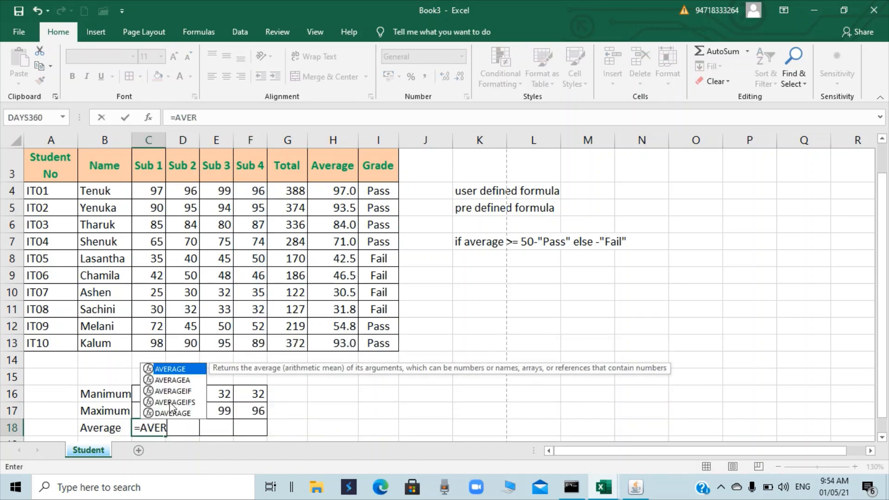
{"action": "type", "text": "AGE("}
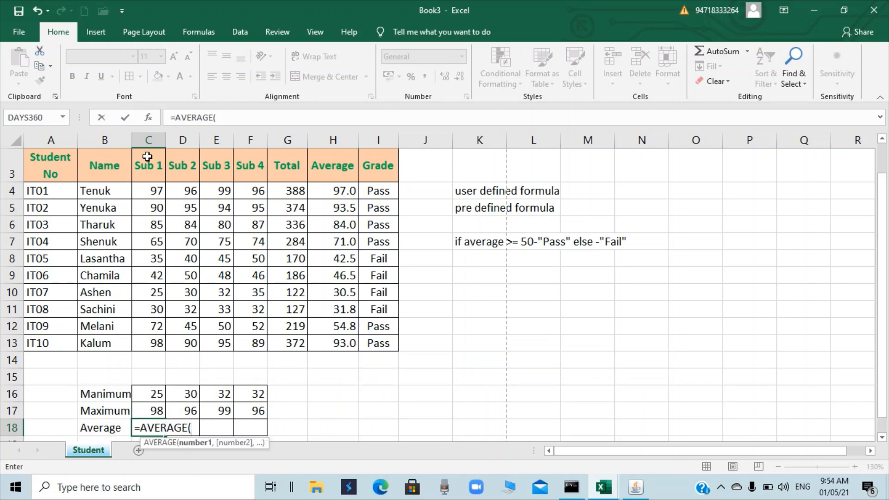
{"action": "left_click_drag", "start_coordinate": [154, 190], "coordinate": [160, 344]}
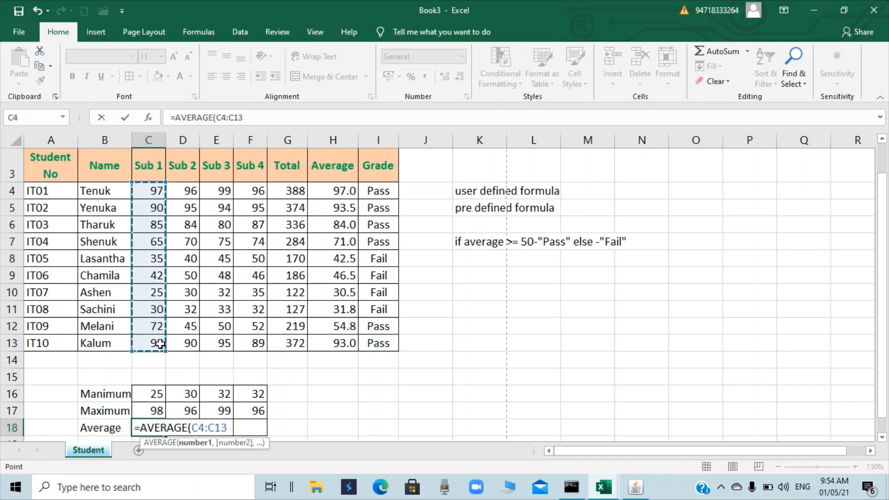
{"action": "type", "text": ")"}
{"action": "key", "text": "Return"}
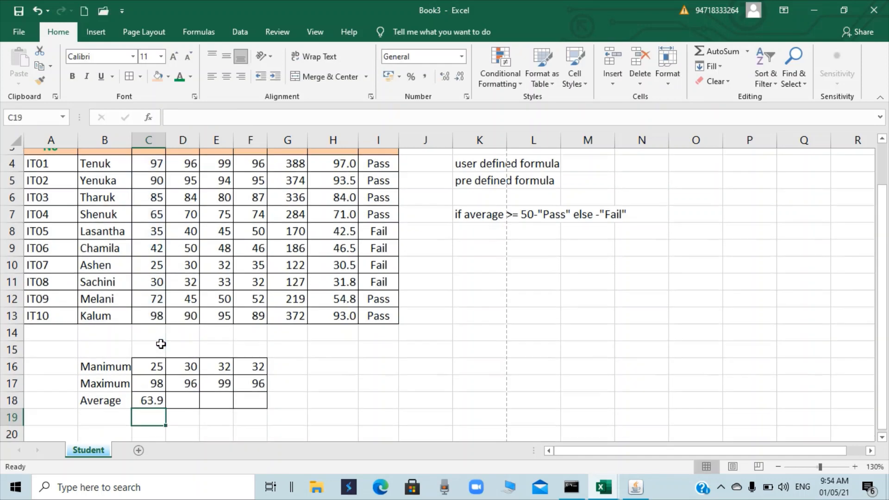
{"action": "left_click", "coordinate": [146, 394]}
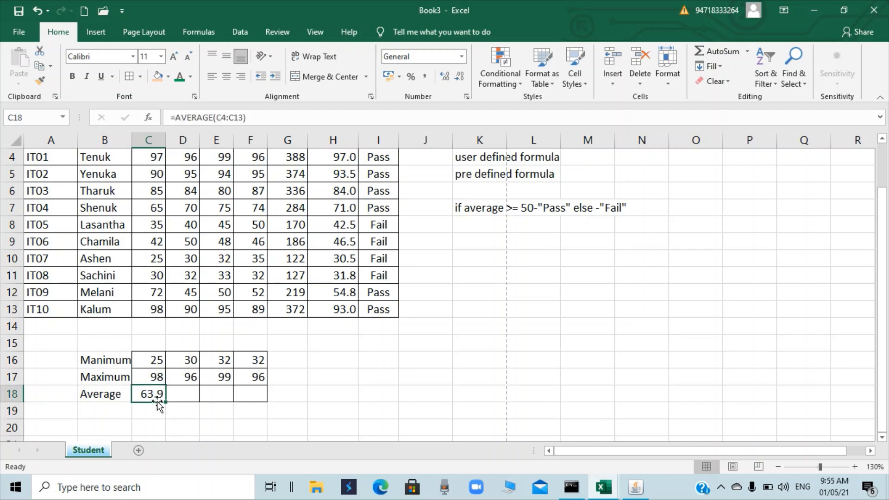
{"action": "left_click_drag", "start_coordinate": [165, 402], "coordinate": [276, 403]}
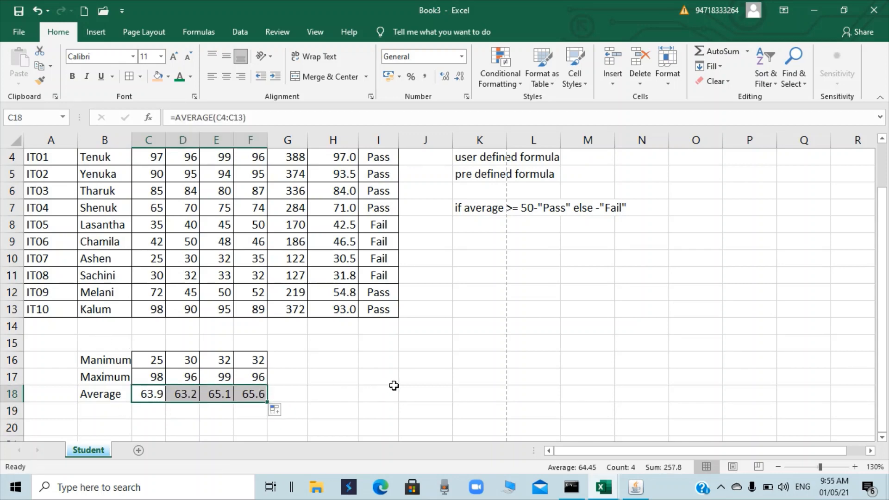
Step: Format the Student Details and ABC SCHOOL title rows in bold, font size 12, with a light gold fill
{"action": "scroll", "coordinate": [389, 361], "scroll_direction": "up", "scroll_amount": 1}
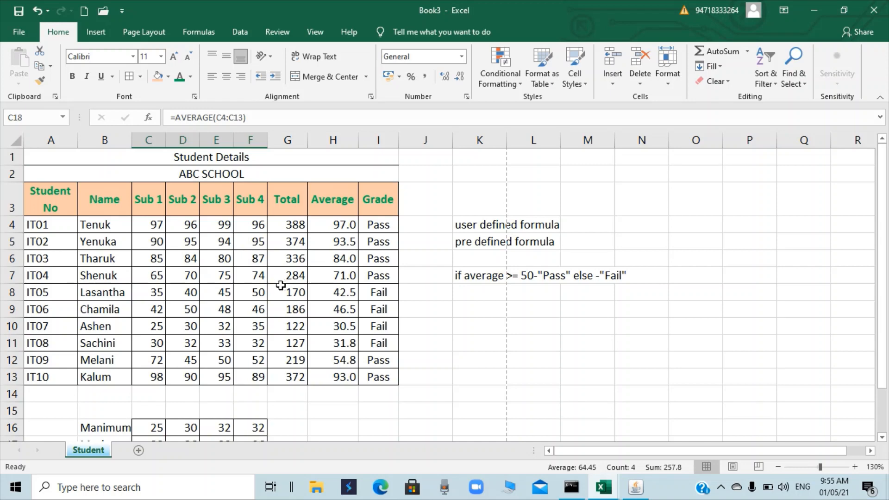
{"action": "scroll", "coordinate": [280, 286], "scroll_direction": "down", "scroll_amount": 1}
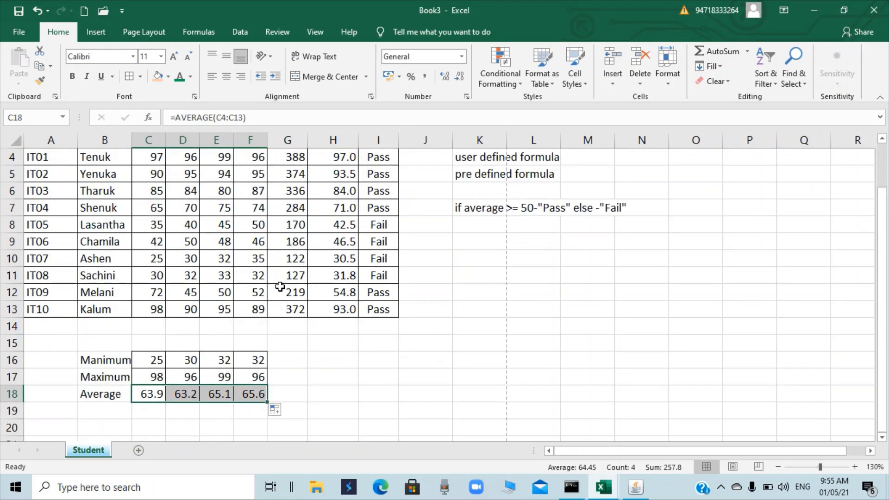
{"action": "scroll", "coordinate": [278, 288], "scroll_direction": "up", "scroll_amount": 1}
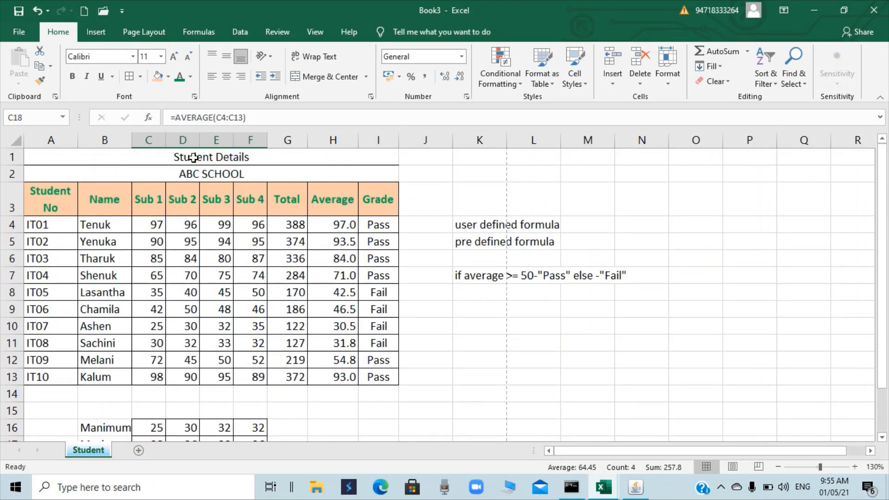
{"action": "left_click_drag", "start_coordinate": [195, 156], "coordinate": [191, 175]}
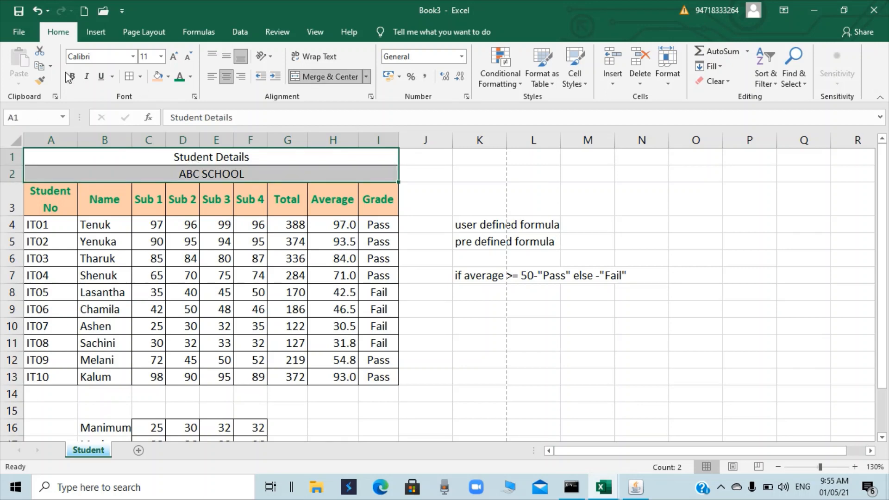
{"action": "left_click", "coordinate": [72, 76]}
{"action": "left_click", "coordinate": [174, 57]}
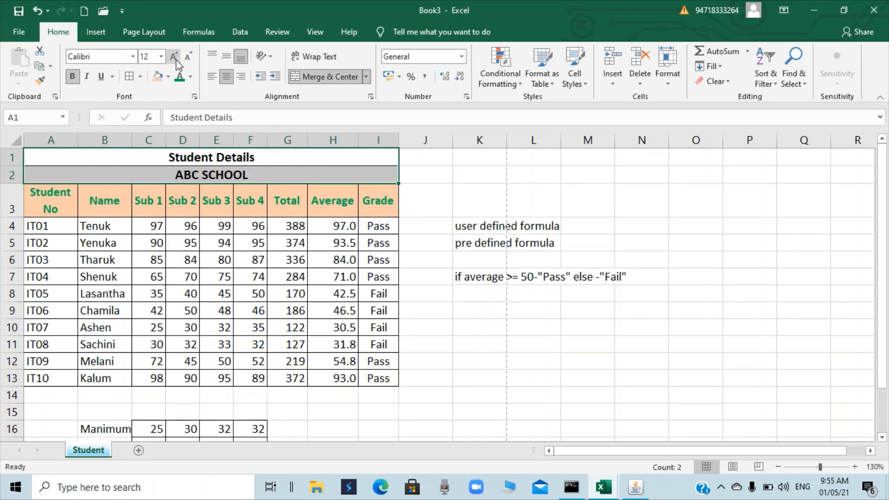
{"action": "left_click", "coordinate": [168, 77]}
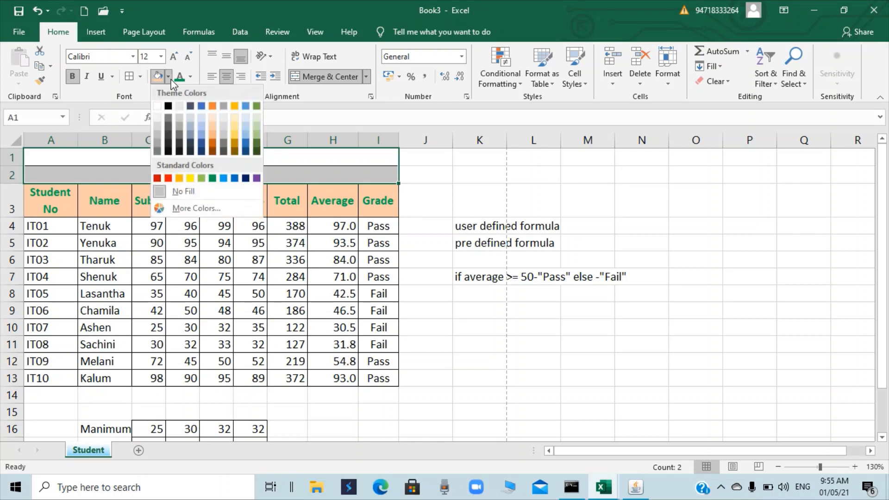
{"action": "left_click", "coordinate": [235, 136]}
{"action": "left_click", "coordinate": [405, 229]}
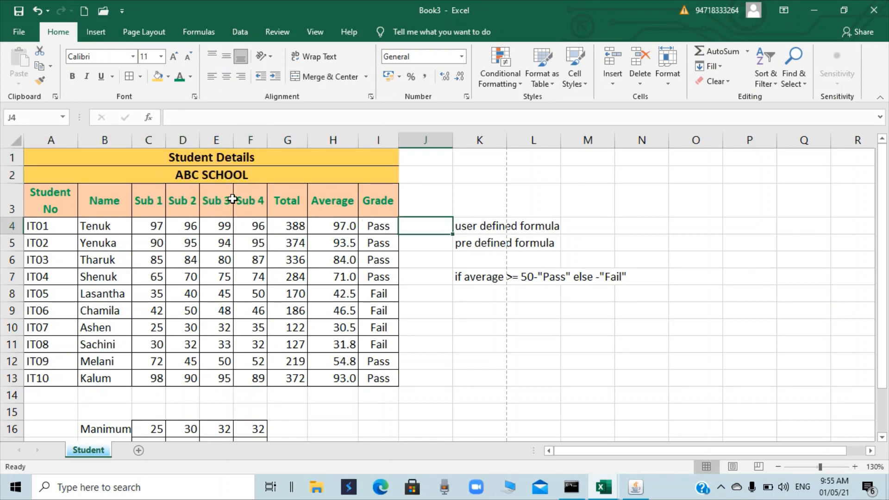
Step: Apply thick outside borders around the student table A3:I13
{"action": "left_click_drag", "start_coordinate": [47, 200], "coordinate": [369, 374]}
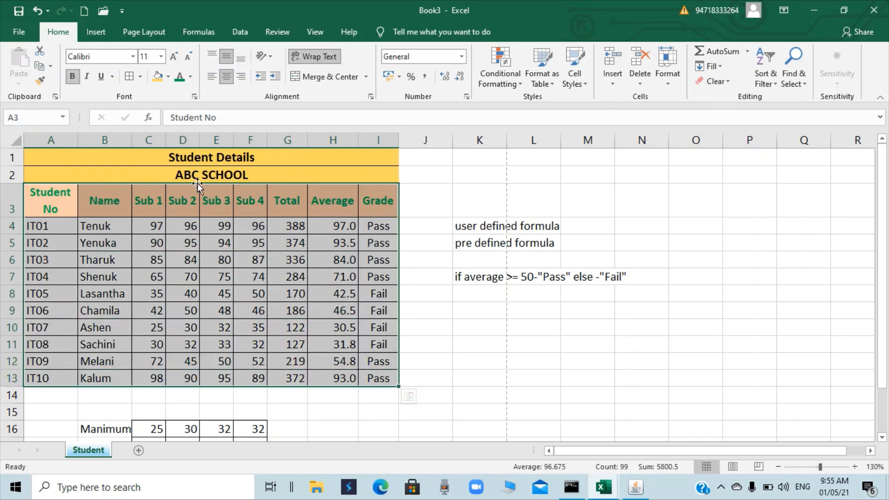
{"action": "left_click", "coordinate": [140, 77]}
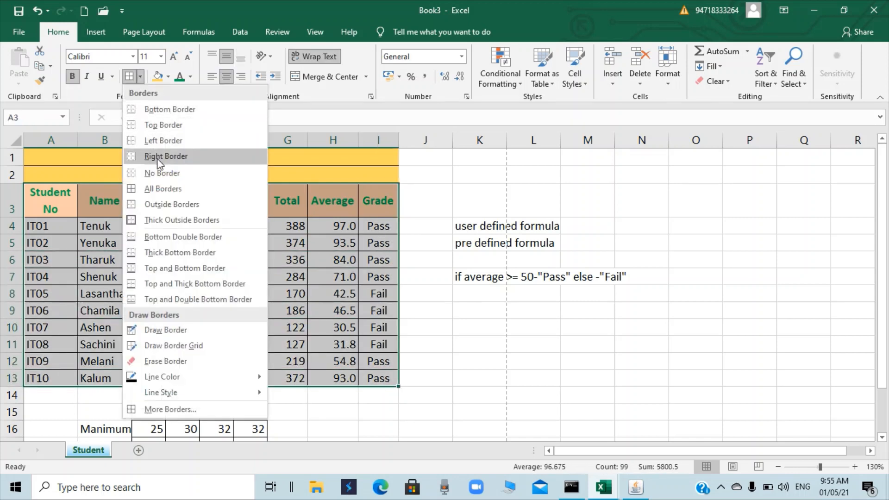
{"action": "left_click", "coordinate": [180, 220]}
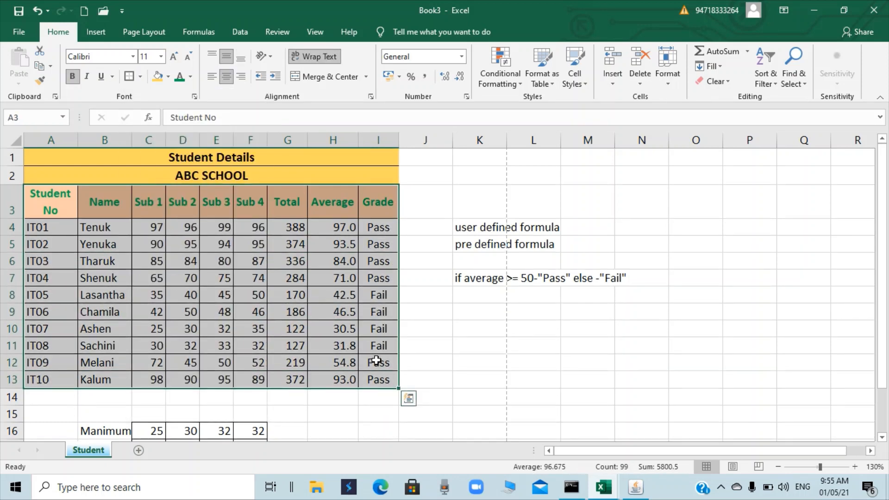
{"action": "left_click", "coordinate": [419, 358]}
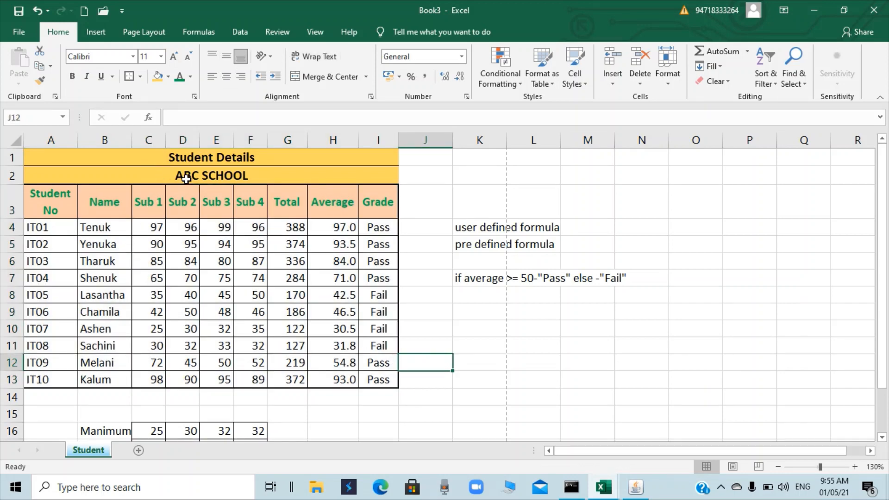
{"action": "left_click", "coordinate": [415, 379]}
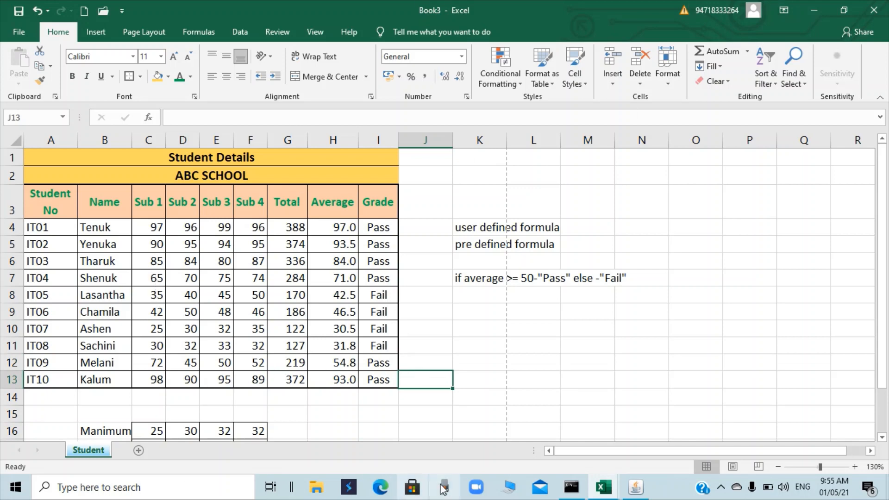
Step: Switch to Book1's Overview sheet and review the lesson topics from Start and Templates down to Sheet Tab
{"action": "mouse_move", "coordinate": [614, 494]}
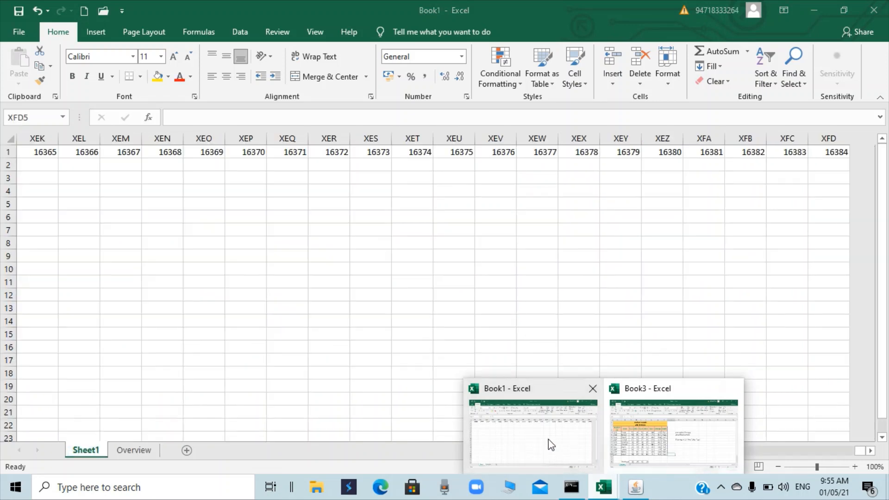
{"action": "left_click", "coordinate": [549, 440]}
{"action": "left_click", "coordinate": [133, 451]}
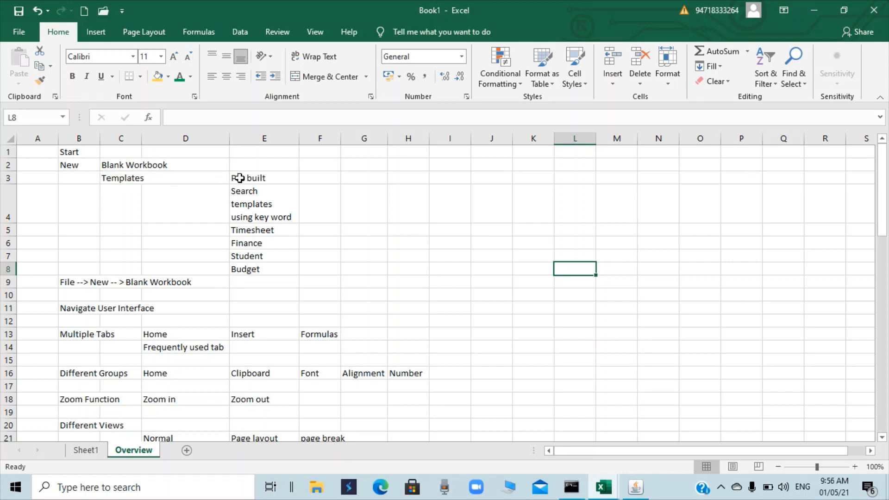
{"action": "left_click", "coordinate": [138, 180]}
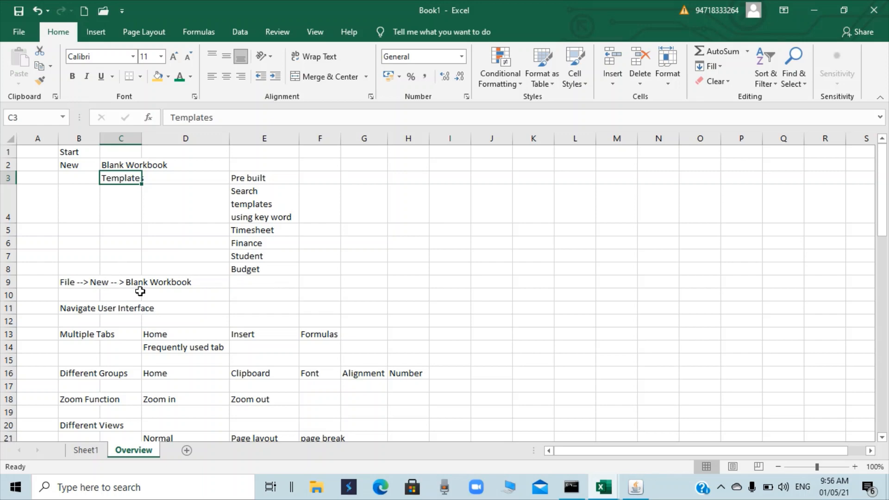
{"action": "left_click", "coordinate": [79, 308]}
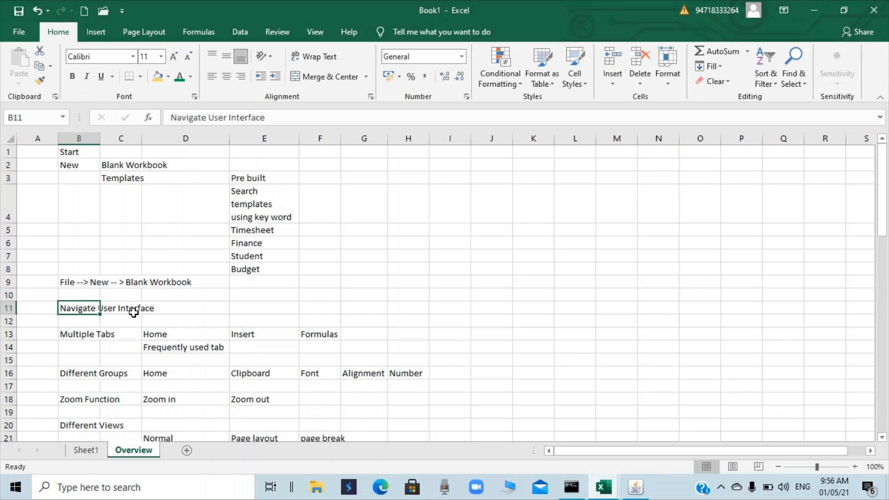
{"action": "left_click", "coordinate": [83, 334]}
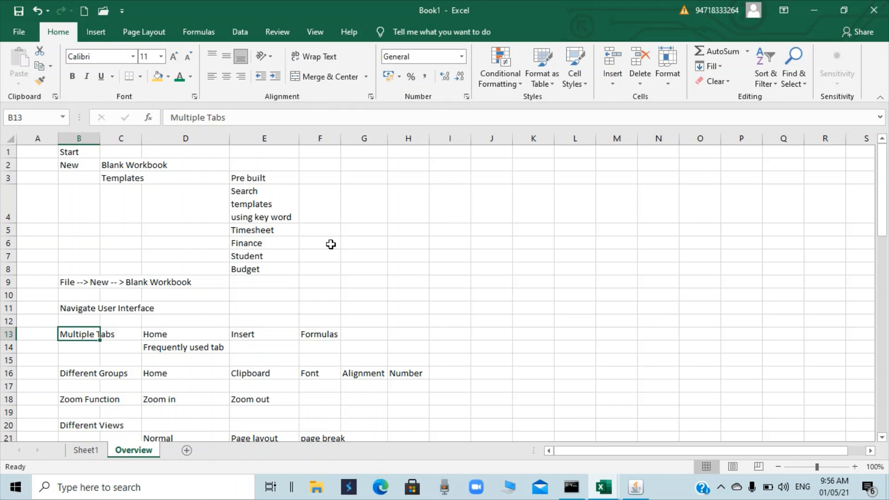
{"action": "scroll", "coordinate": [119, 371], "scroll_direction": "down", "scroll_amount": 1}
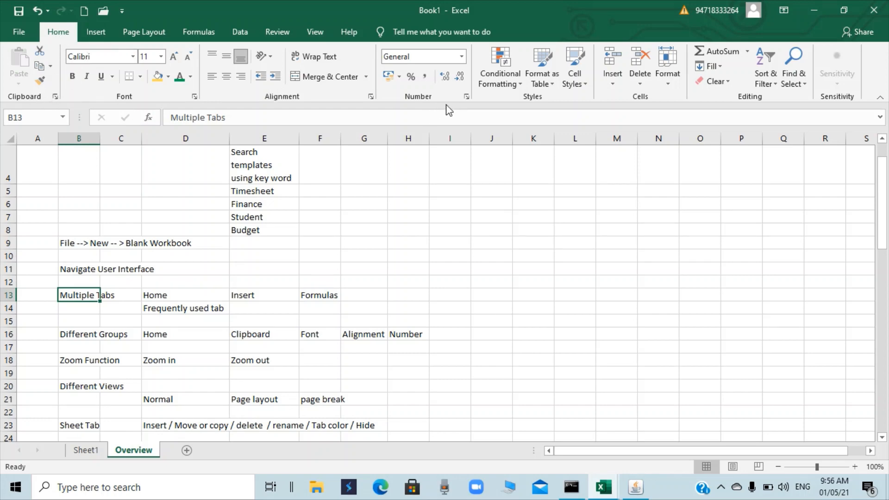
{"action": "scroll", "coordinate": [178, 367], "scroll_direction": "down", "scroll_amount": 1}
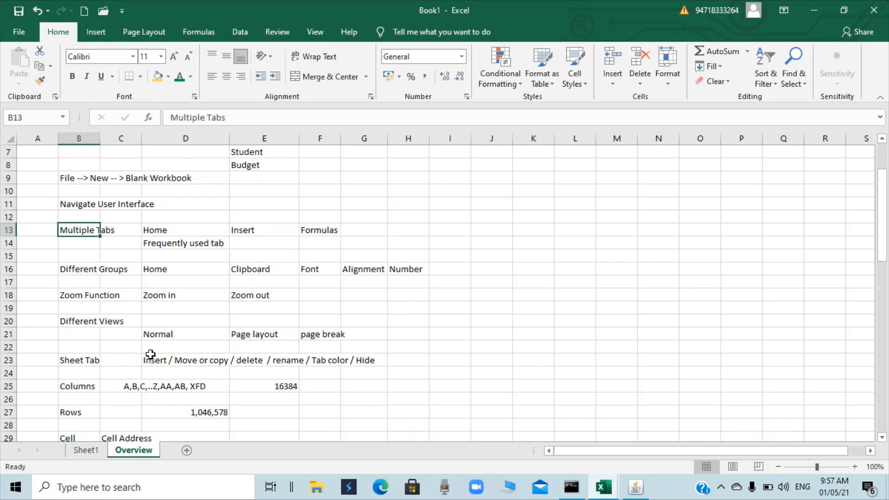
Step: Examine the sheet management options available for Sheet1, including Tab Color, and return to the Overview sheet
{"action": "left_click", "coordinate": [88, 361]}
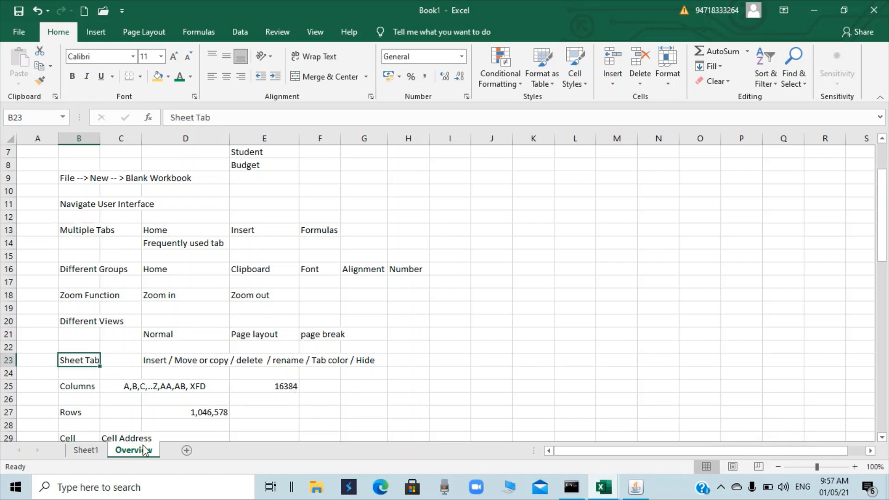
{"action": "left_click", "coordinate": [85, 451]}
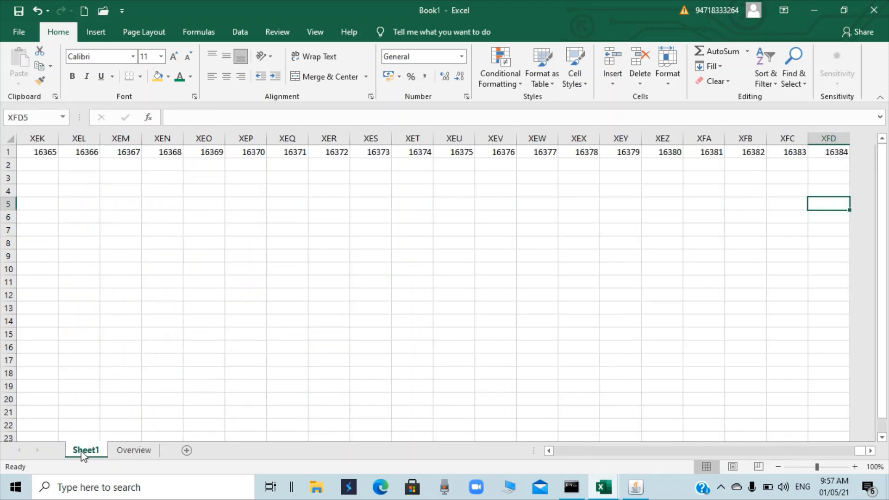
{"action": "right_click", "coordinate": [84, 451]}
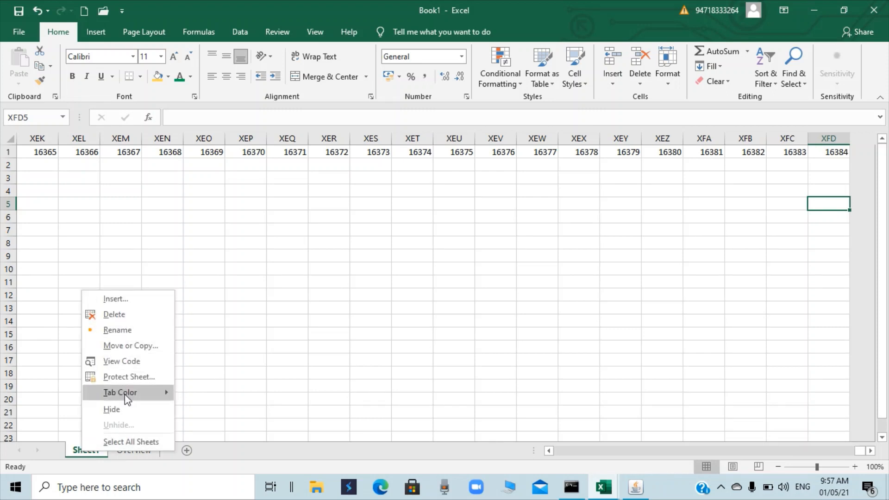
{"action": "left_click", "coordinate": [221, 396]}
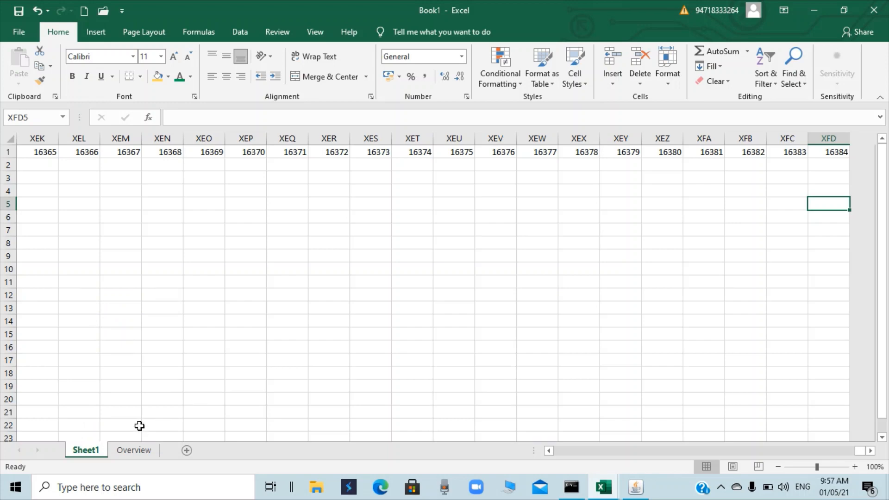
{"action": "left_click", "coordinate": [135, 450]}
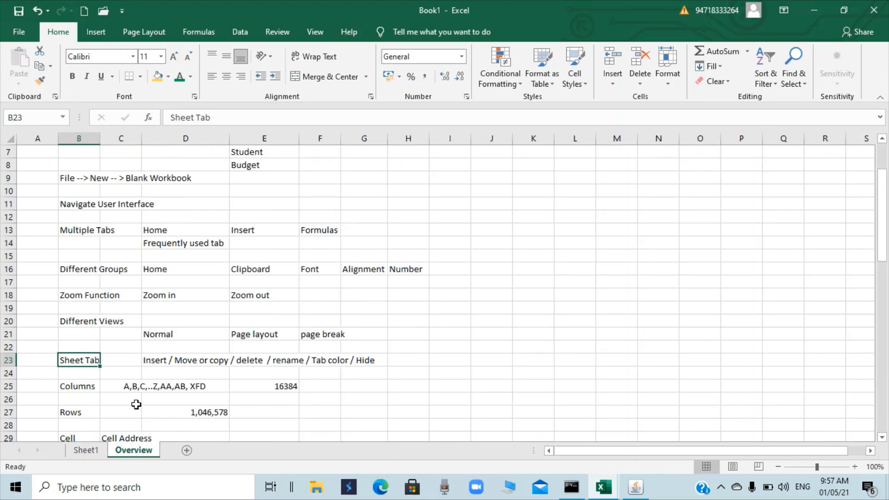
Step: Review the Columns, Rows, Cell, Name box, Range and Zoom topics in the Overview sheet
{"action": "scroll", "coordinate": [125, 389], "scroll_direction": "down", "scroll_amount": 2}
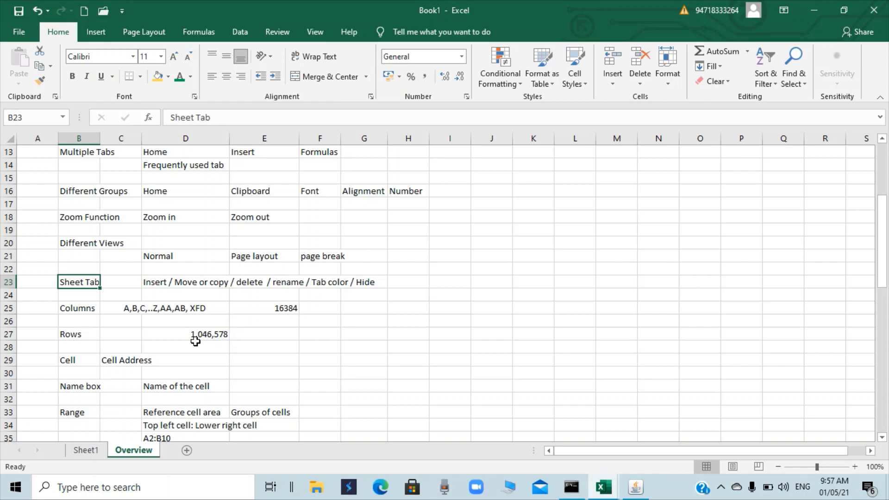
{"action": "left_click", "coordinate": [69, 362]}
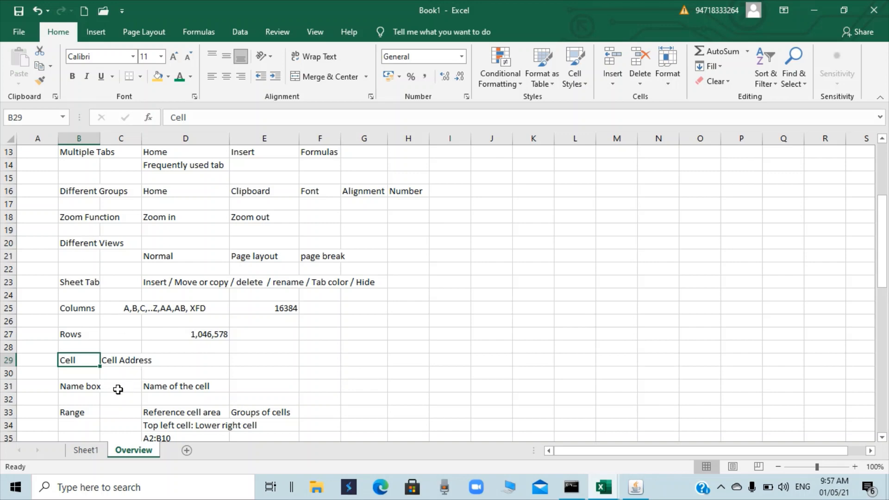
{"action": "scroll", "coordinate": [93, 393], "scroll_direction": "down", "scroll_amount": 1}
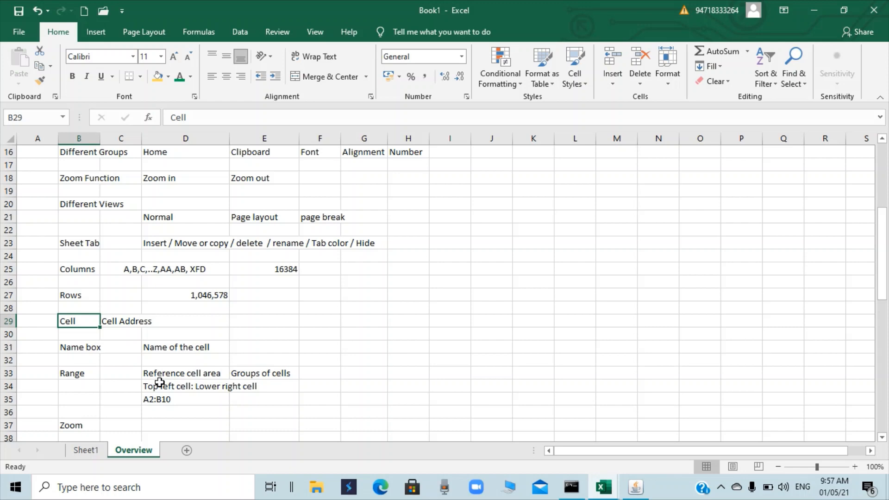
{"action": "scroll", "coordinate": [178, 398], "scroll_direction": "down", "scroll_amount": 2}
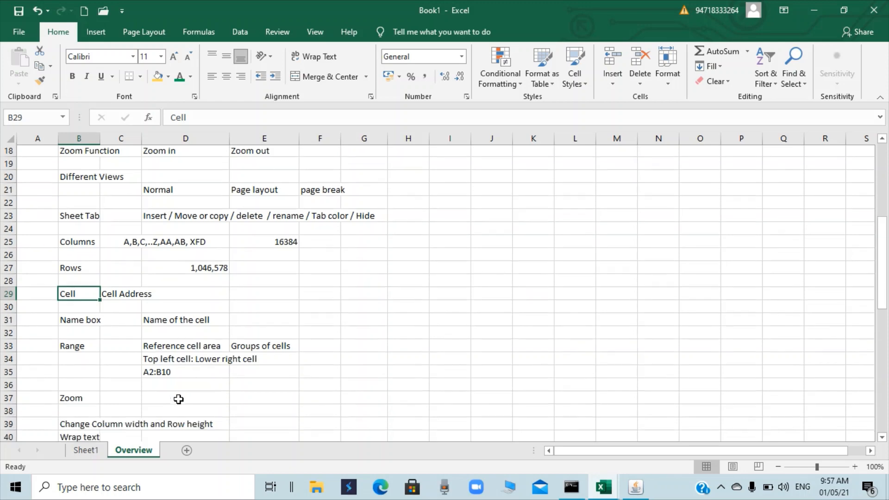
{"action": "scroll", "coordinate": [131, 391], "scroll_direction": "down", "scroll_amount": 2}
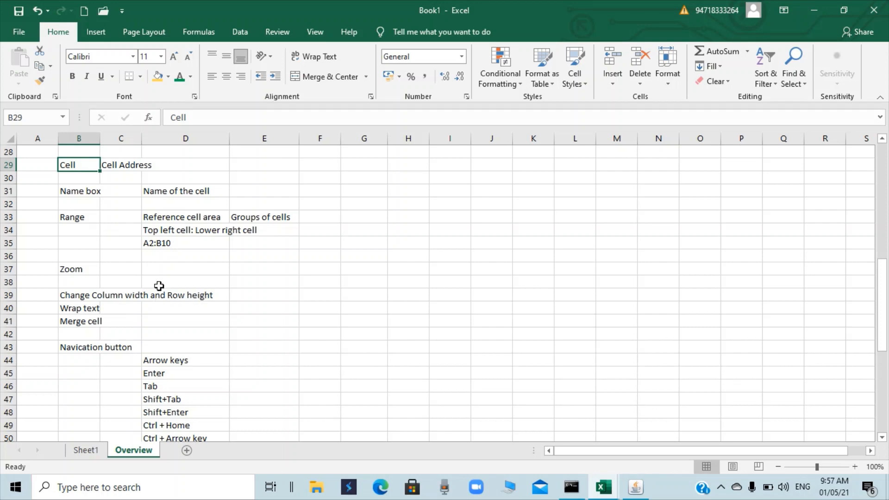
Step: Increase the height of row 13, which holds the Multiple Tabs topic, slightly
{"action": "scroll", "coordinate": [103, 225], "scroll_direction": "up", "scroll_amount": 5}
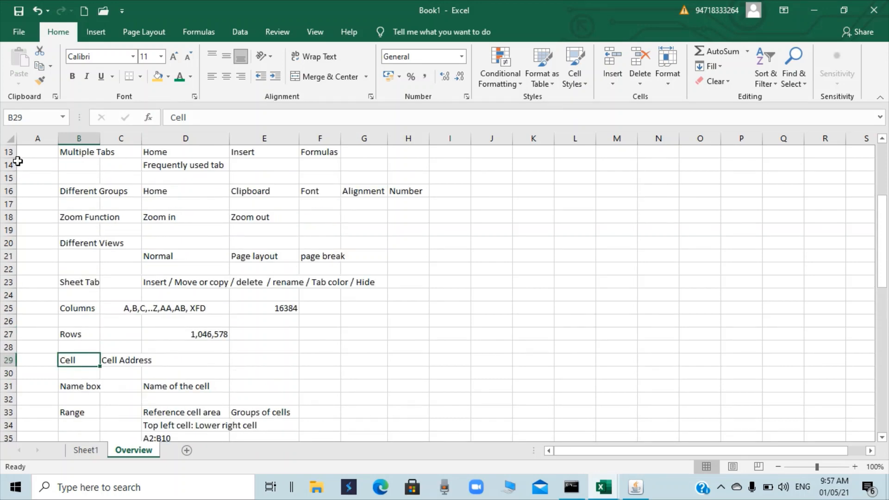
{"action": "left_click_drag", "start_coordinate": [11, 158], "coordinate": [12, 165]}
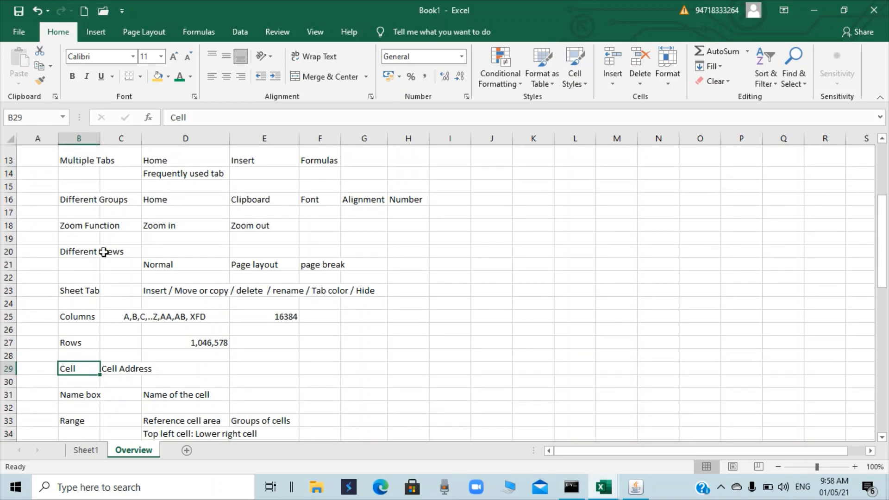
Step: Merge and center the empty cells E38:H38 above the Change Column width and Row height topic
{"action": "scroll", "coordinate": [149, 338], "scroll_direction": "down", "scroll_amount": 2}
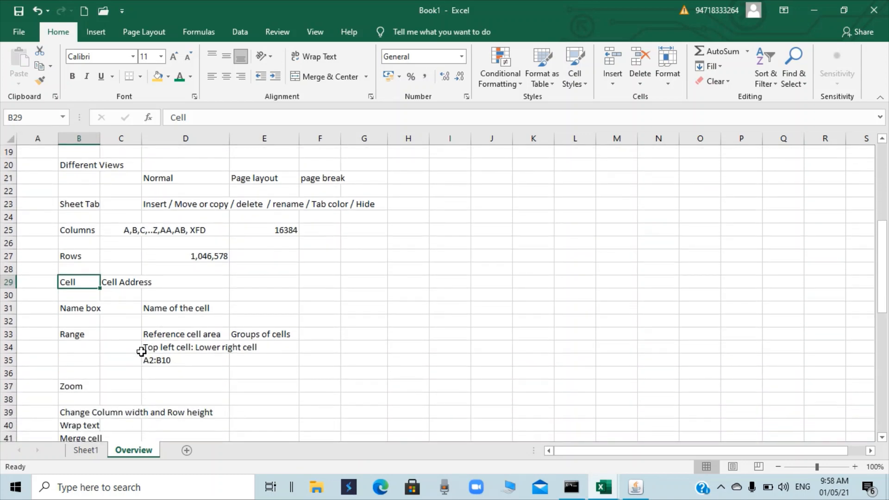
{"action": "scroll", "coordinate": [141, 349], "scroll_direction": "down", "scroll_amount": 2}
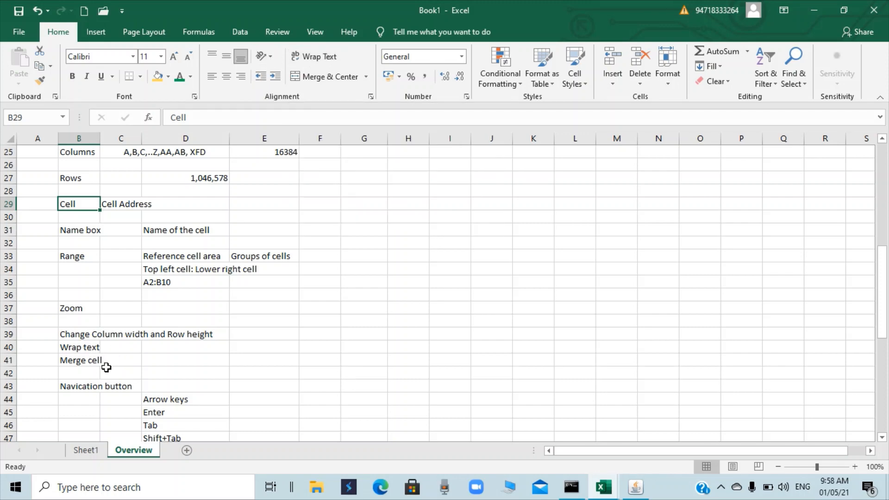
{"action": "scroll", "coordinate": [135, 401], "scroll_direction": "down", "scroll_amount": 2}
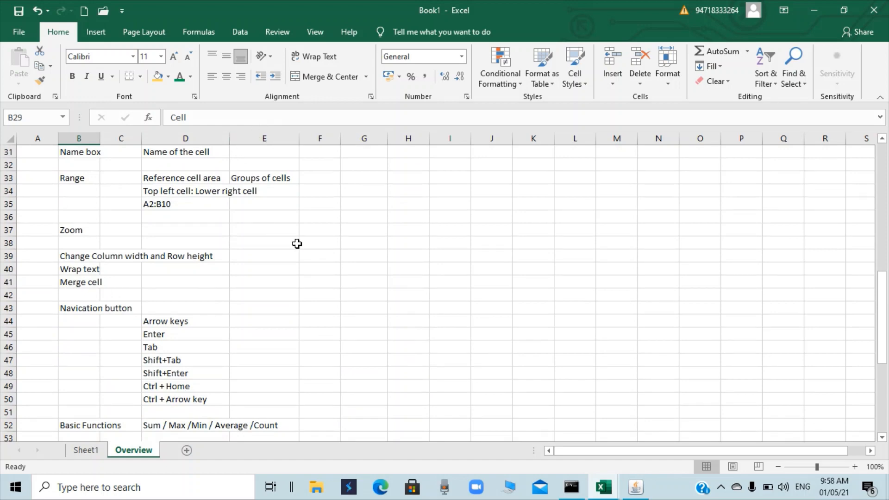
{"action": "left_click_drag", "start_coordinate": [296, 244], "coordinate": [395, 246]}
{"action": "left_click", "coordinate": [324, 76]}
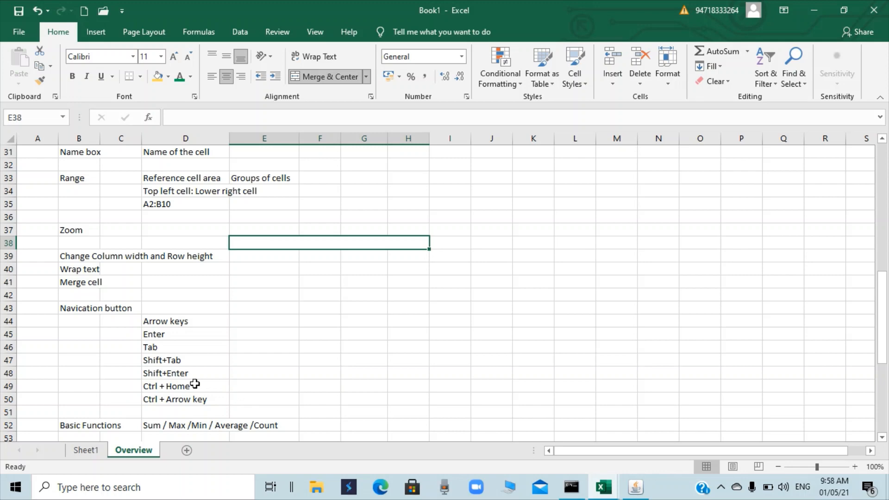
Step: Review the Basic Functions and number formatting topics in the Overview sheet, and return to the Student sheet in Book3
{"action": "scroll", "coordinate": [193, 383], "scroll_direction": "down", "scroll_amount": 2}
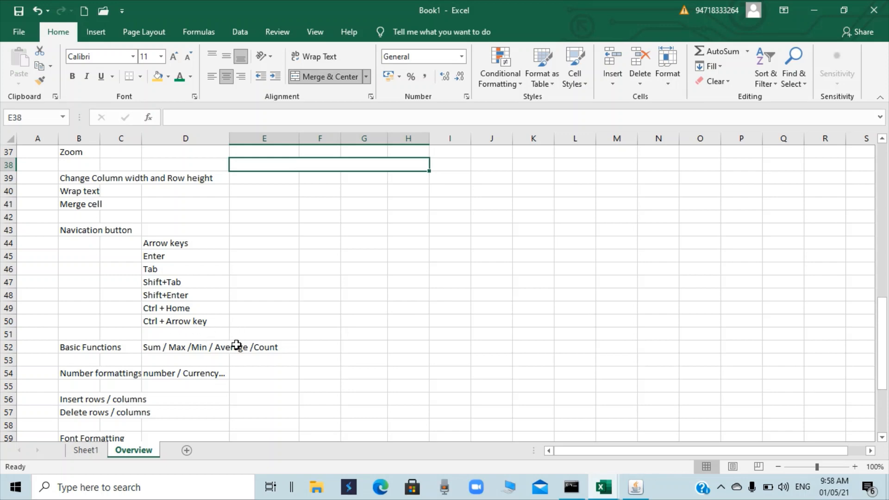
{"action": "left_click", "coordinate": [273, 348]}
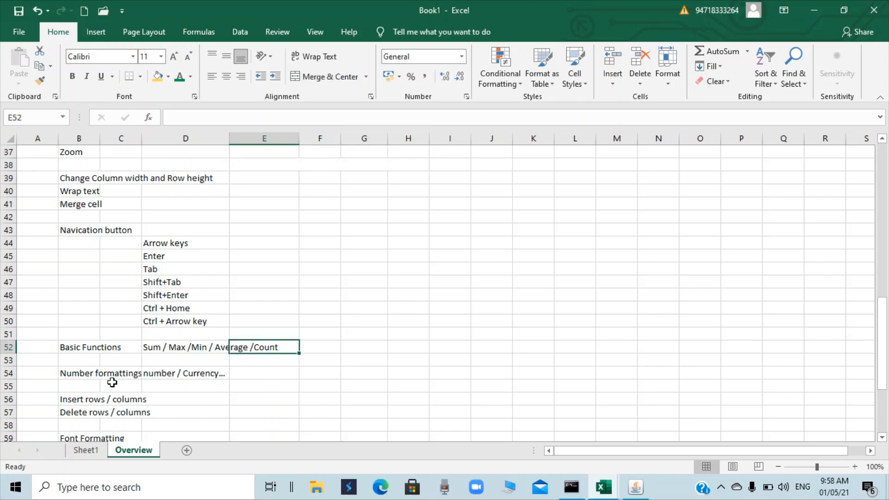
{"action": "scroll", "coordinate": [135, 356], "scroll_direction": "up", "scroll_amount": 1}
{"action": "scroll", "coordinate": [135, 356], "scroll_direction": "up", "scroll_amount": 11}
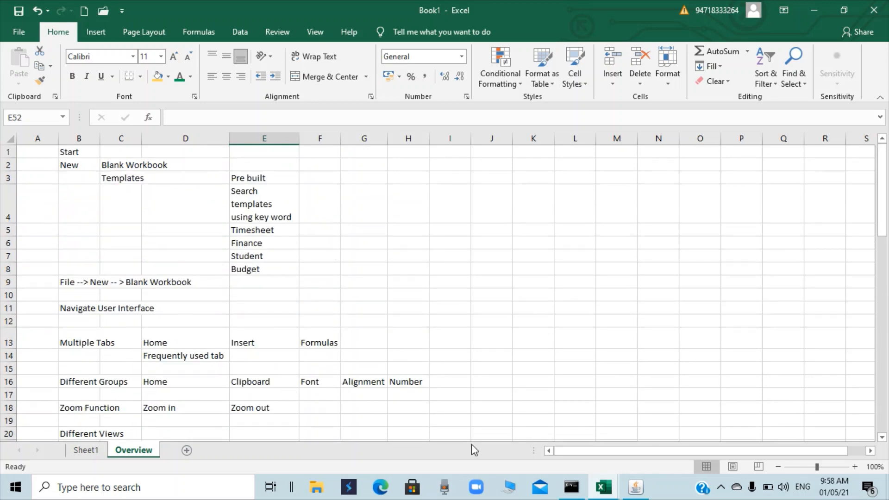
{"action": "mouse_move", "coordinate": [606, 489]}
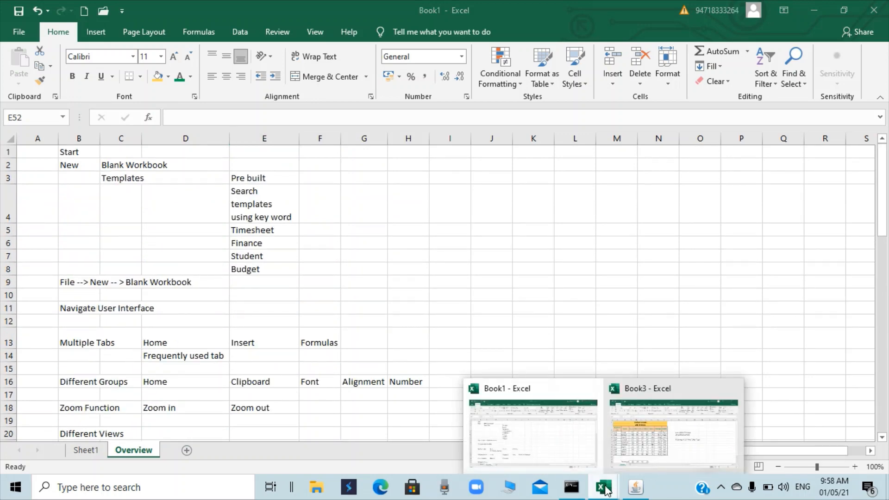
{"action": "left_click", "coordinate": [615, 445]}
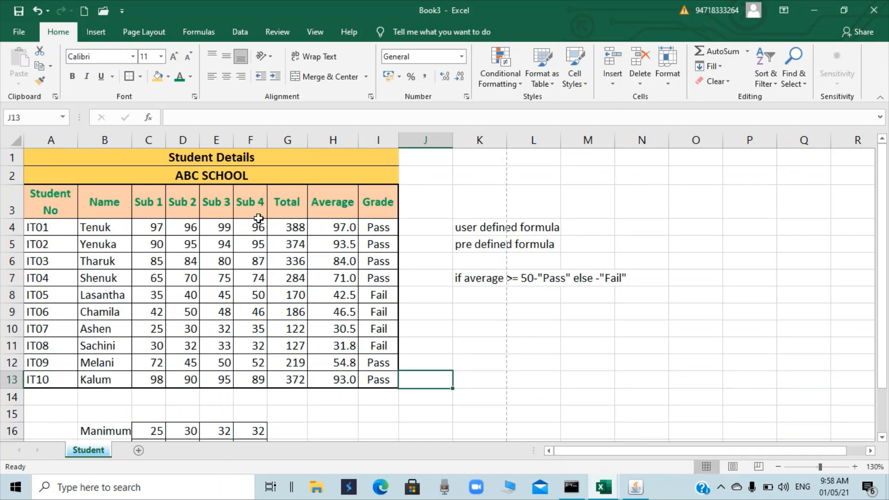